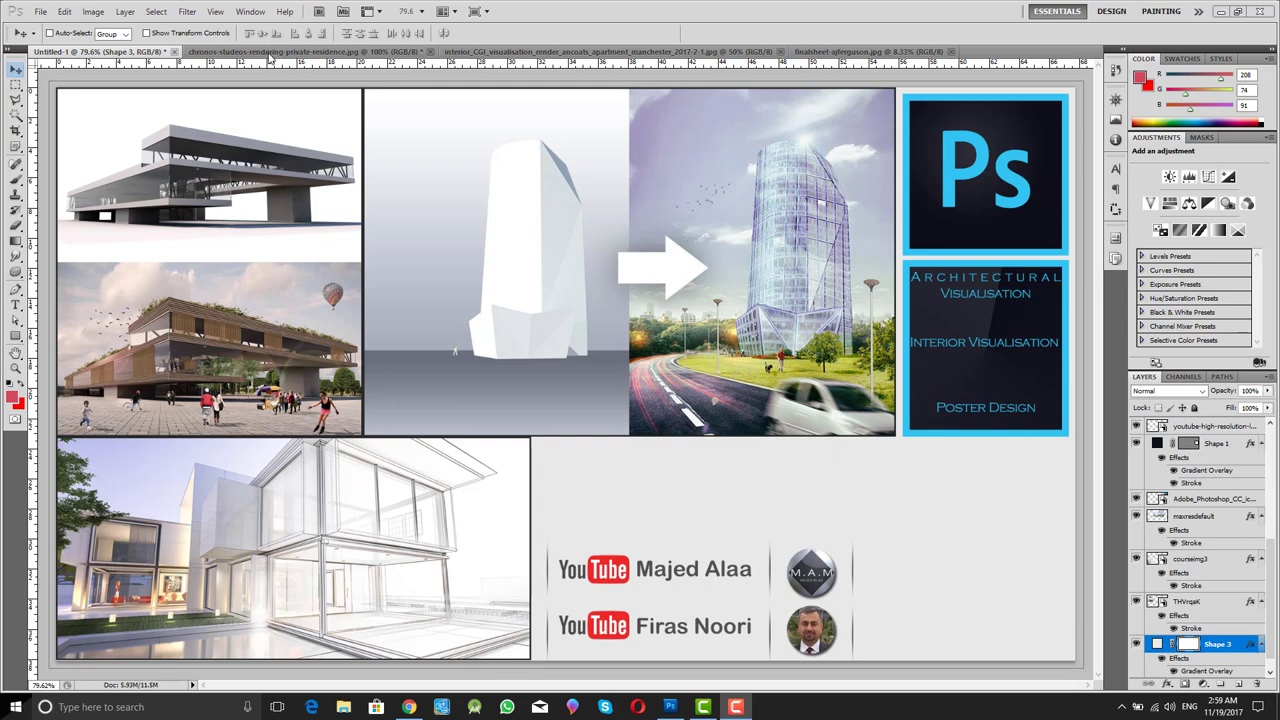
Step: Bring the chronos-studeos-rendering-private-residence.jpg house render to the front
left_click(388, 51)
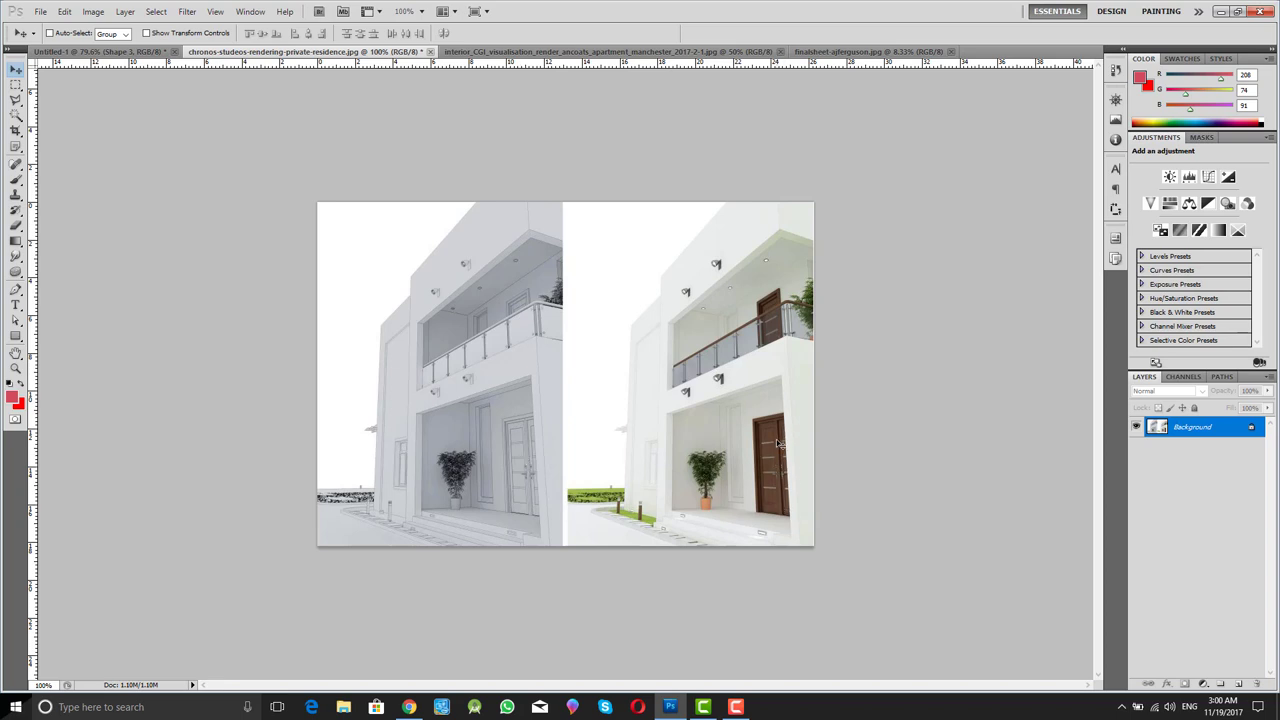
Step: Show the interior apartment render and zoom in and back out on the hanging lamp
left_click(545, 52)
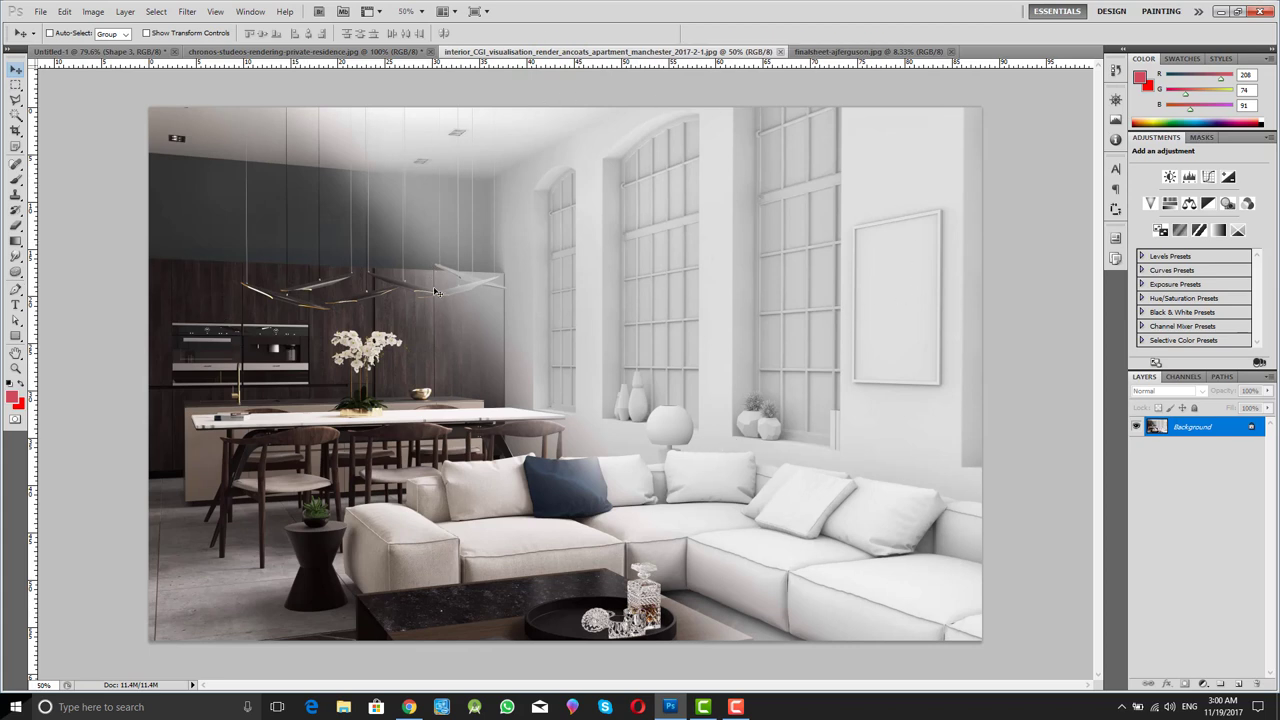
key("z")
left_click(266, 292)
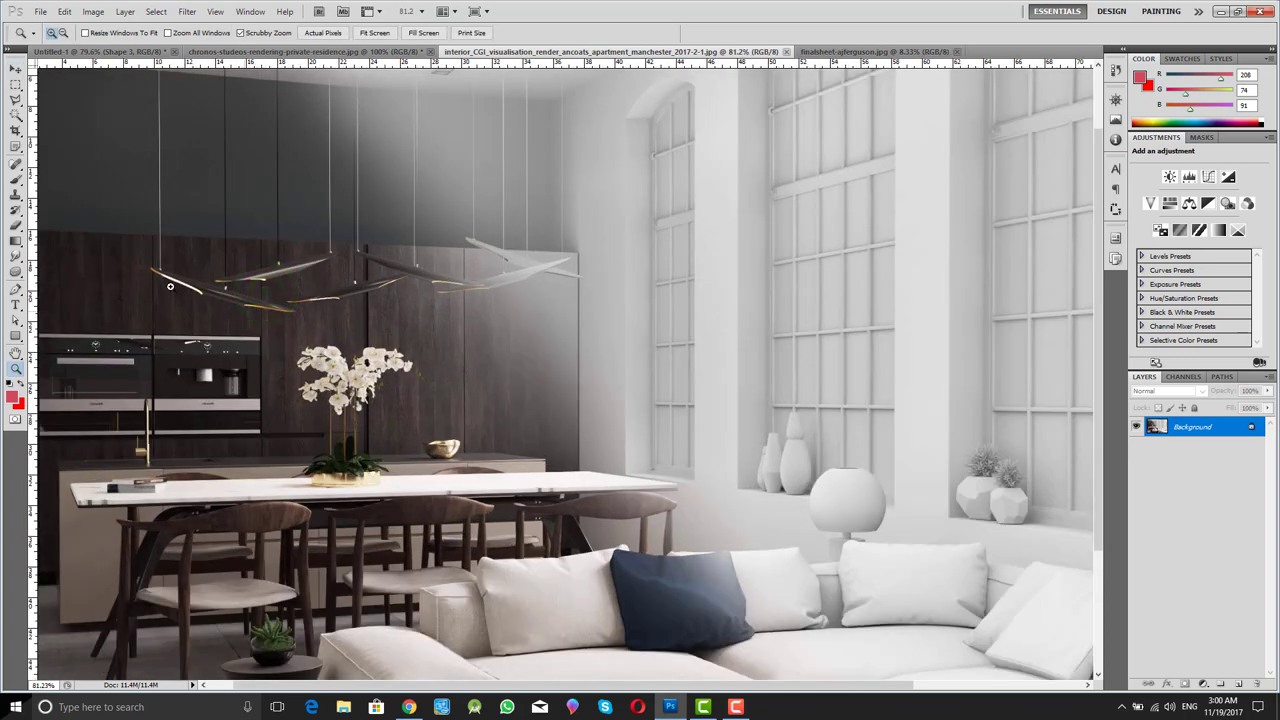
left_click(400, 337, "alt")
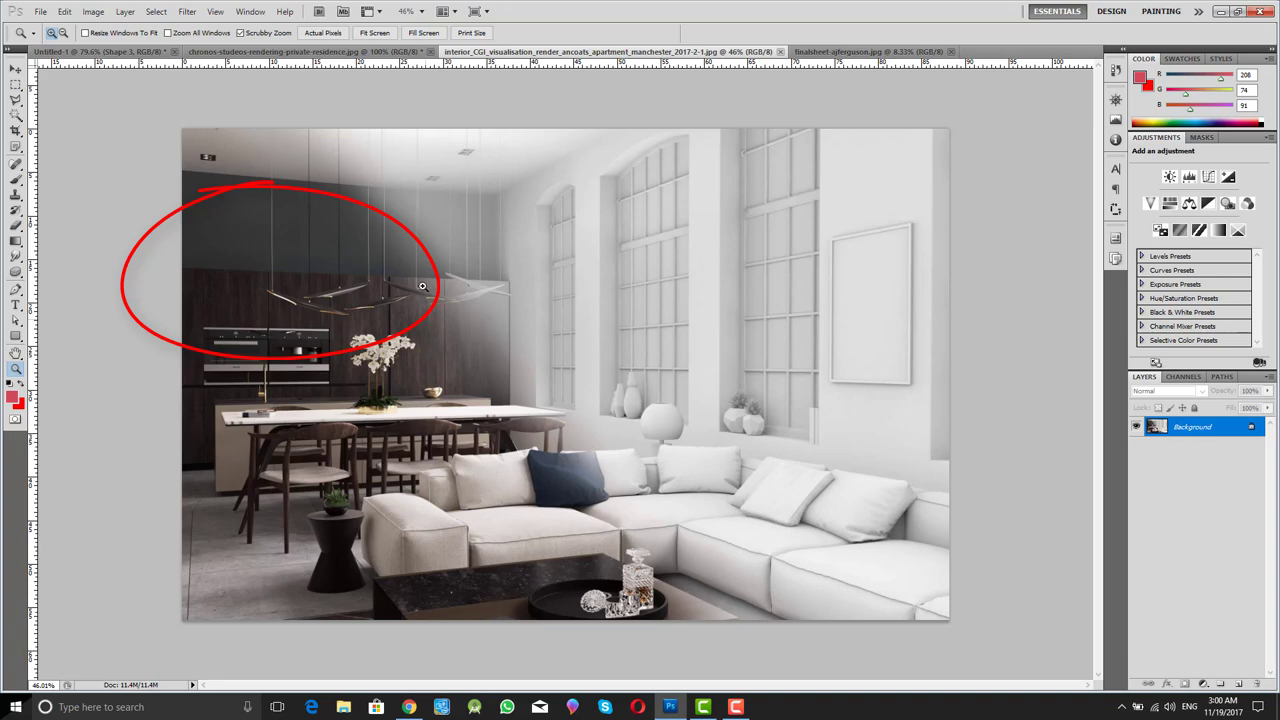
Step: Briefly zoom on the Ephemeral poster sheet, then return to the Untitled-1 banner collage
left_click(866, 53)
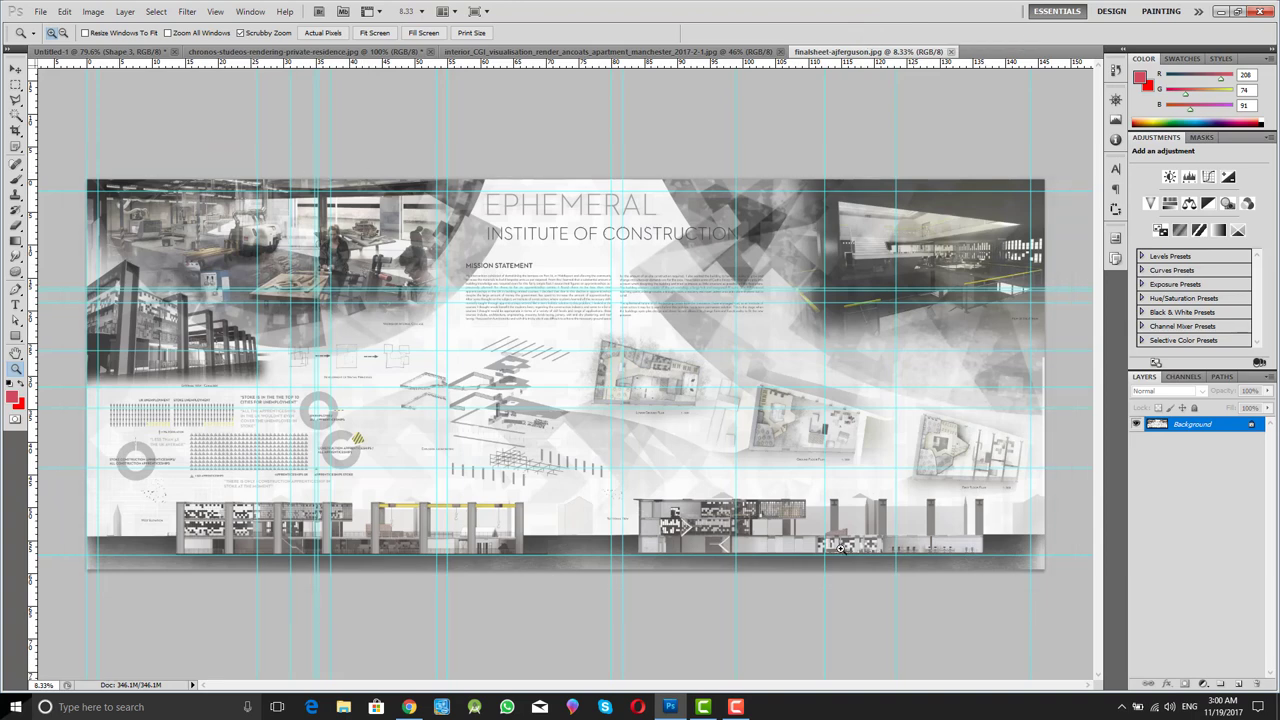
left_click(113, 254)
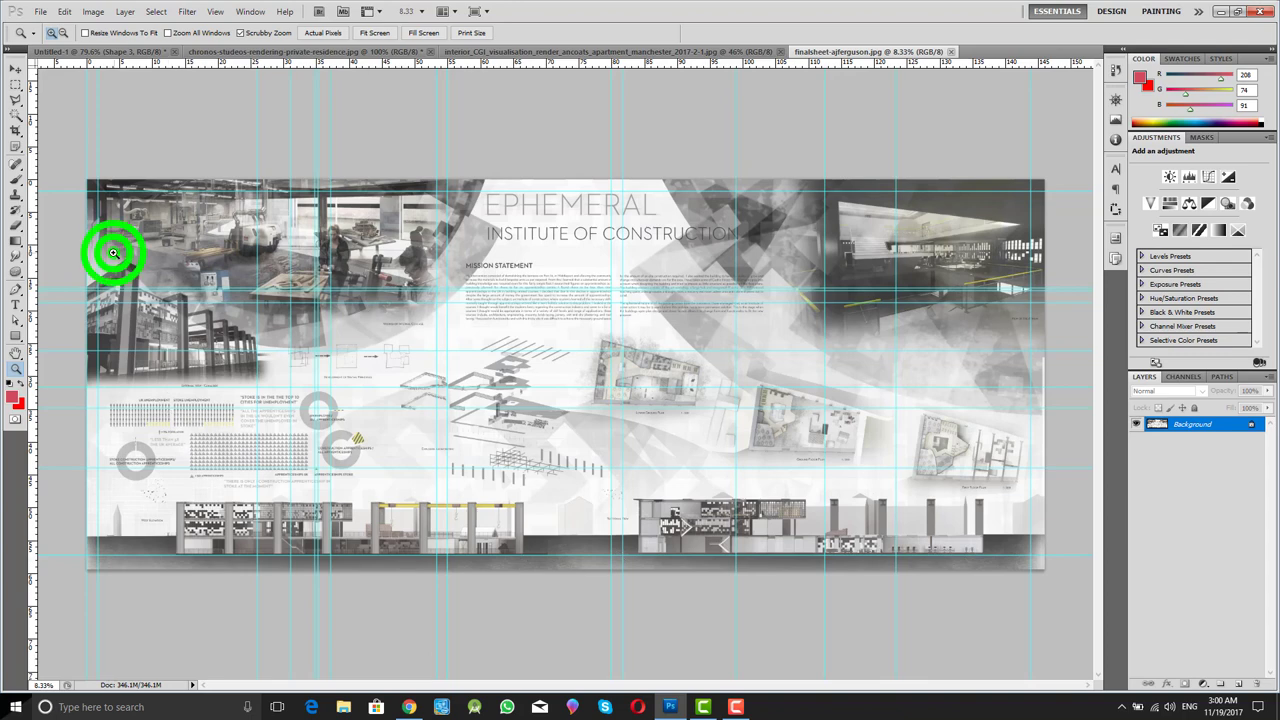
left_click(125, 257, "alt")
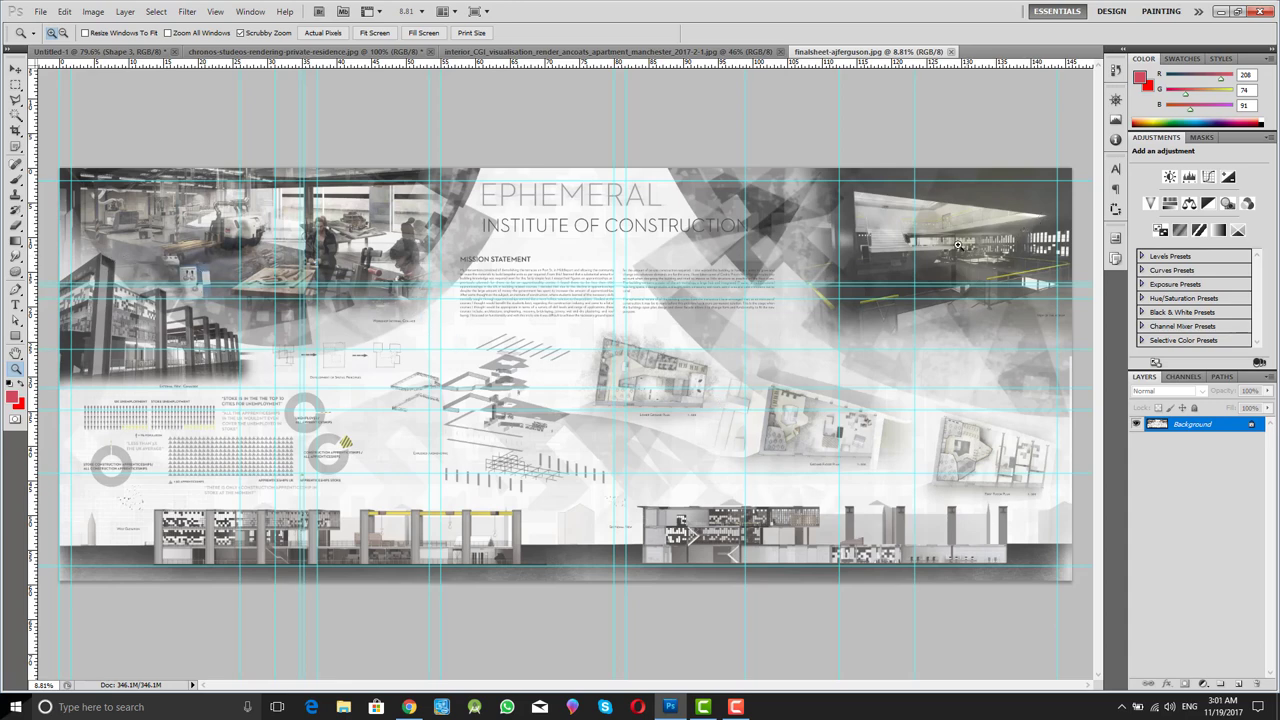
left_click(106, 52)
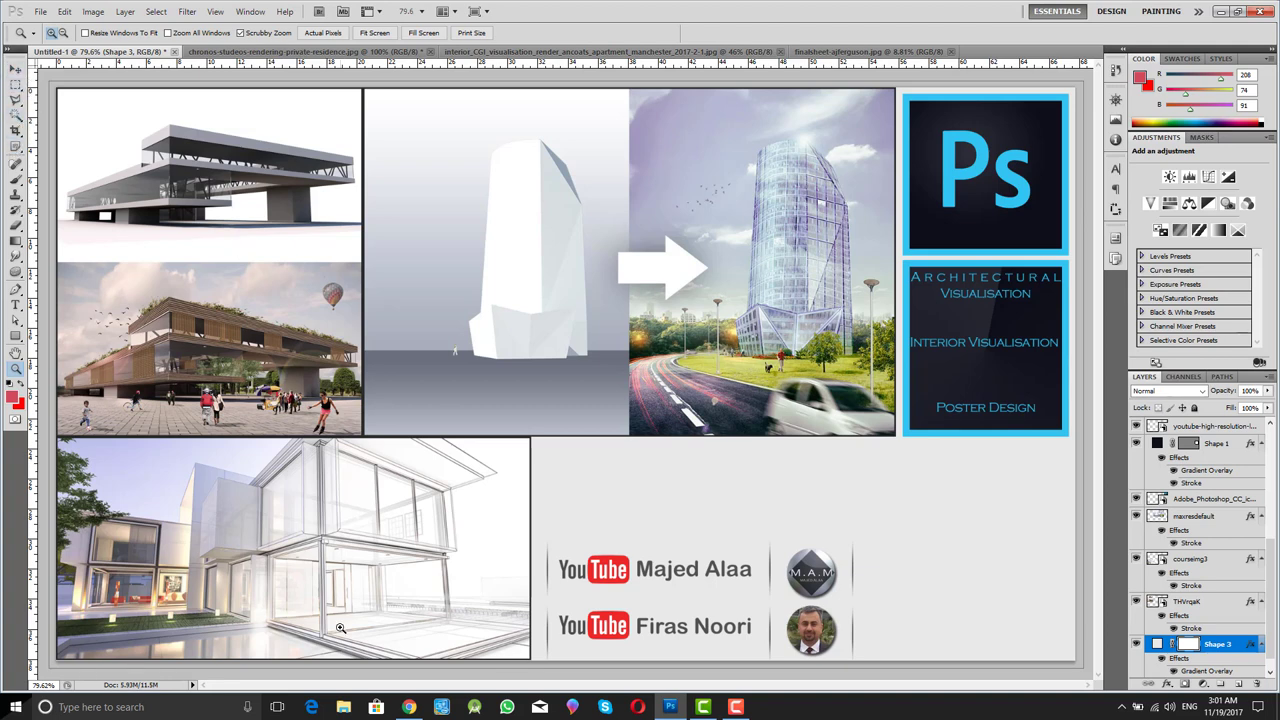
left_click(409, 705)
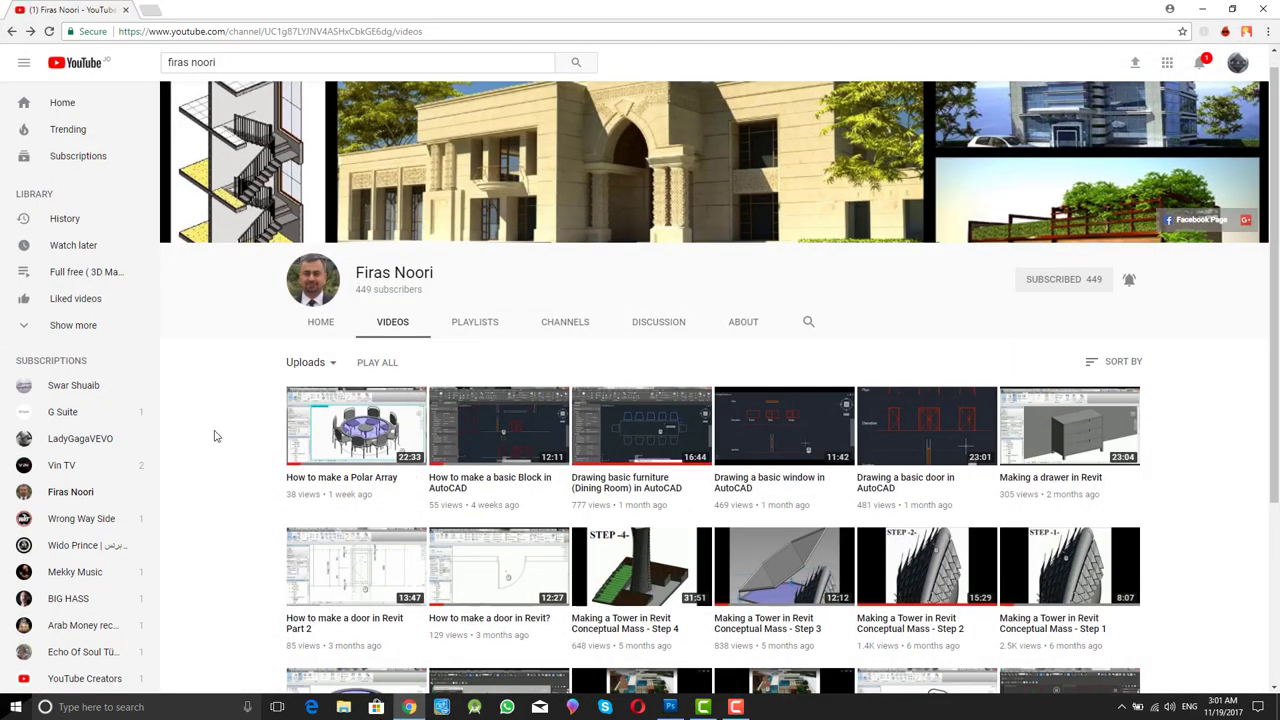
scroll(218, 432, "down", 1)
scroll(258, 436, "up", 1)
left_click(410, 707)
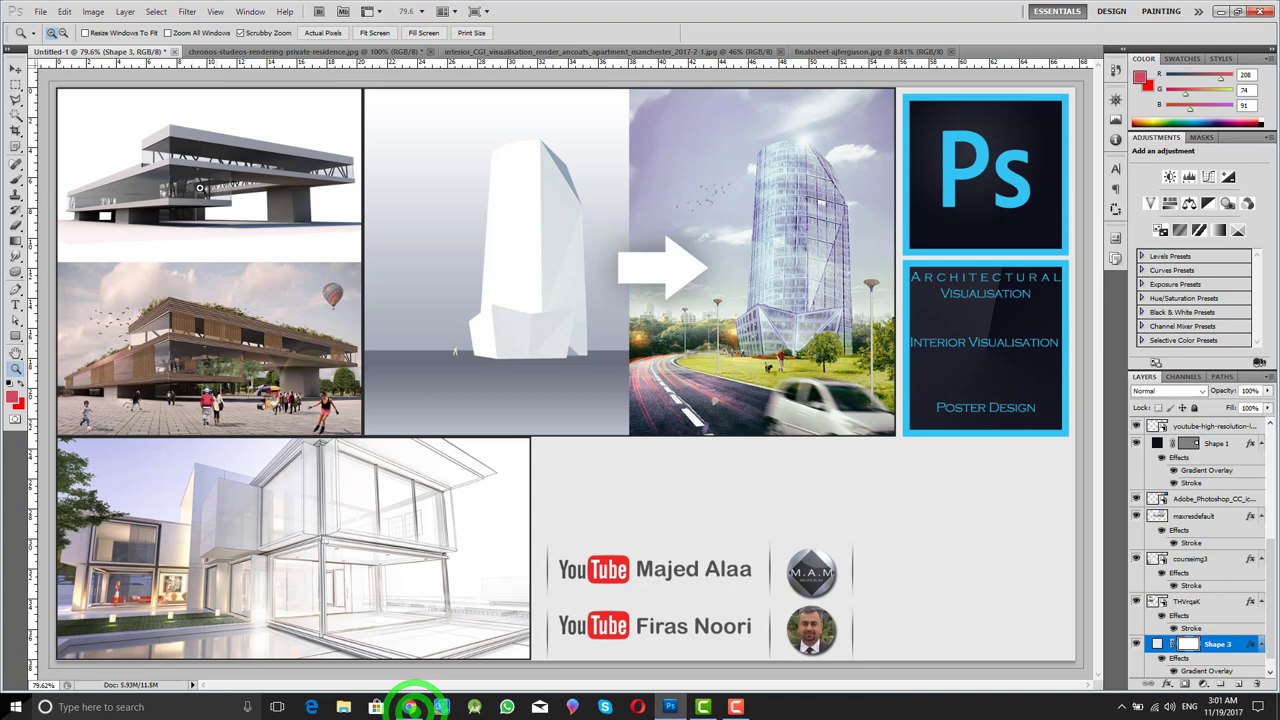
left_click(15, 70)
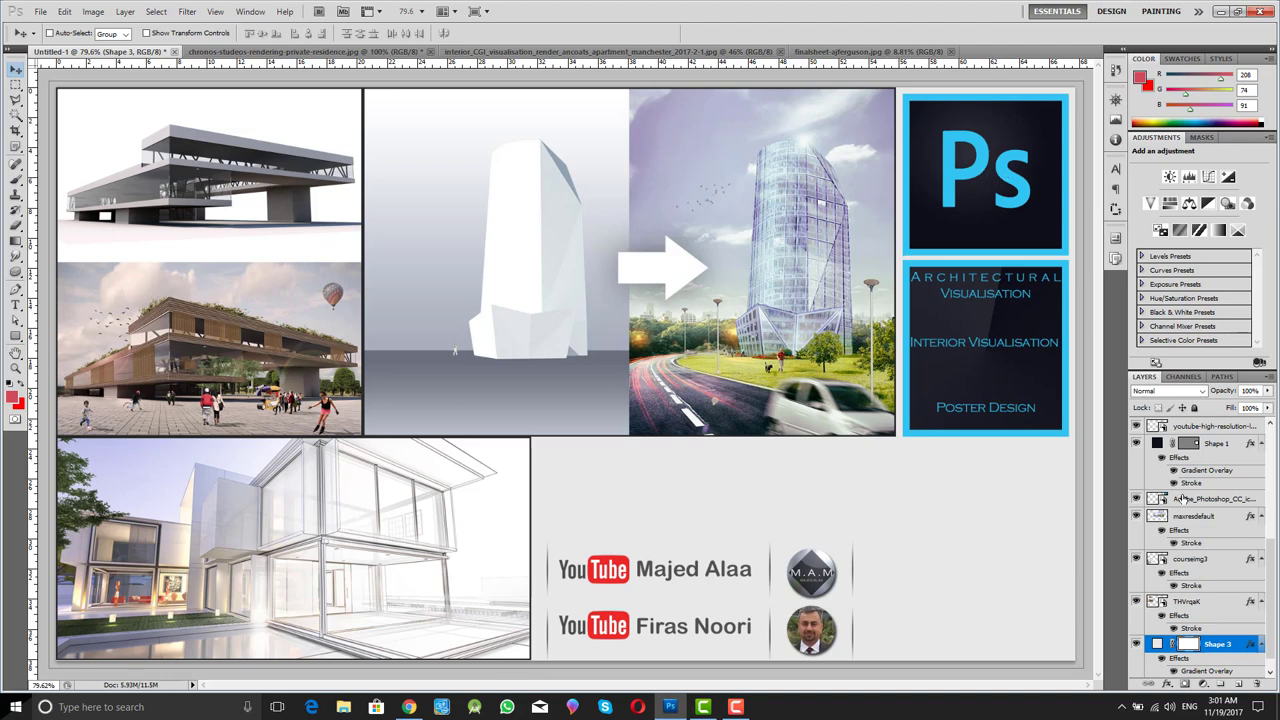
scroll(1182, 498, "up", 6)
scroll(1177, 452, "down", 5)
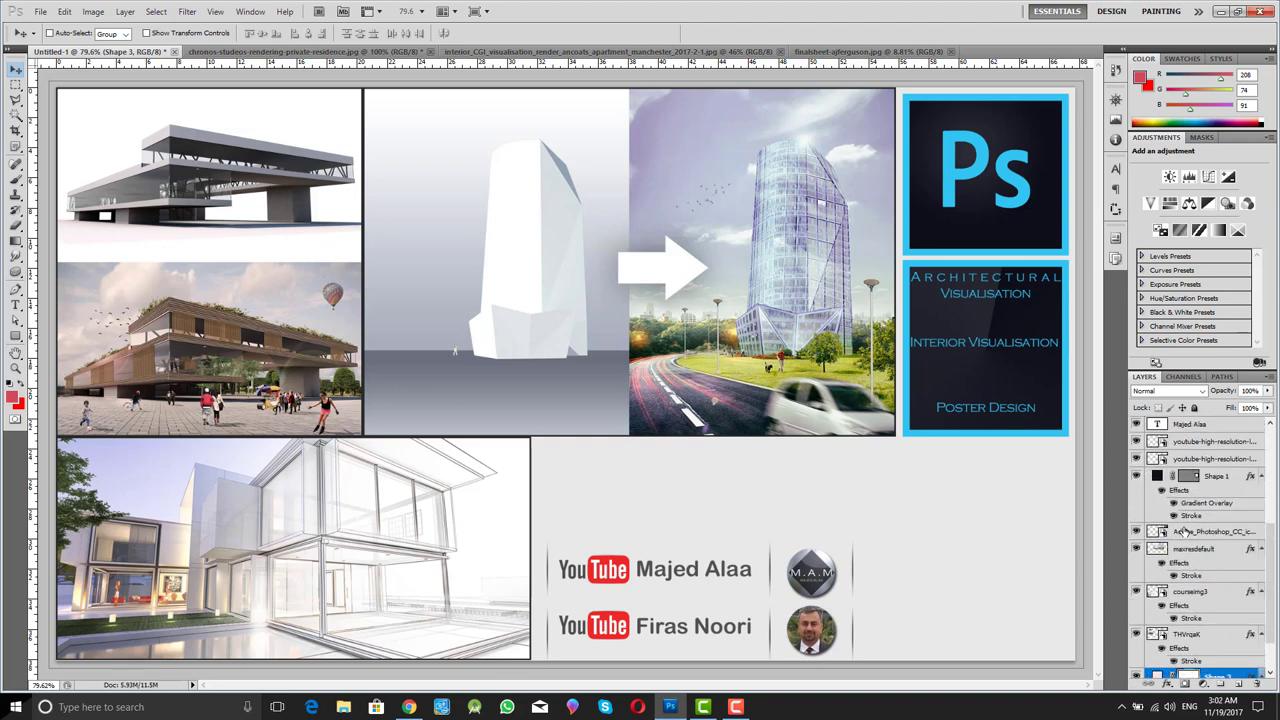
left_click(1232, 535)
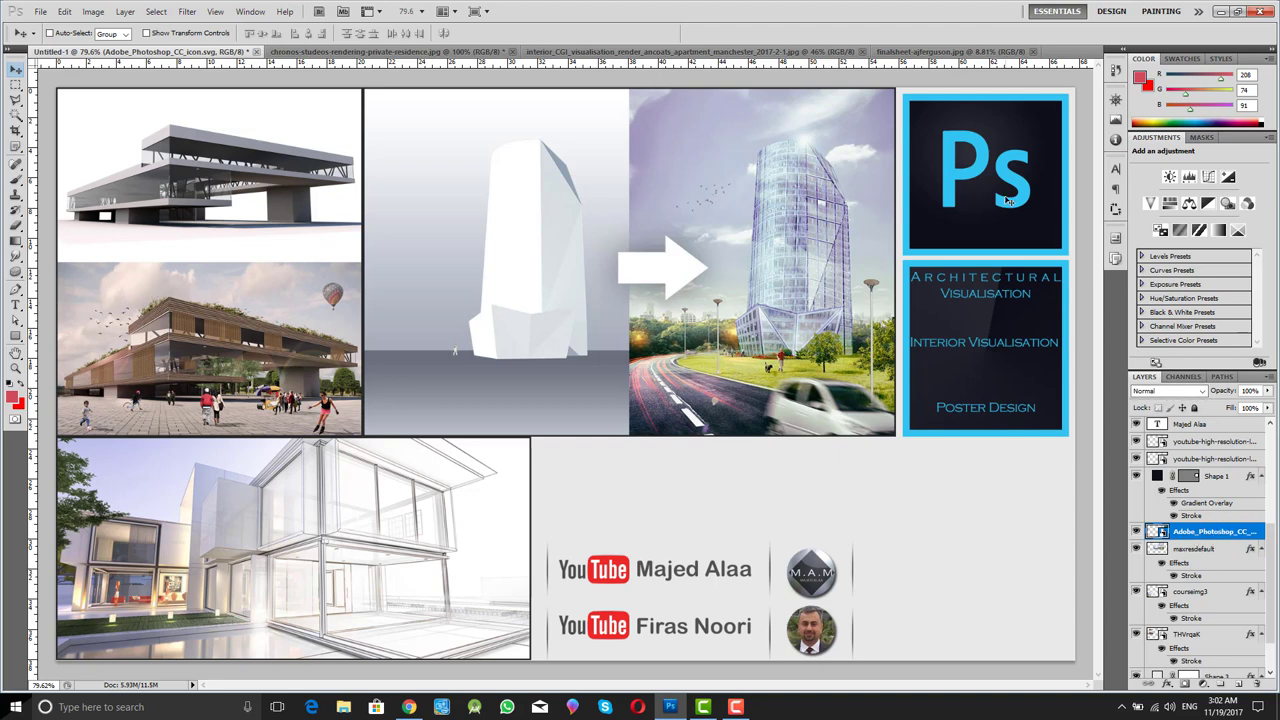
left_click(17, 68)
left_click_drag(994, 170, 727, 294)
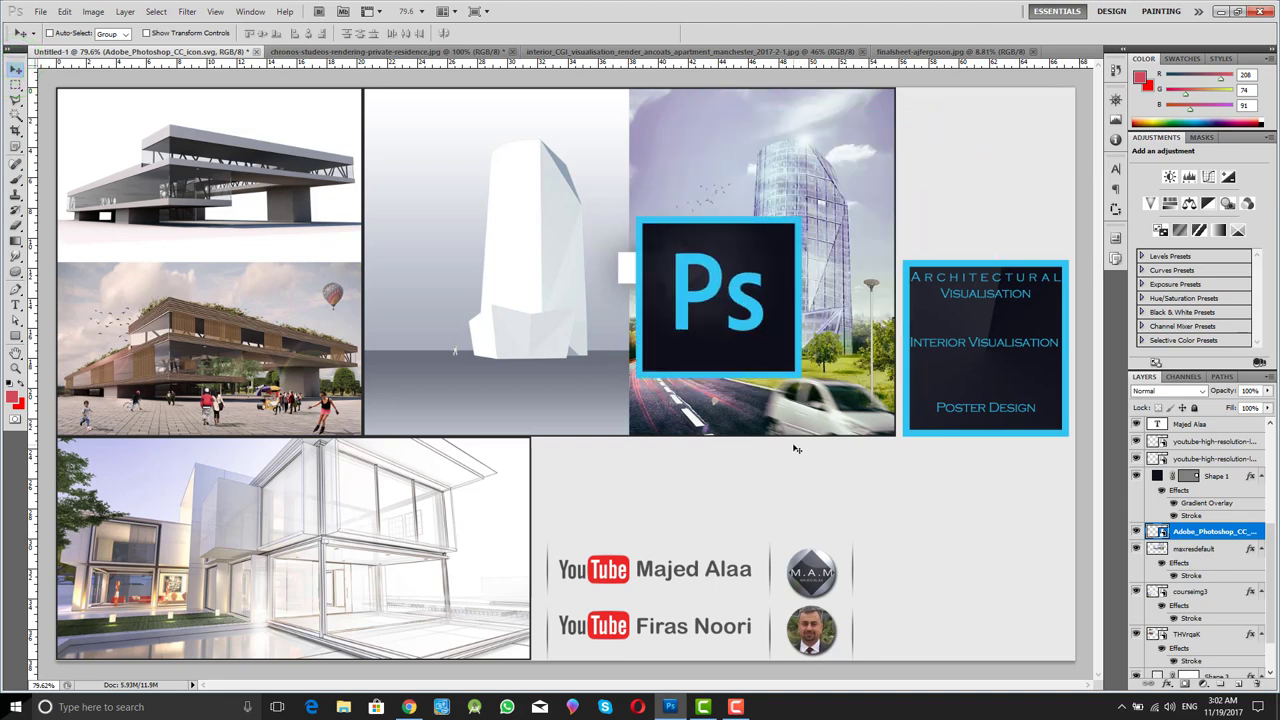
key("ctrl+z")
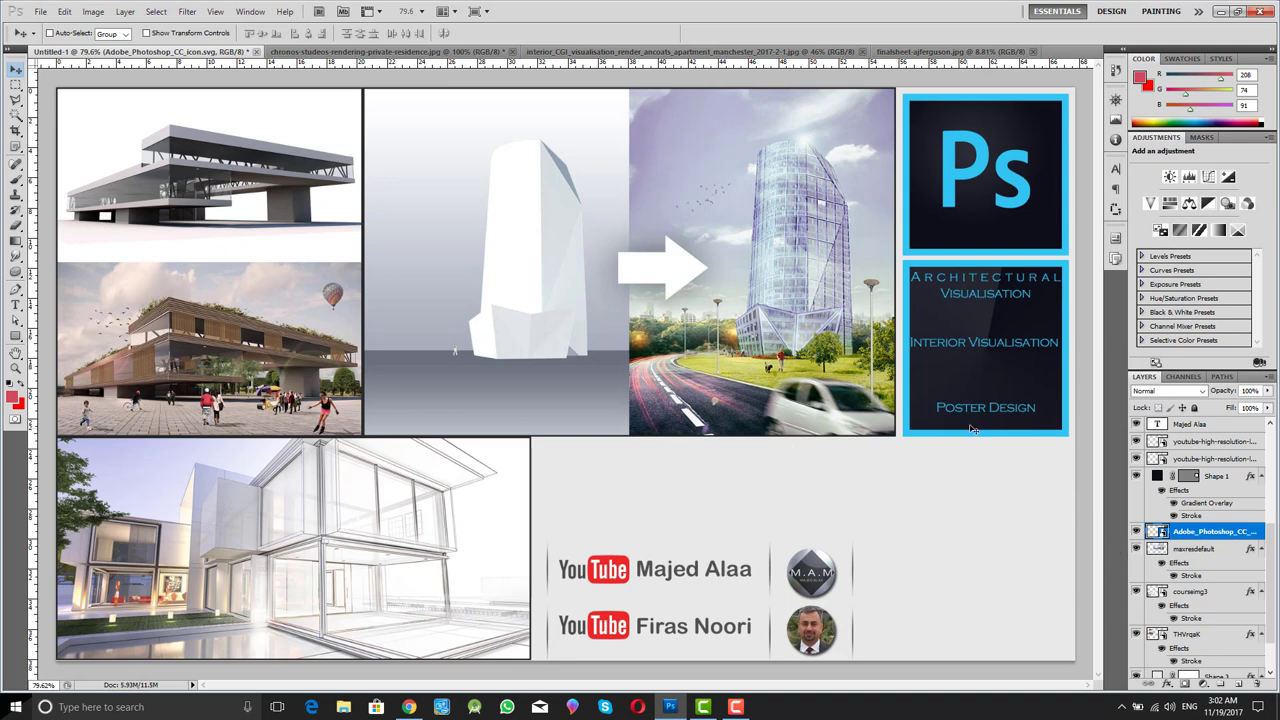
Step: Close the Layers panel and reopen it from the Window menu
scroll(1215, 498, "up", 4)
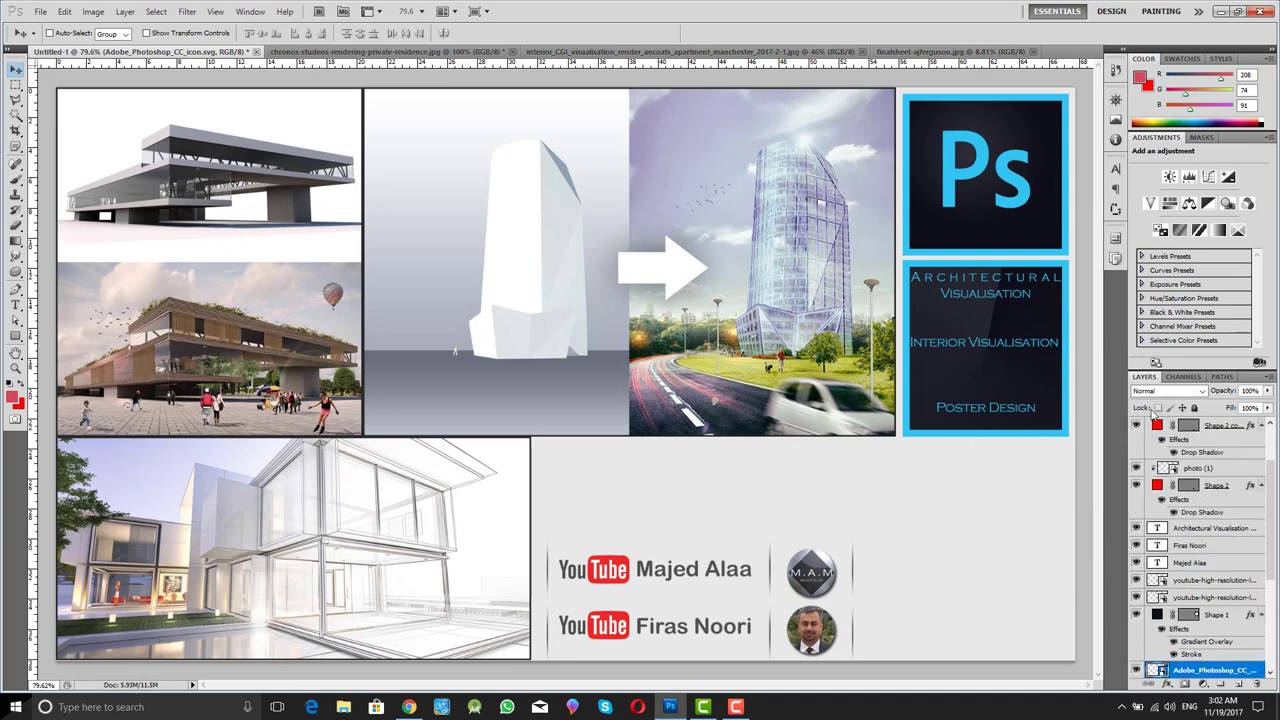
scroll(1157, 405, "up", 1)
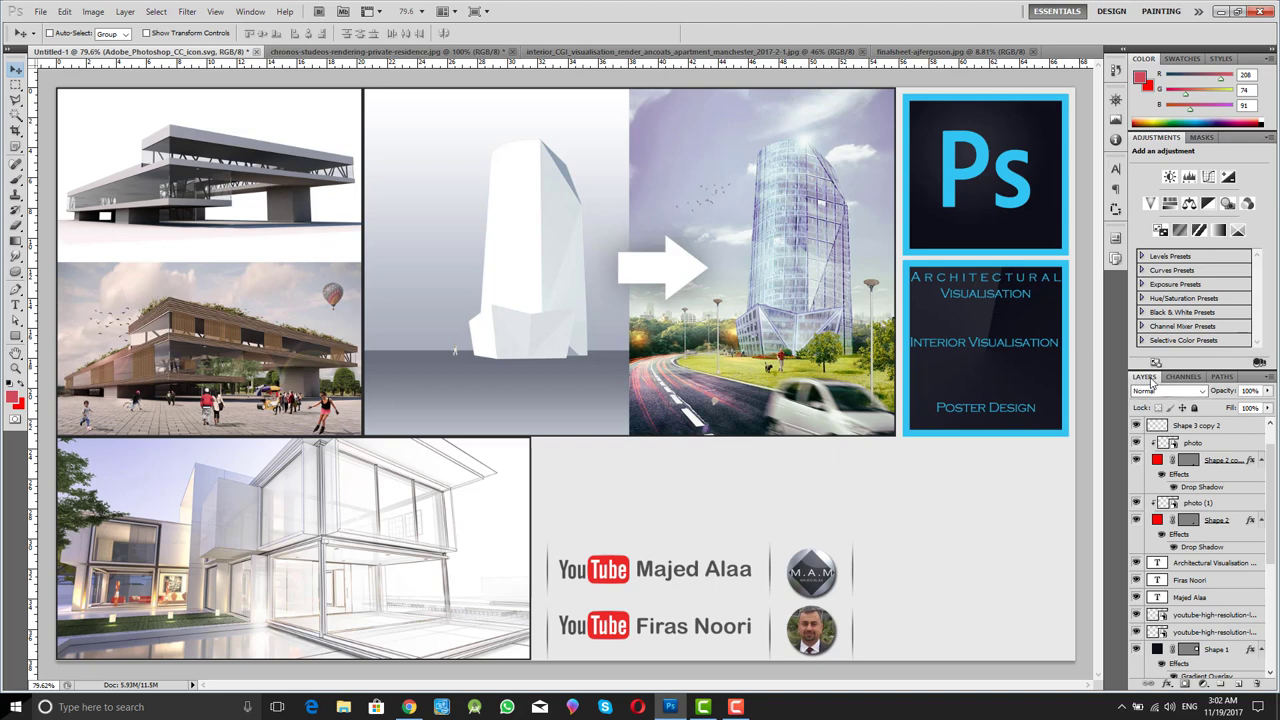
left_click(1266, 377)
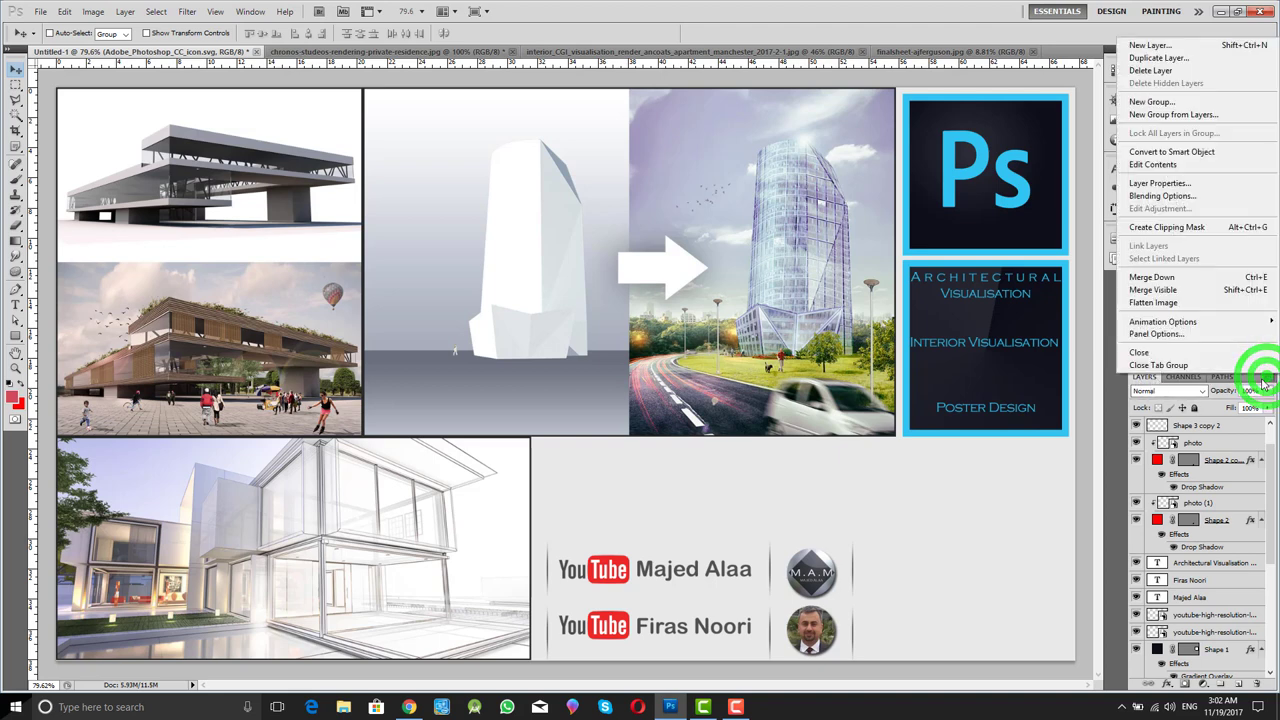
left_click(1176, 356)
left_click(1186, 491)
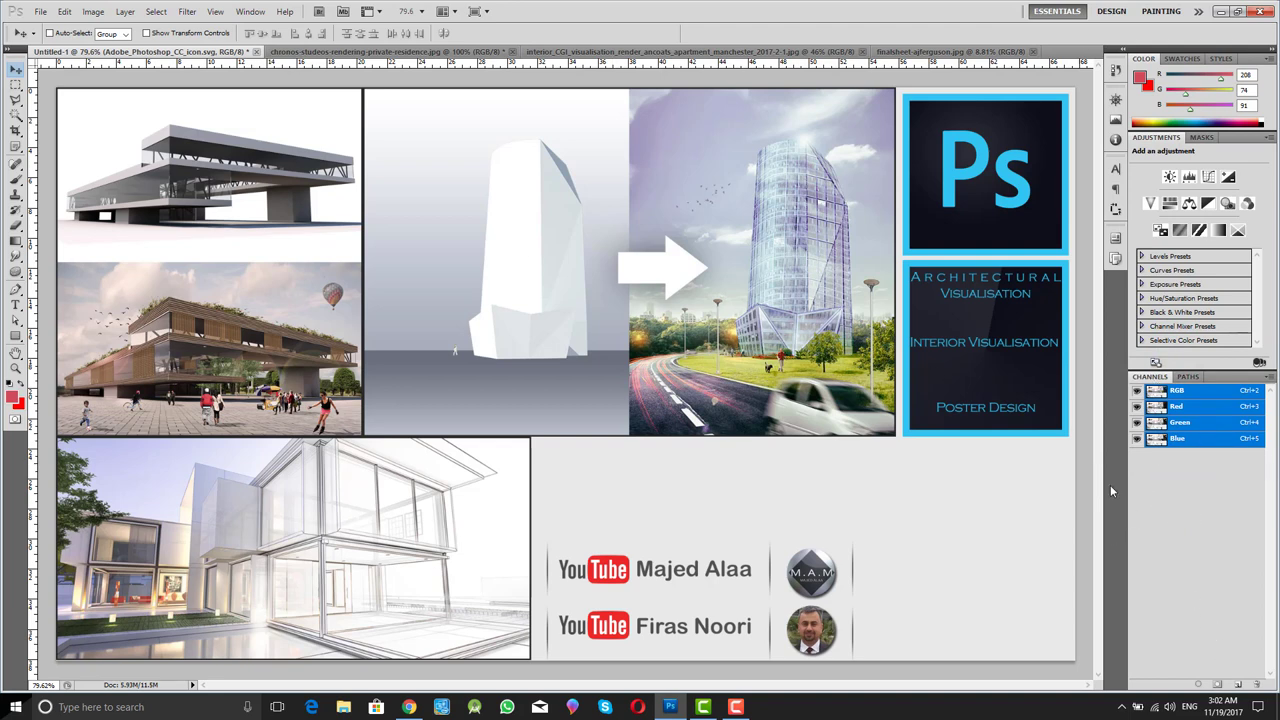
left_click(249, 12)
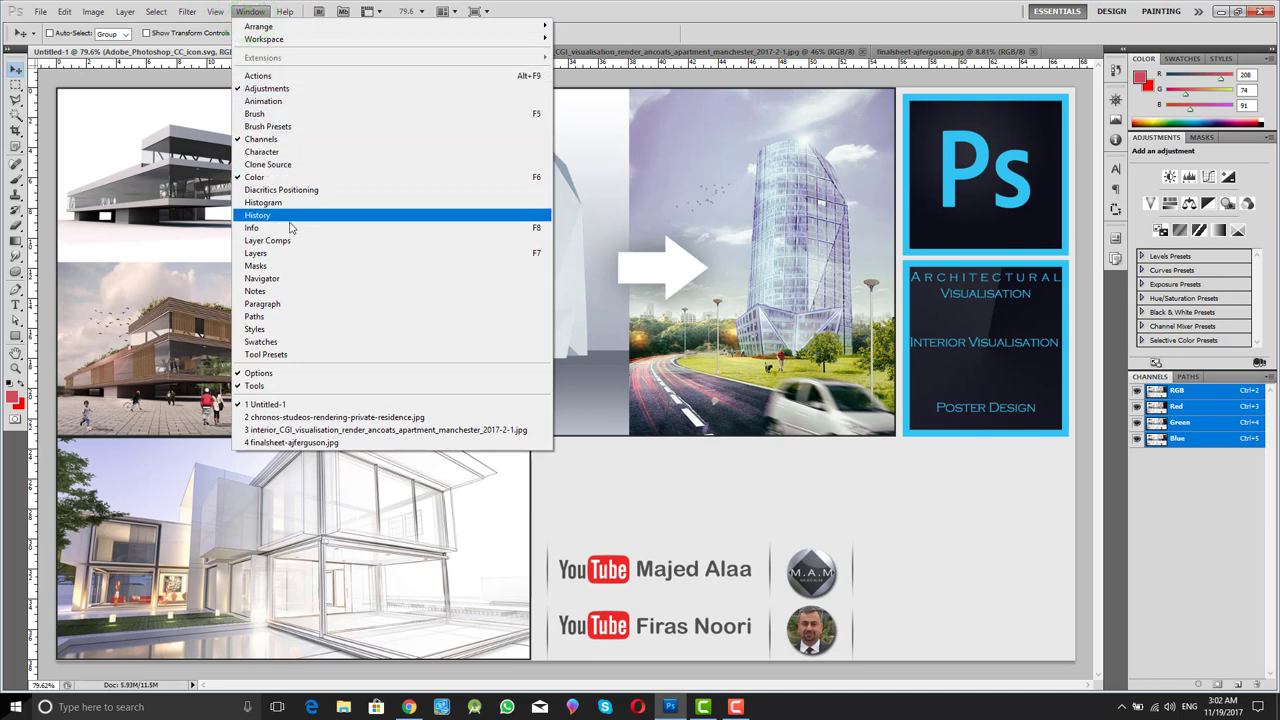
left_click(288, 253)
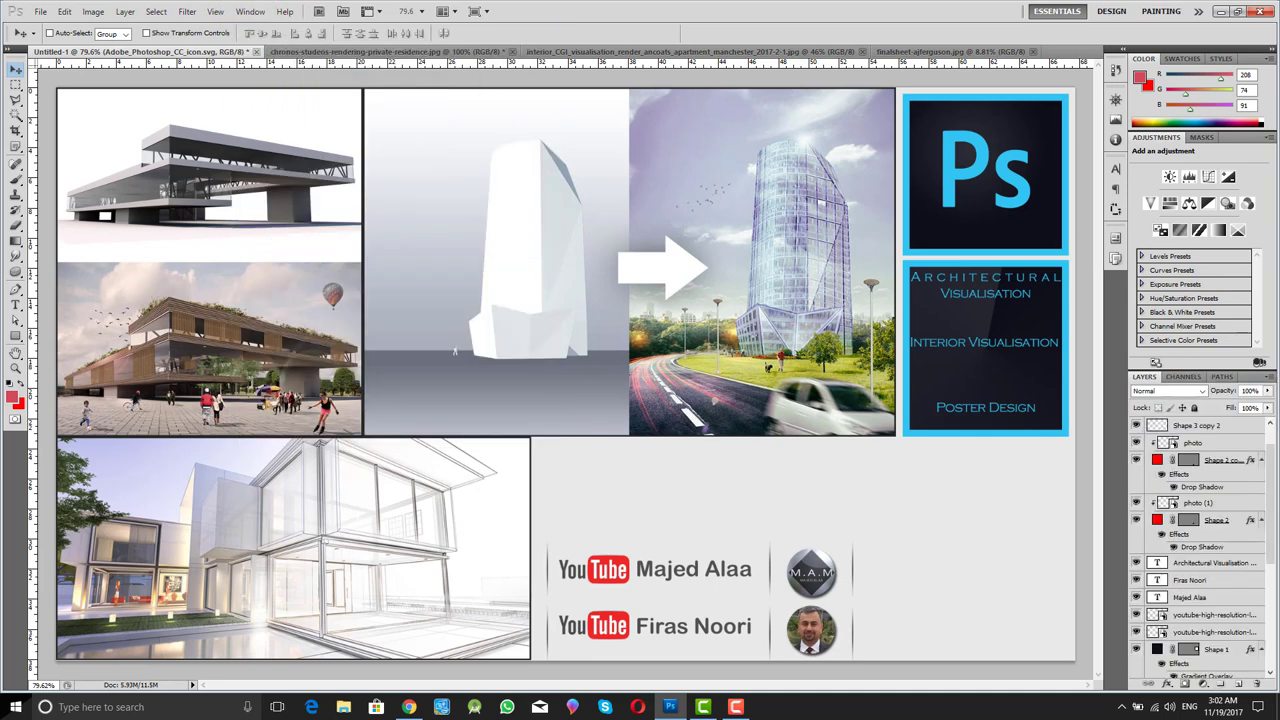
Step: Duplicate Shape 3 copy 2 twice with Ctrl+J, creating Shape 3 copy 3 and copy 4
key("ctrl+j")
key("ctrl+j")
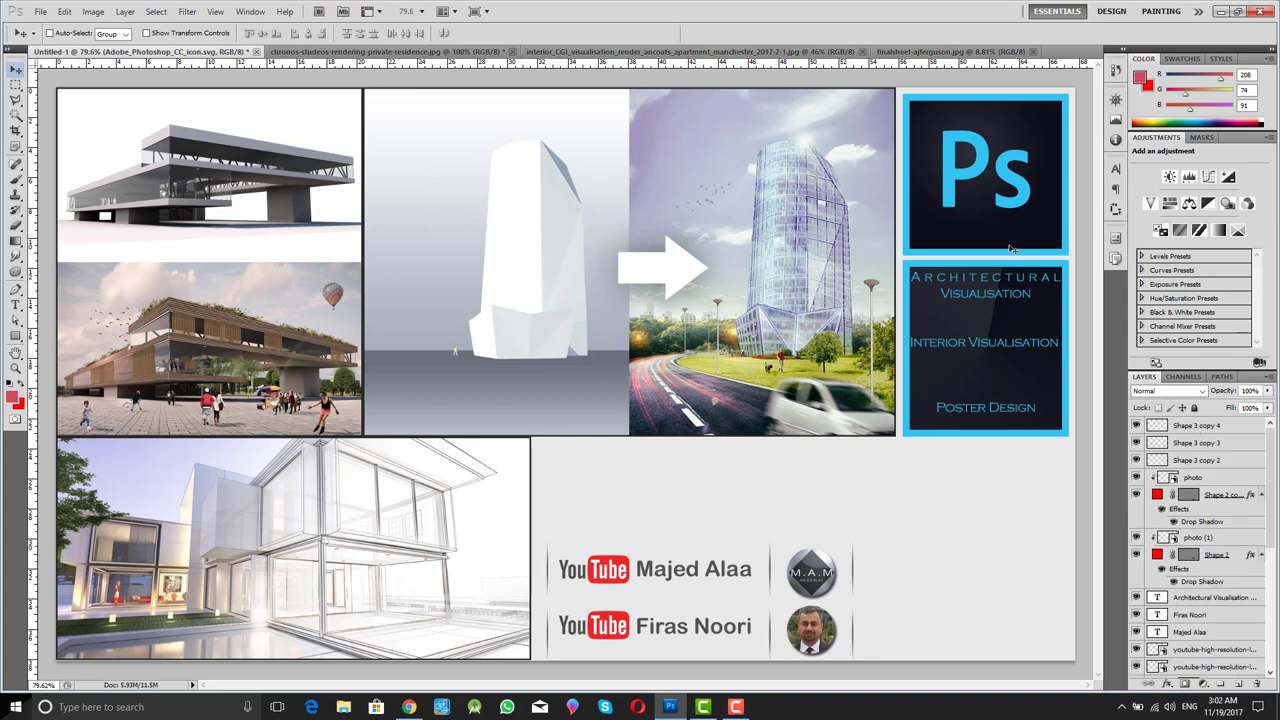
left_click(18, 67)
left_click(15, 86)
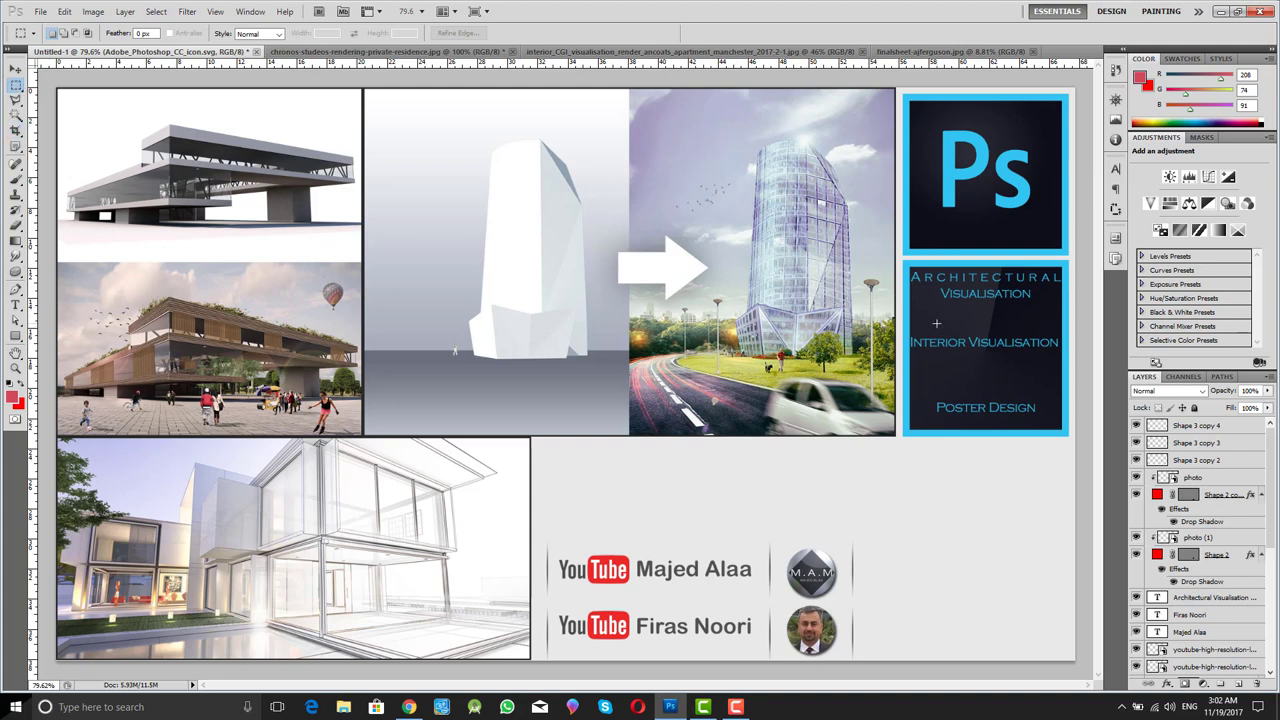
key("z")
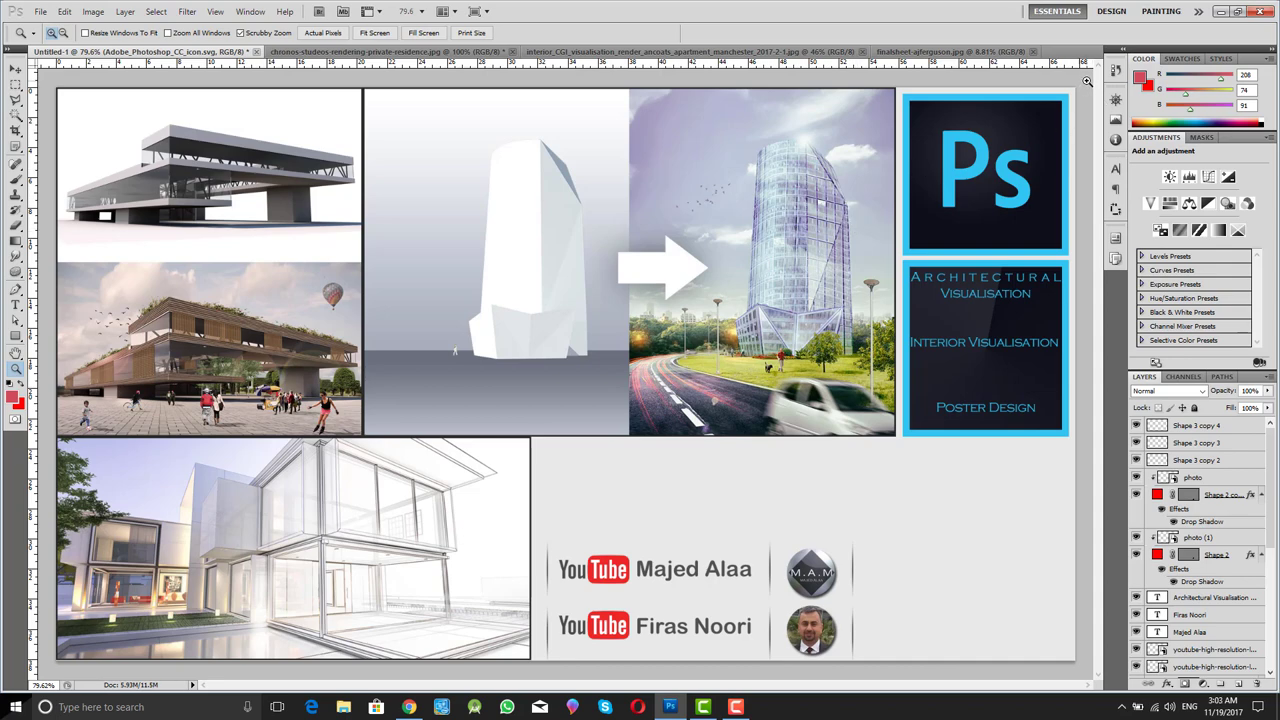
Step: Zoom to 147% around the Ps logo tile and try the brush on it
left_click_drag(1087, 80, 1087, 80)
key("h")
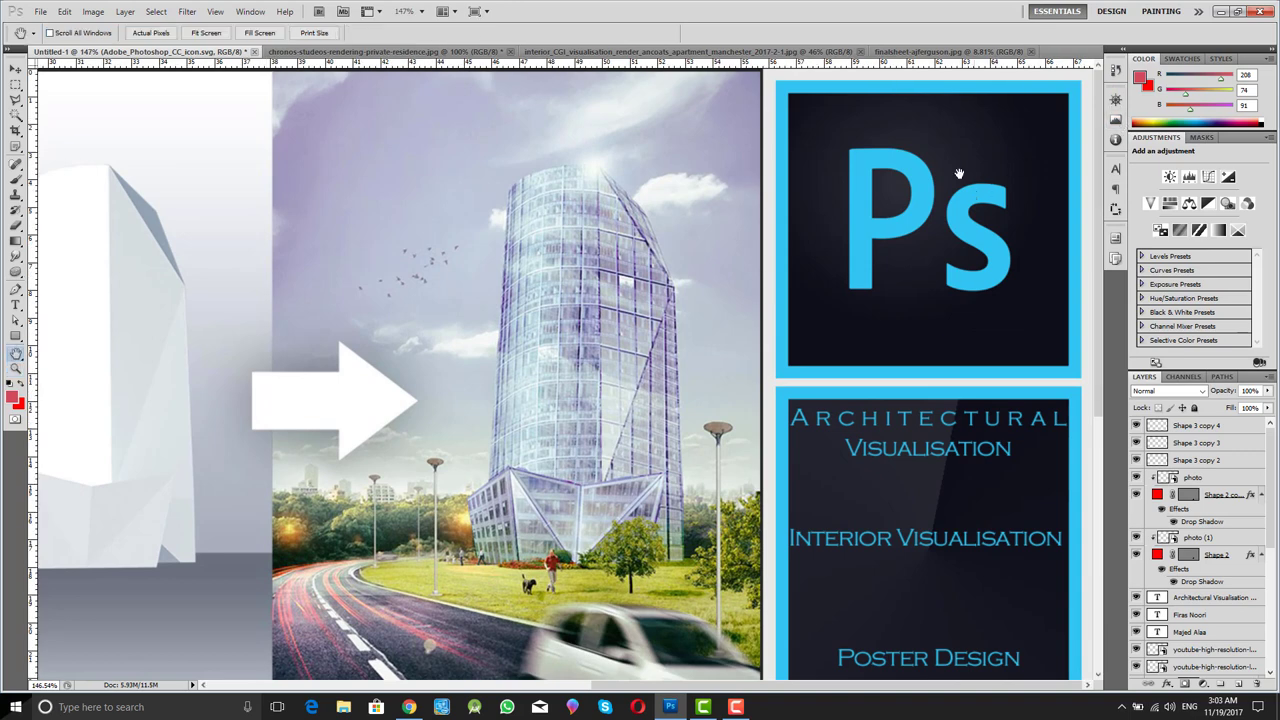
left_click(16, 86)
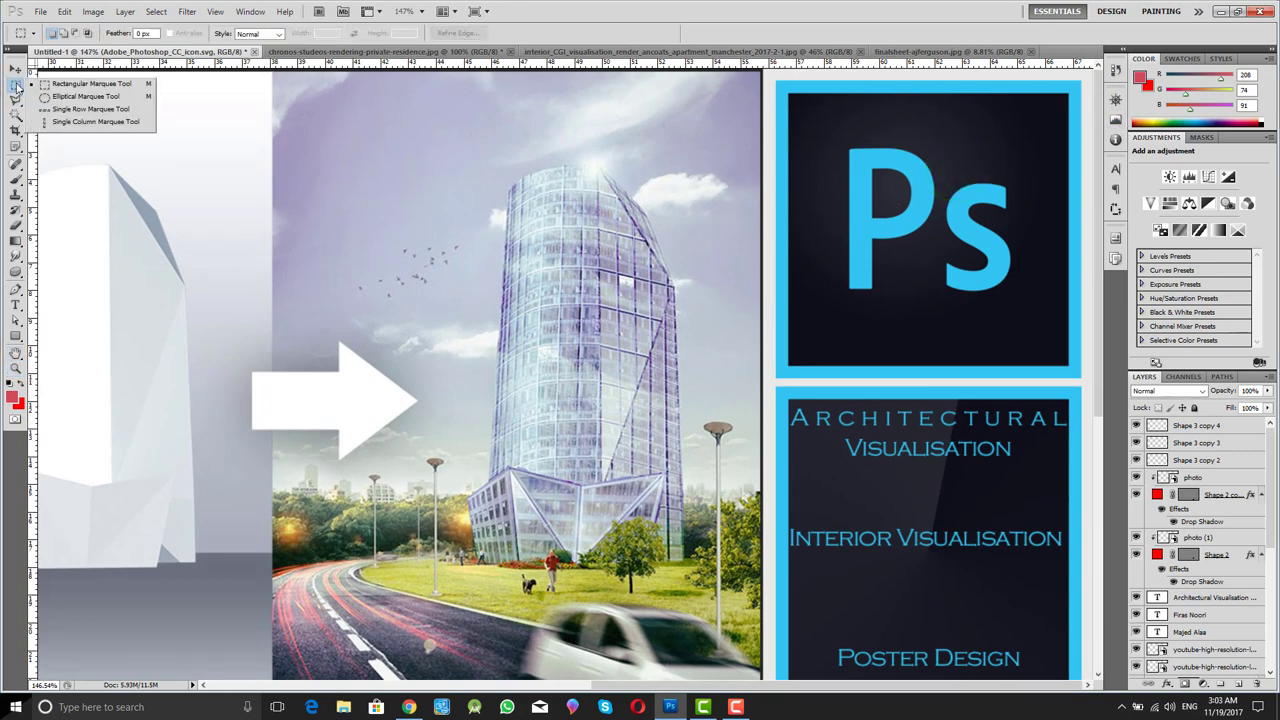
left_click(63, 83)
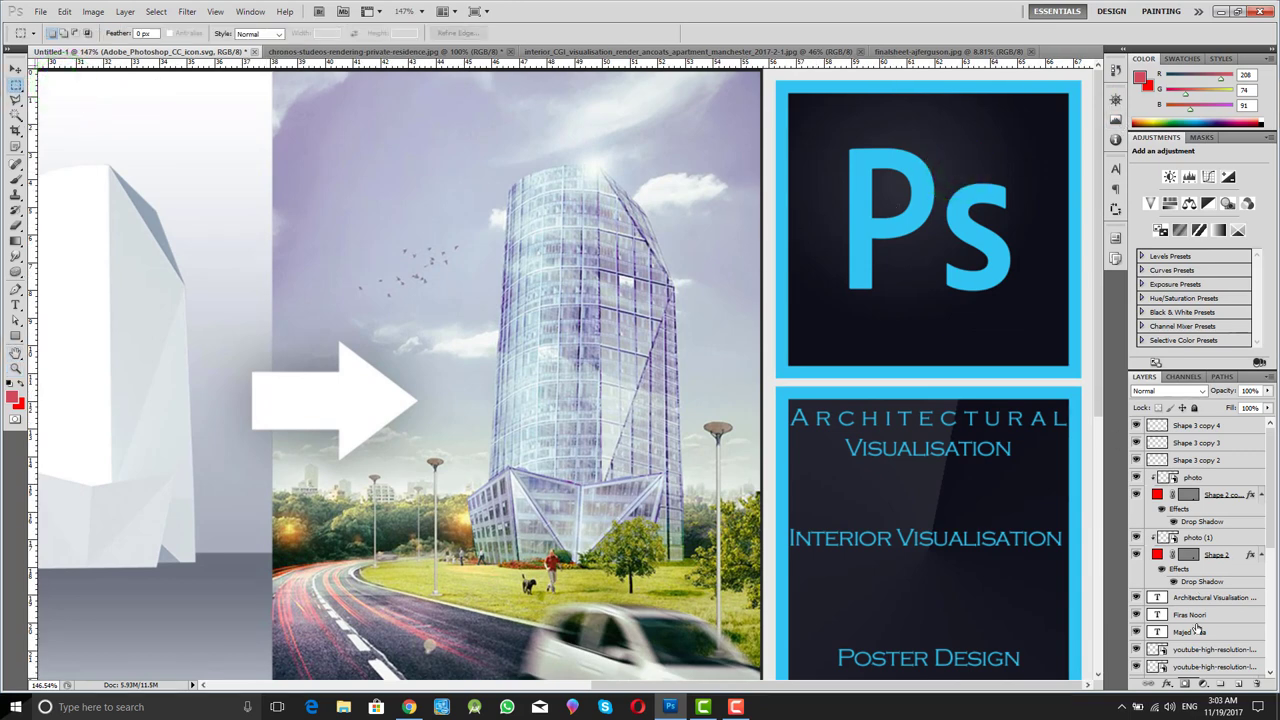
scroll(1197, 627, "down", 3)
key("b")
left_click(885, 381)
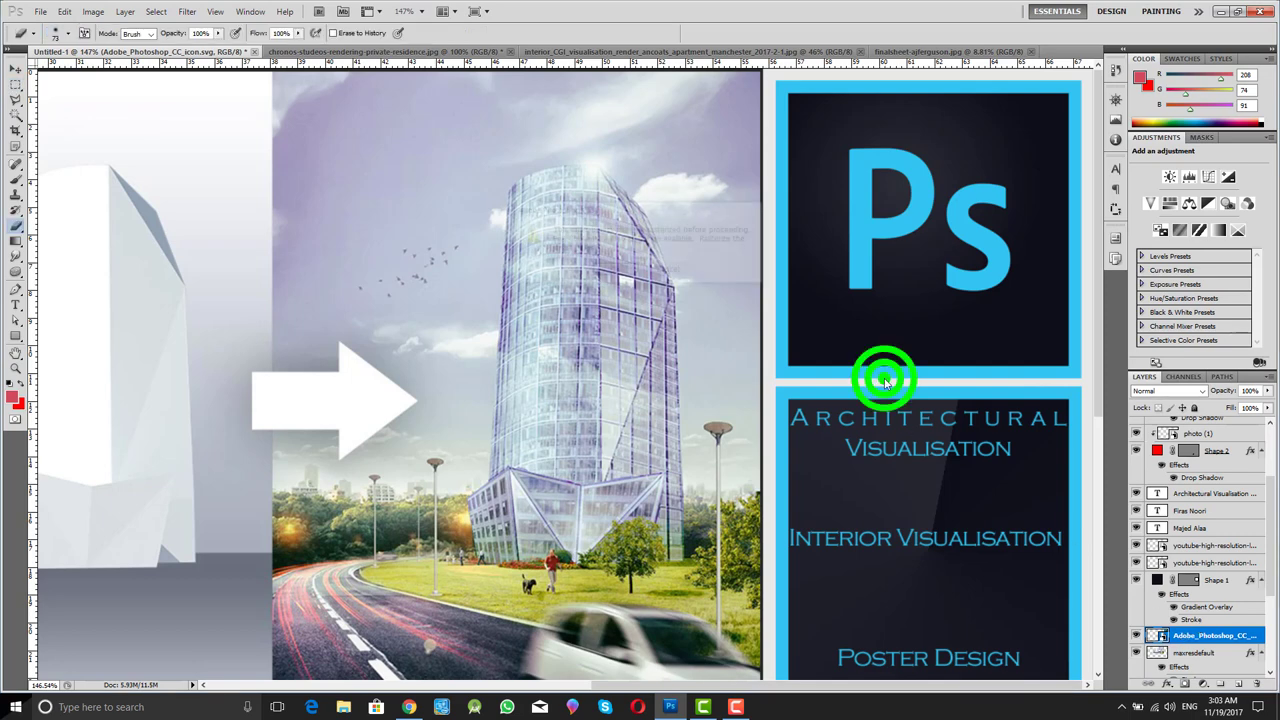
left_click(13, 80)
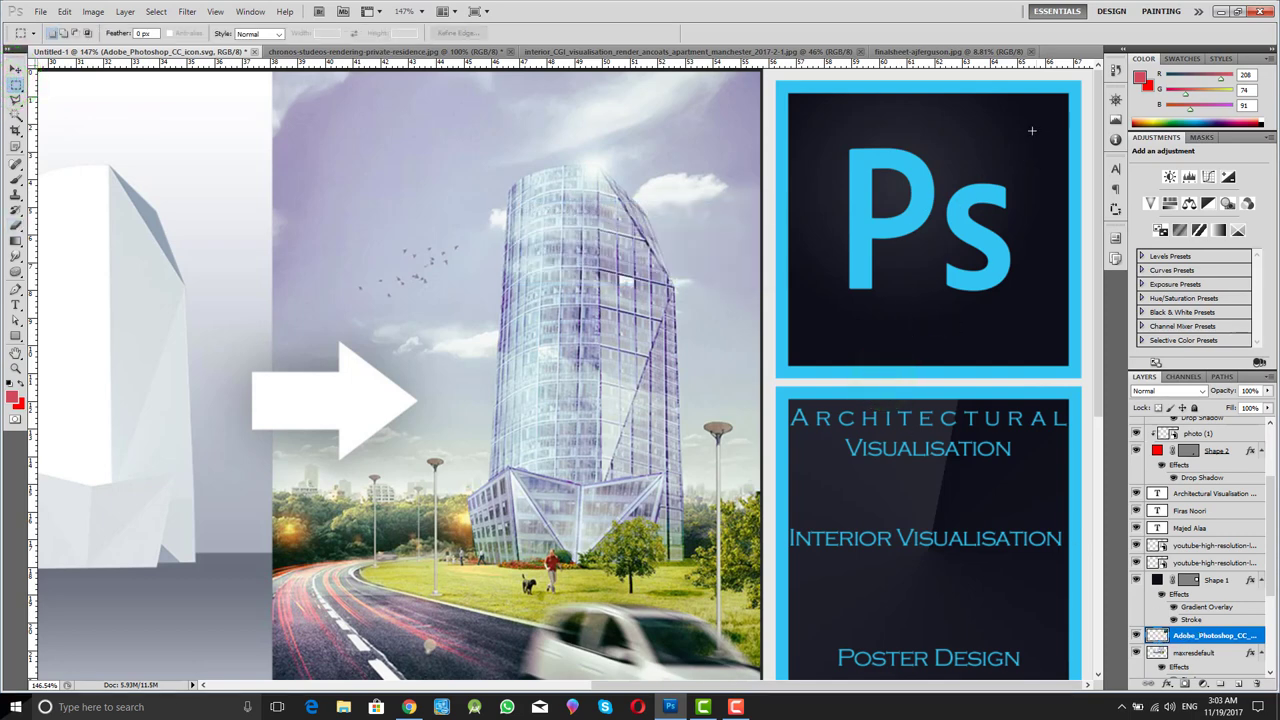
Step: Select a square over the Ps logo, delete it, then undo to restore the logo
left_click_drag(1036, 118, 829, 321)
left_click(829, 321)
left_click_drag(838, 128, 1025, 313)
key("Delete")
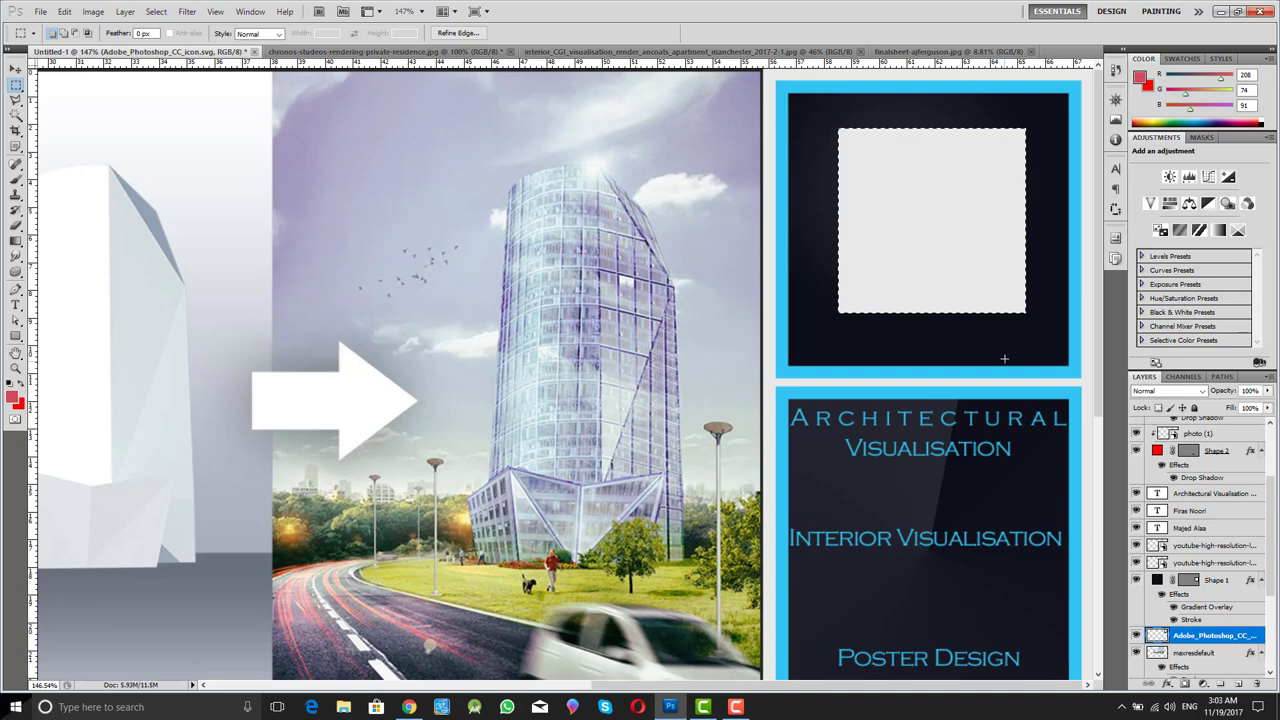
key("ctrl+z")
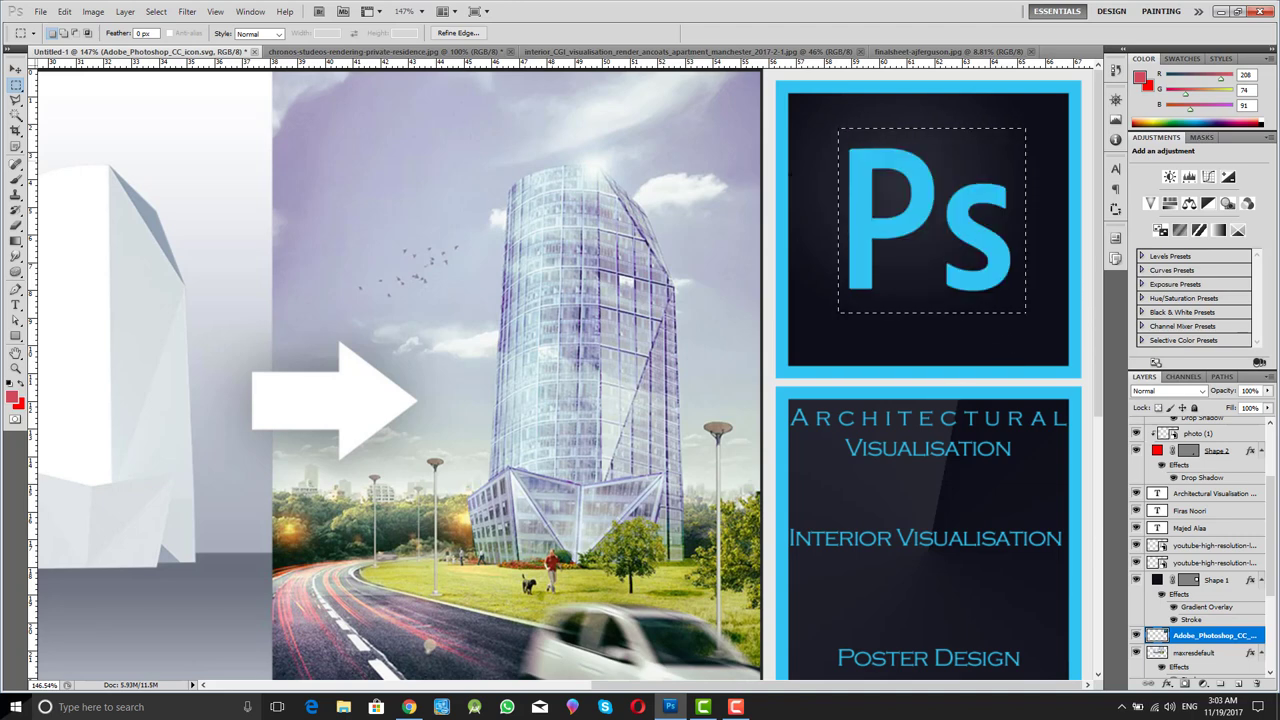
left_click(828, 188)
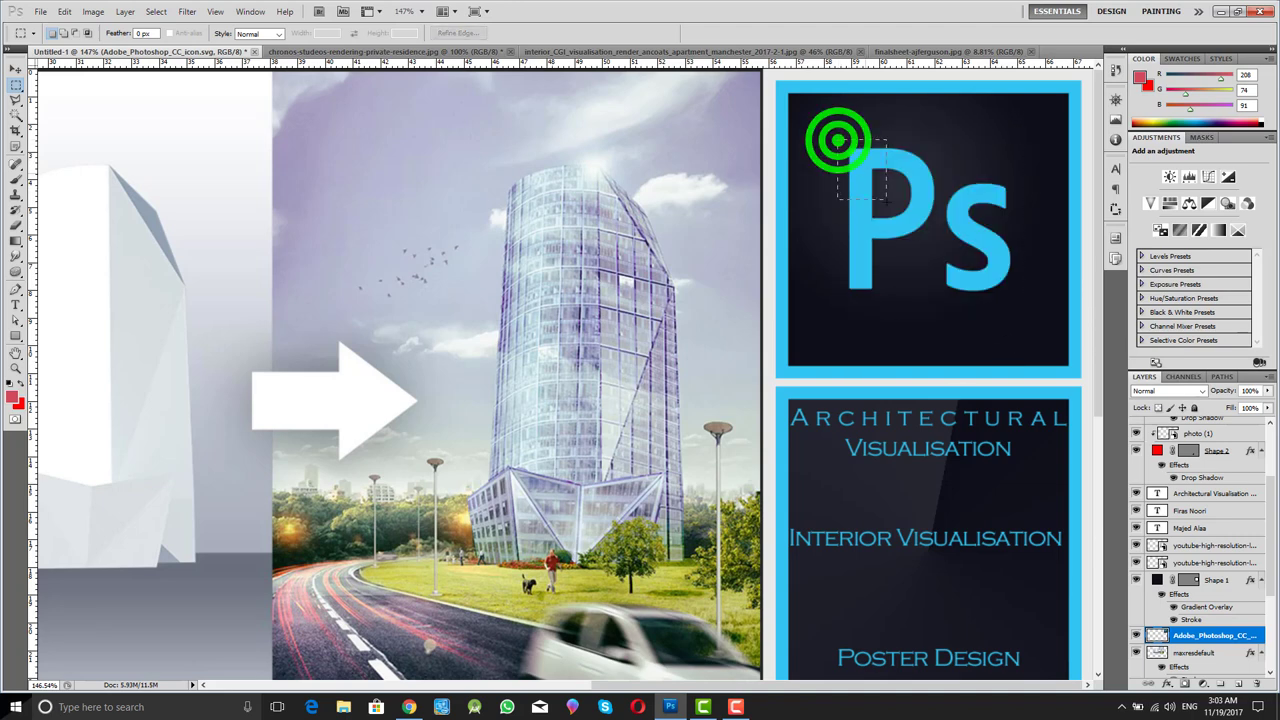
Step: Select a box around the Ps letters and zoom out to the full banner
left_click_drag(1027, 311, 1024, 312)
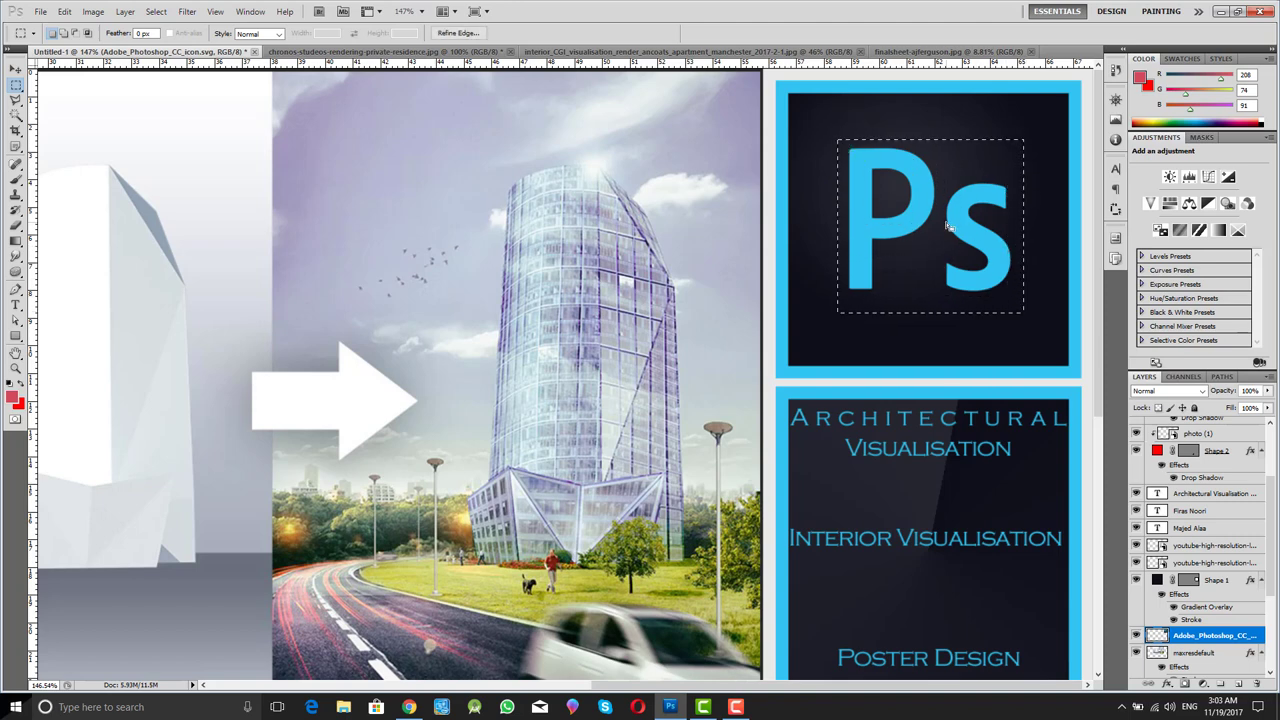
key("z")
left_click_drag(948, 228, 963, 183)
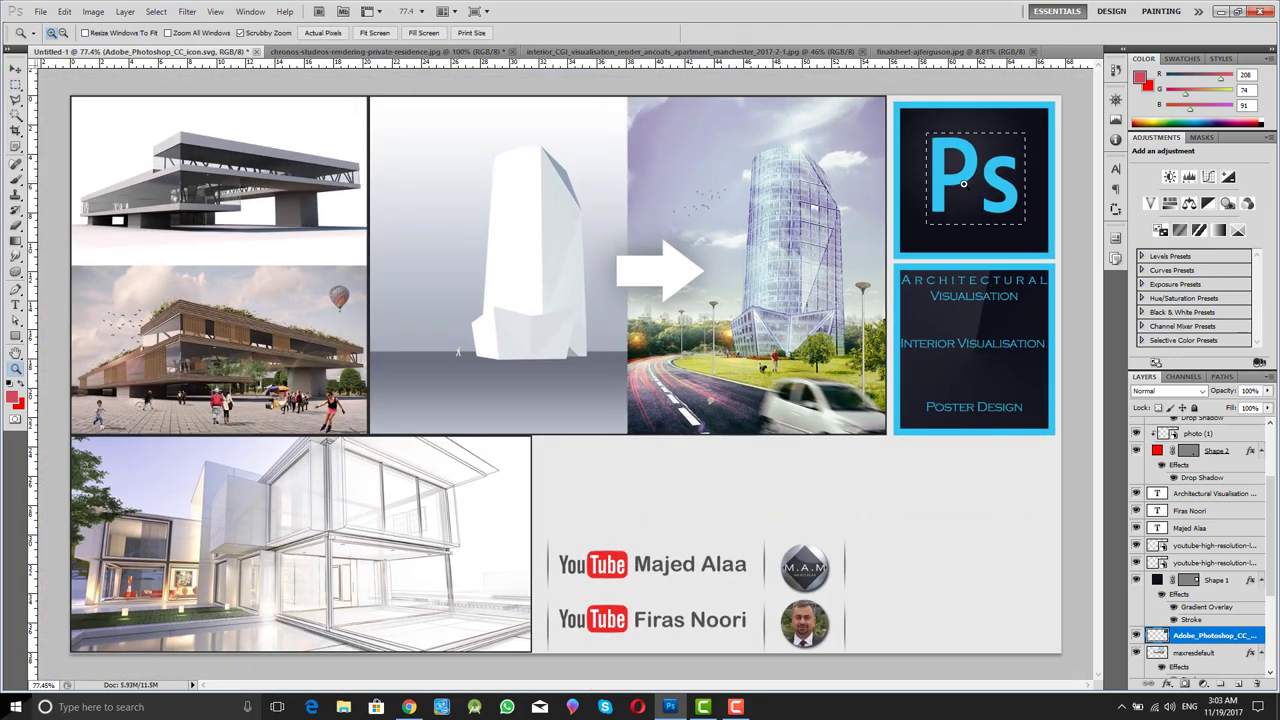
key("m")
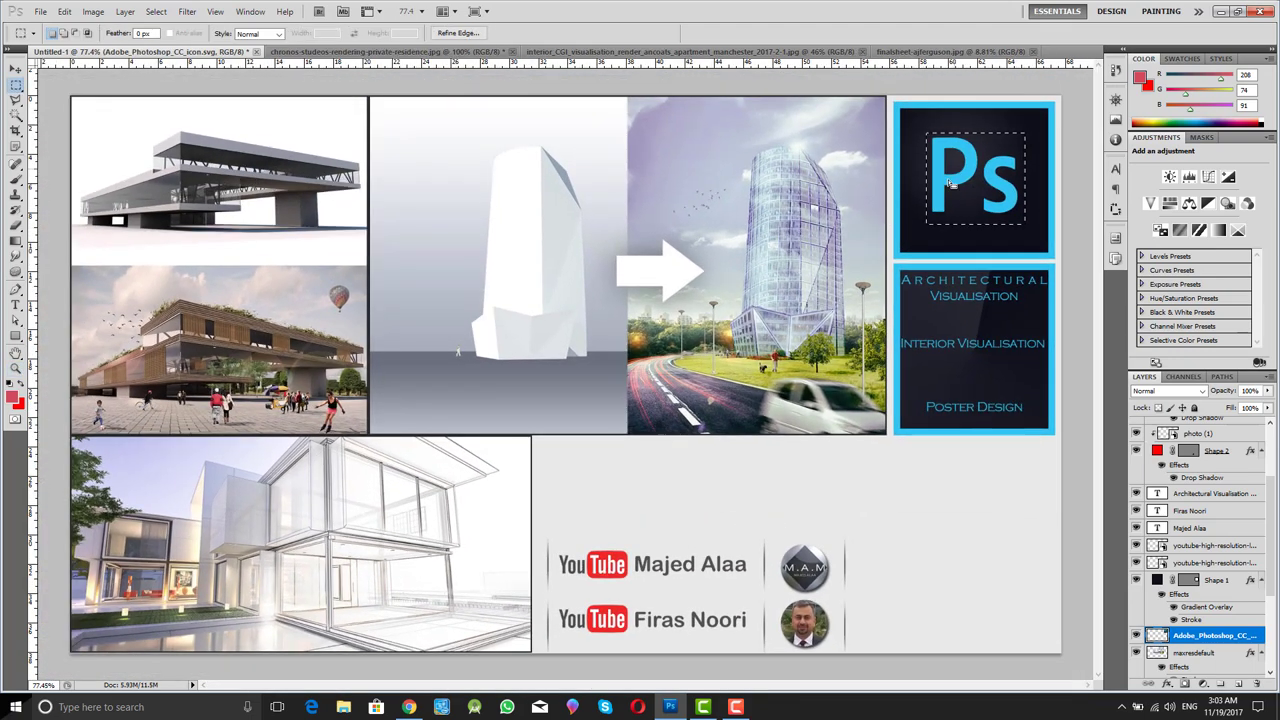
key("ctrl+shift+i")
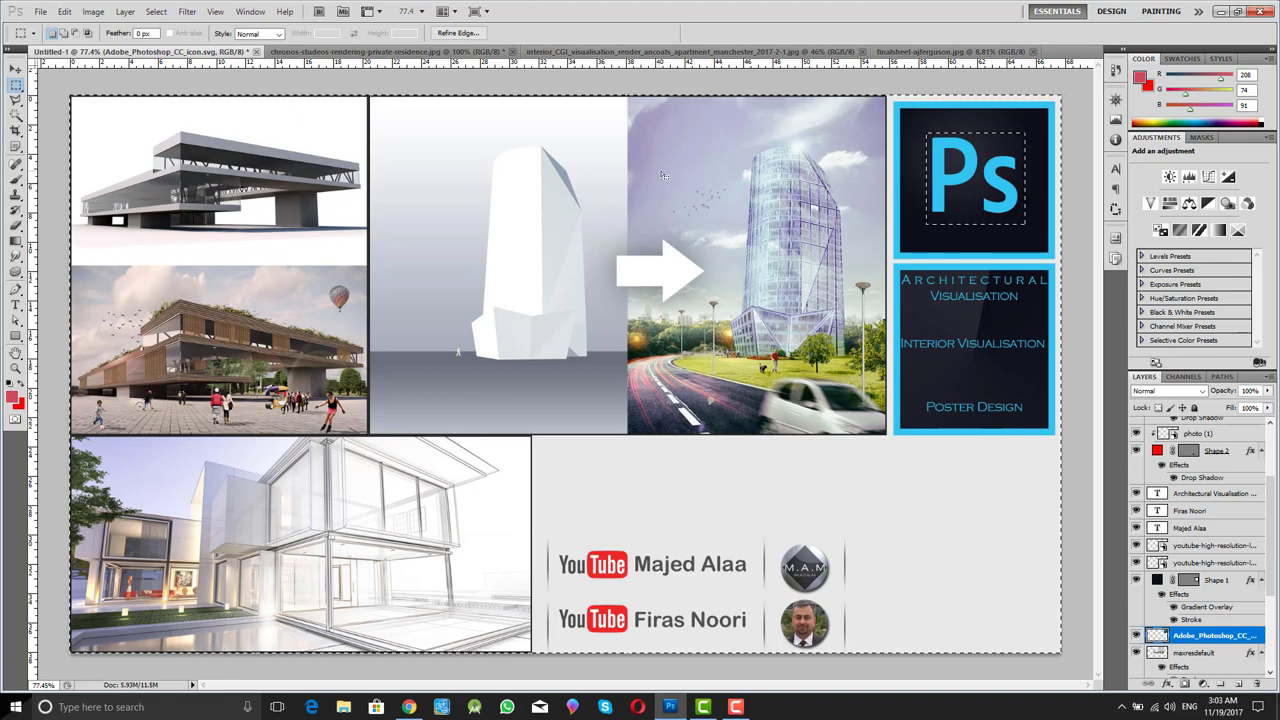
key("Delete")
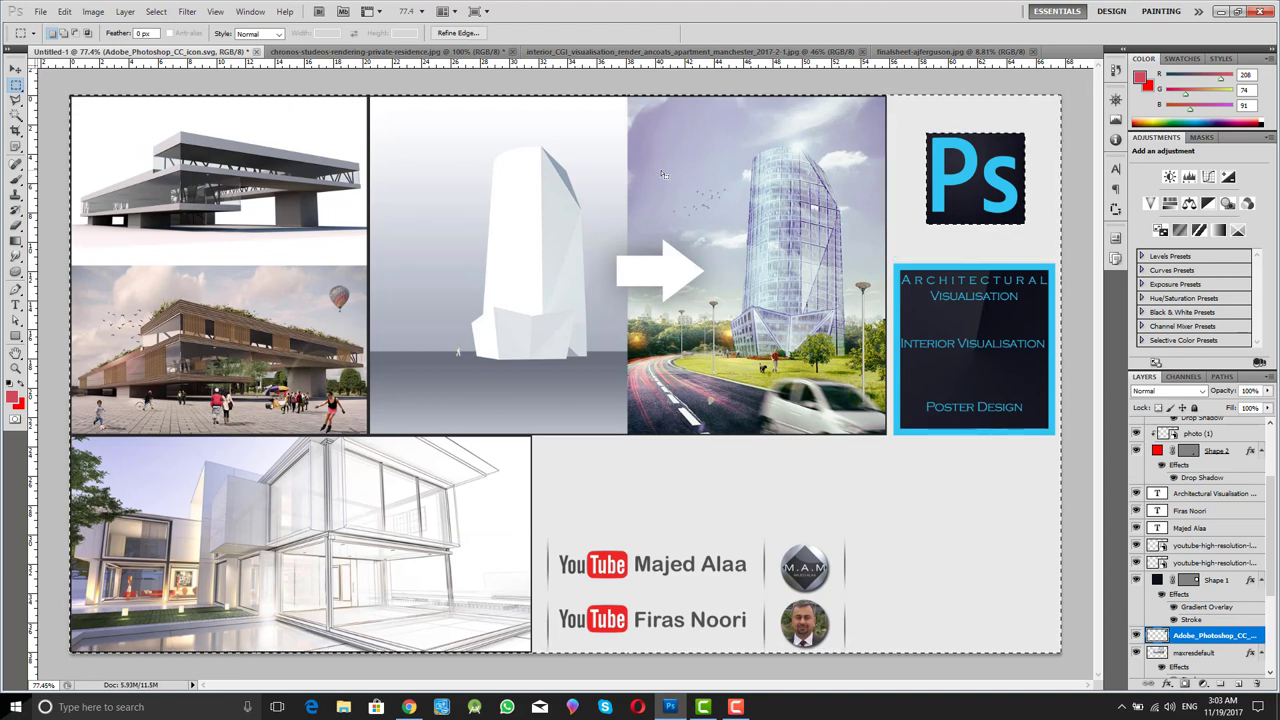
key("ctrl+z")
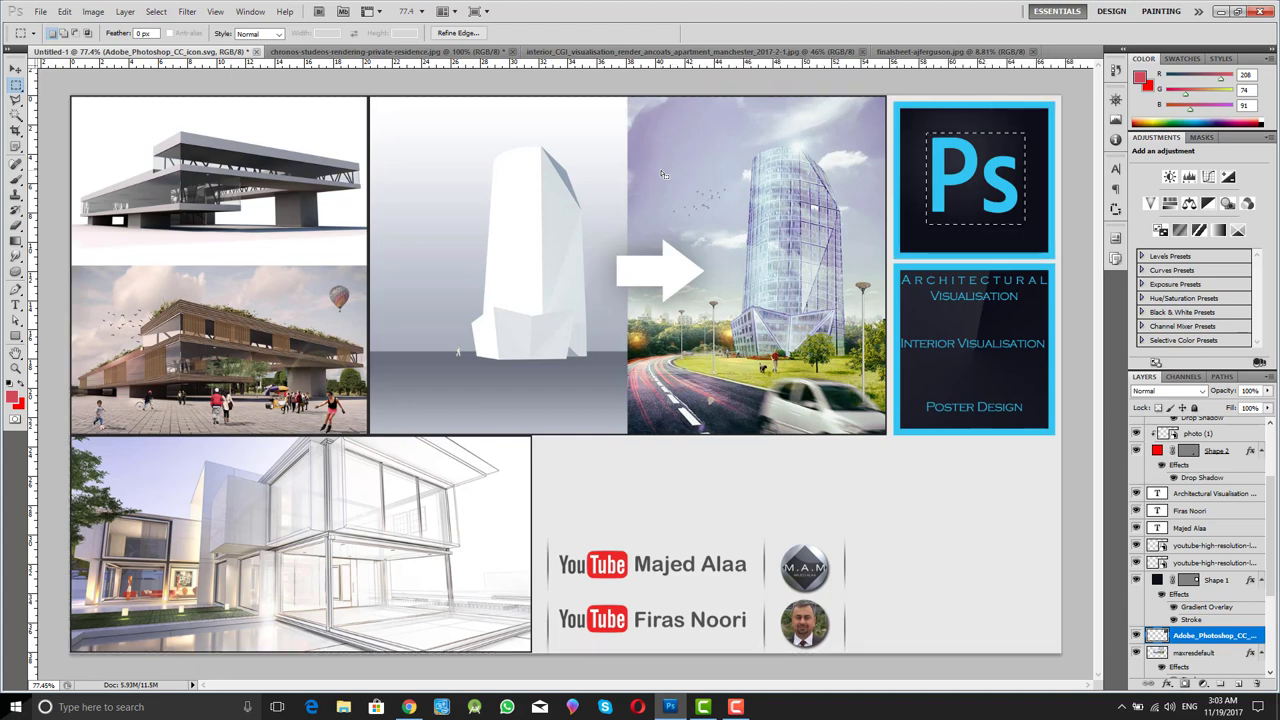
left_click(948, 177)
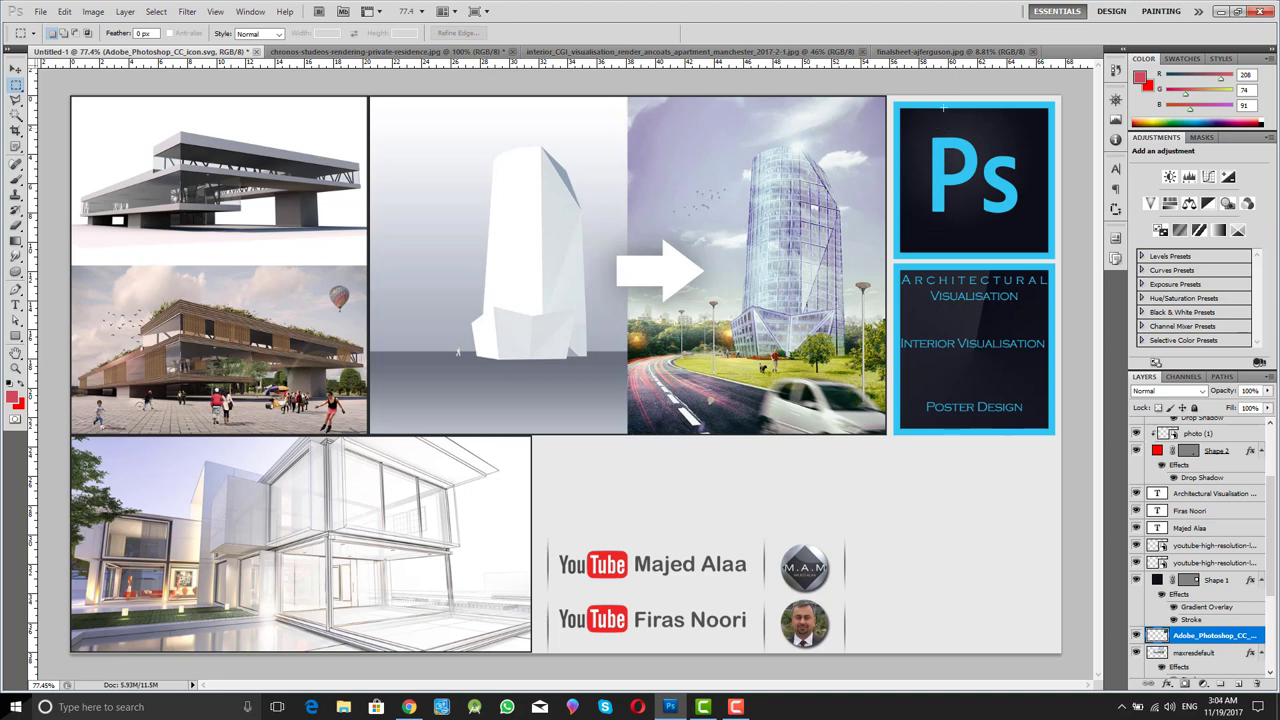
left_click(18, 86)
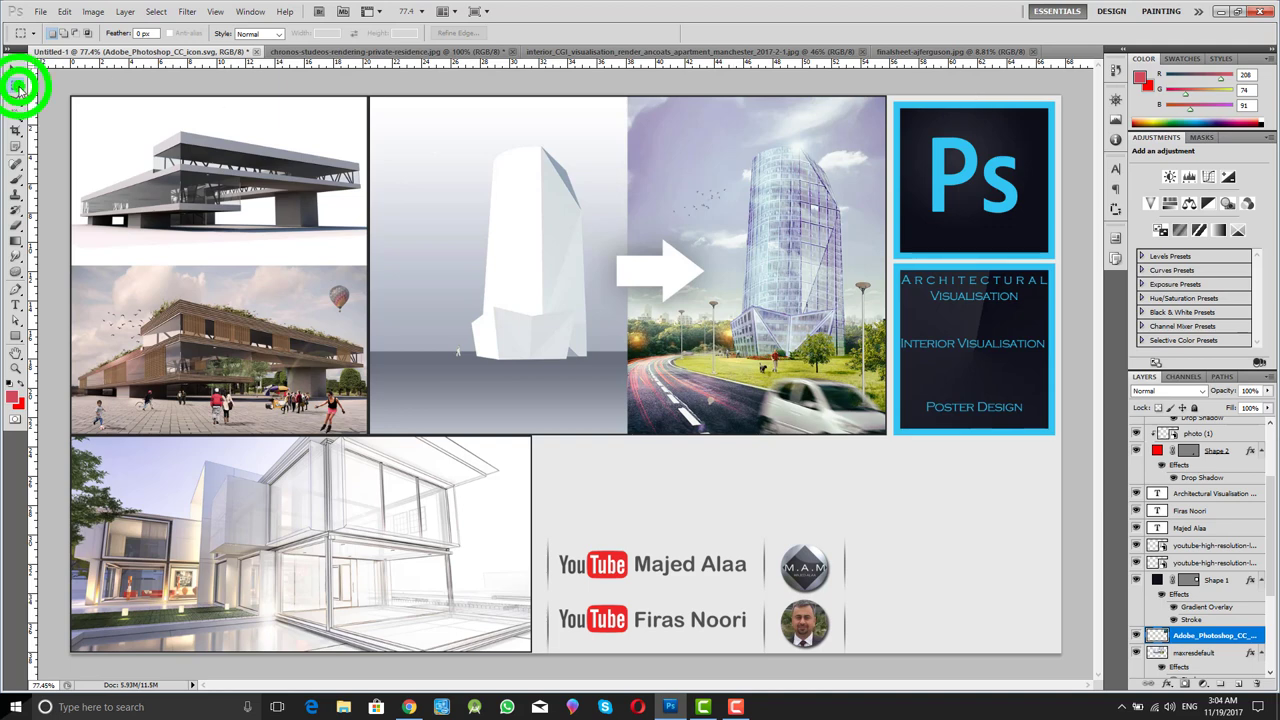
left_click_drag(929, 133, 979, 227)
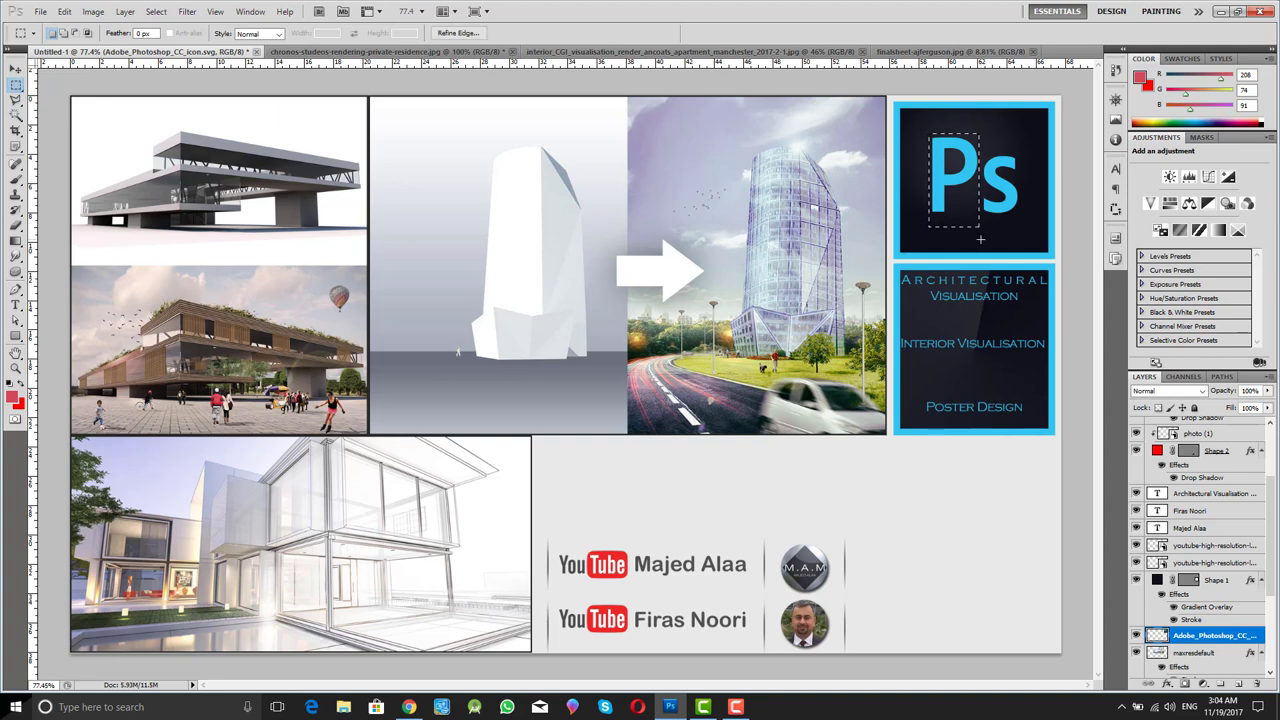
key("ctrl+shift+i")
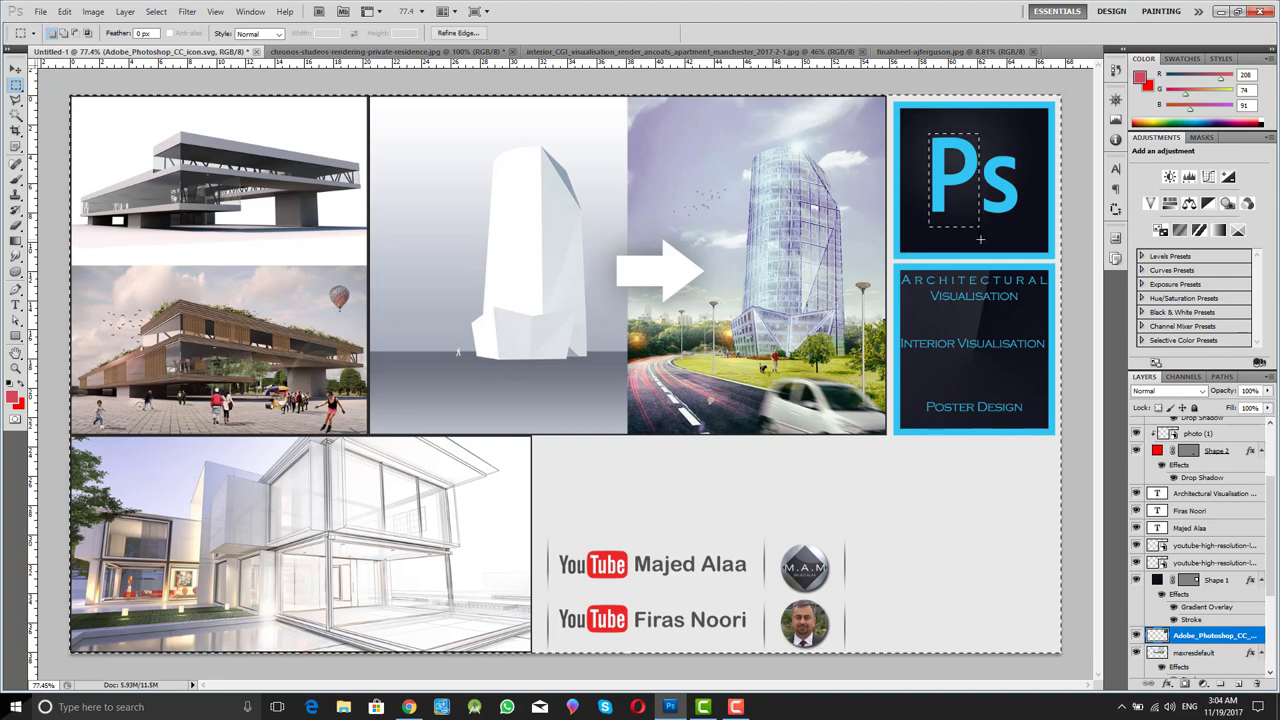
key("Delete")
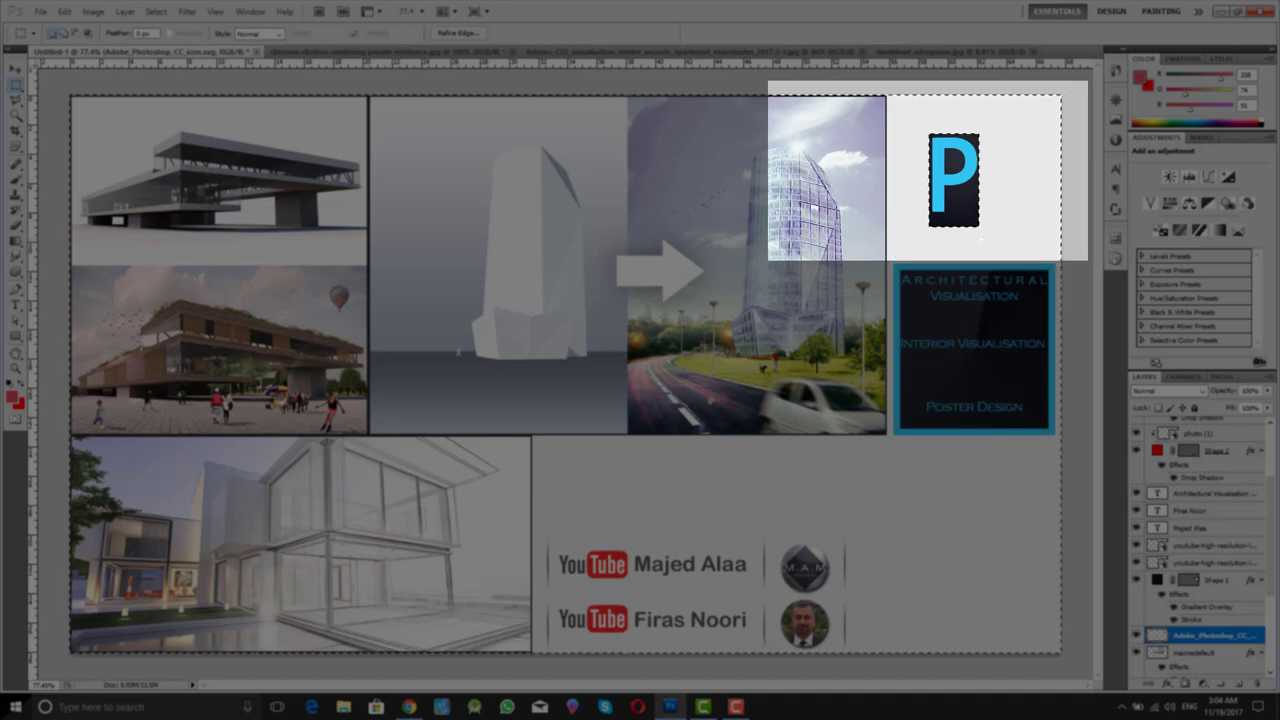
left_click(1020, 208)
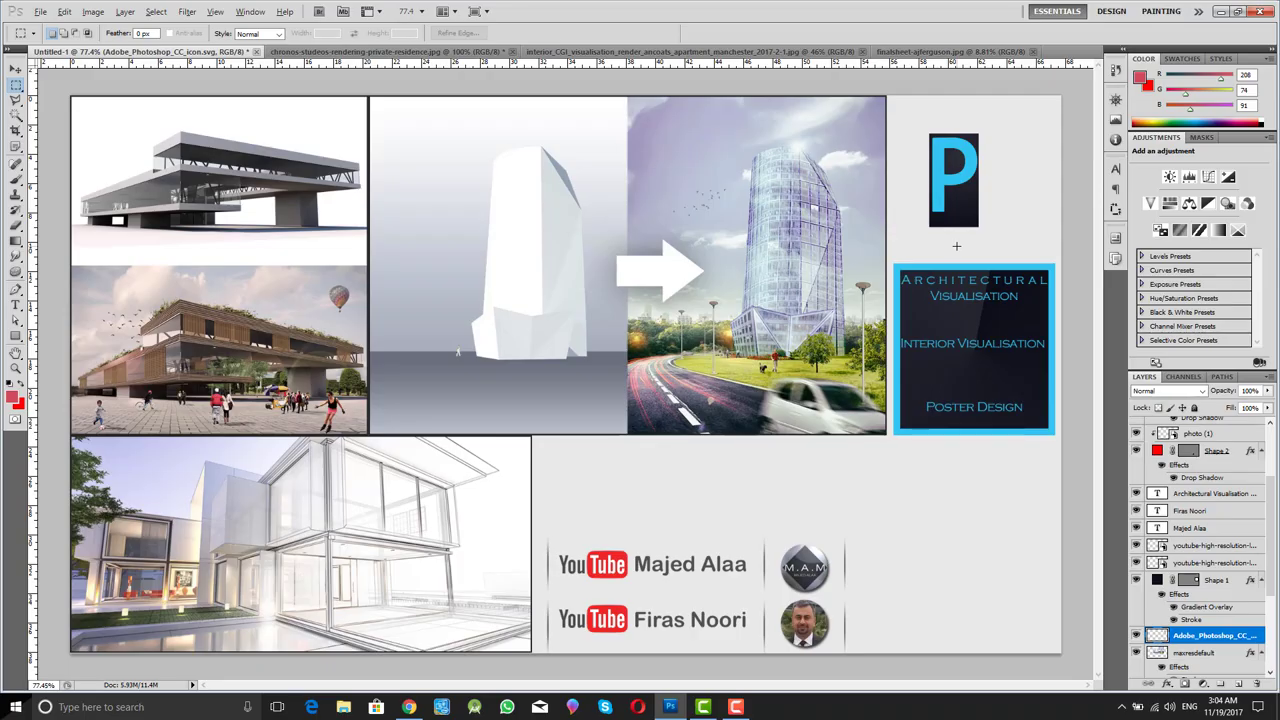
key("ctrl+alt+z")
key("ctrl+alt+z")
left_click(944, 242)
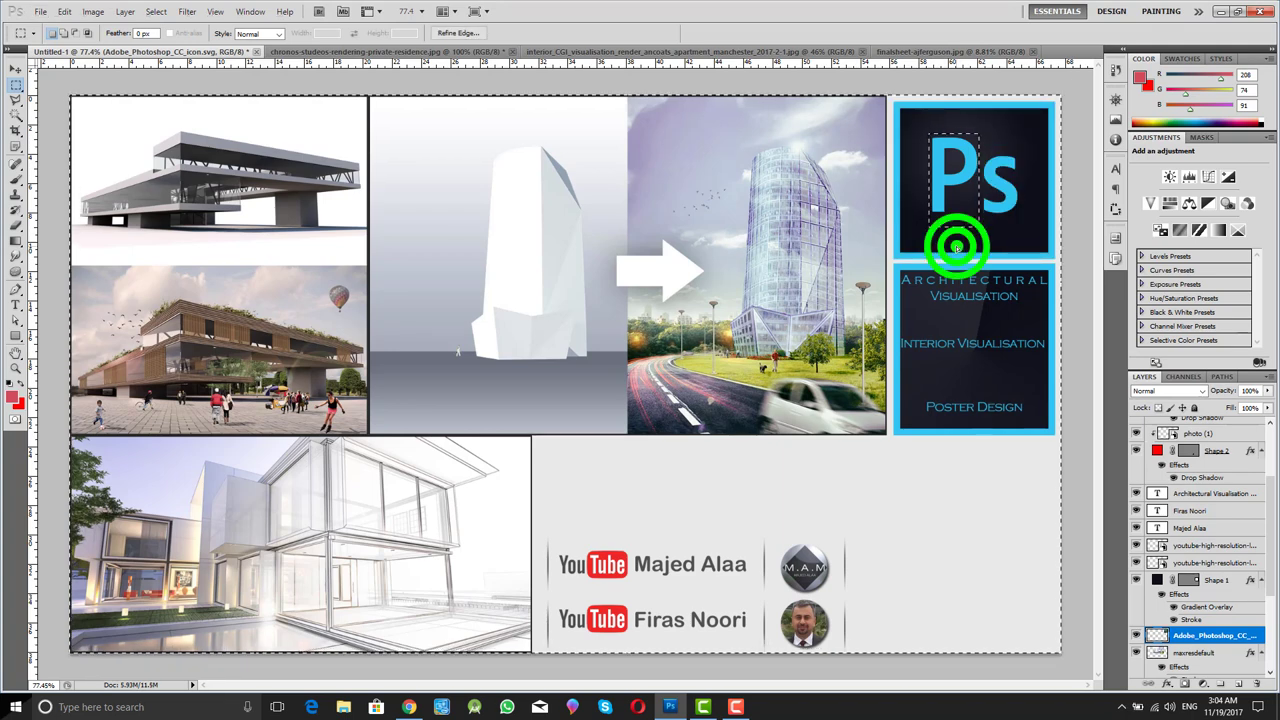
left_click(914, 168)
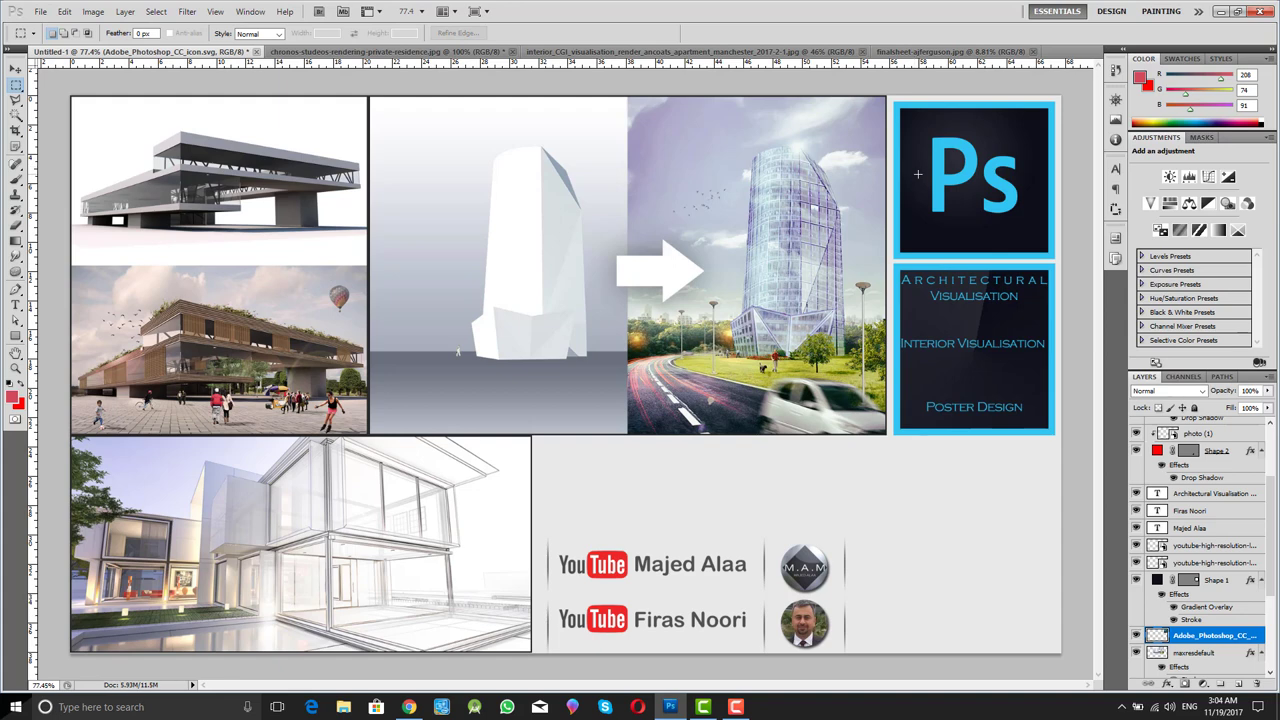
key("ctrl+alt+z")
left_click_drag(1032, 119, 956, 155)
left_click_drag(1027, 207, 998, 243)
left_click_drag(958, 190, 922, 243)
left_click_drag(920, 123, 958, 208)
key("ctrl+z")
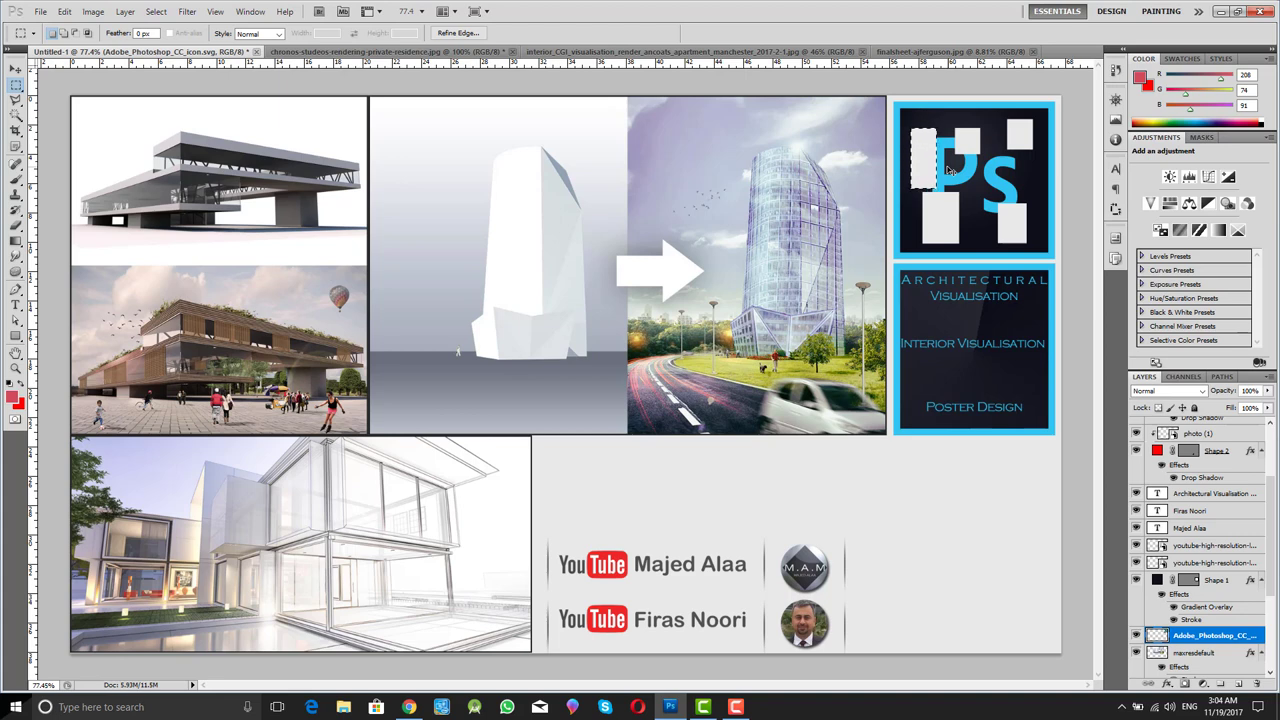
key("ctrl+alt+z")
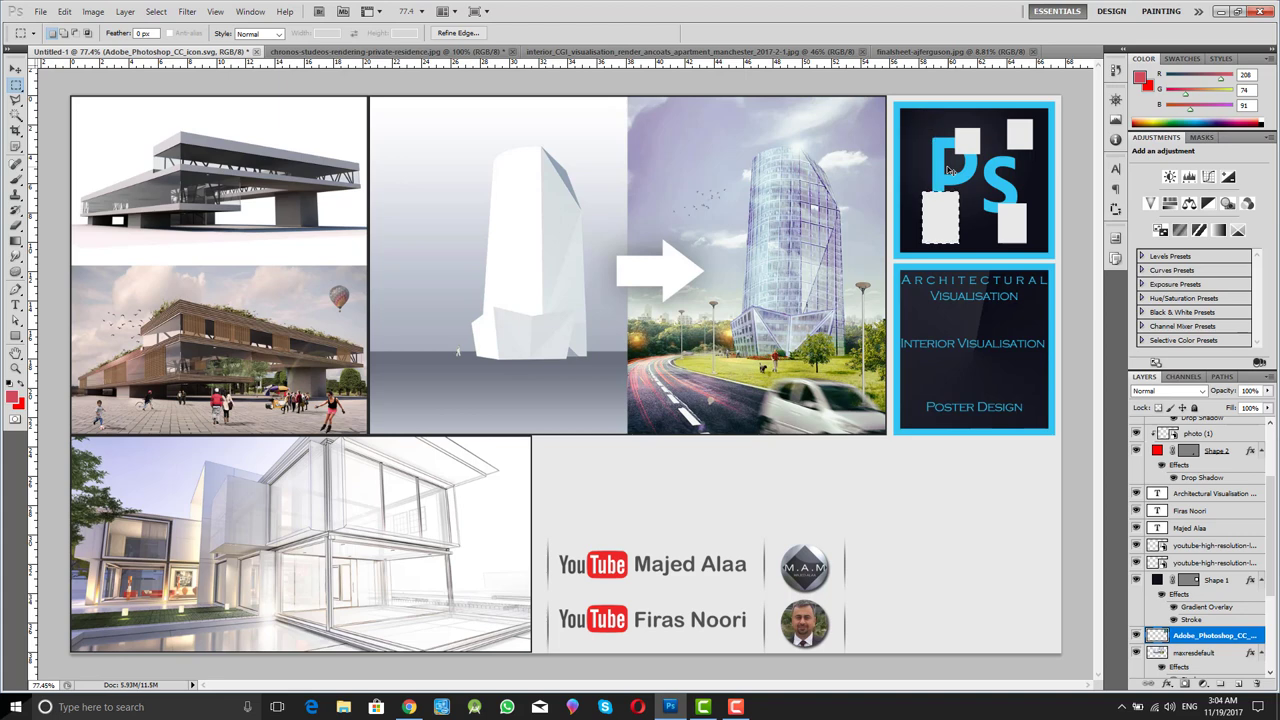
key("ctrl+alt+z")
key("ctrl+alt+z")
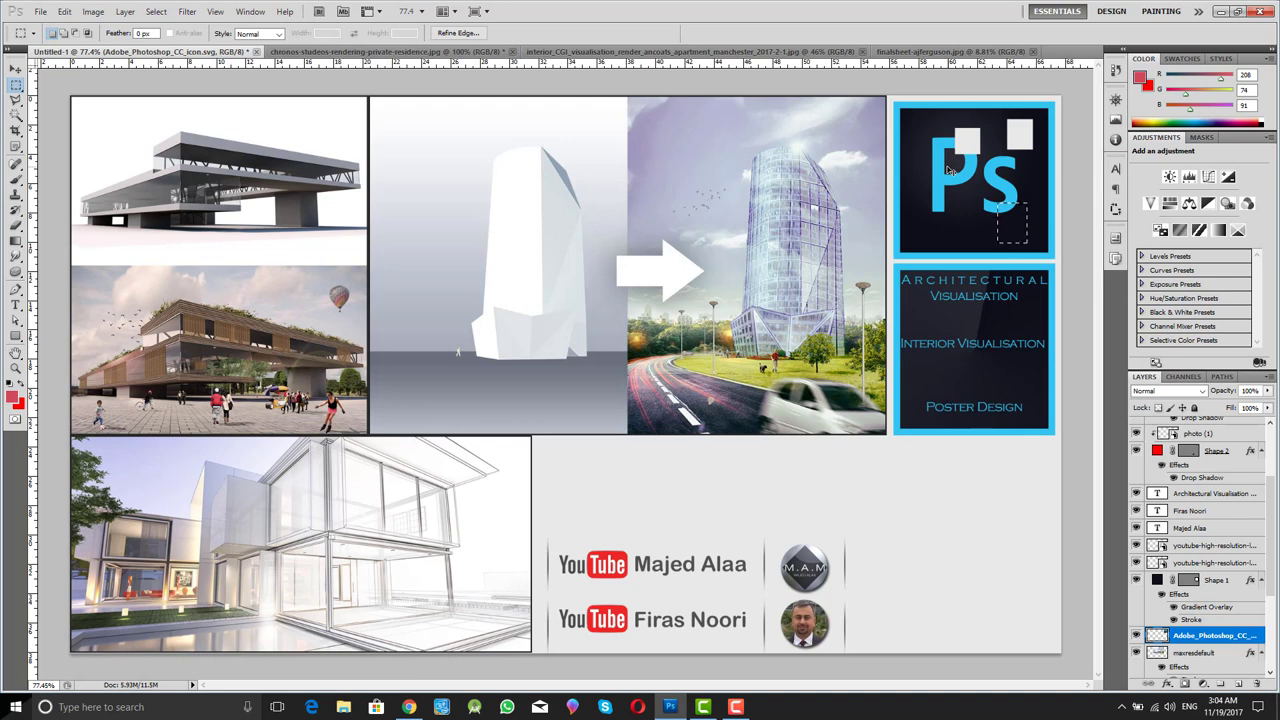
key("ctrl+alt+z")
key("ctrl+alt+z")
left_click(945, 167)
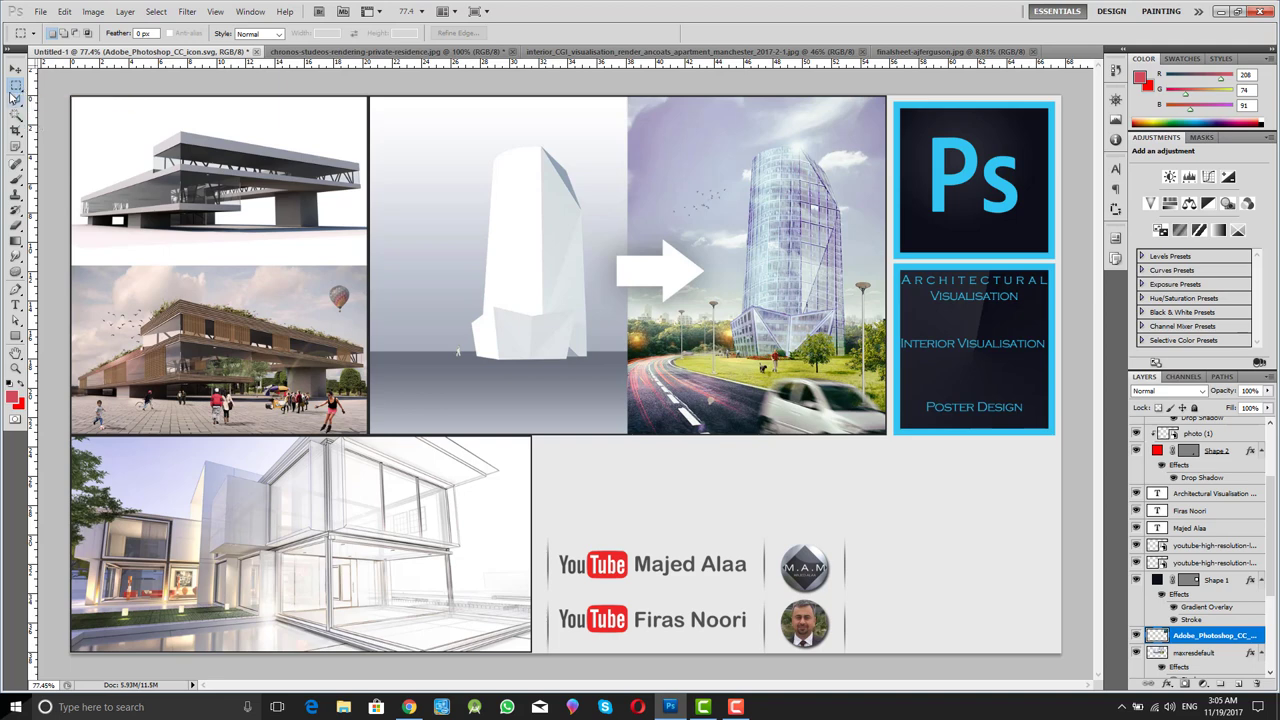
left_click(17, 87)
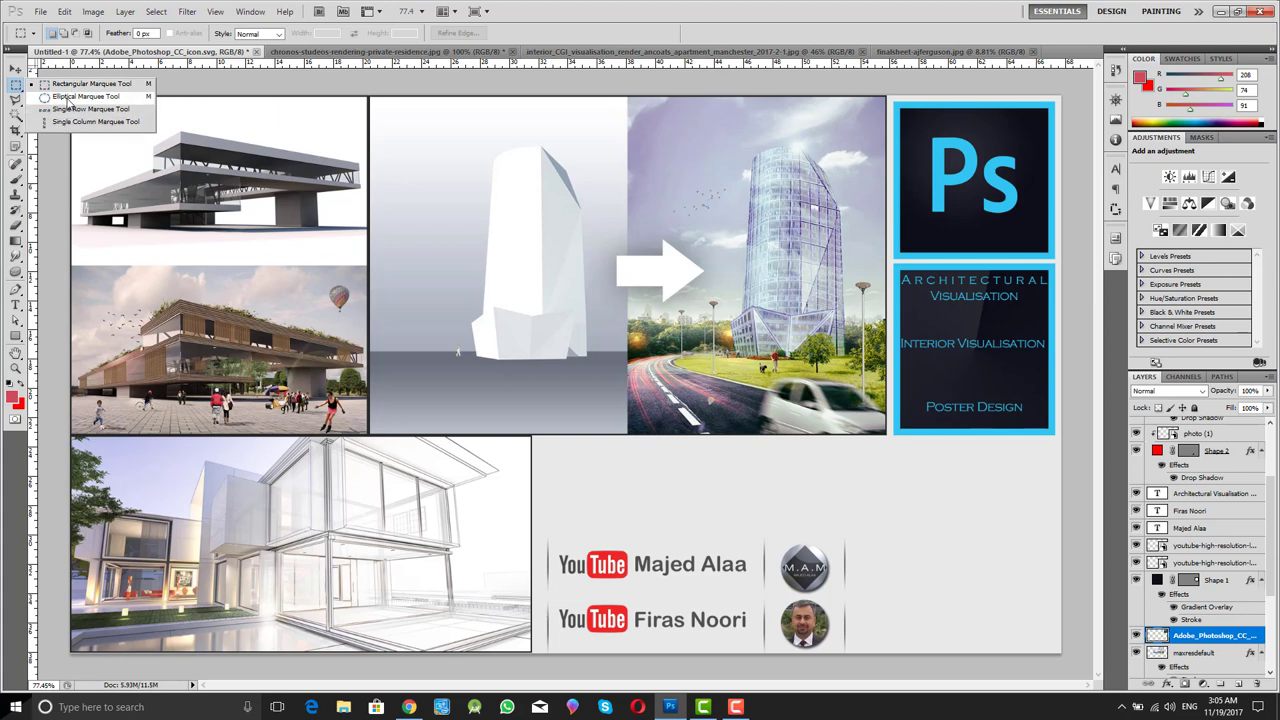
left_click(121, 97)
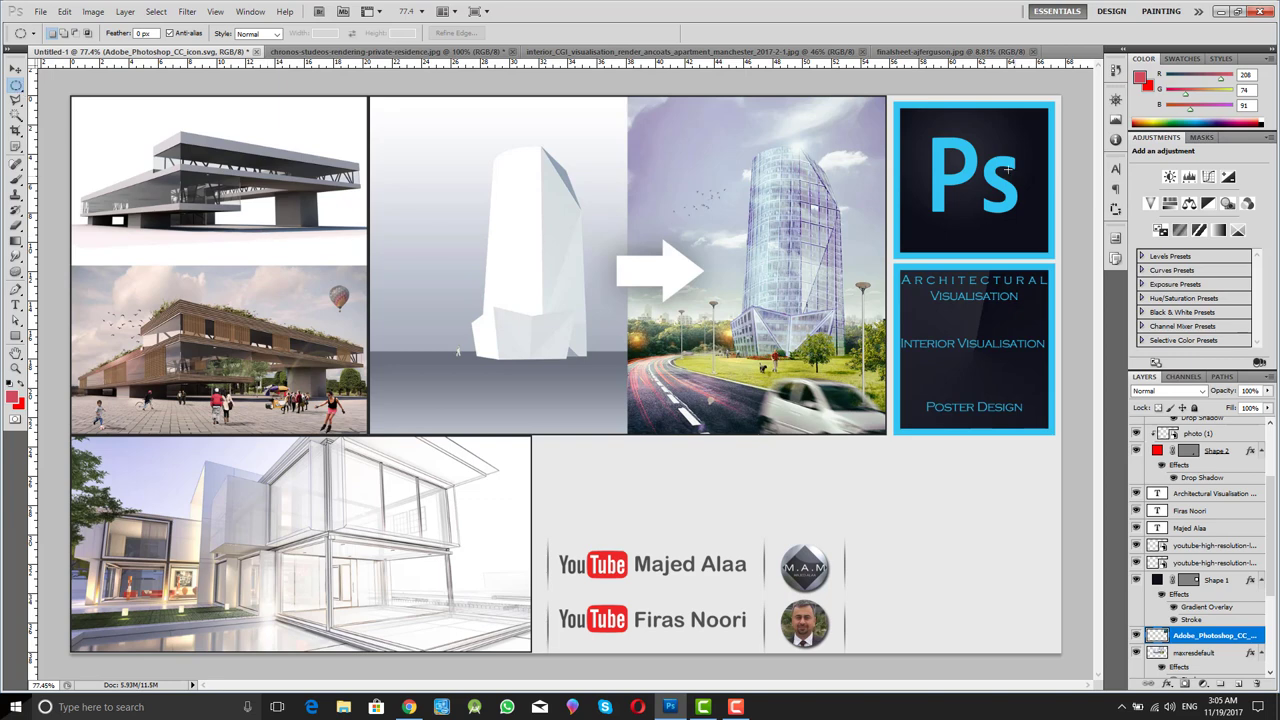
left_click_drag(923, 125, 1002, 268)
left_click(992, 188)
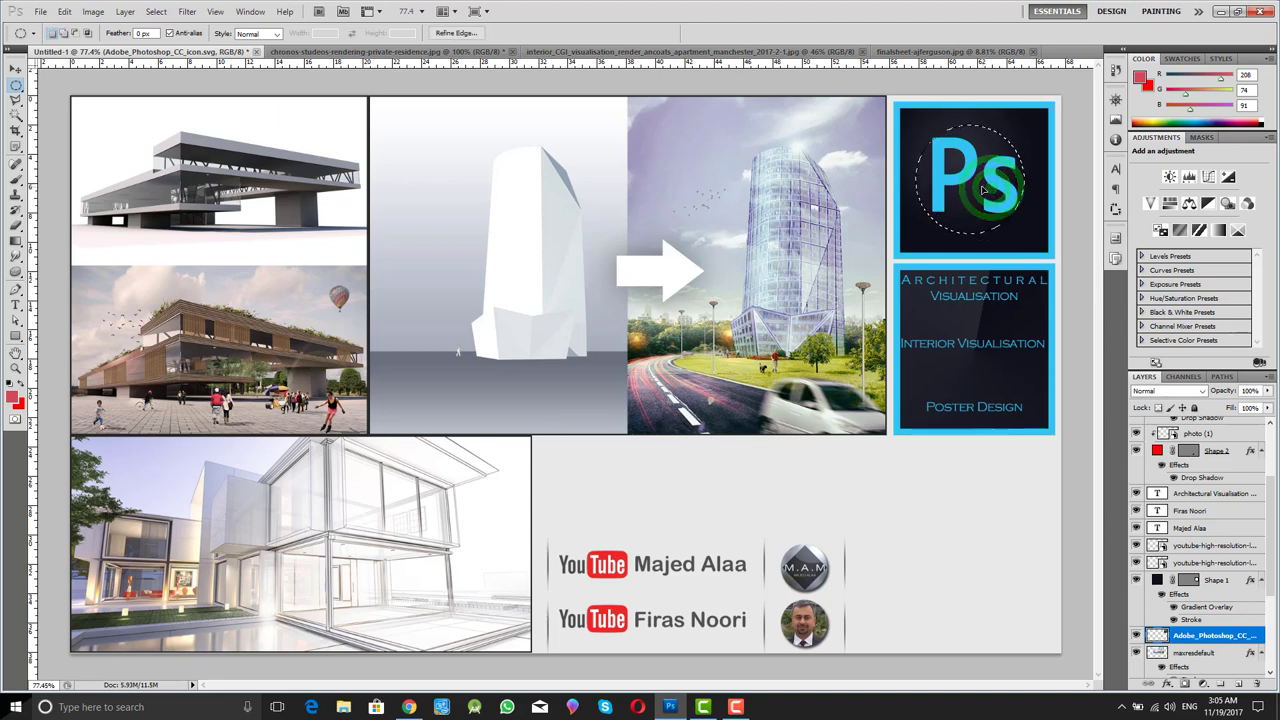
left_click_drag(982, 189, 986, 190)
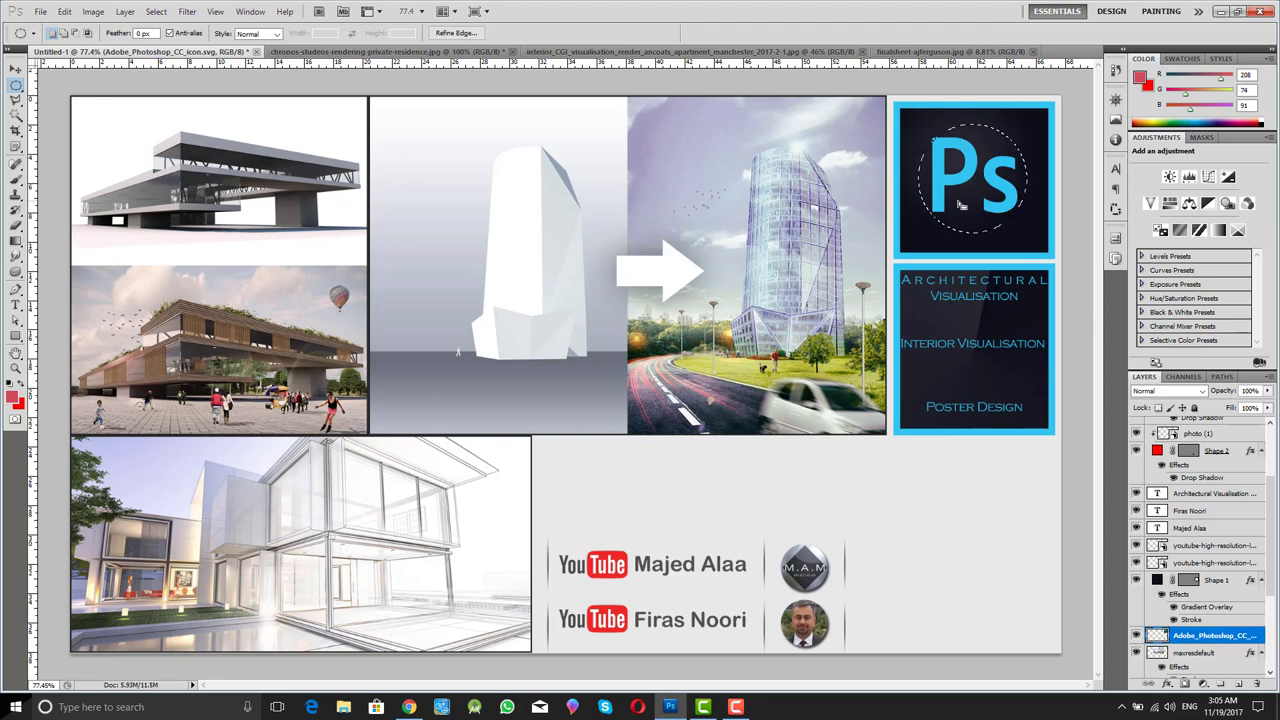
key("ctrl+a")
key("ctrl+shift+i")
key("Delete")
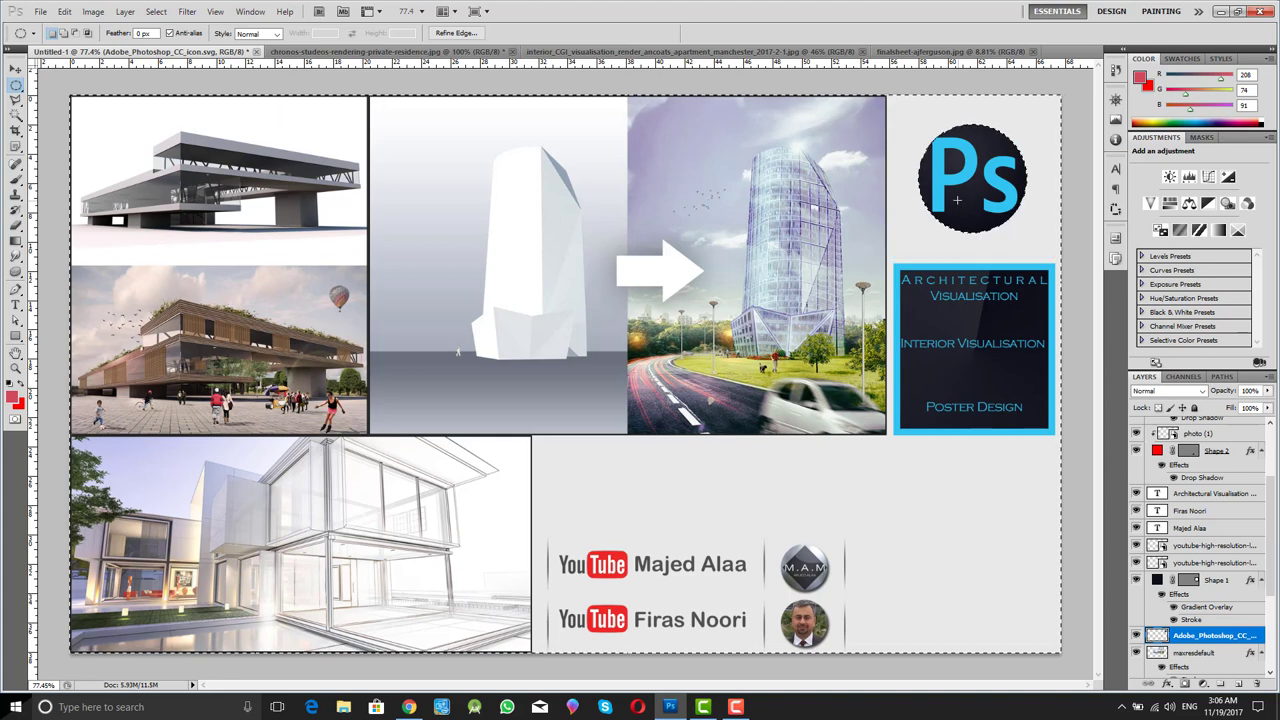
left_click(975, 237)
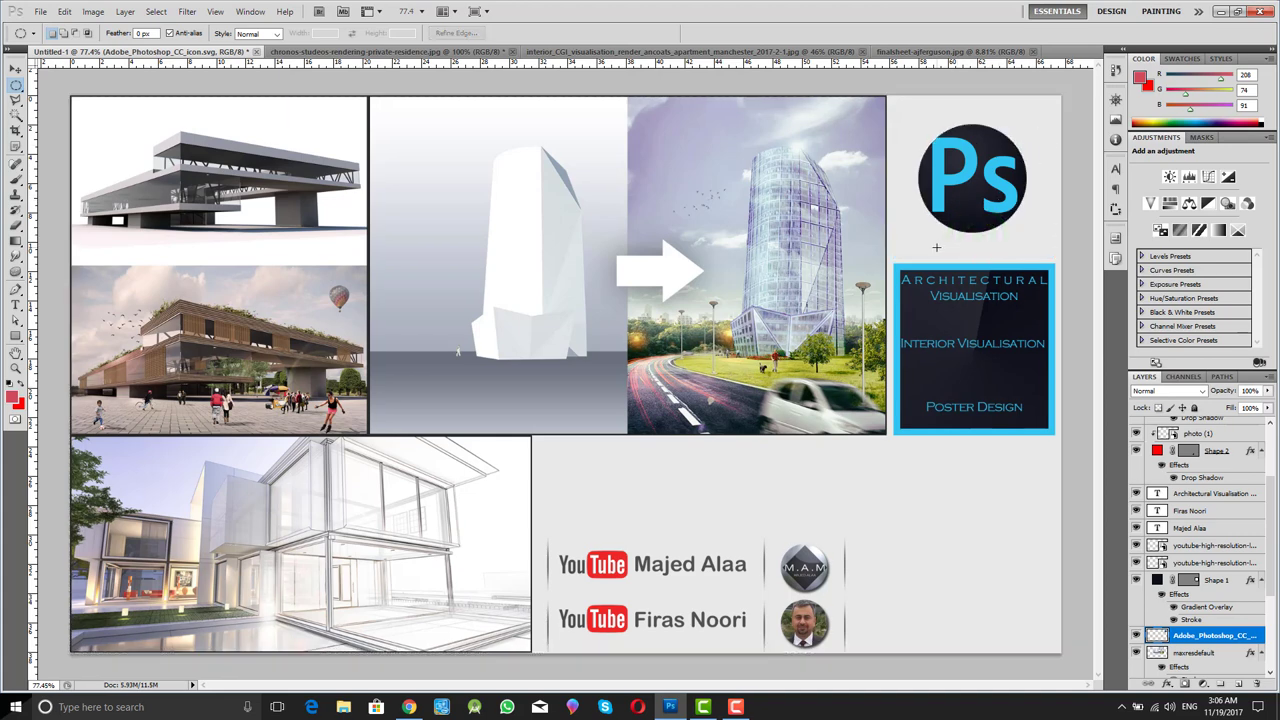
key("ctrl+alt+z")
key("ctrl+alt+z")
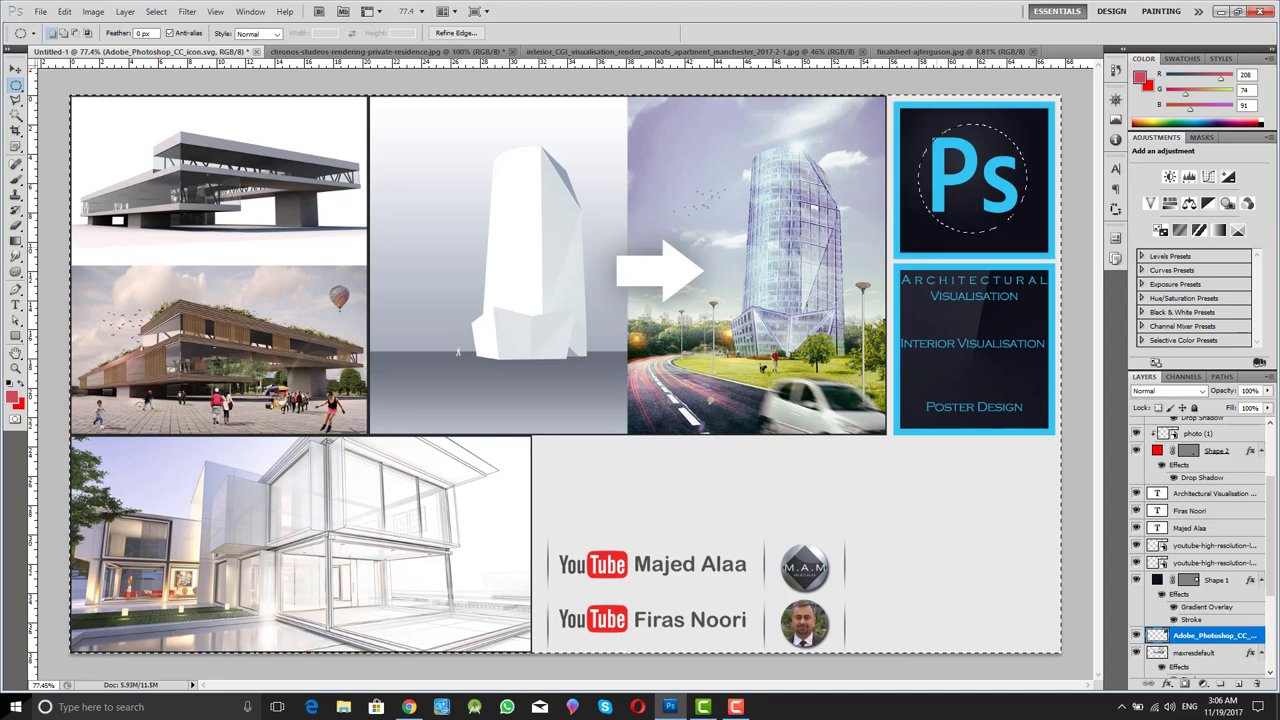
left_click(929, 243)
left_click_drag(15, 85, 104, 108)
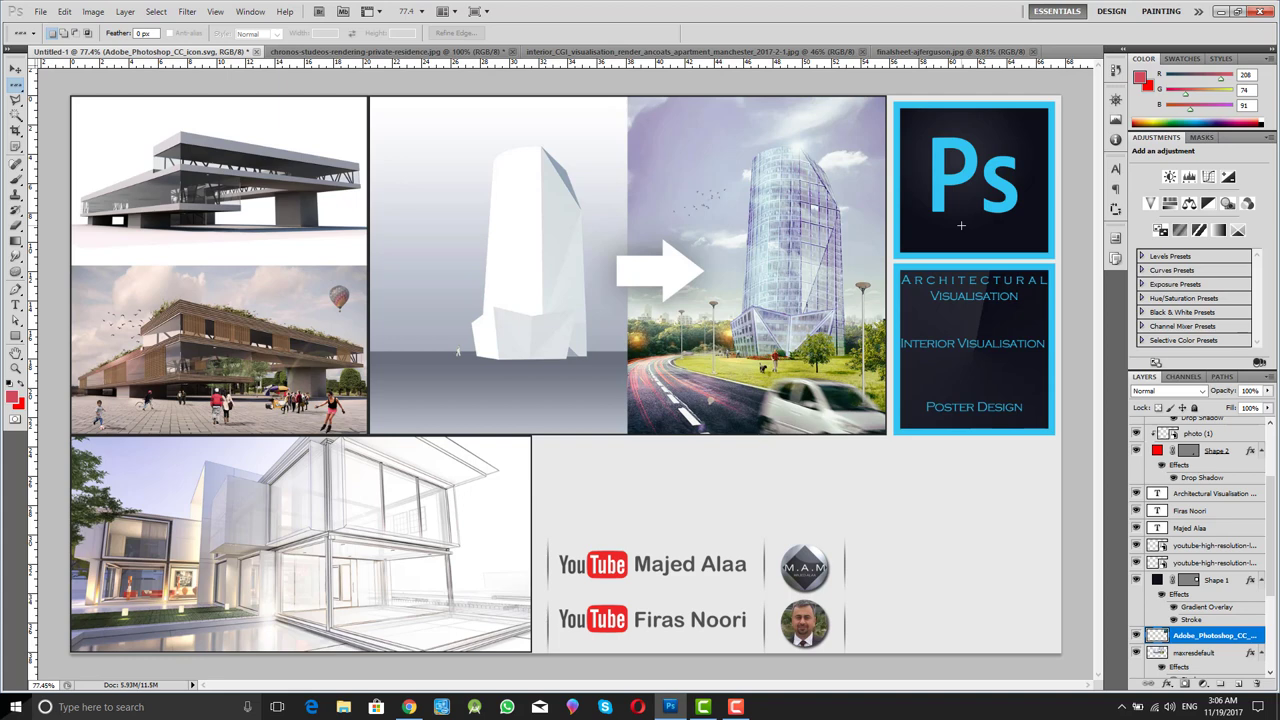
Step: Select single-pixel rows at several heights down the Ps logo tile
left_click(962, 220)
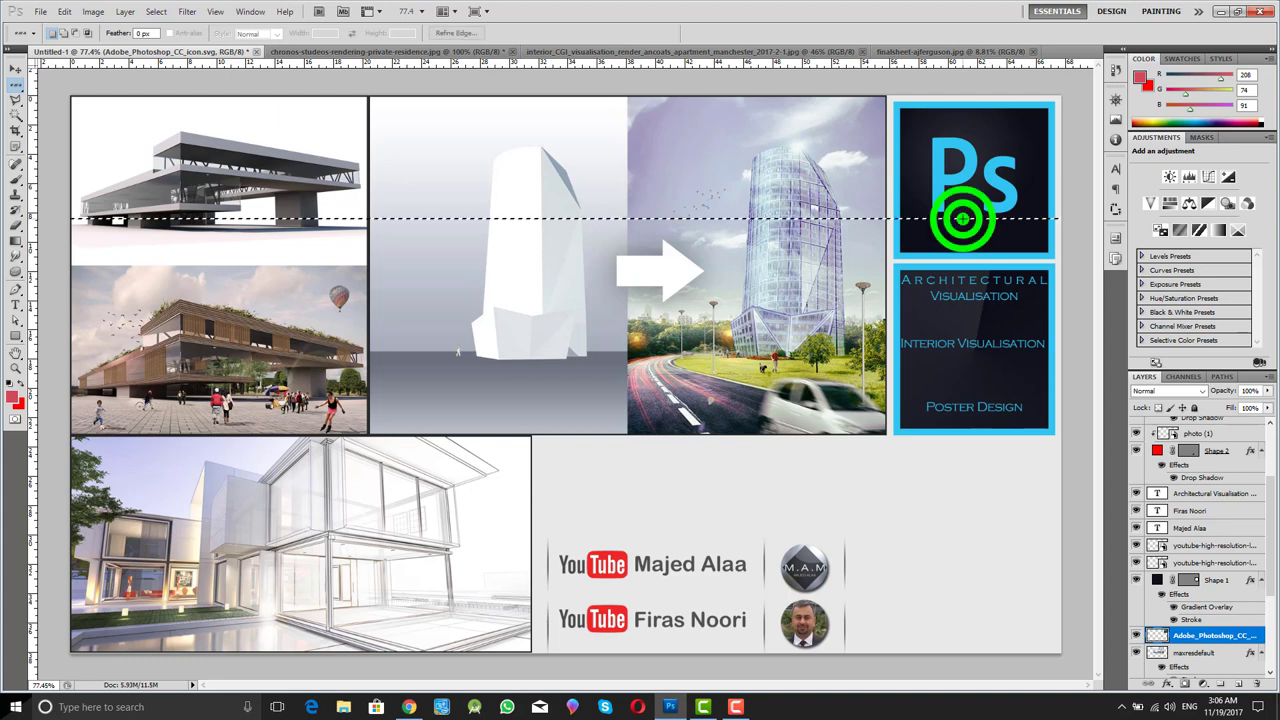
left_click(973, 160)
left_click(973, 118)
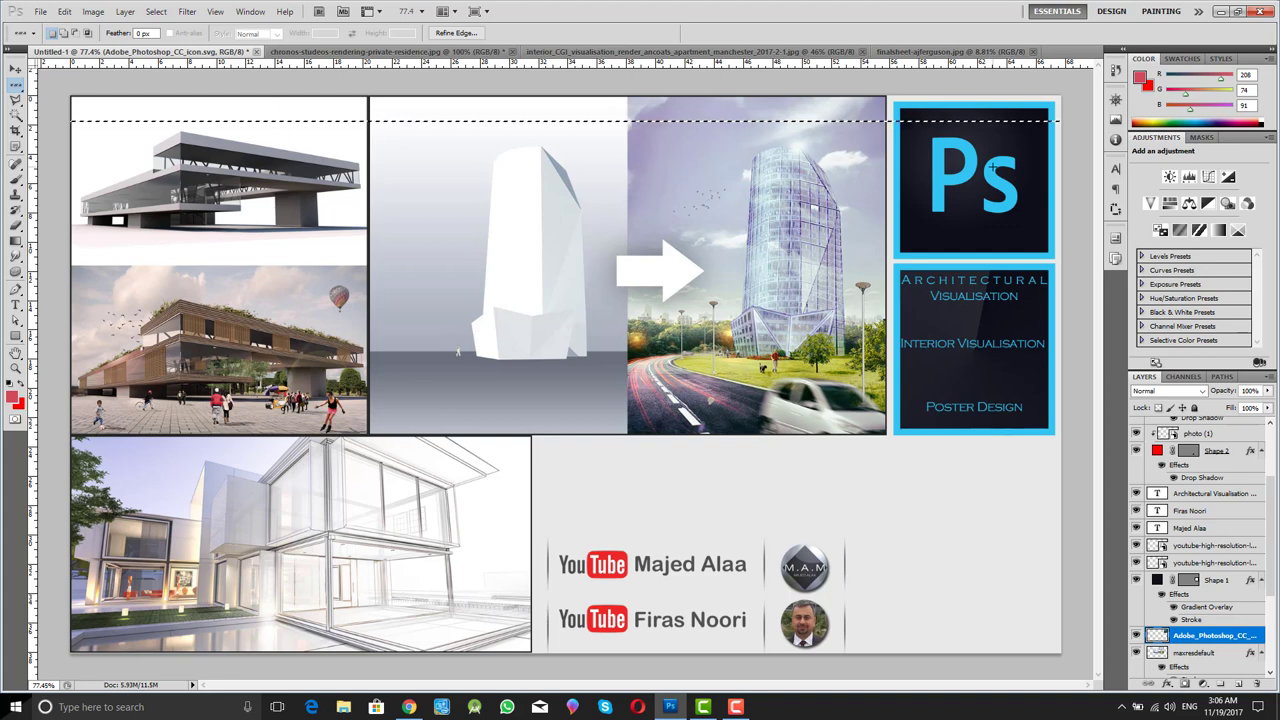
left_click(987, 147)
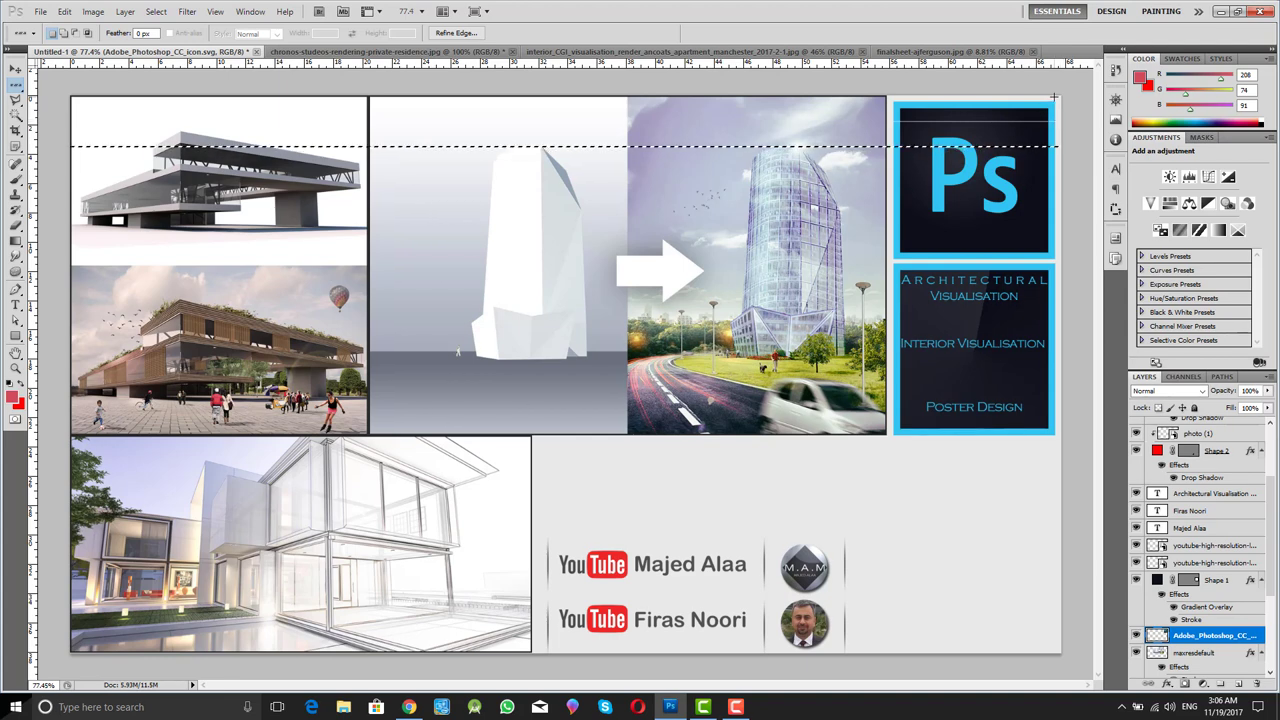
left_click(1005, 130)
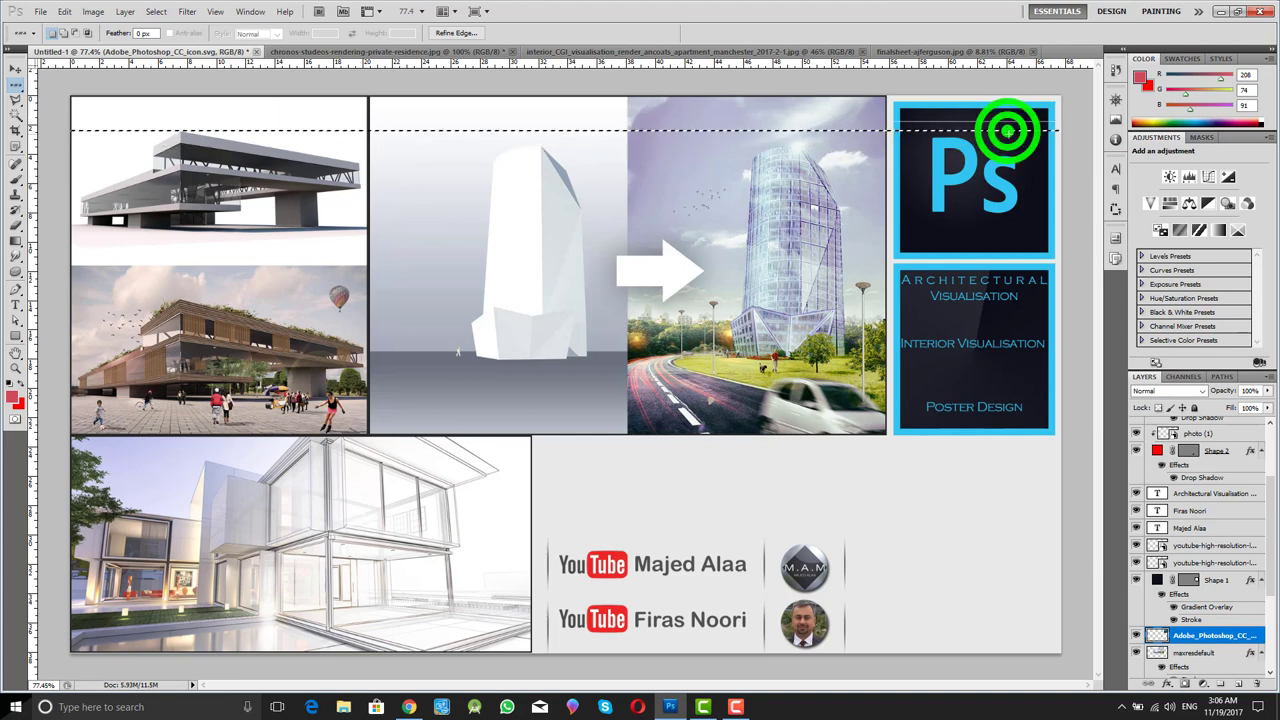
left_click(1002, 142)
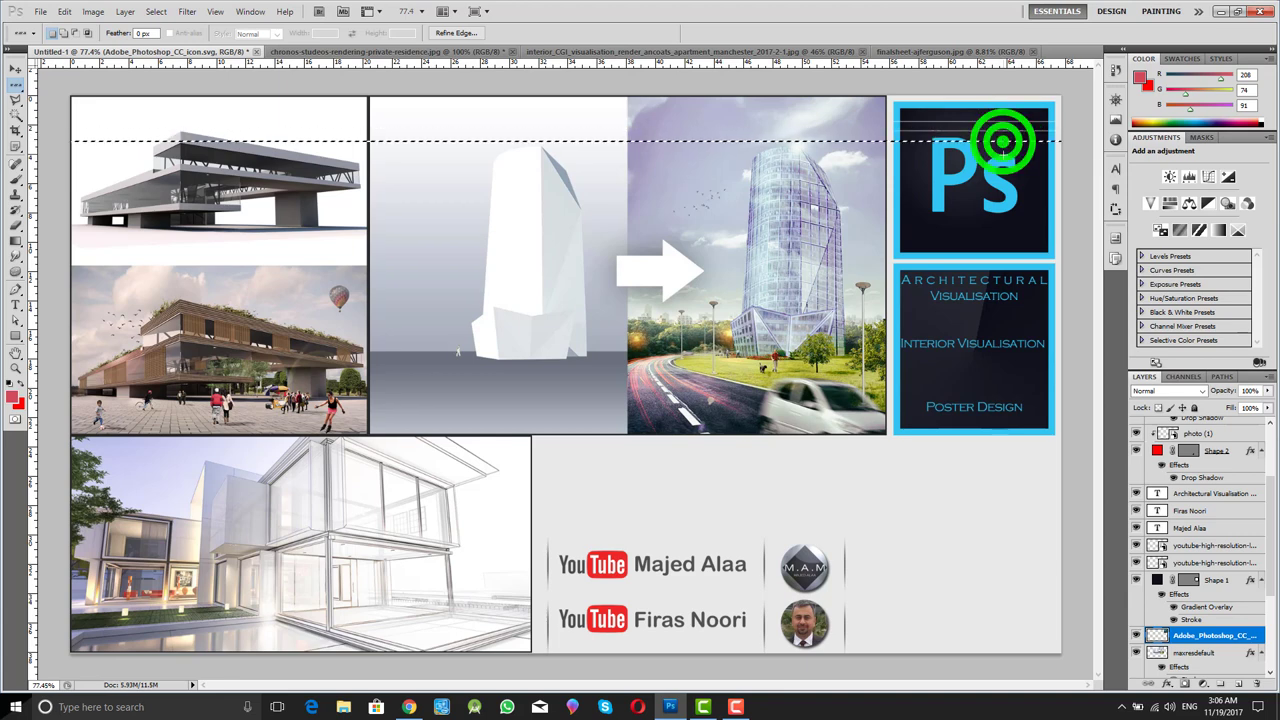
left_click(994, 166)
left_click(1002, 182)
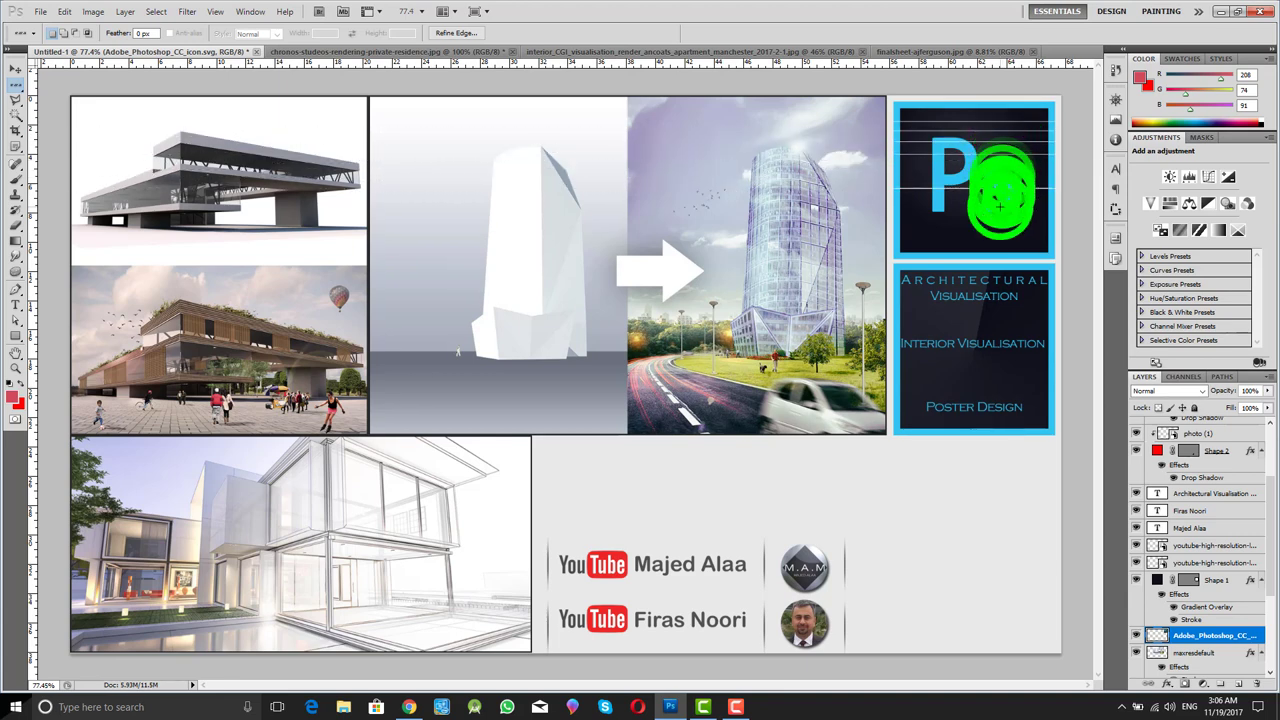
left_click(994, 229)
left_click(992, 222)
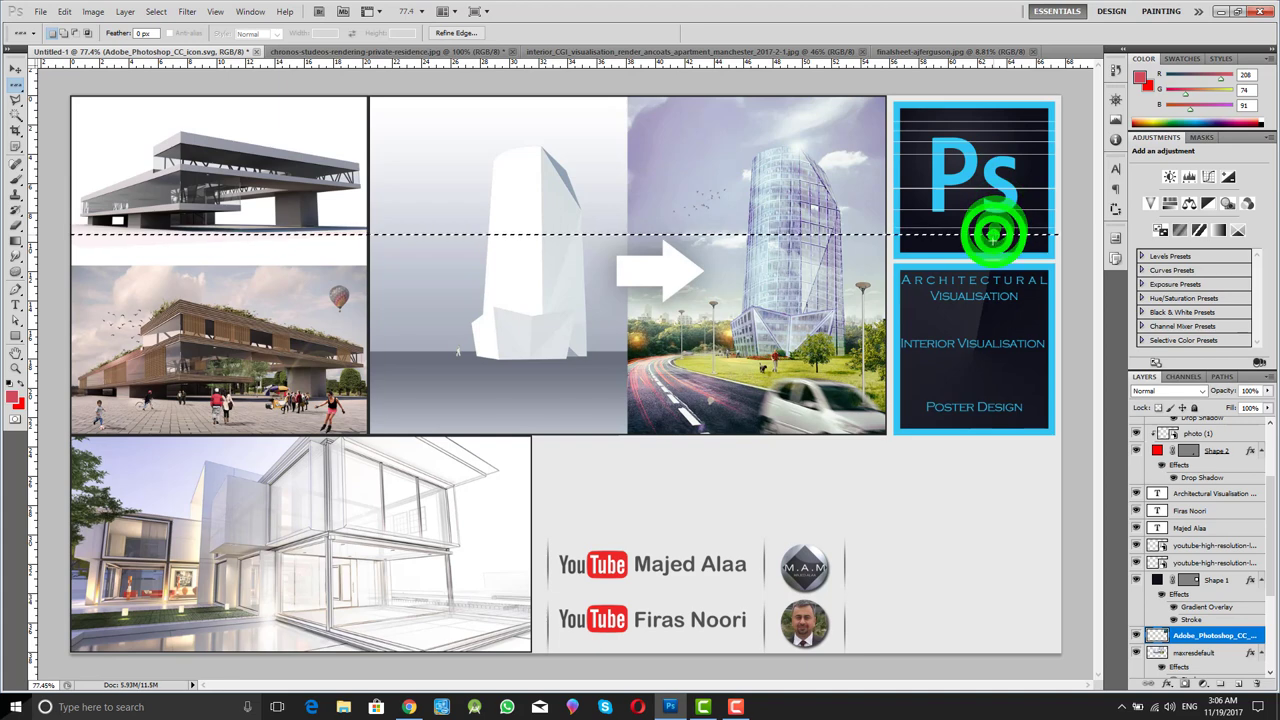
left_click(994, 241)
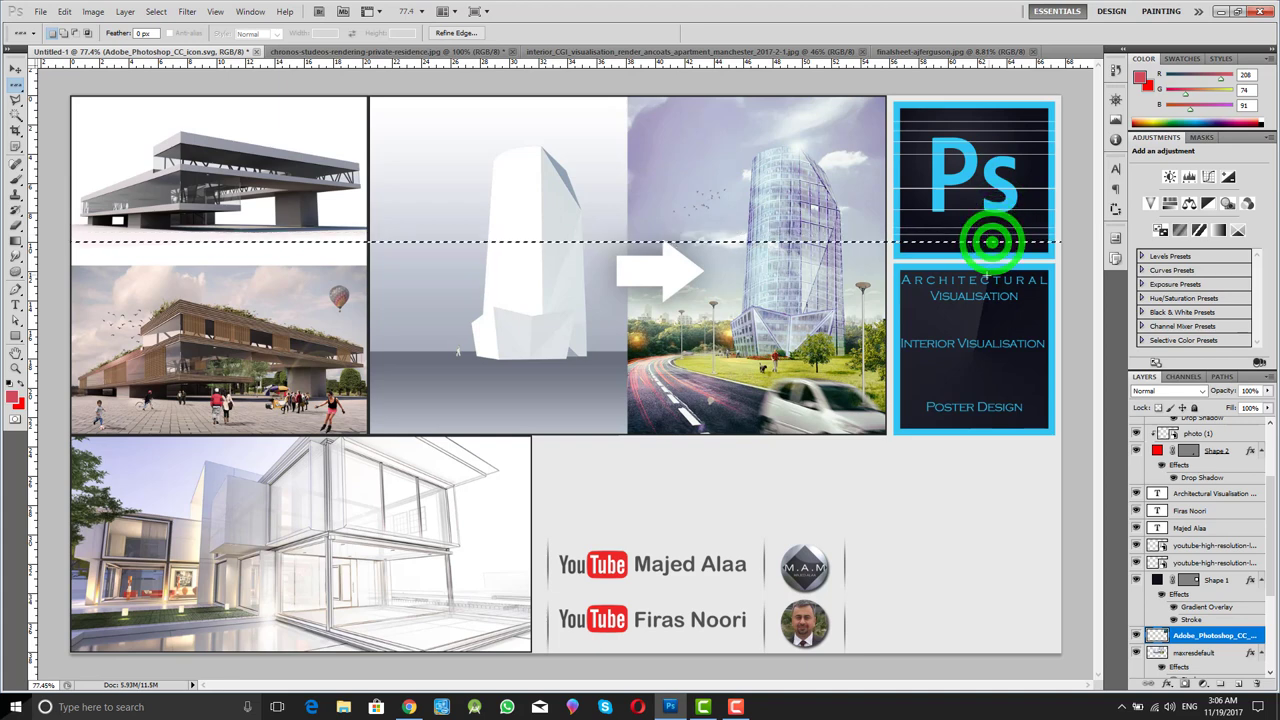
Step: Switch to the Single Column Marquee and select a pixel column near the canvas's right edge
left_click(15, 88)
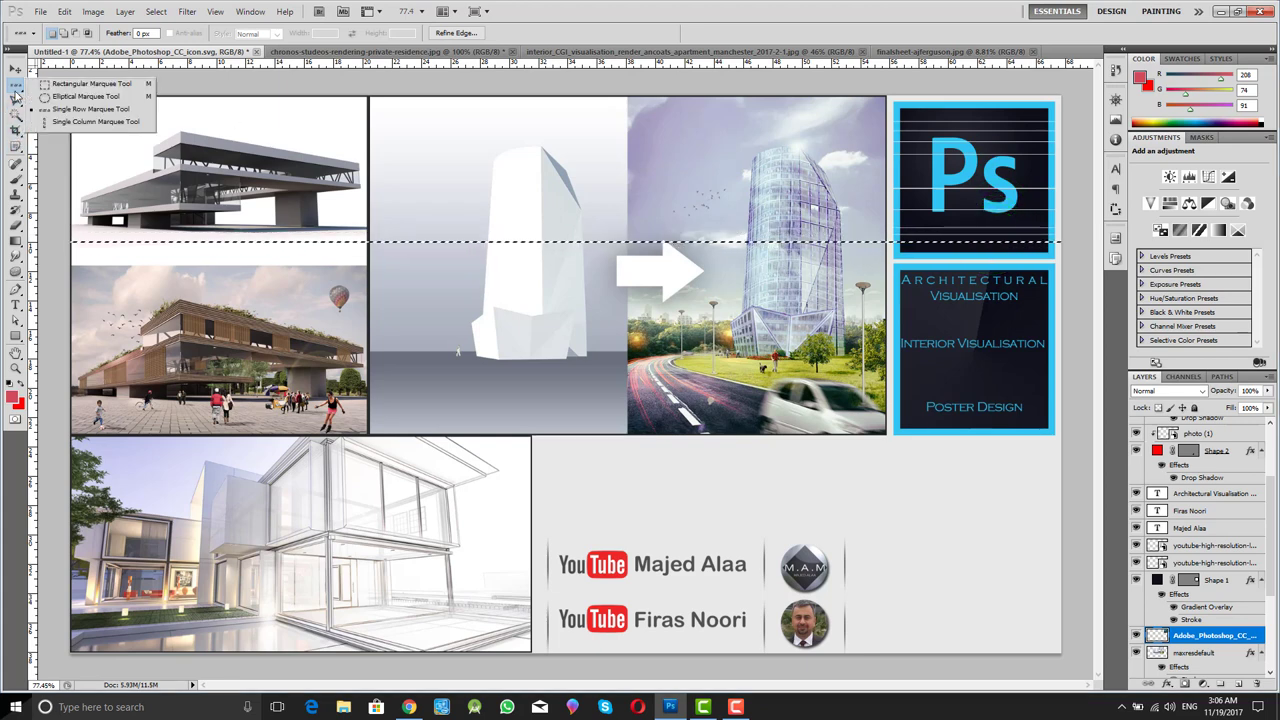
left_click(58, 121)
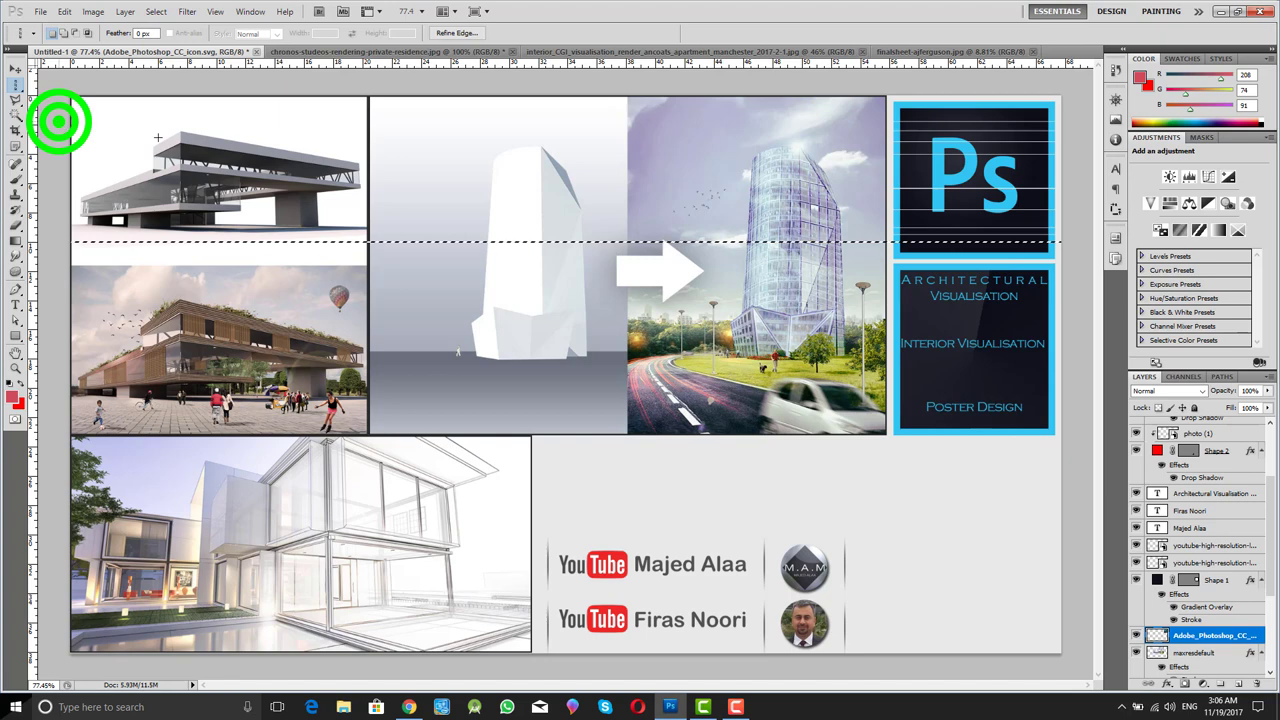
left_click(1033, 193)
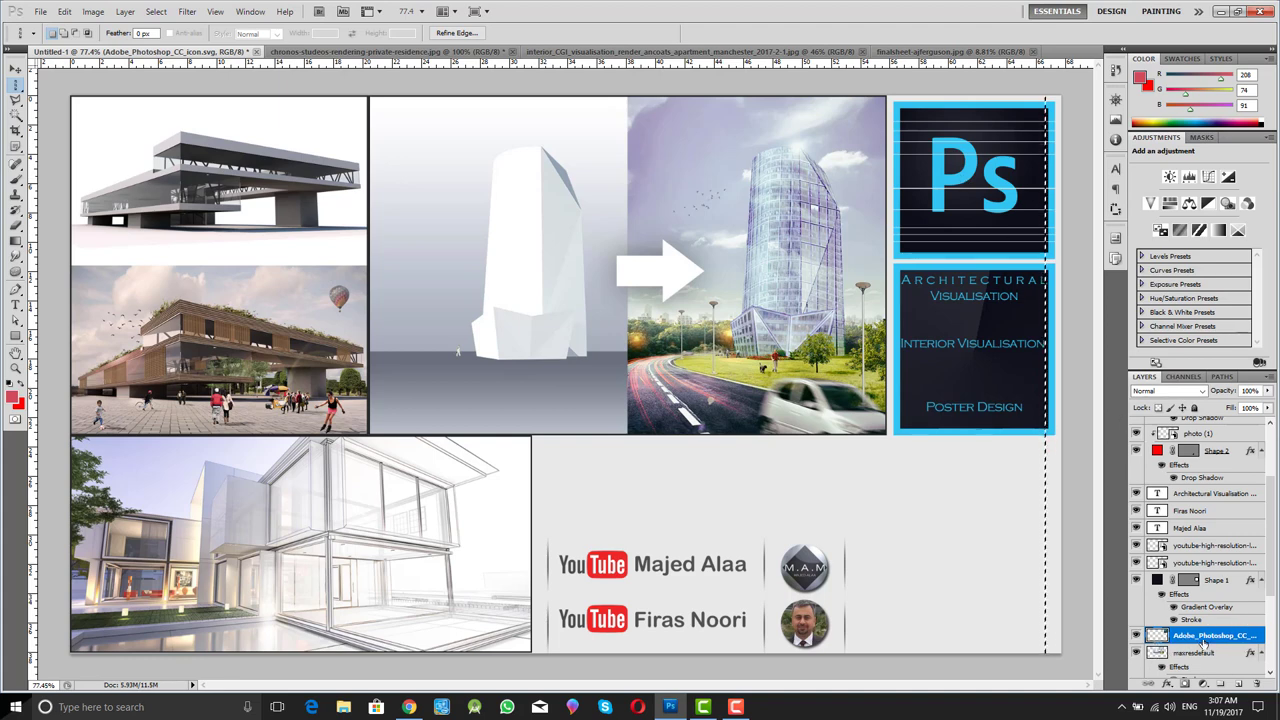
scroll(1197, 640, "down", 5)
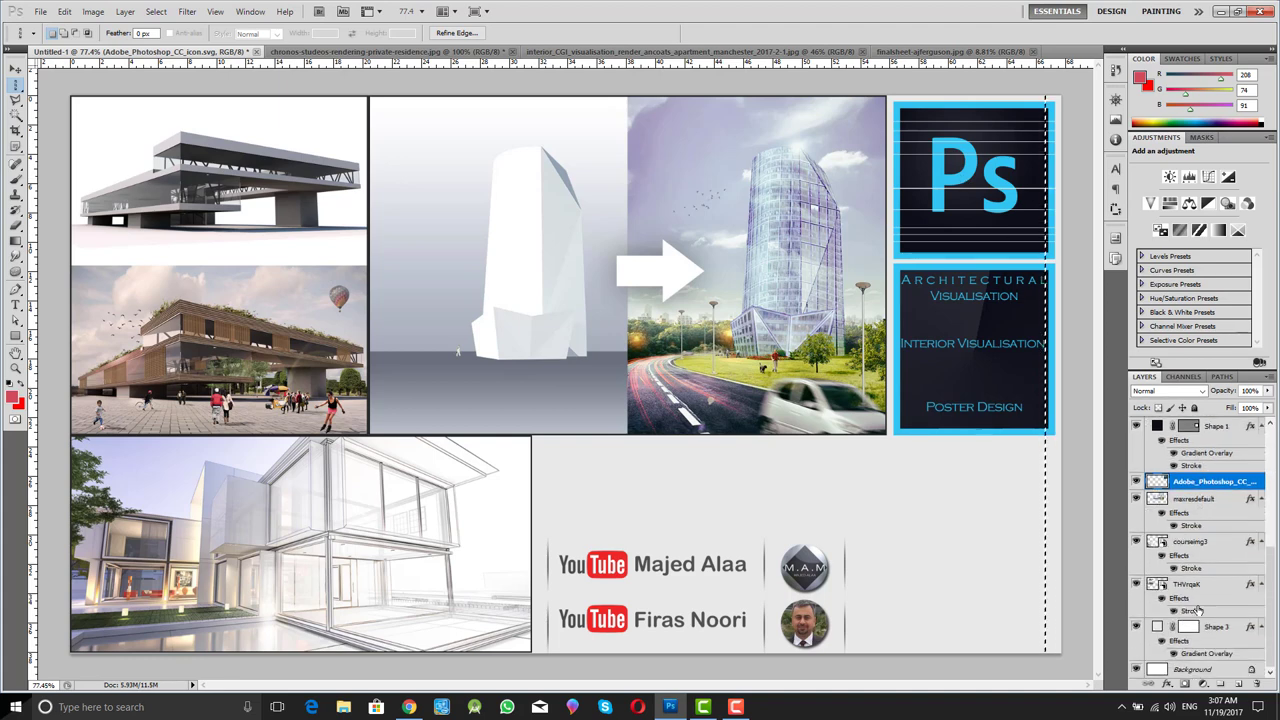
scroll(1200, 605, "up", 10)
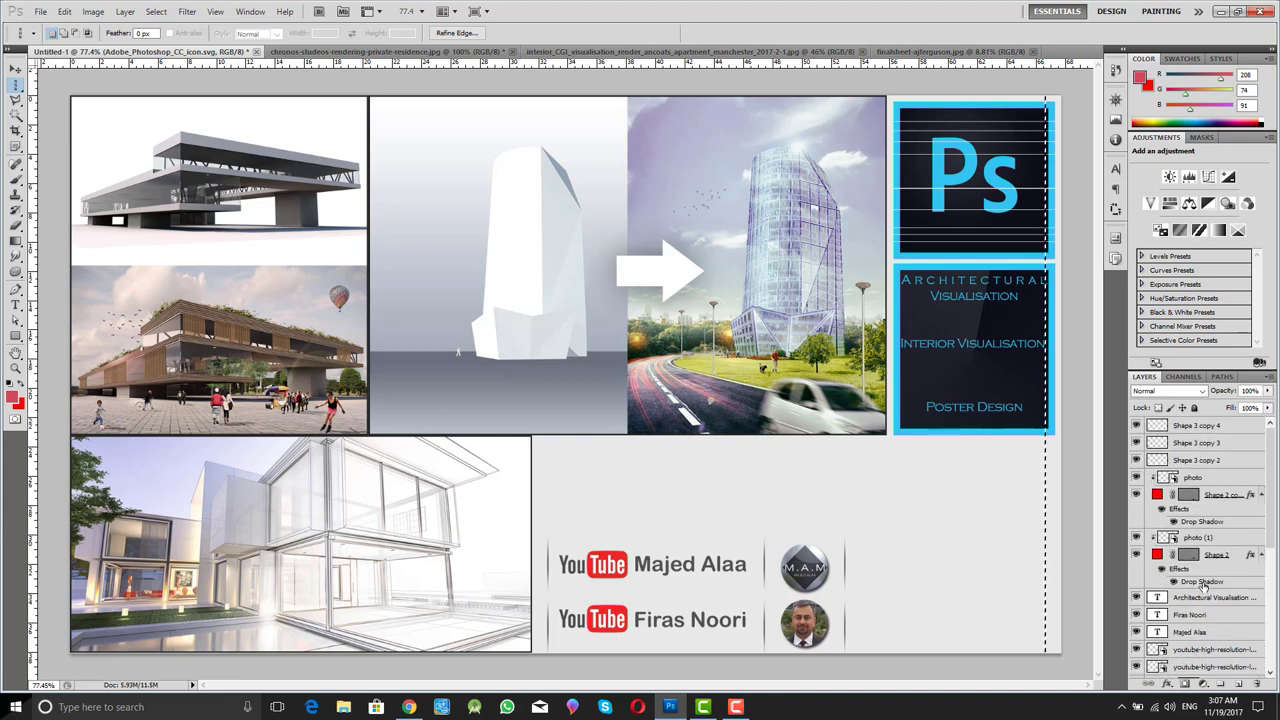
scroll(1207, 580, "down", 7)
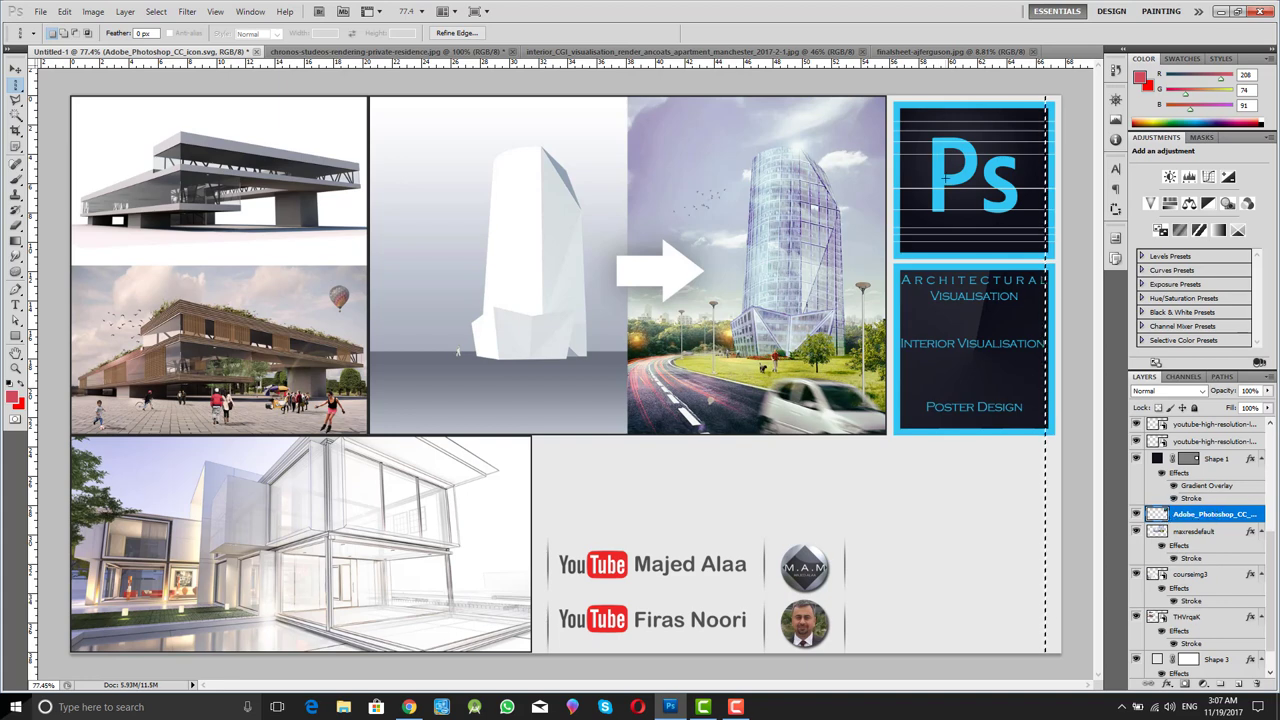
left_click(1136, 514)
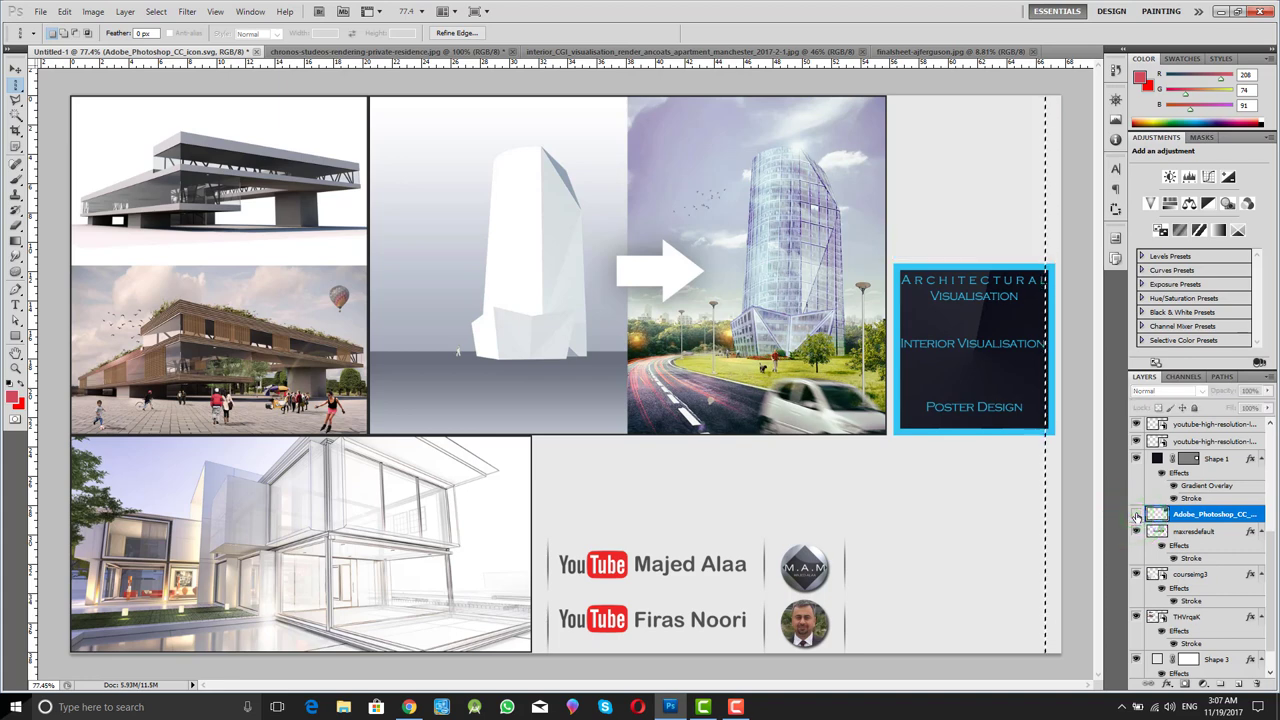
left_click(1136, 514)
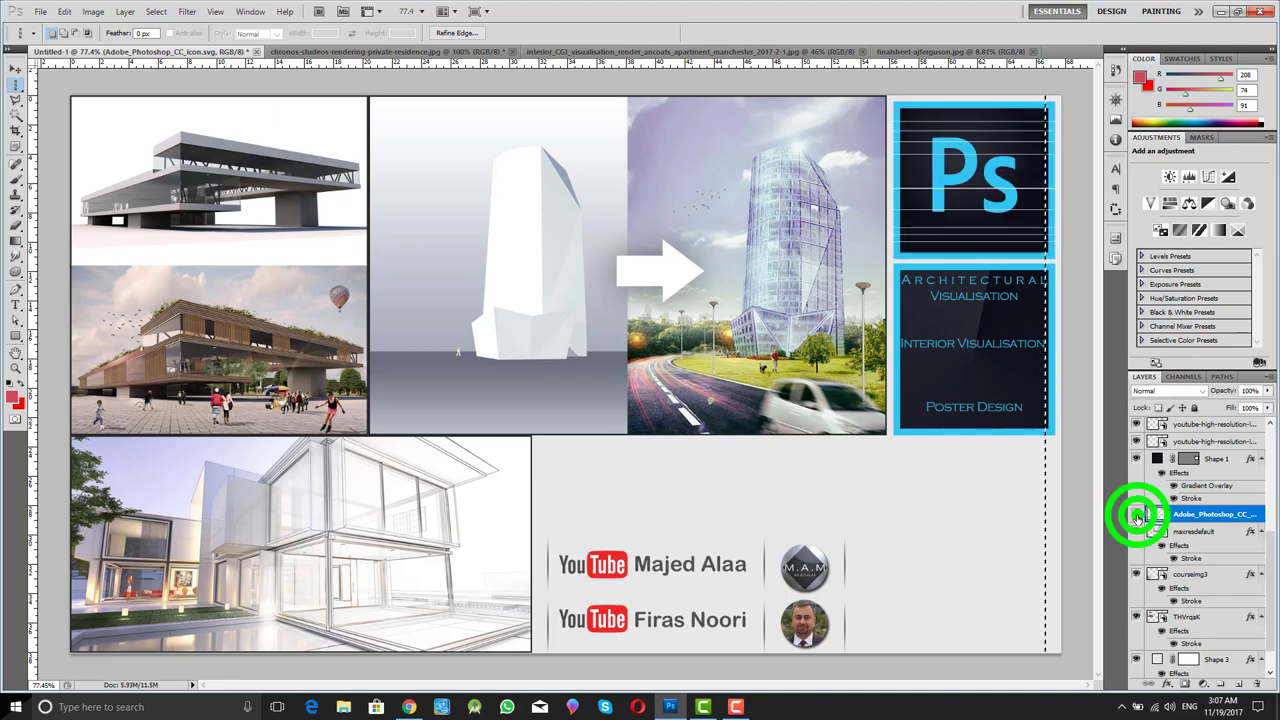
Step: Try a single-column selection slid across the Ps logo, then clear it
left_click(15, 88)
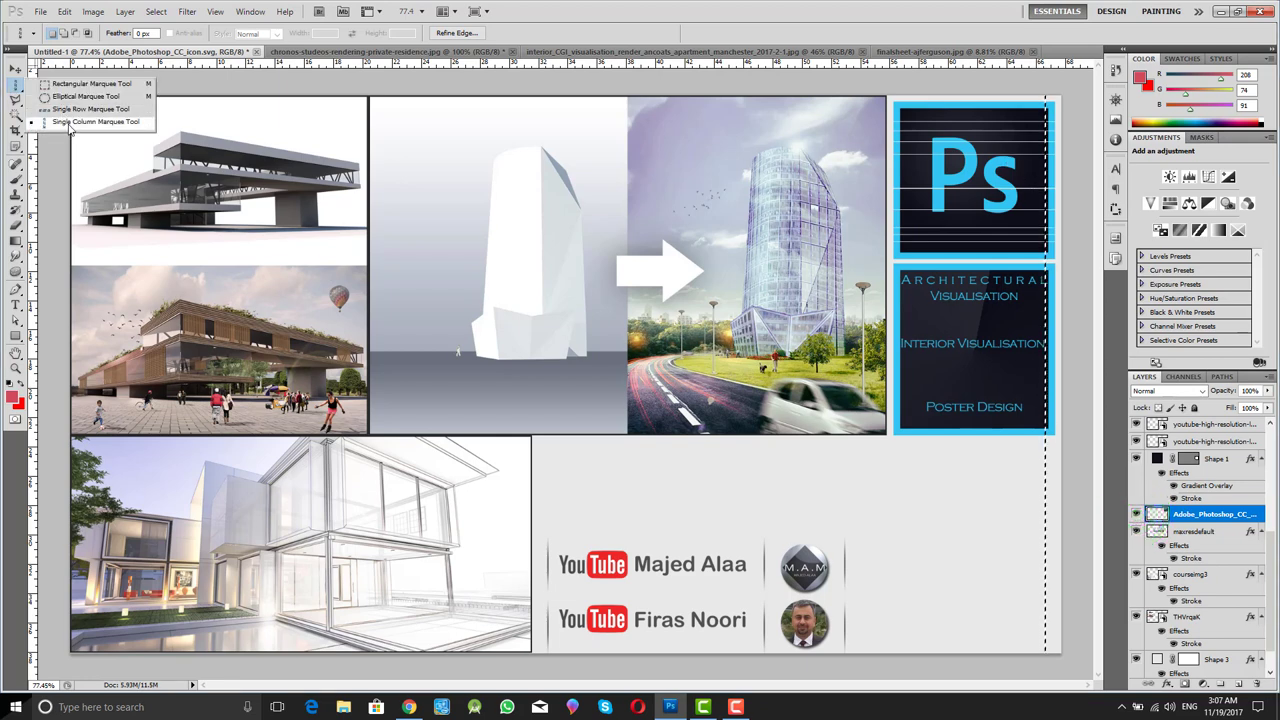
left_click(70, 122)
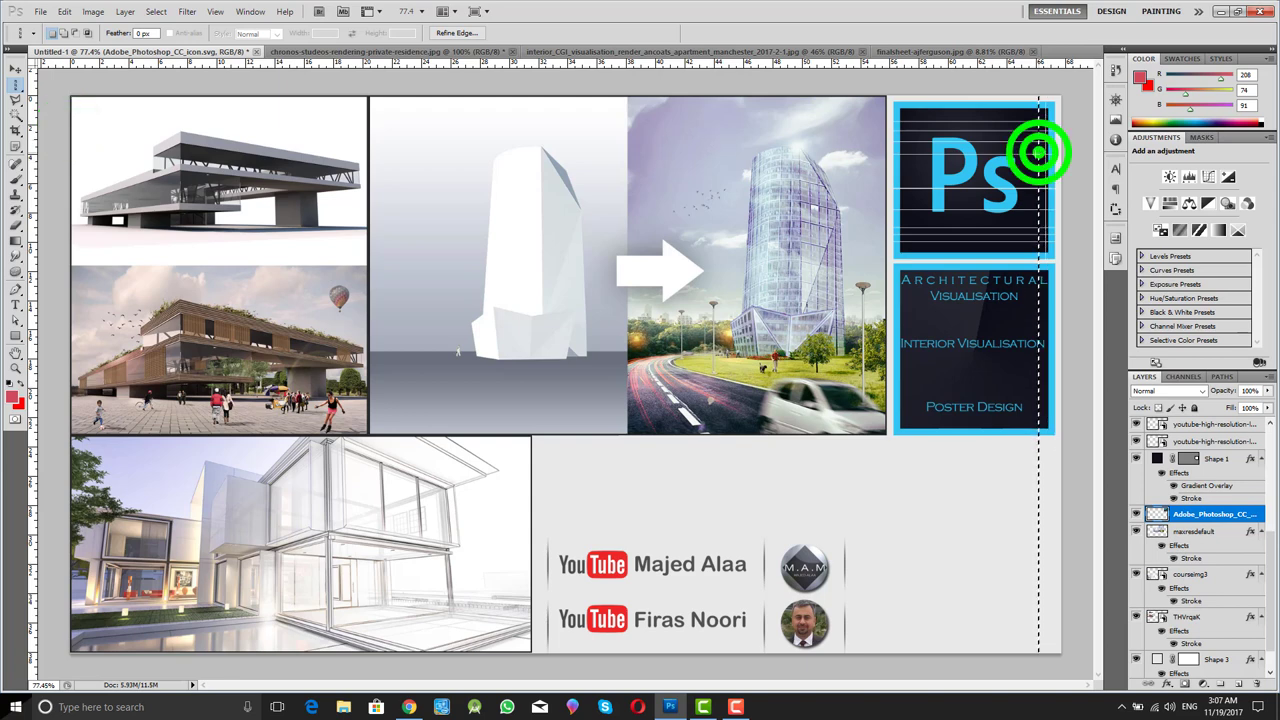
left_click_drag(1025, 153, 898, 129)
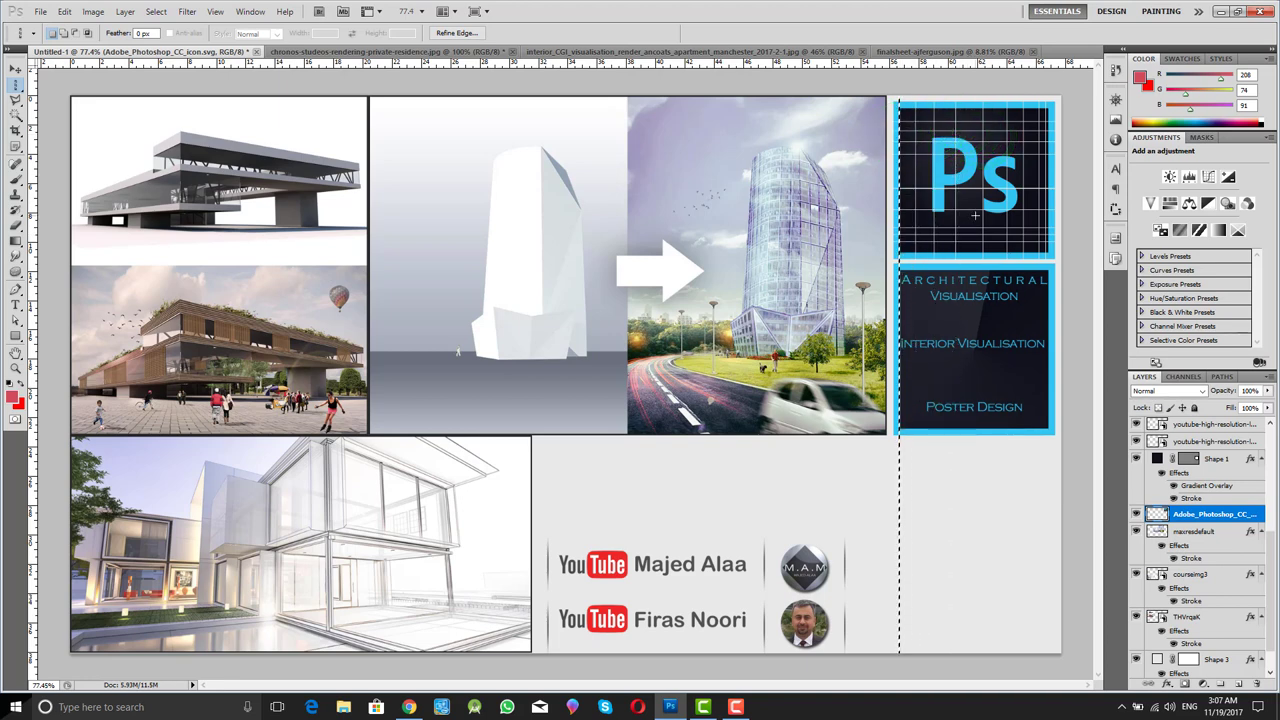
left_click(975, 213)
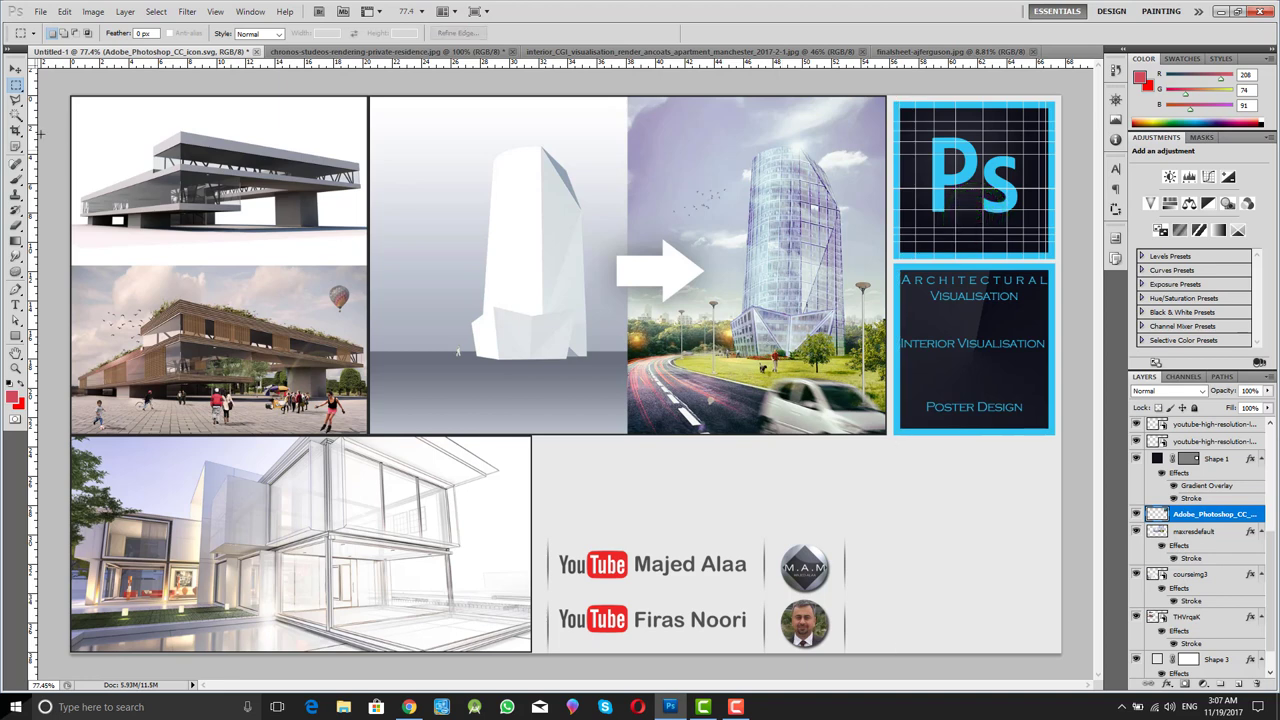
left_click_drag(9, 83, 47, 118)
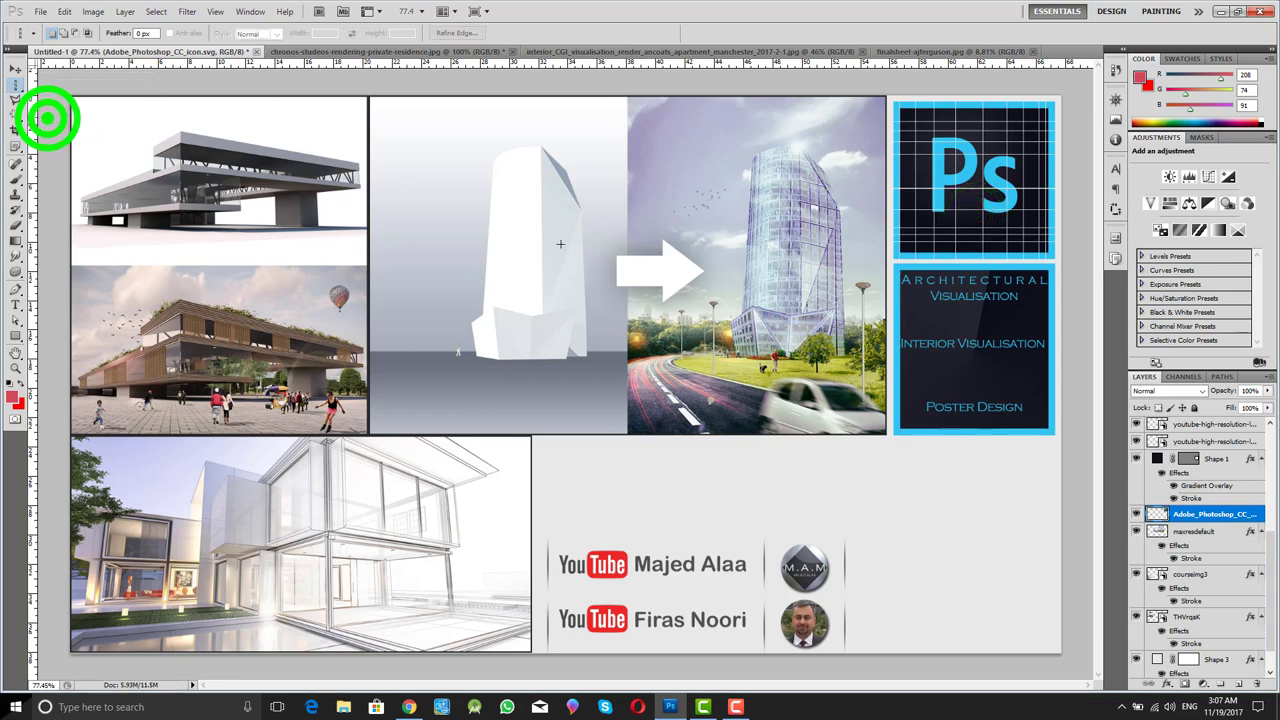
Step: Select single-pixel columns at many spots across the Ps logo tile
left_click(940, 178)
left_click(900, 229)
left_click(753, 257)
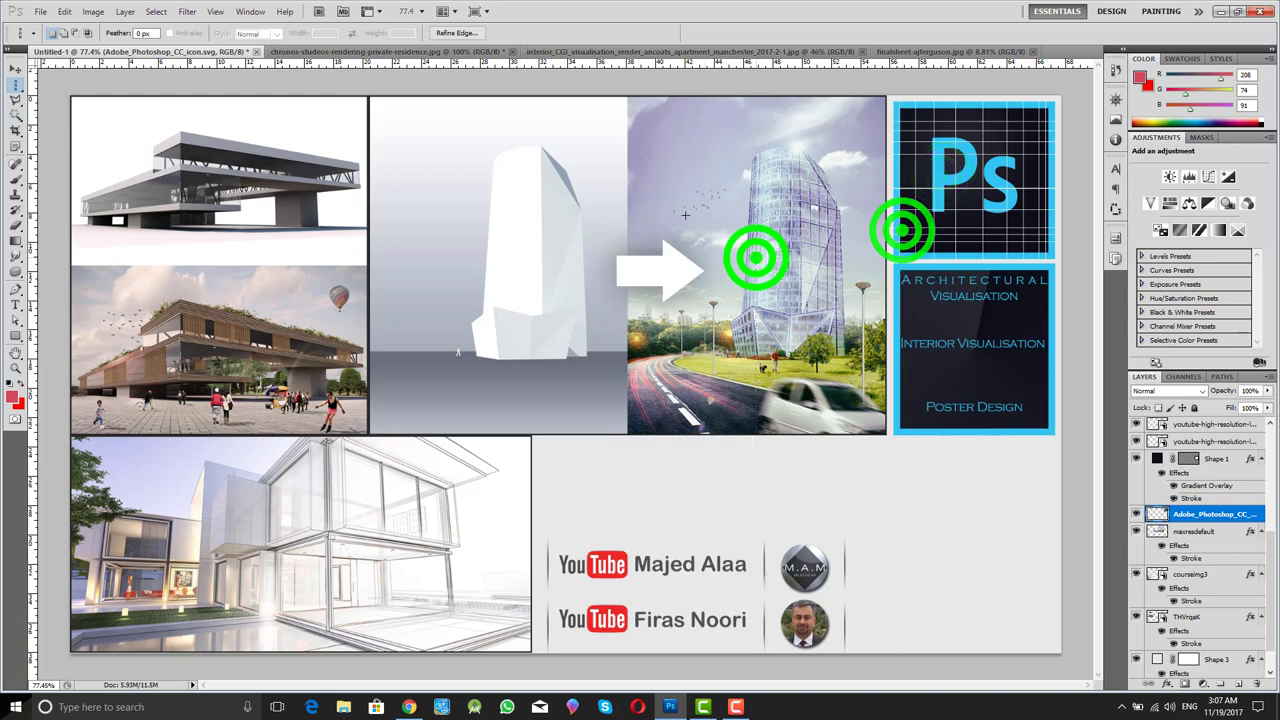
left_click(591, 148)
left_click(380, 232)
left_click(522, 340)
left_click(784, 314)
left_click(905, 201)
left_click(938, 230)
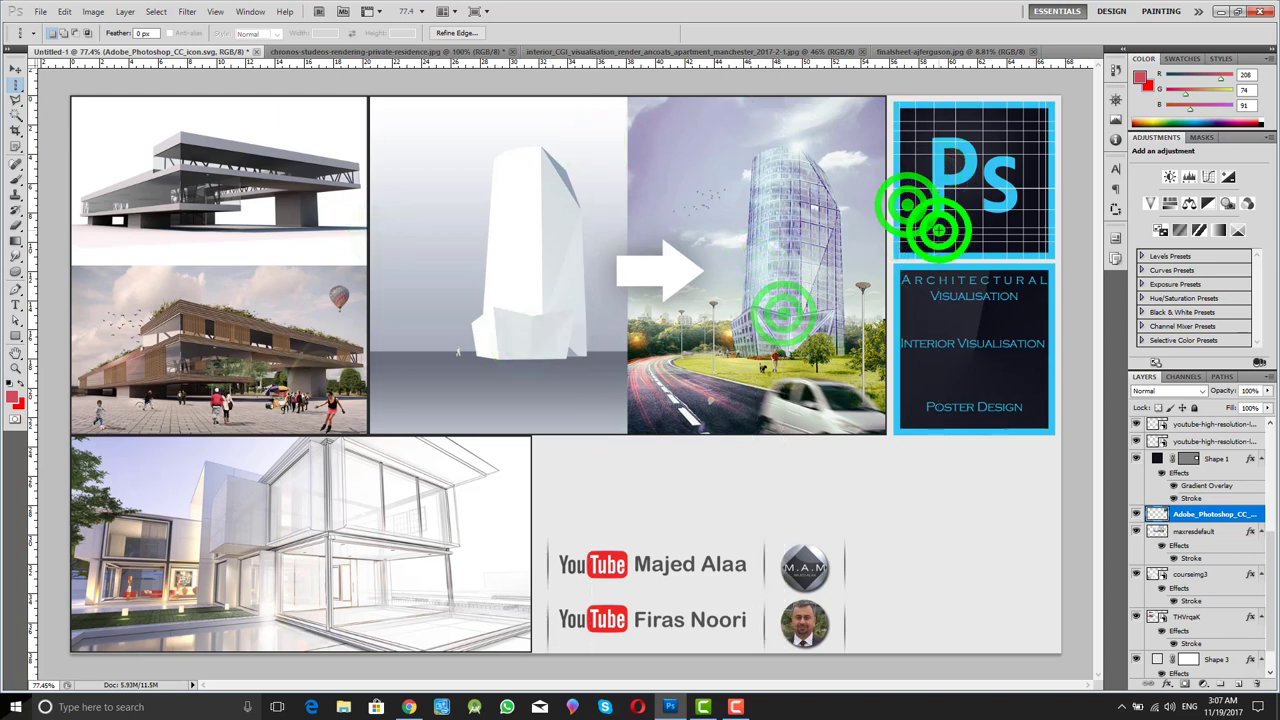
left_click(14, 67)
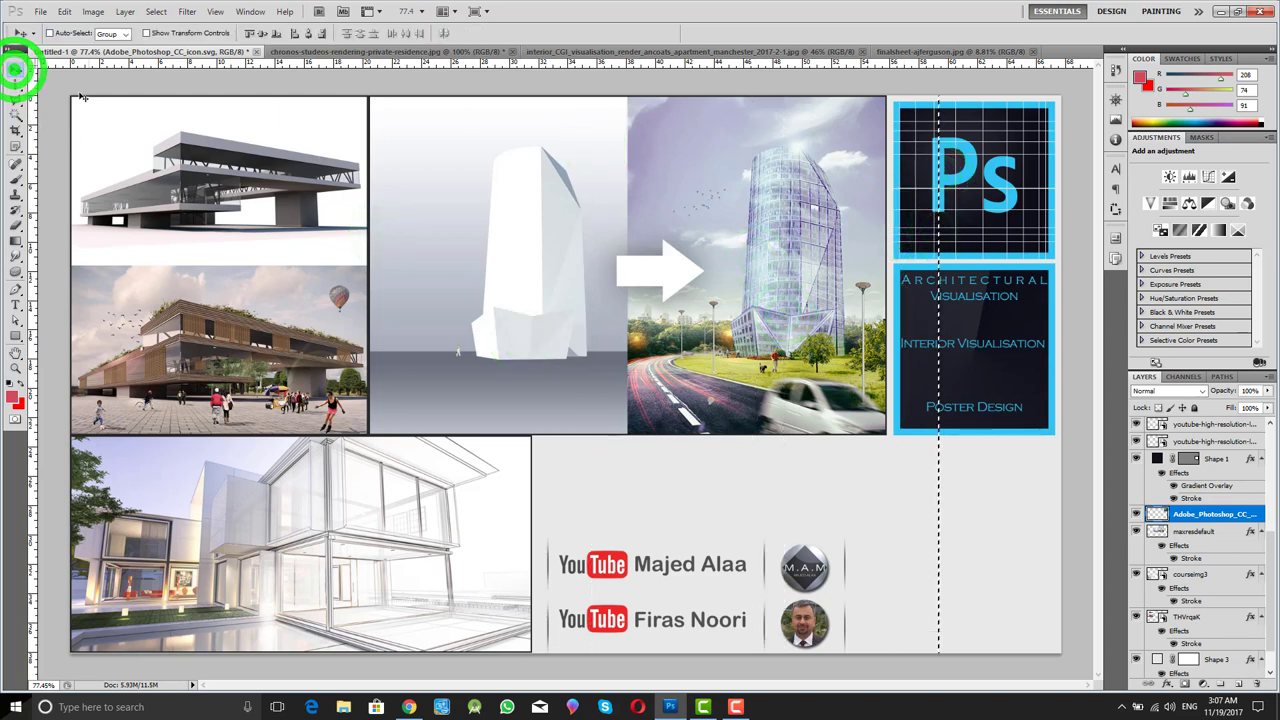
left_click(805, 213)
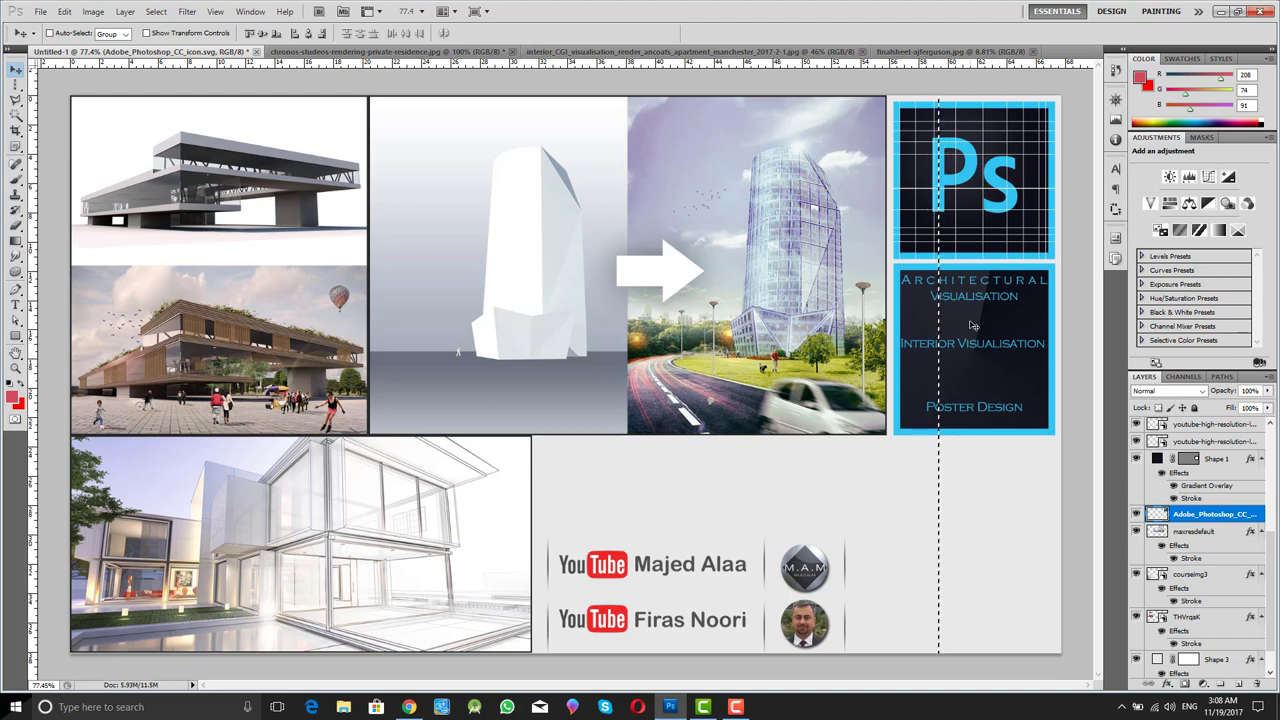
Step: Lasso freehand around the Ps logo, delete the selection, then undo to restore it
key("m")
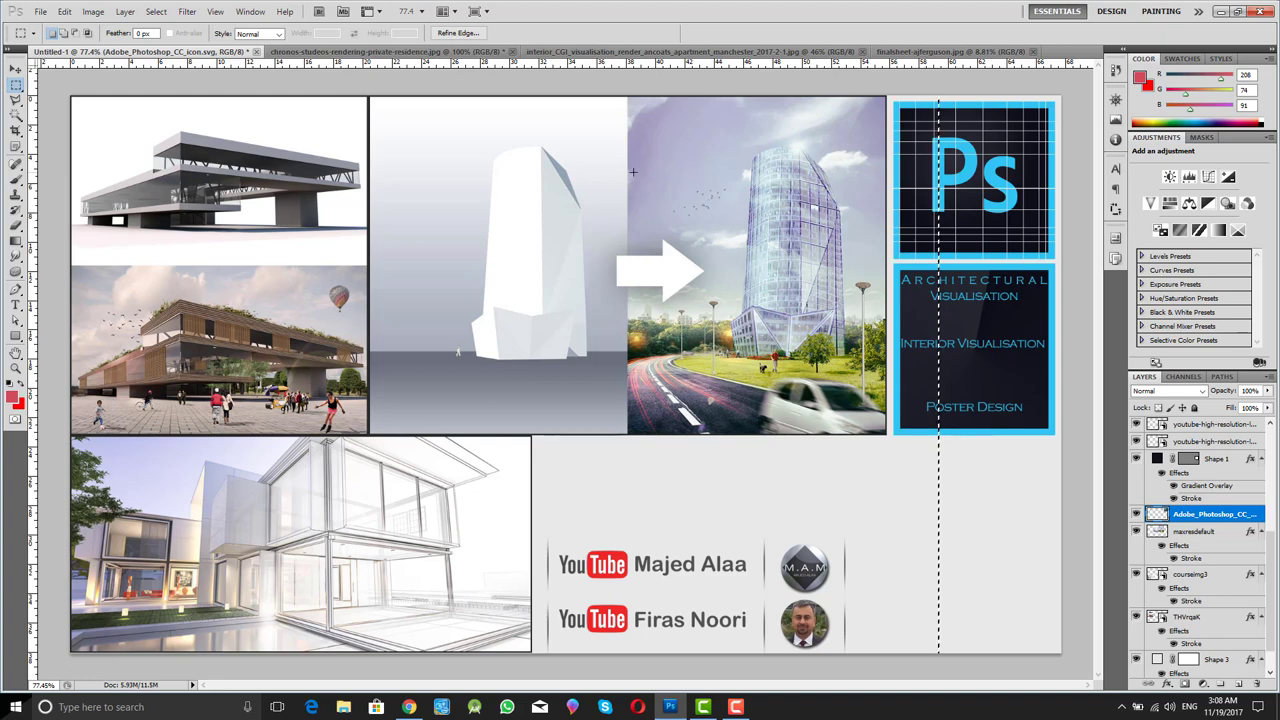
left_click(625, 190)
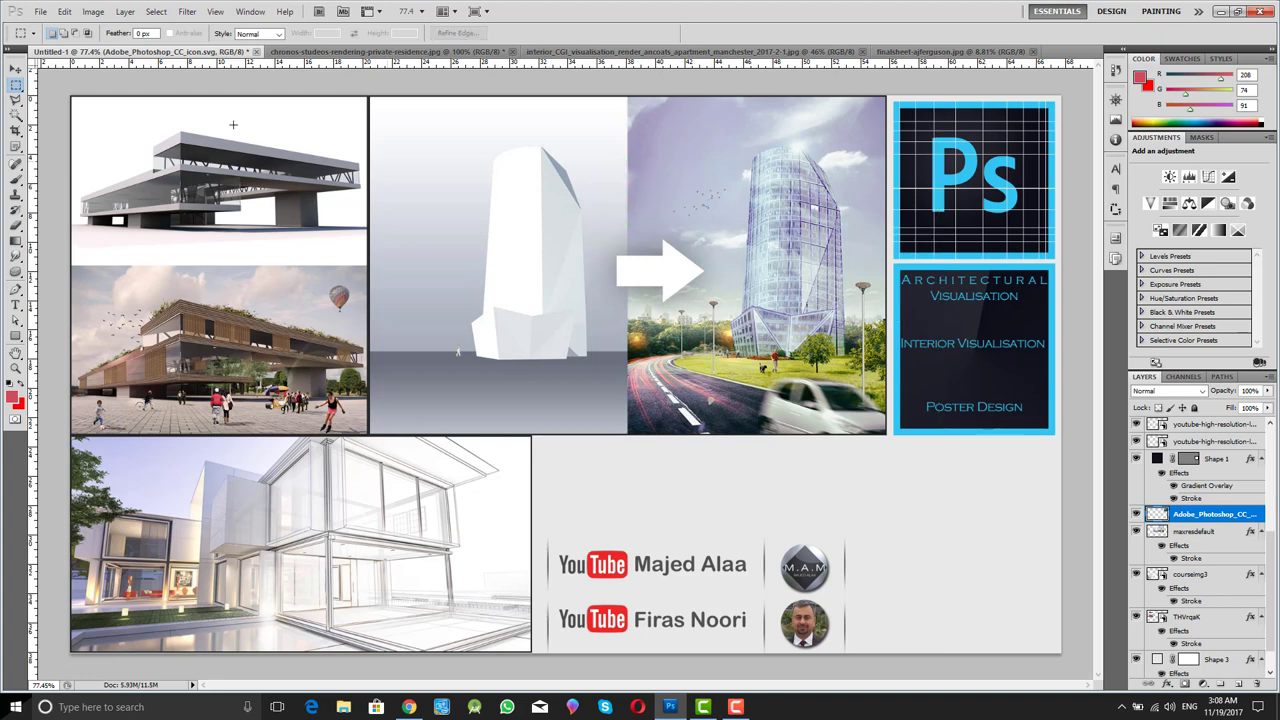
left_click(17, 101)
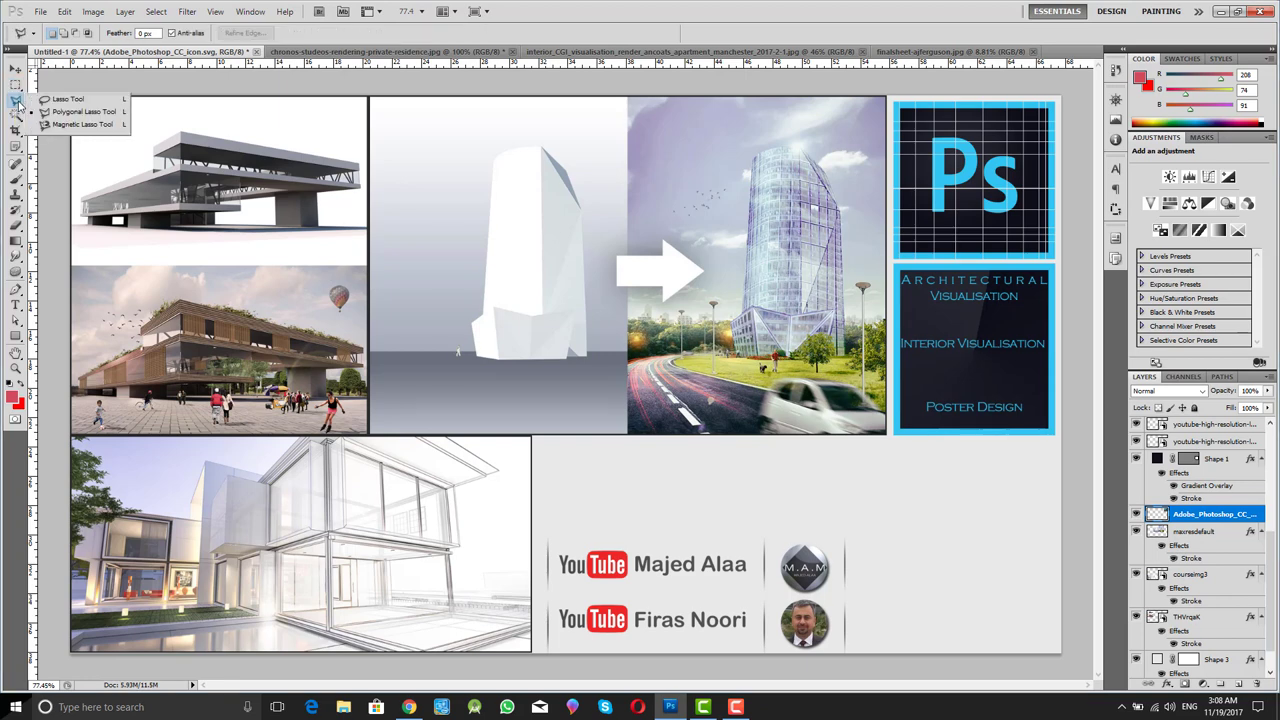
left_click(97, 102)
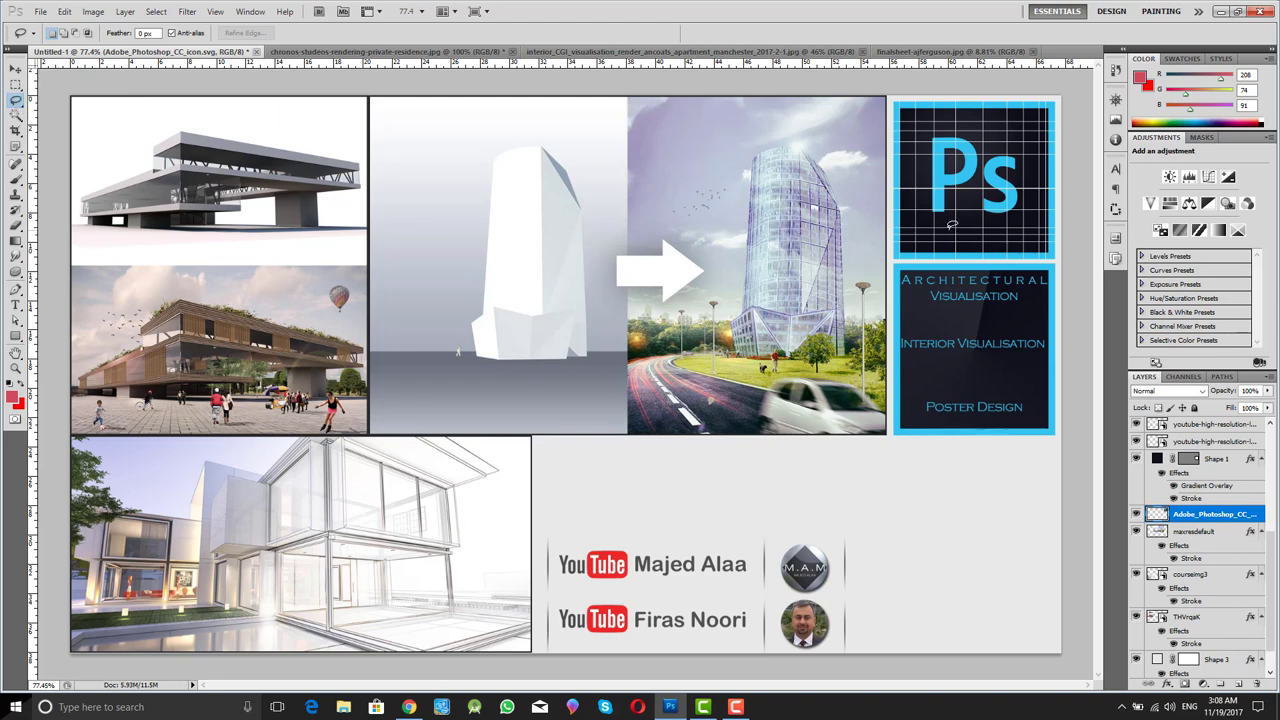
mouse_move(952, 224)
left_mouse_down()
mouse_move(975, 190)
mouse_move(935, 135)
mouse_move(940, 240)
left_mouse_up()
left_click_drag(935, 222, 935, 225)
key("Delete")
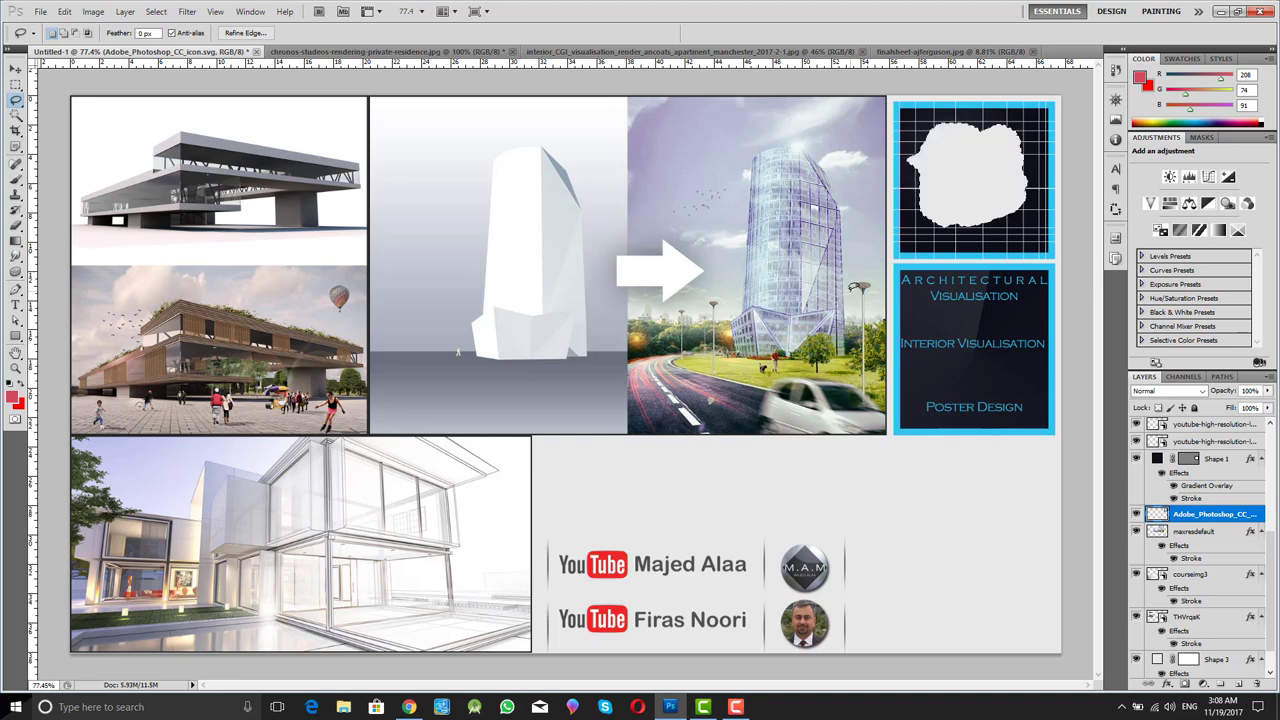
key("m")
left_click(968, 258)
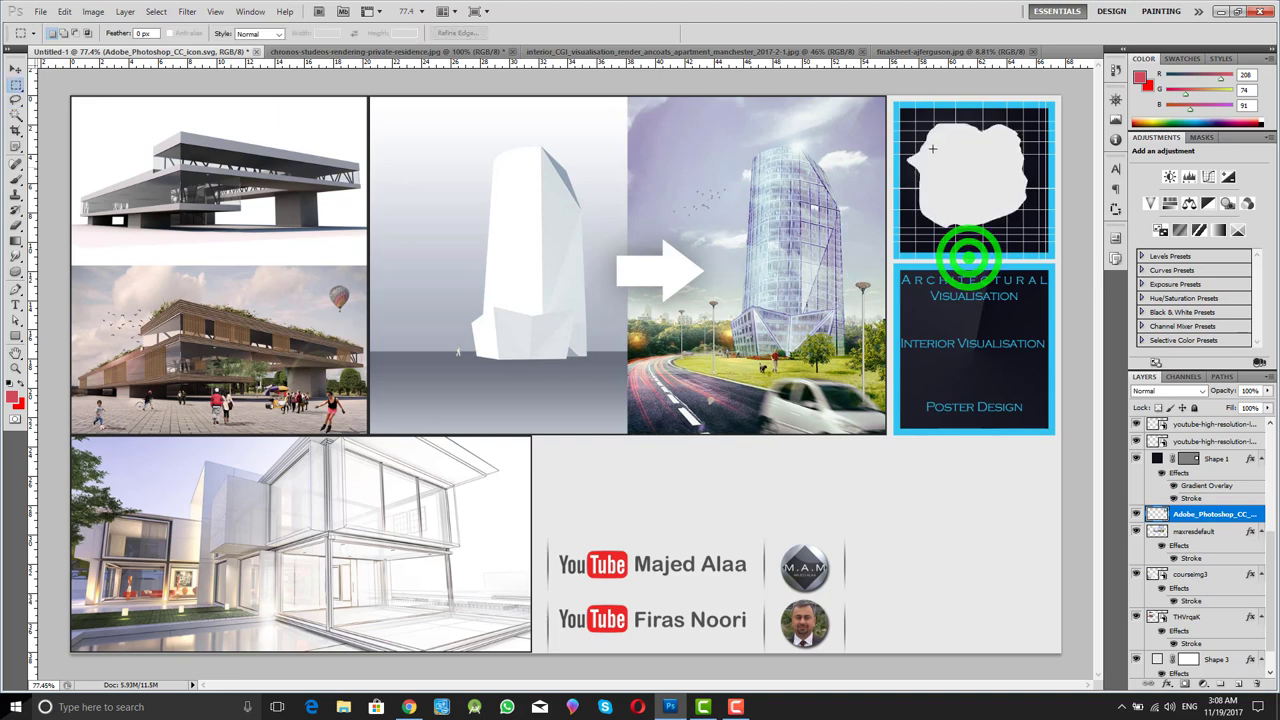
key("ctrl+alt+z")
key("ctrl+alt+z")
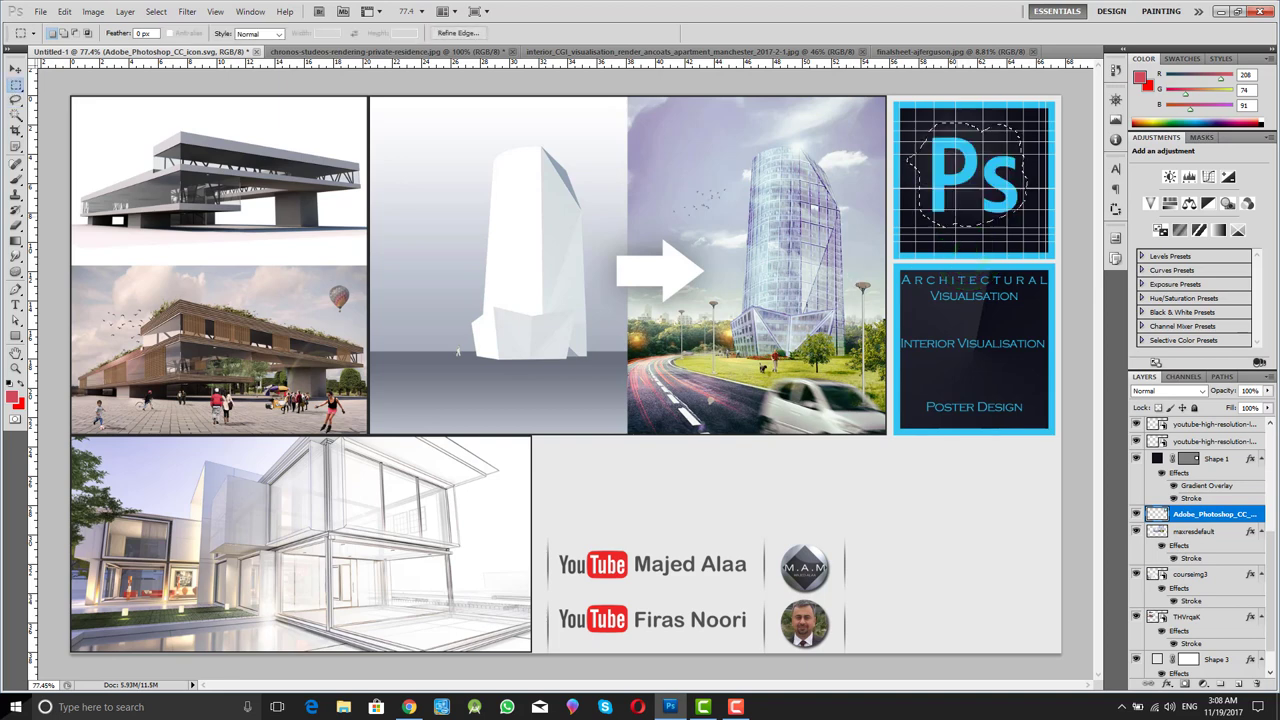
Step: Make a trial Polygonal Lasso cut-out around the Ps logo, then clear the selection
left_click(16, 100)
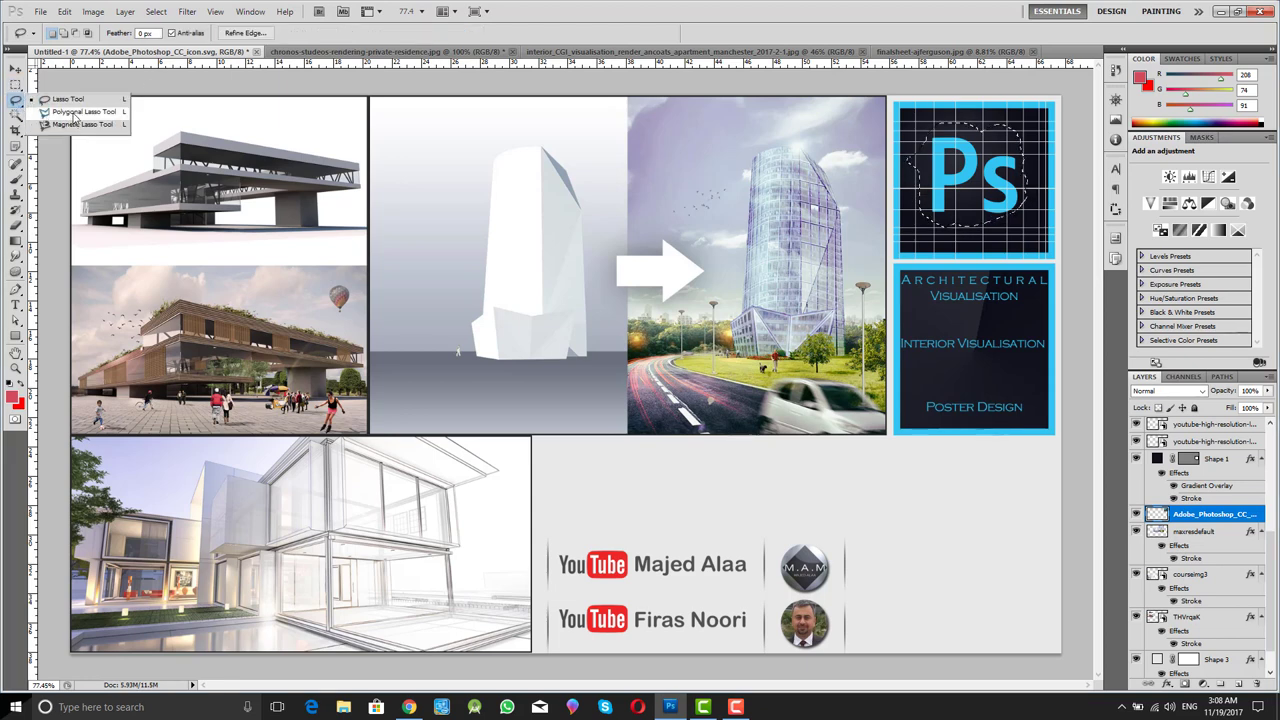
left_click(75, 113)
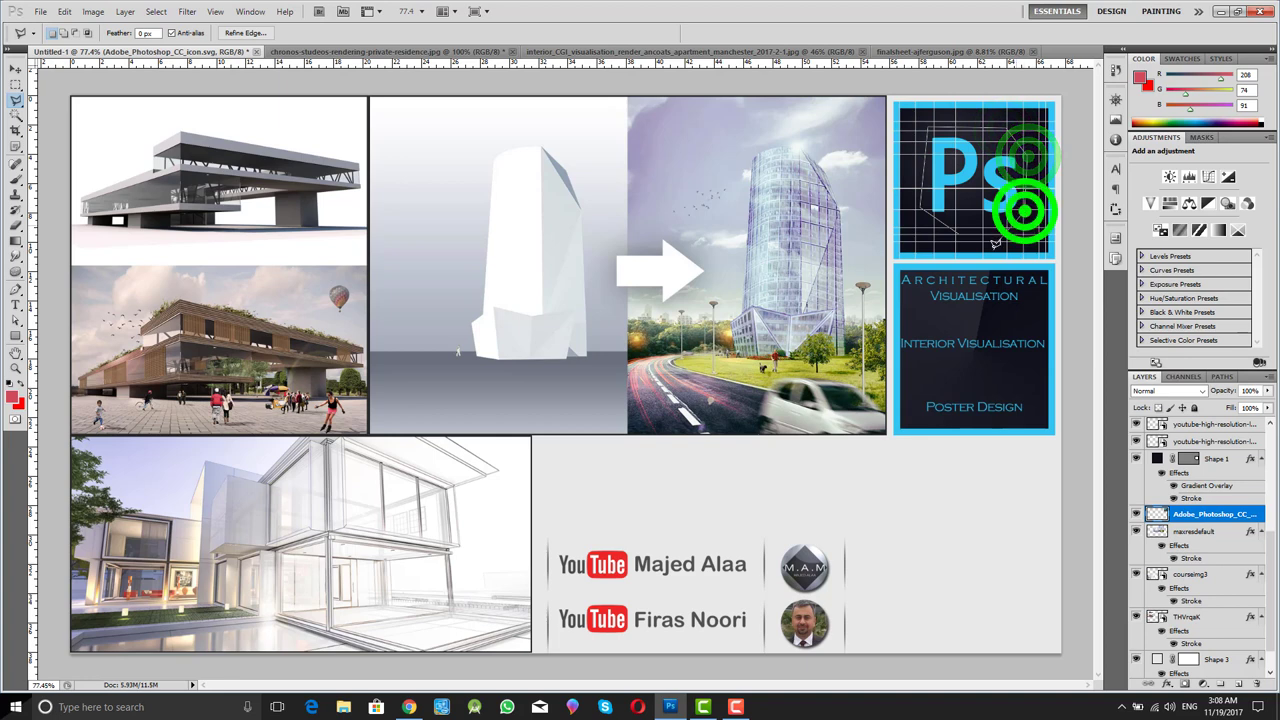
left_click(957, 231)
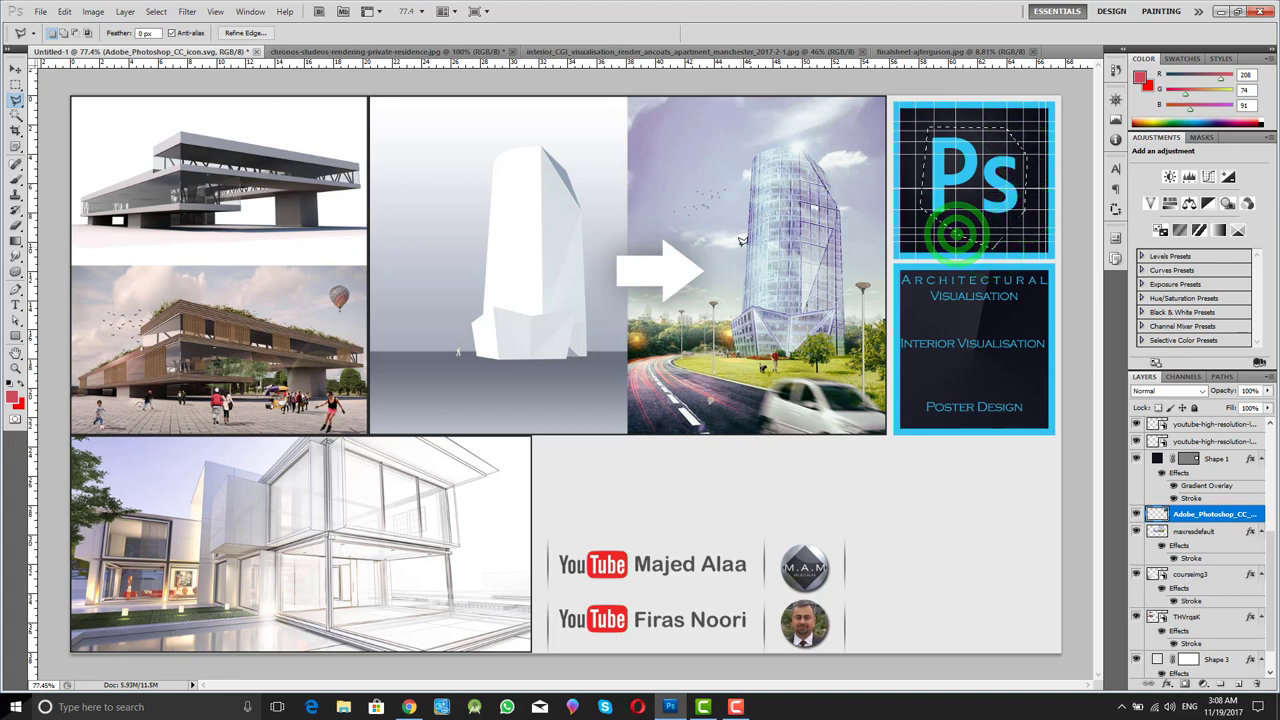
left_click(922, 284)
key("m")
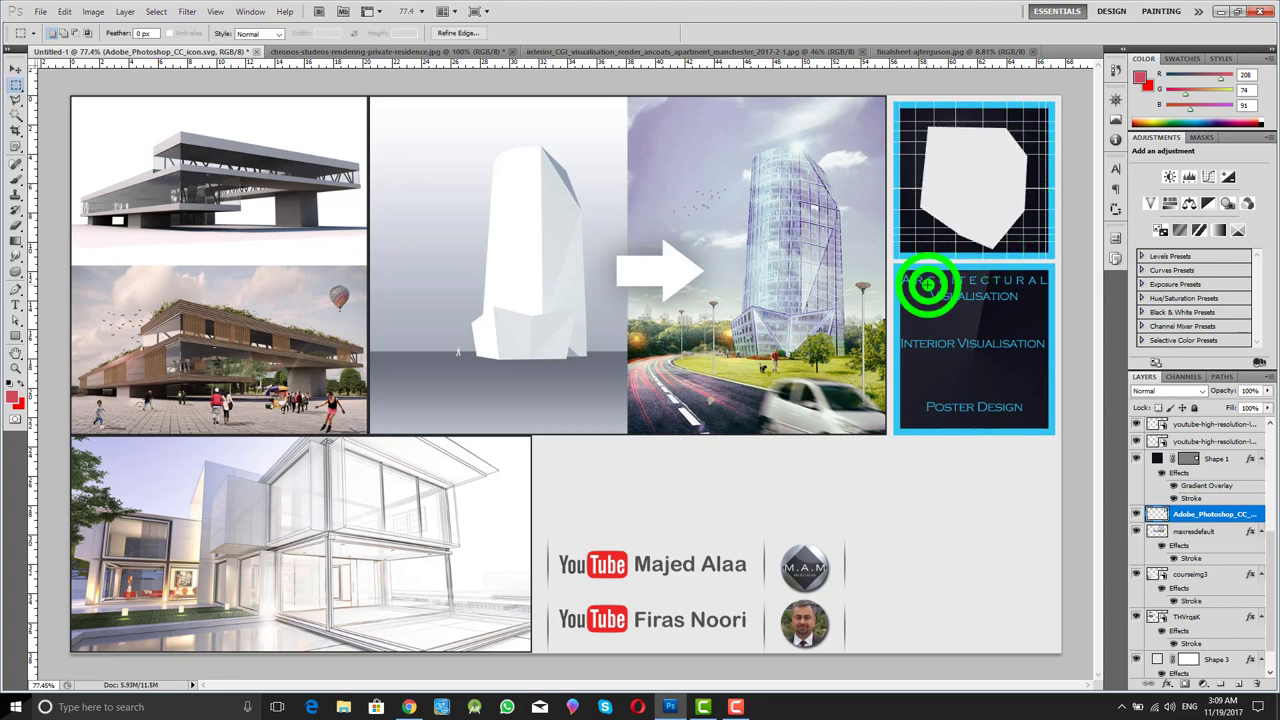
key("Delete")
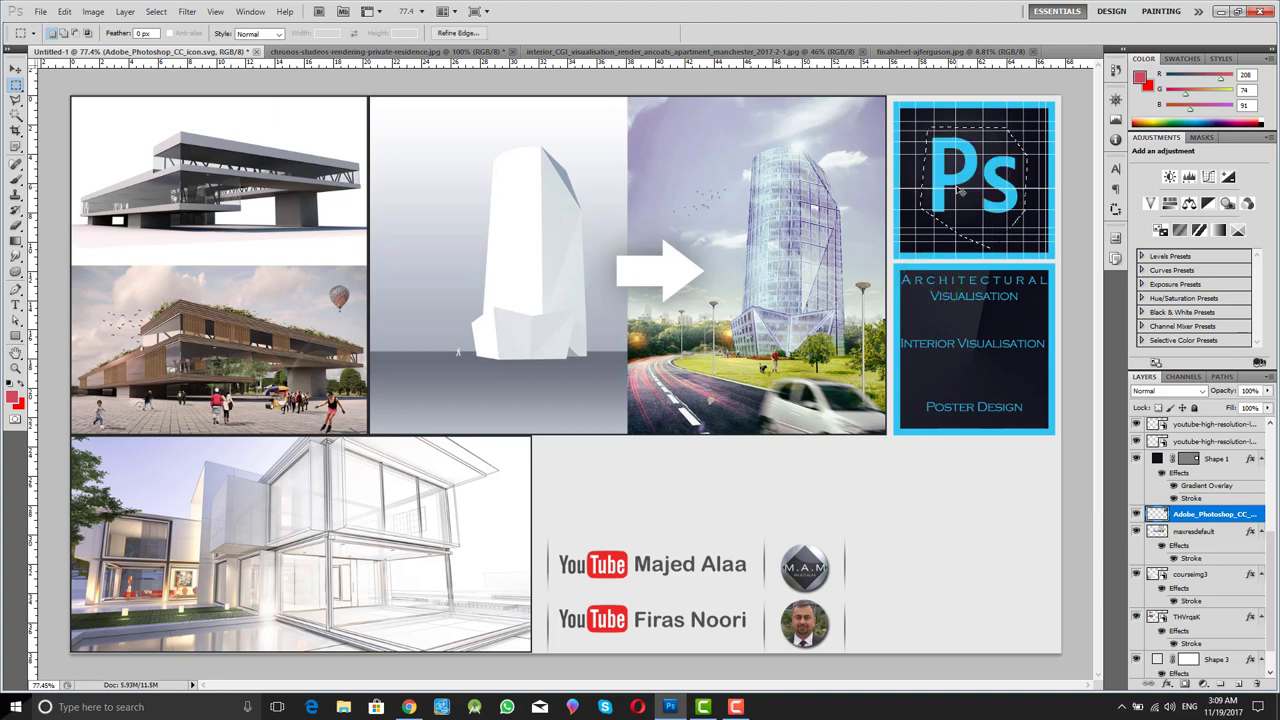
left_click(916, 135)
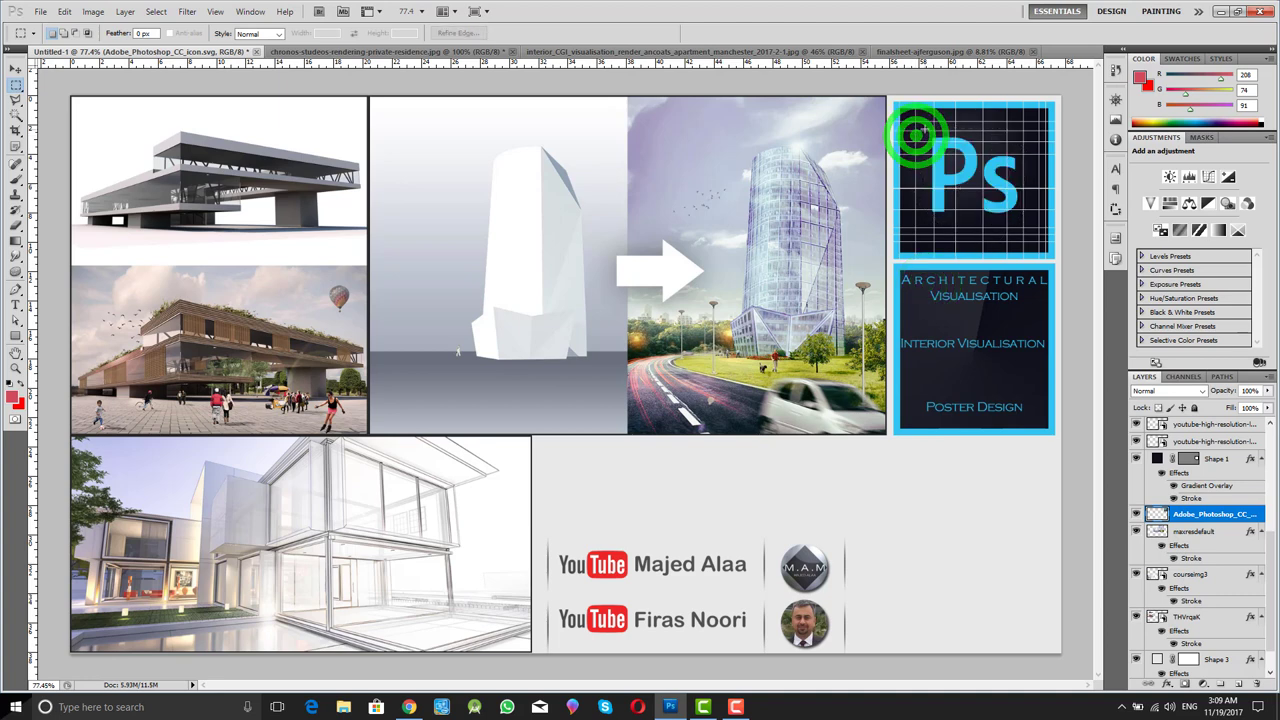
left_click(13, 100)
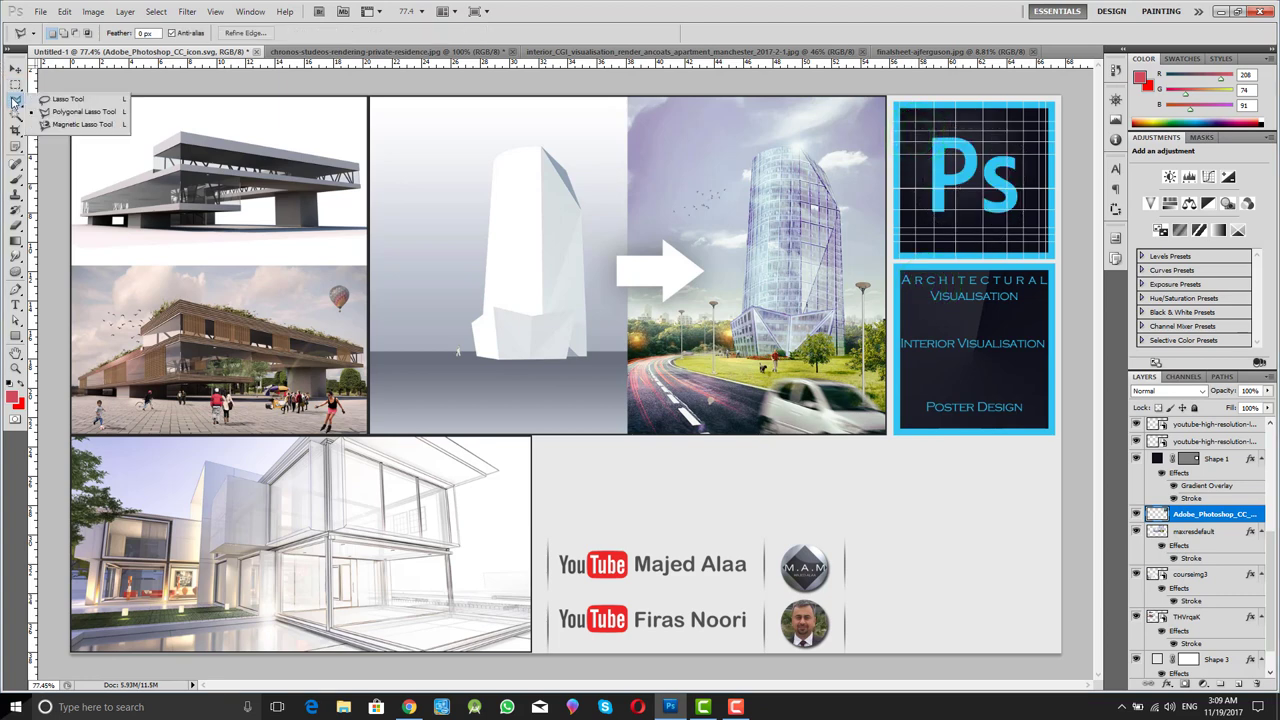
left_click(110, 114)
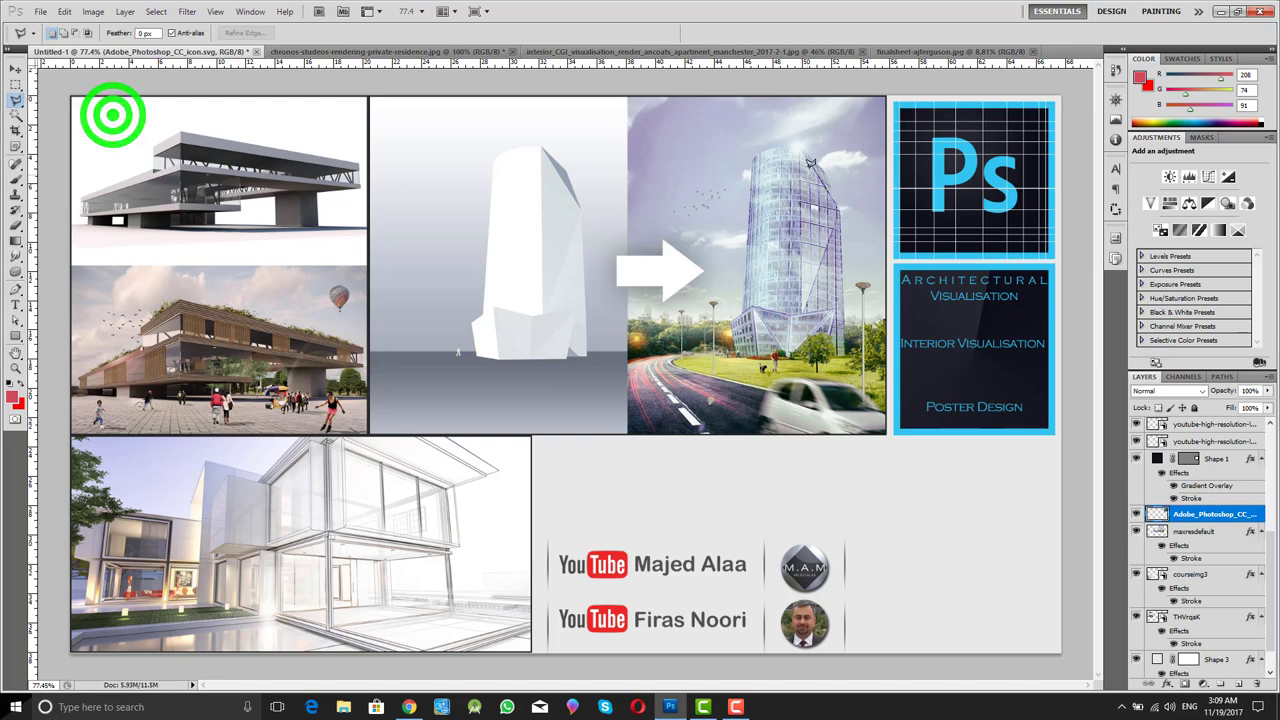
left_click(916, 126)
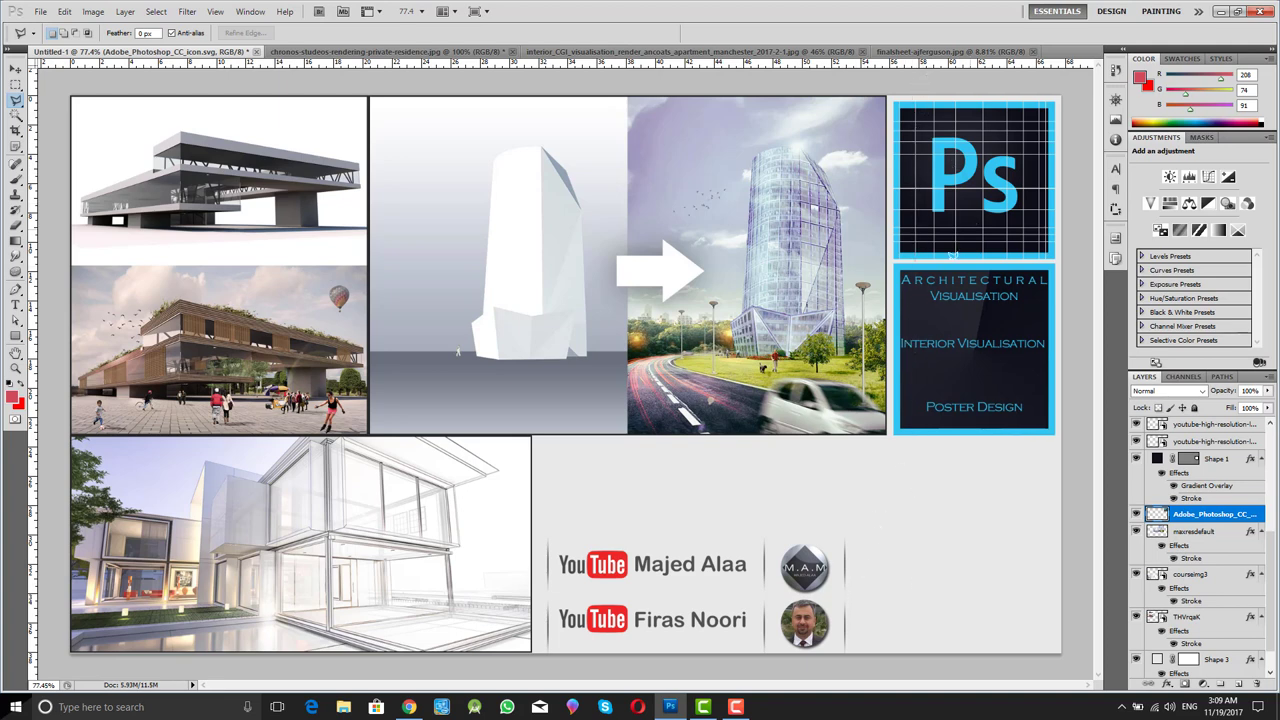
left_click(922, 226)
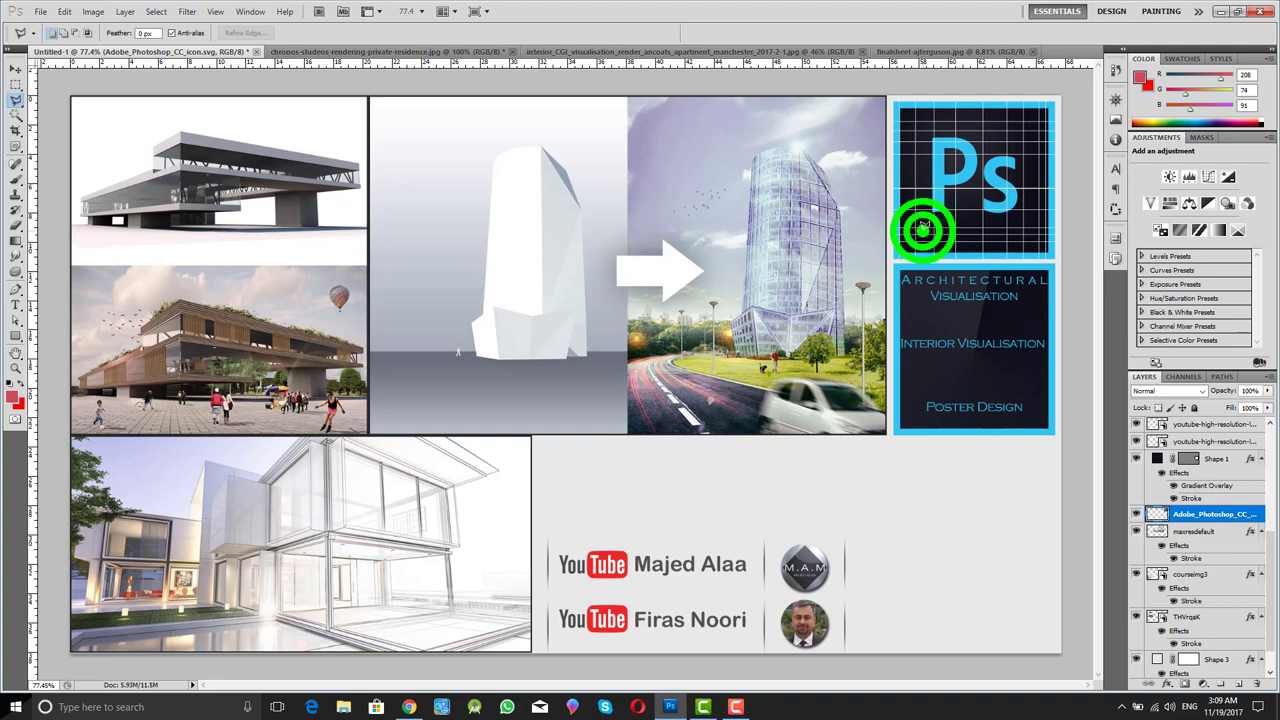
left_click(1021, 221)
left_click(1031, 130)
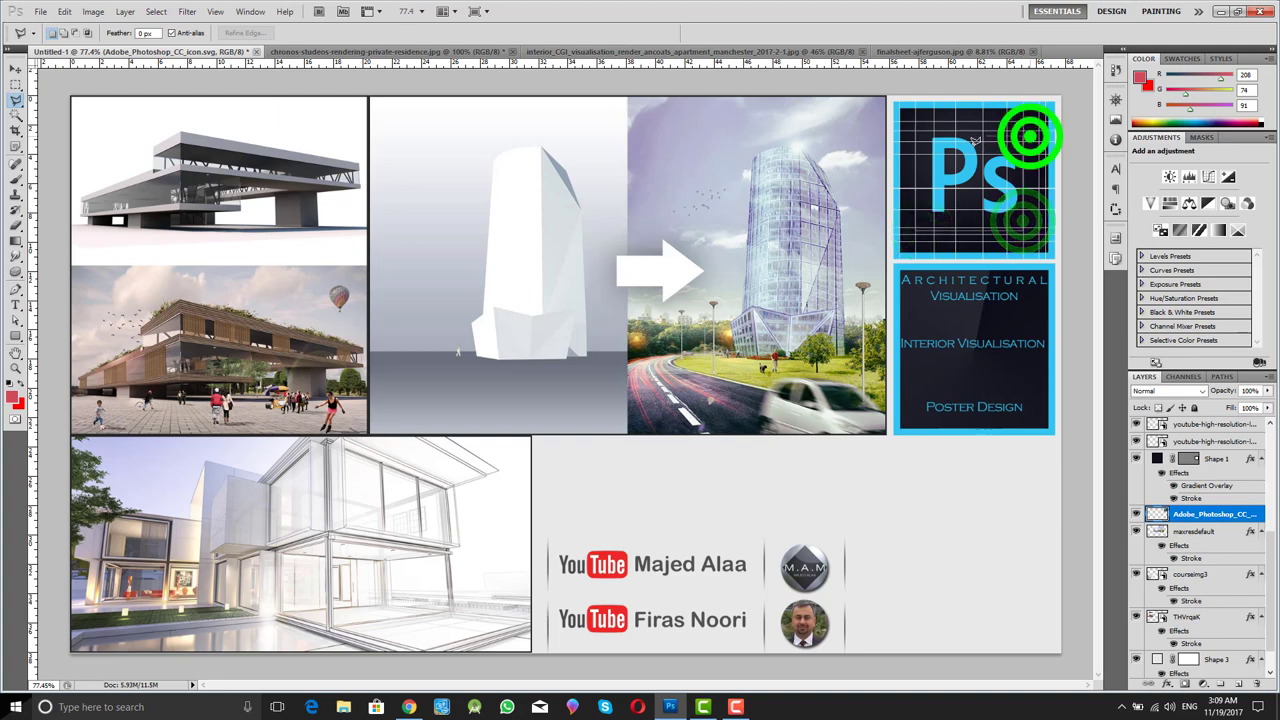
left_click(914, 124)
left_click(914, 124)
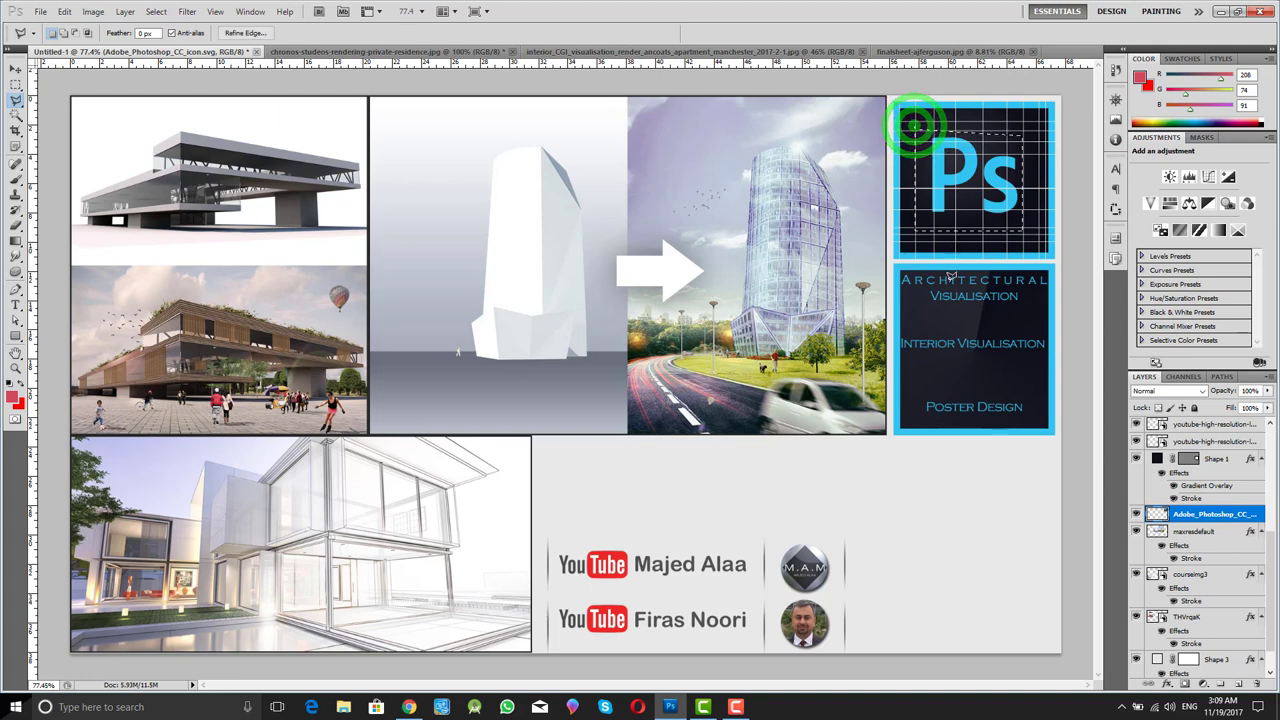
key("Delete")
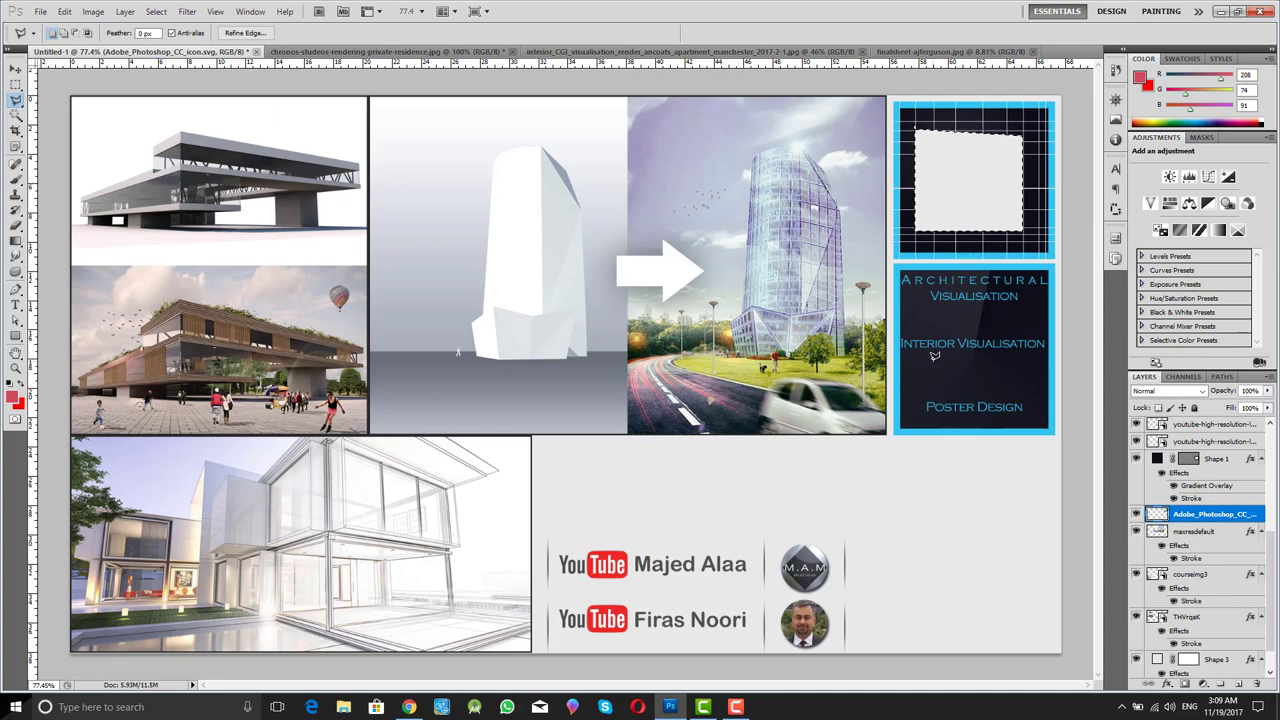
key("ctrl+z")
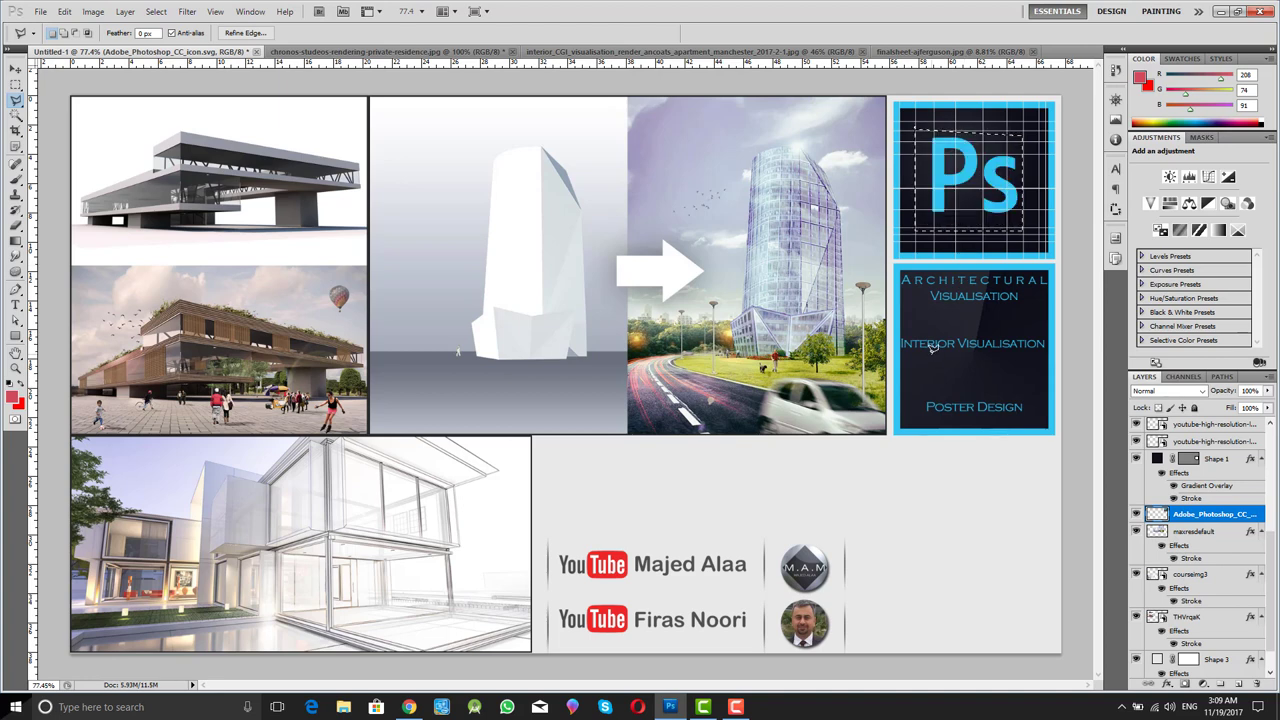
left_click(925, 165)
left_click(16, 84)
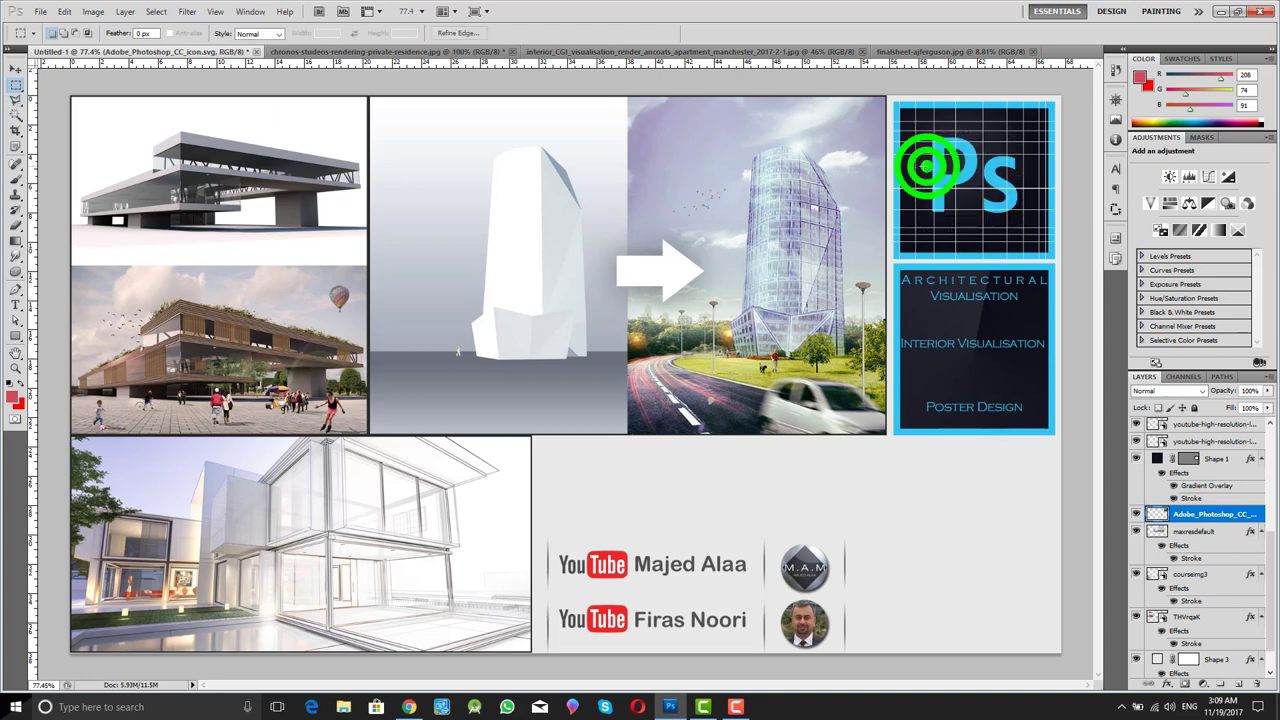
left_click(15, 100)
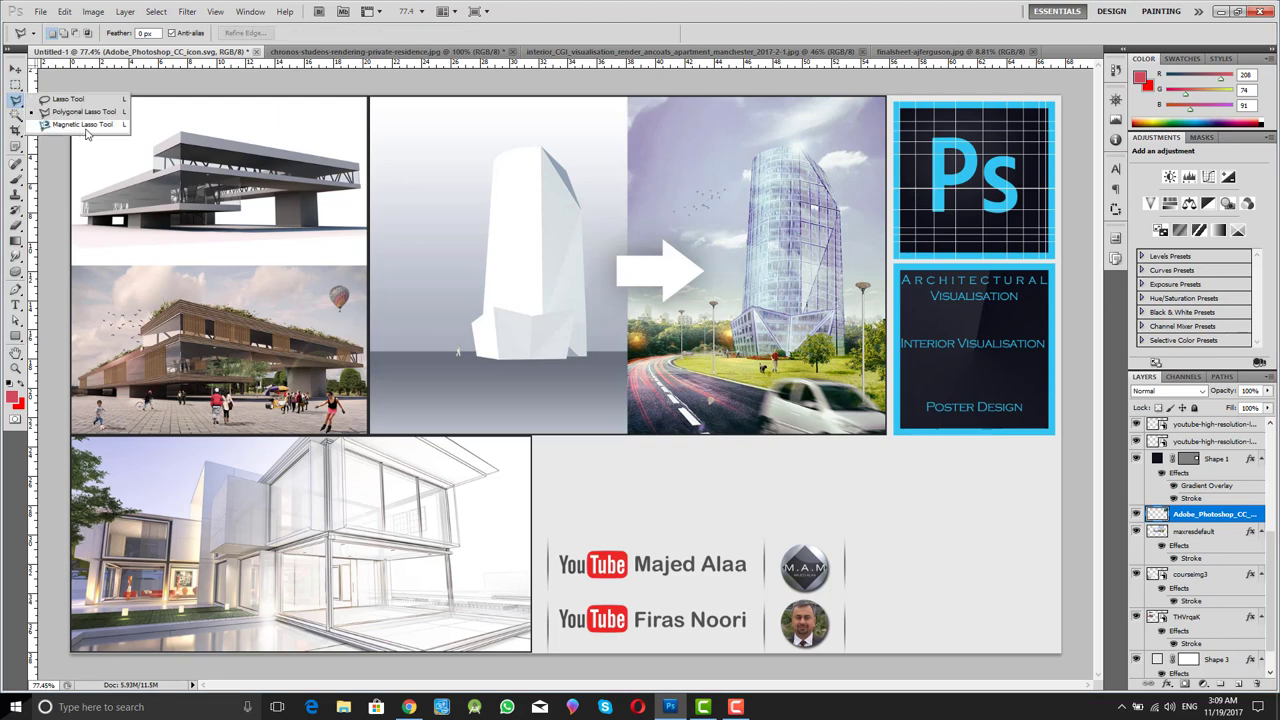
Step: Select the Magnetic Lasso and make maxresdefault the working layer, toggling its visibility off and on
left_click(86, 125)
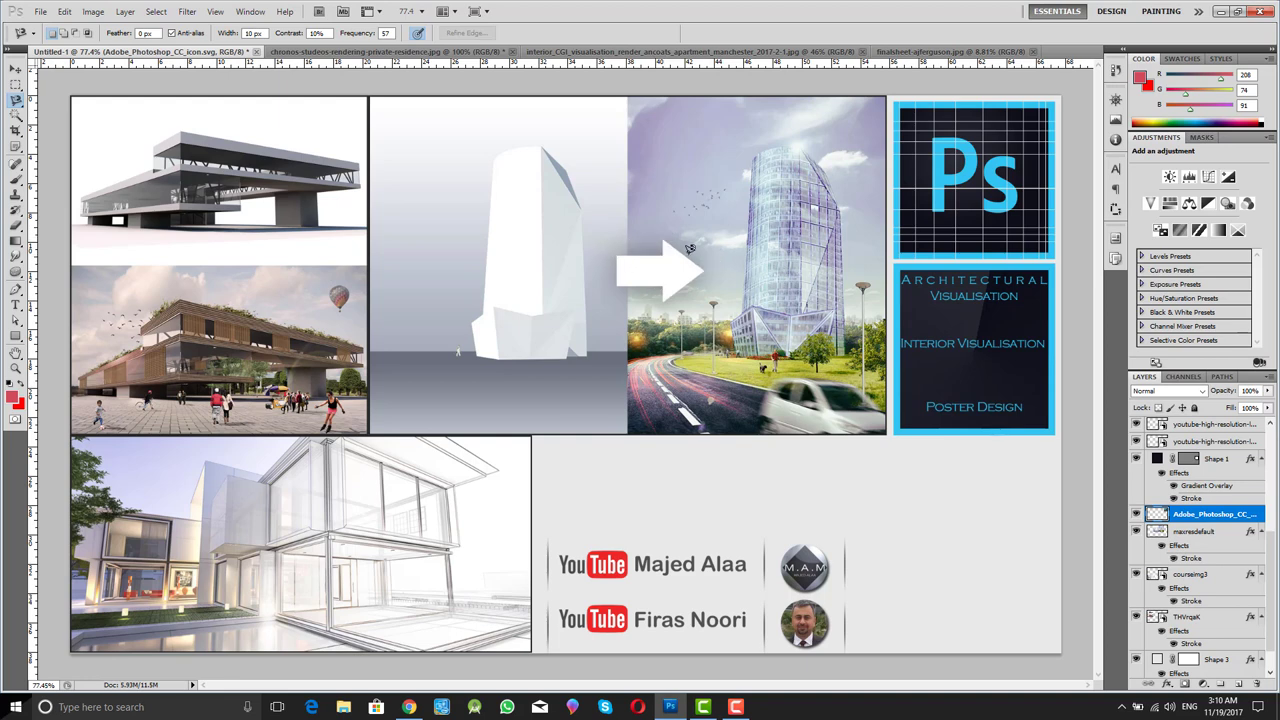
scroll(1187, 528, "up", 2)
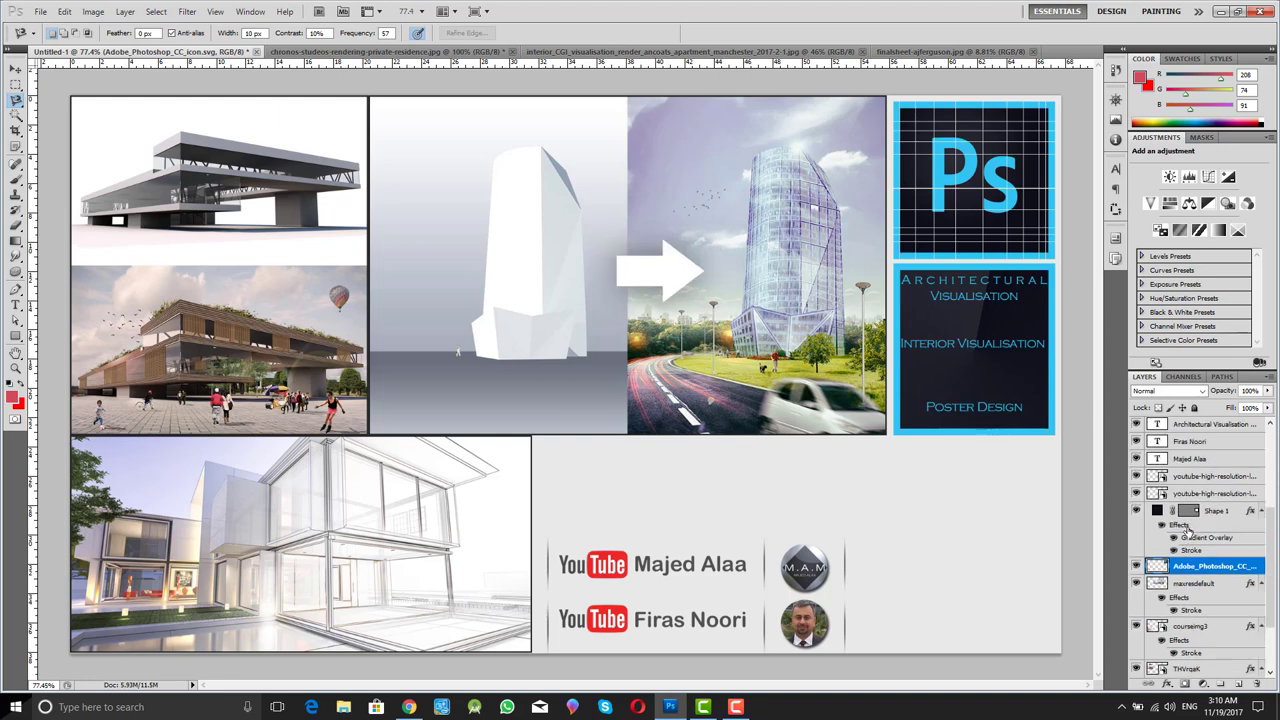
scroll(1197, 512, "down", 2)
left_click(1192, 515)
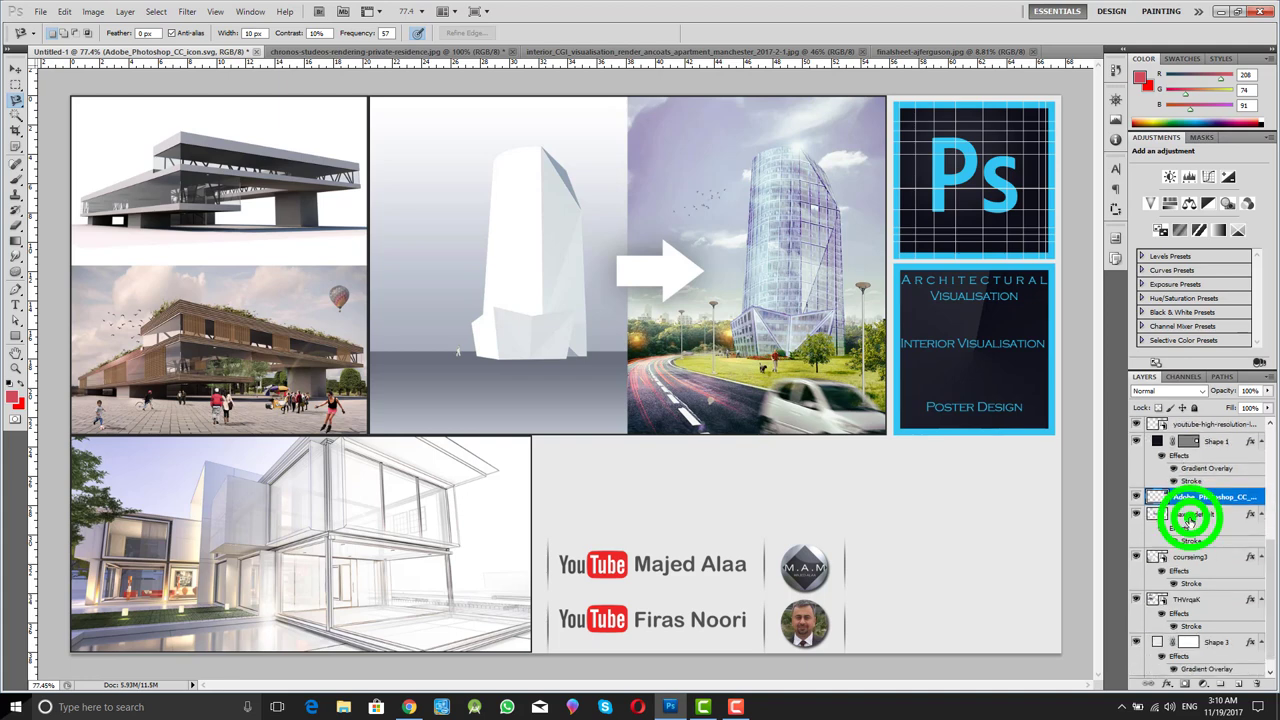
left_click(1136, 514)
left_click(1136, 514)
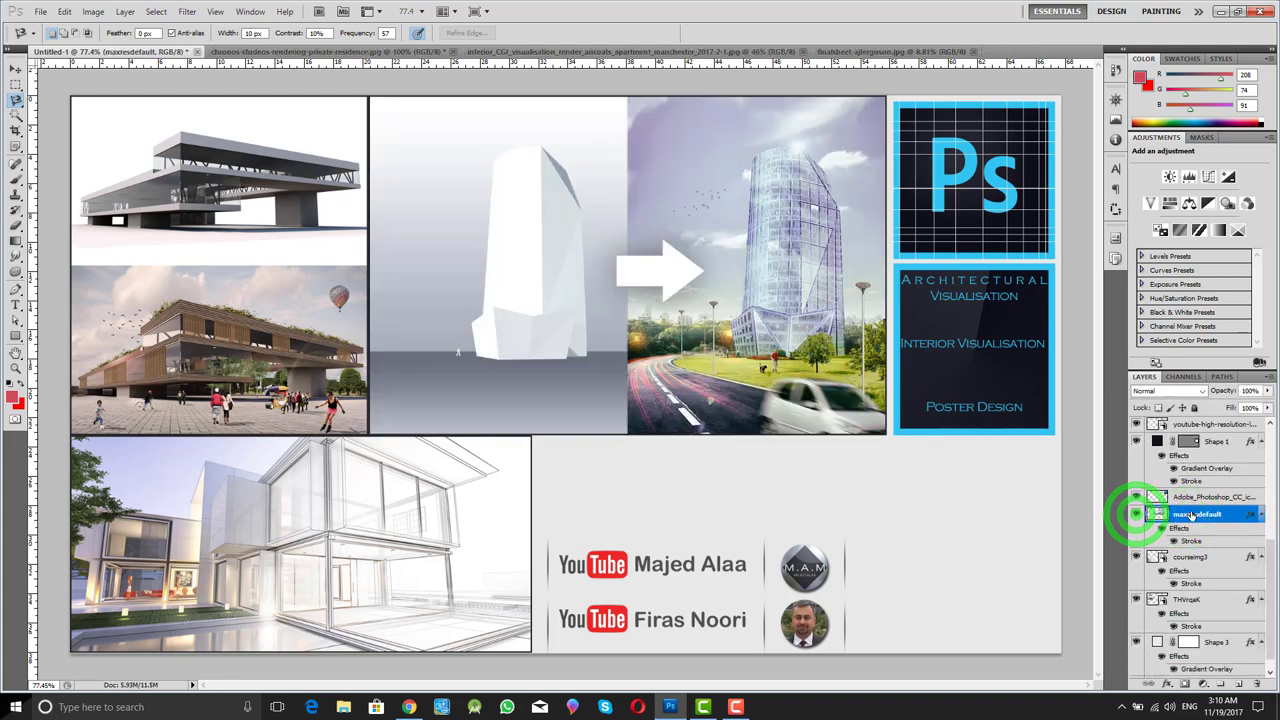
Step: Zoom in on the white arrow and trace around it with the Magnetic Lasso
key("z")
left_click_drag(622, 234, 635, 322)
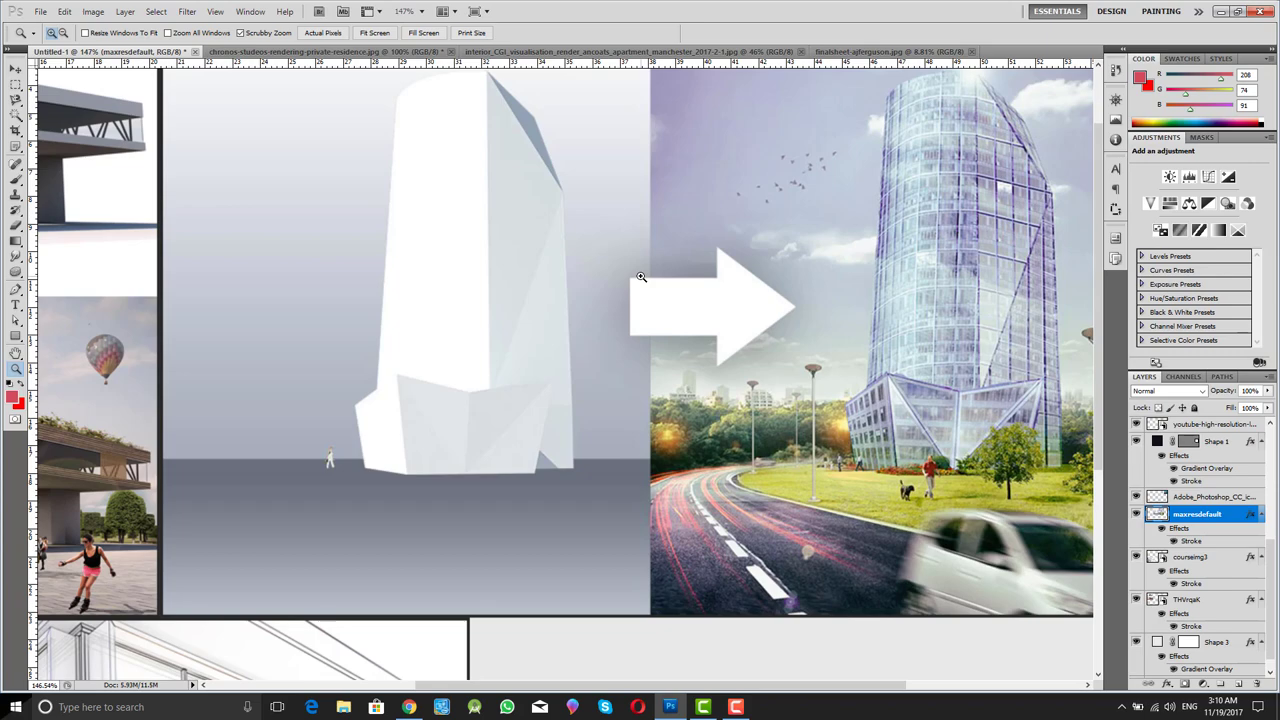
left_click_drag(640, 275, 757, 286)
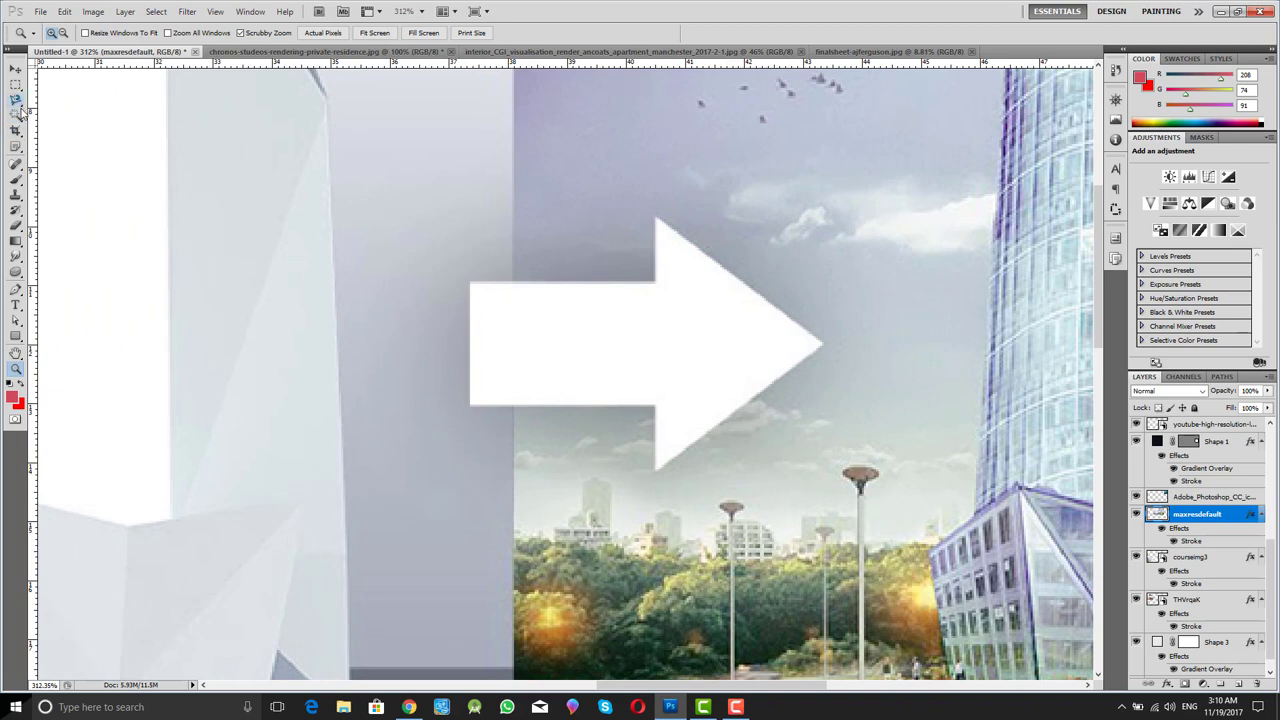
left_click_drag(19, 108, 63, 122)
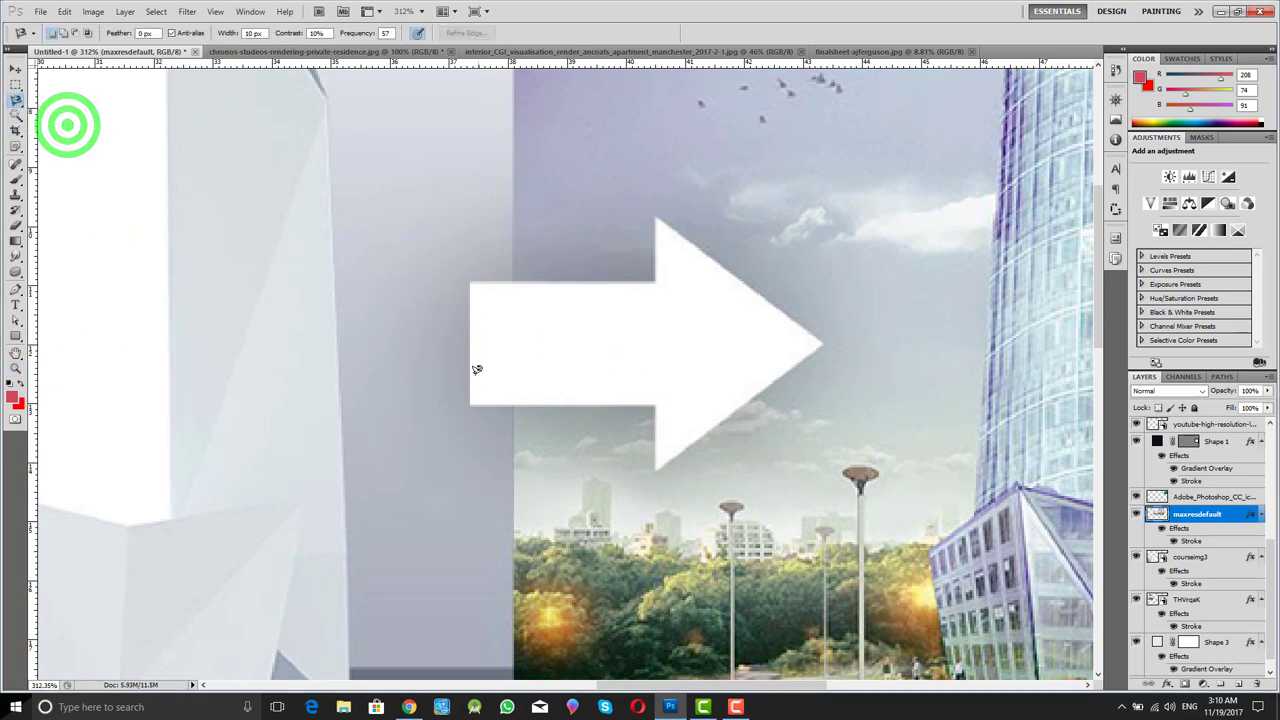
left_click(469, 402)
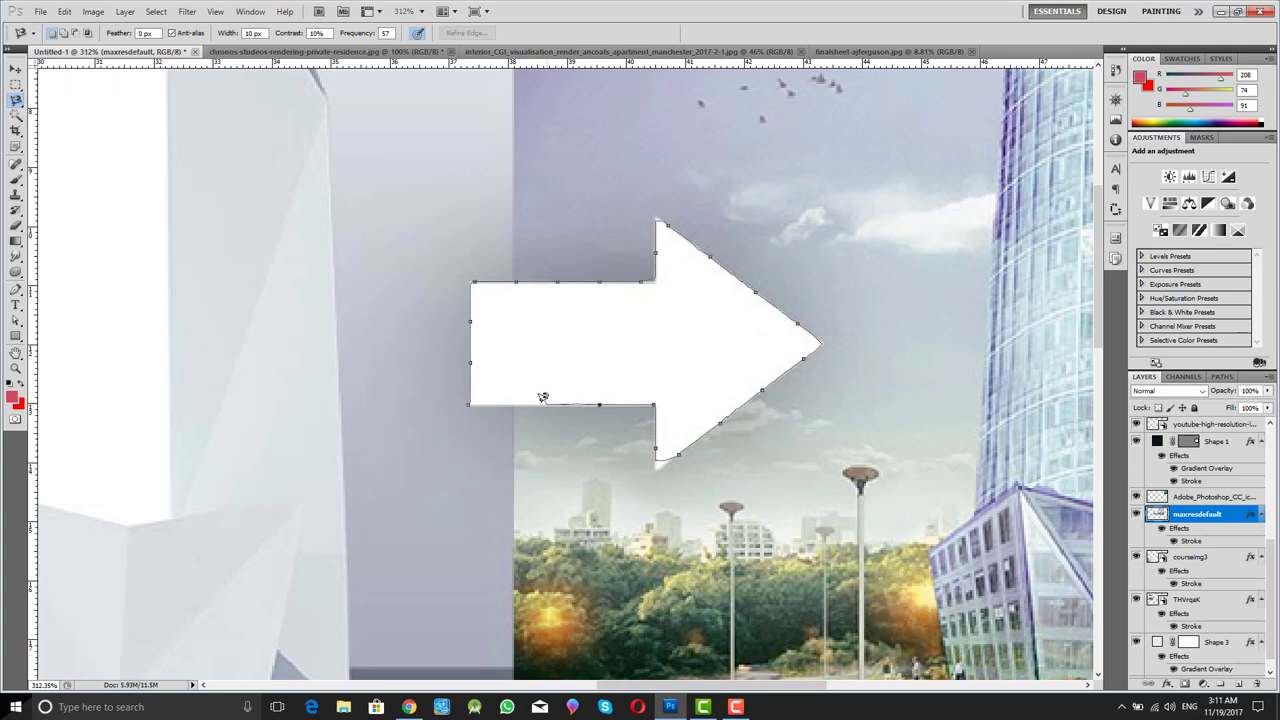
left_click(466, 402)
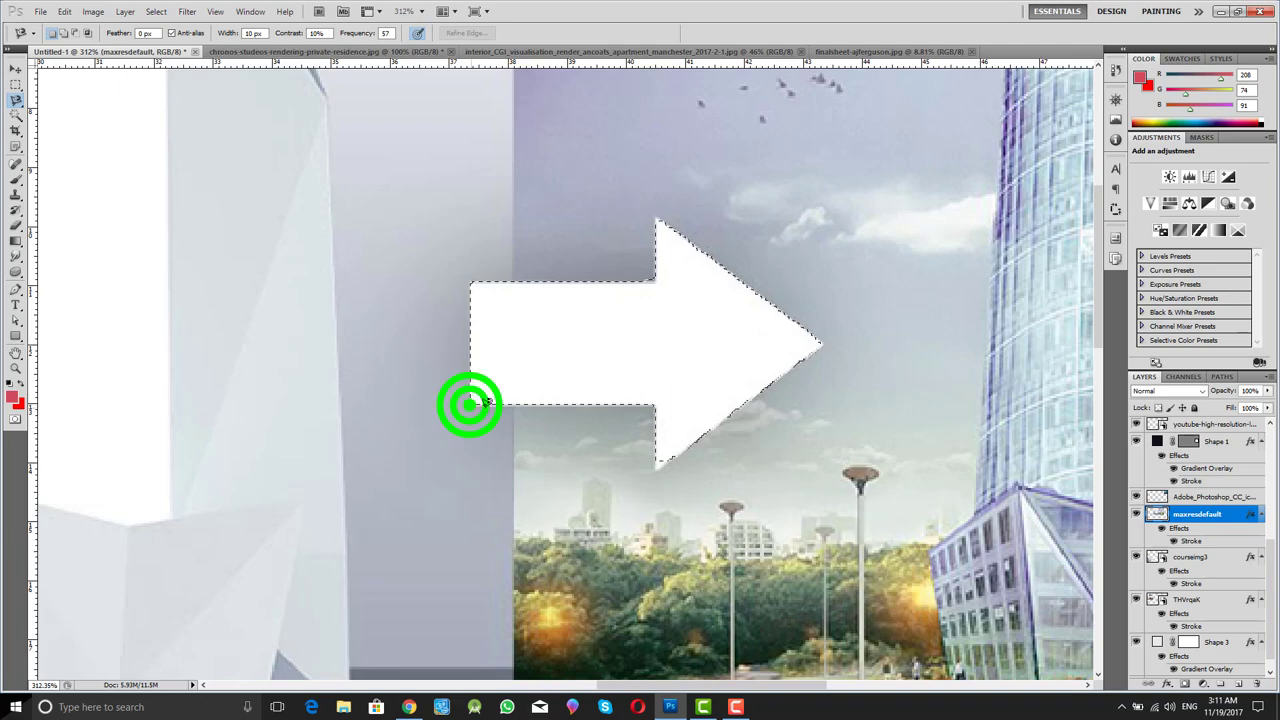
key("z")
left_click(710, 341, "alt")
mouse_move(661, 344)
left_mouse_down()
mouse_move(620, 344)
mouse_move(662, 331)
left_mouse_up()
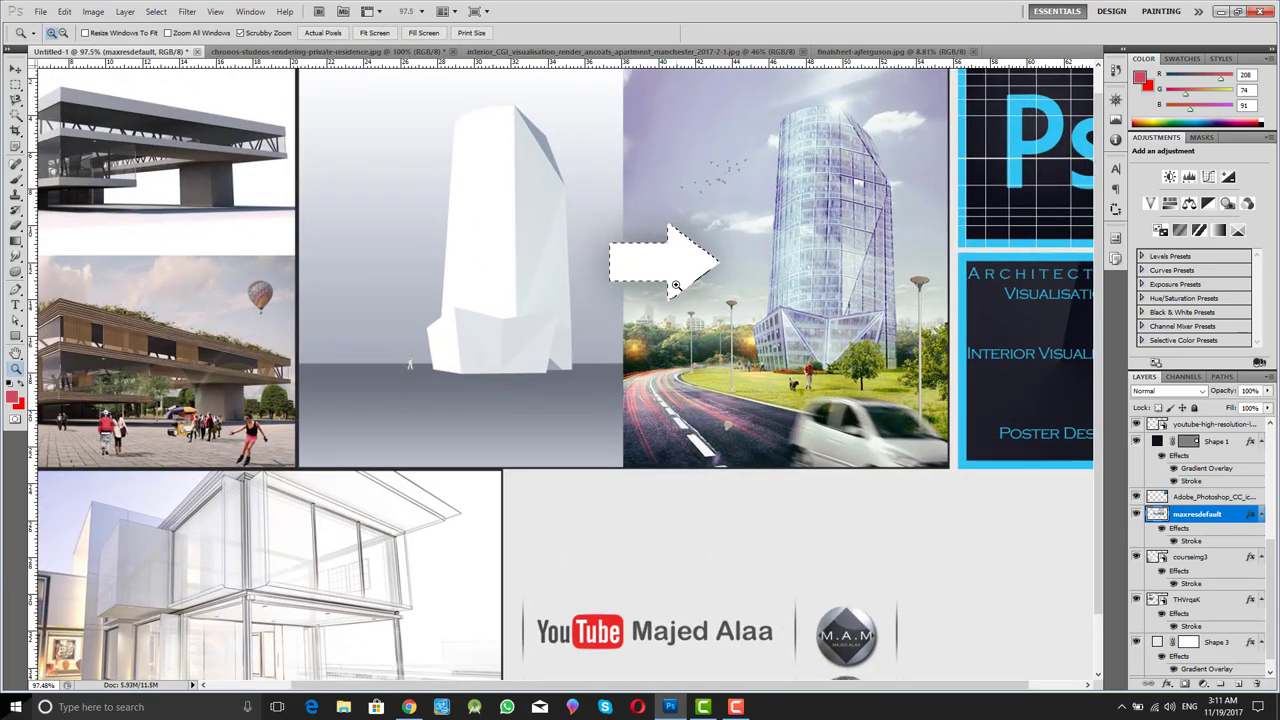
Step: Drag the selected arrow onto the white tower, undo the move, and deselect
key("v")
left_click_drag(678, 262, 486, 272)
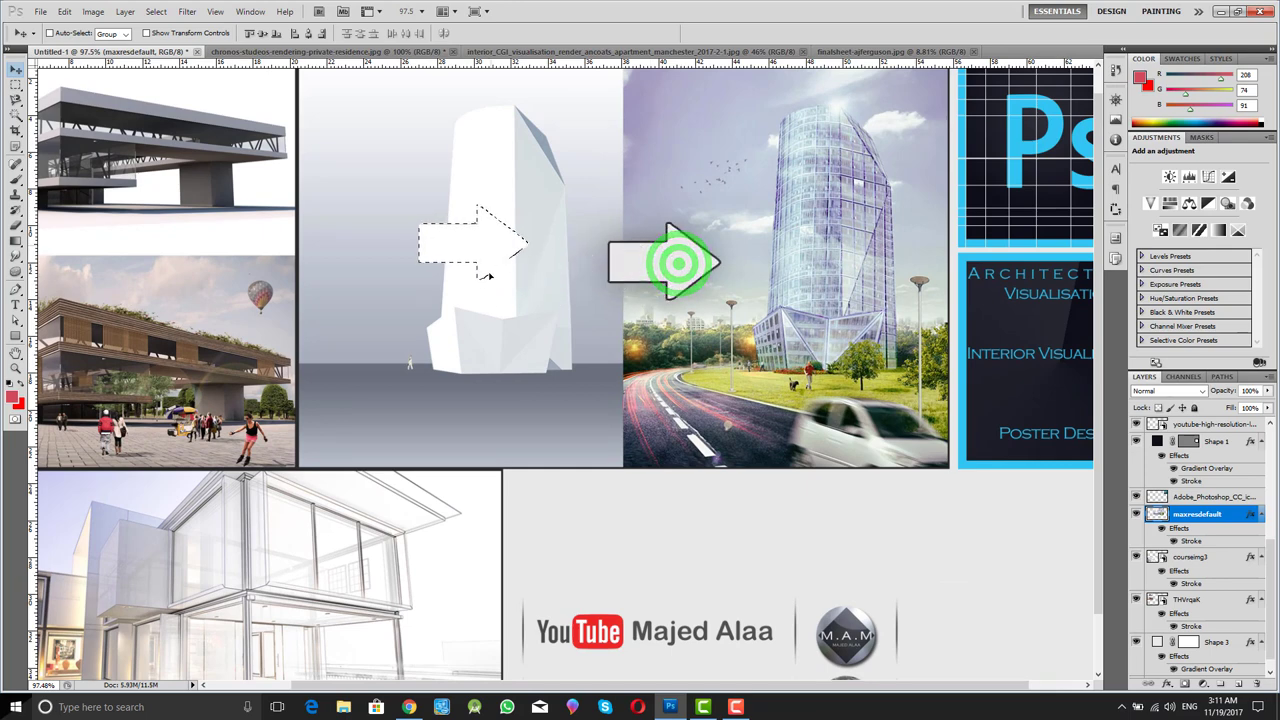
key("ctrl+z")
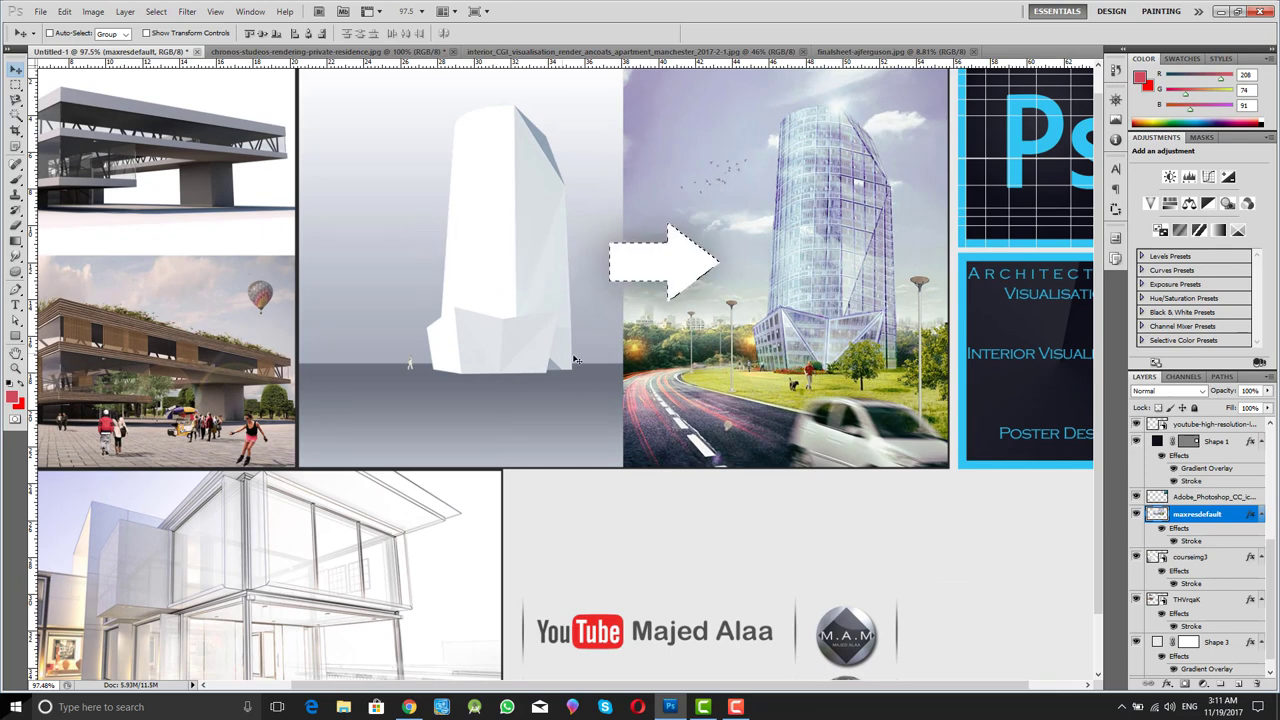
key("m")
left_click(745, 343)
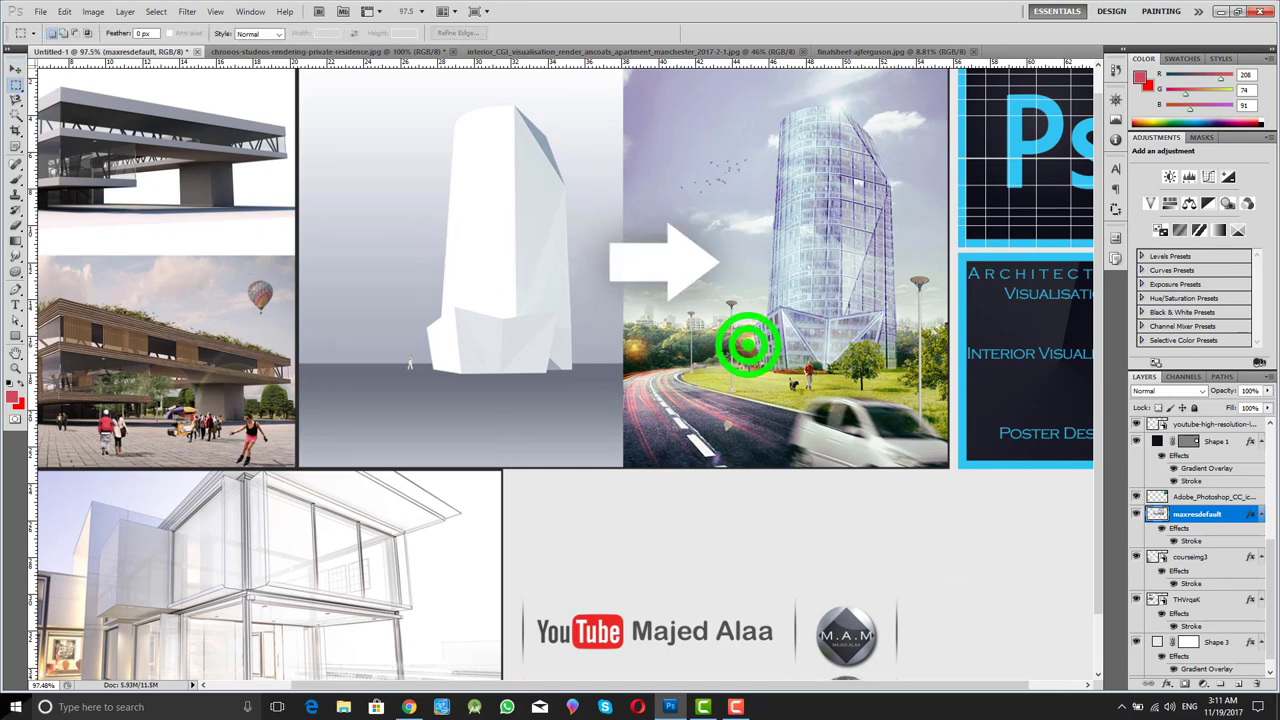
Step: Choose the Quick Selection tool and zoom in on the green-roofed building render
left_click(16, 118)
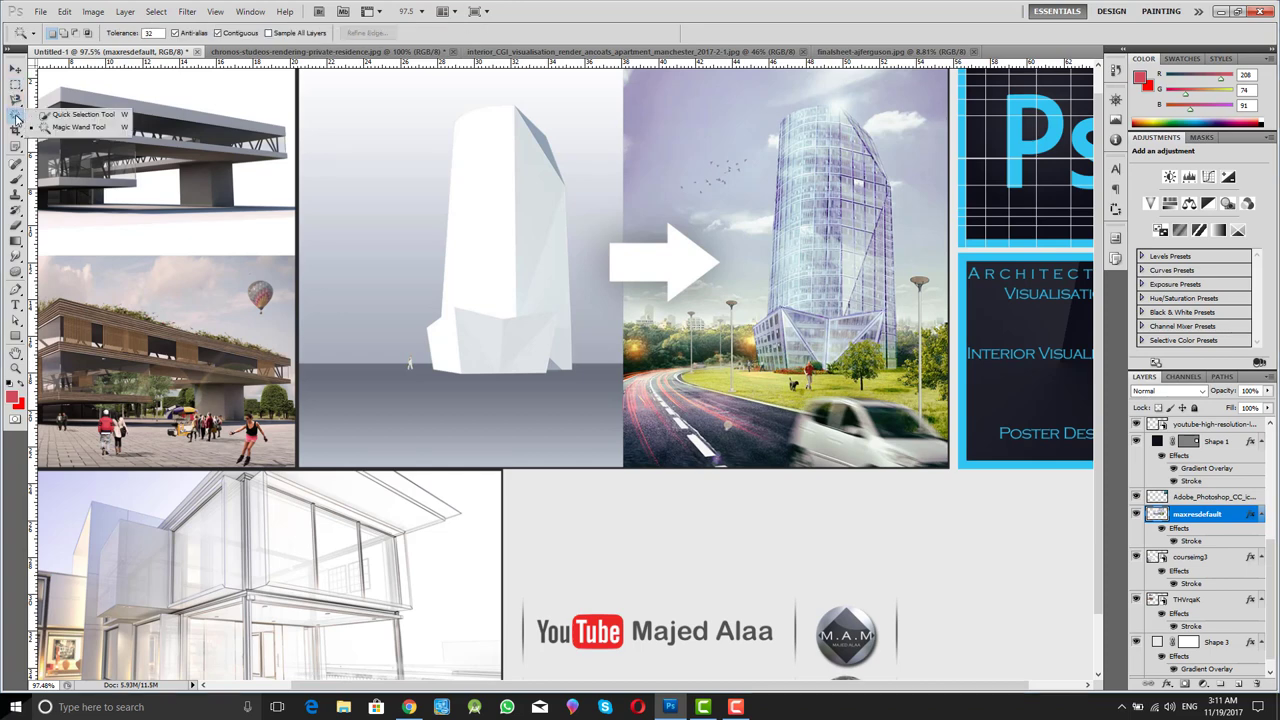
left_click(58, 115)
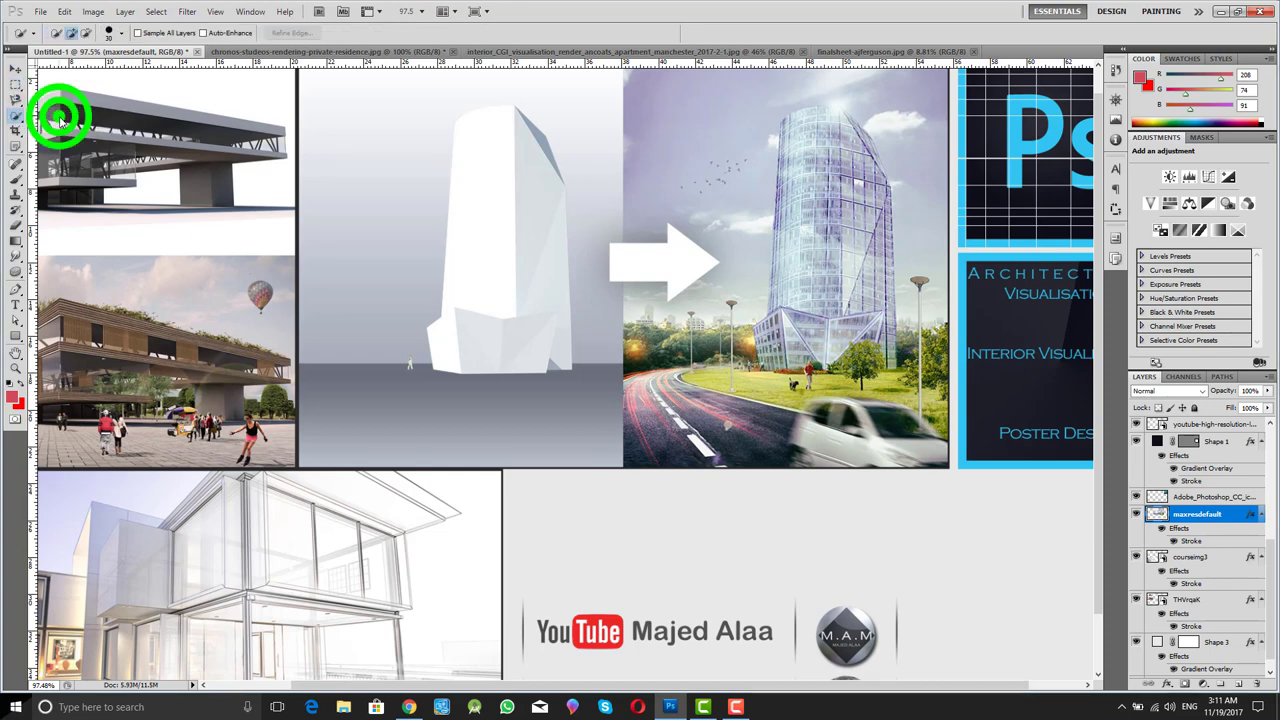
key("z")
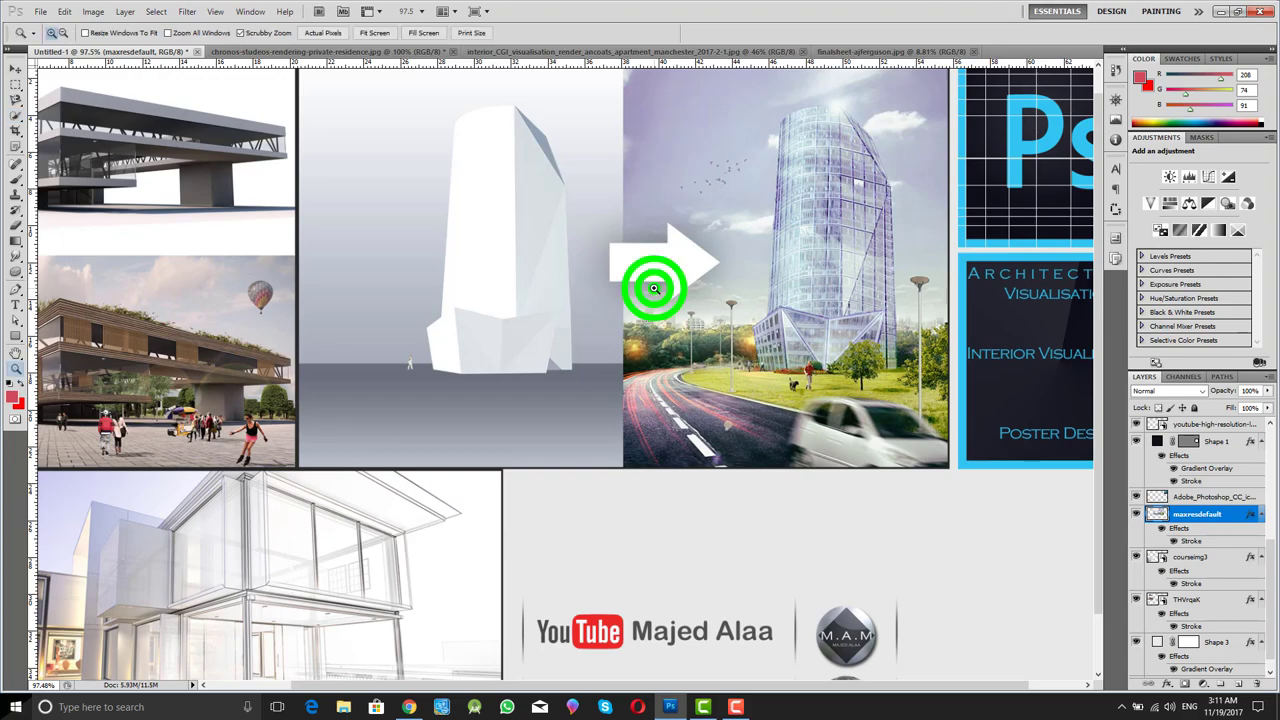
left_click_drag(651, 286, 452, 276)
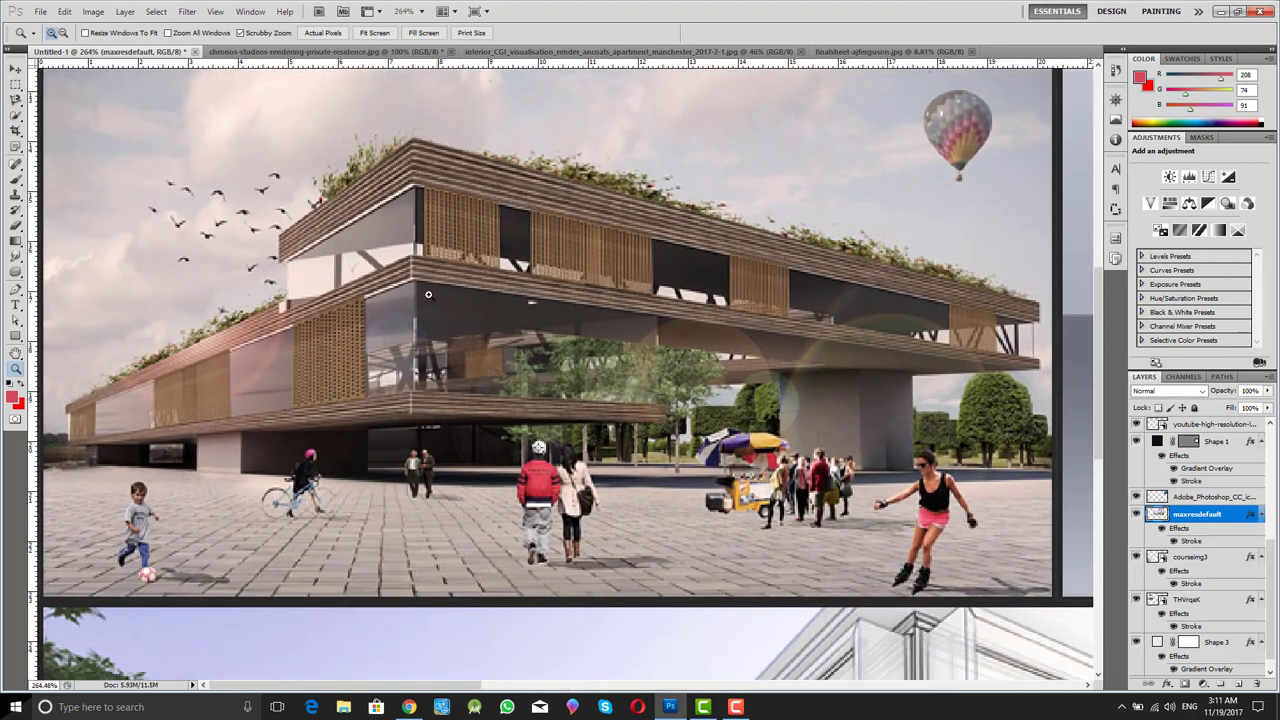
scroll(430, 296, "up", 1)
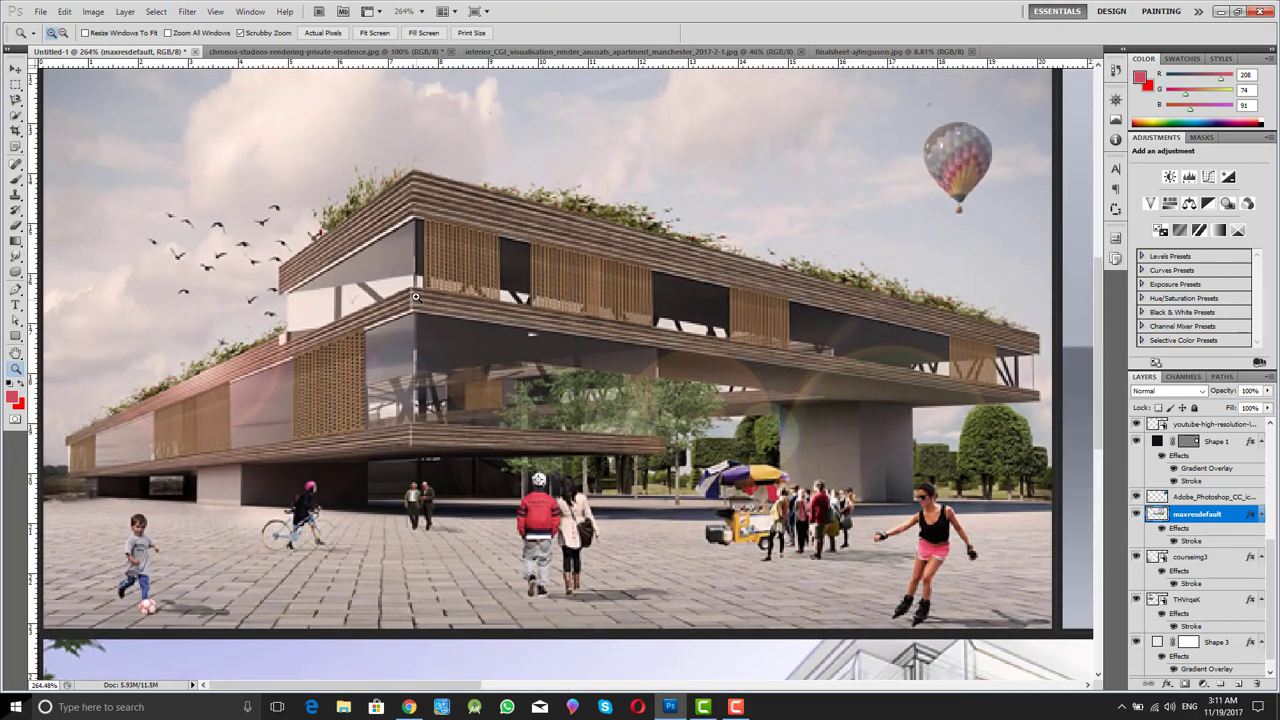
Step: Quick-select the hot-air balloon, sky and wooden facade band, then deselect
left_click(16, 116)
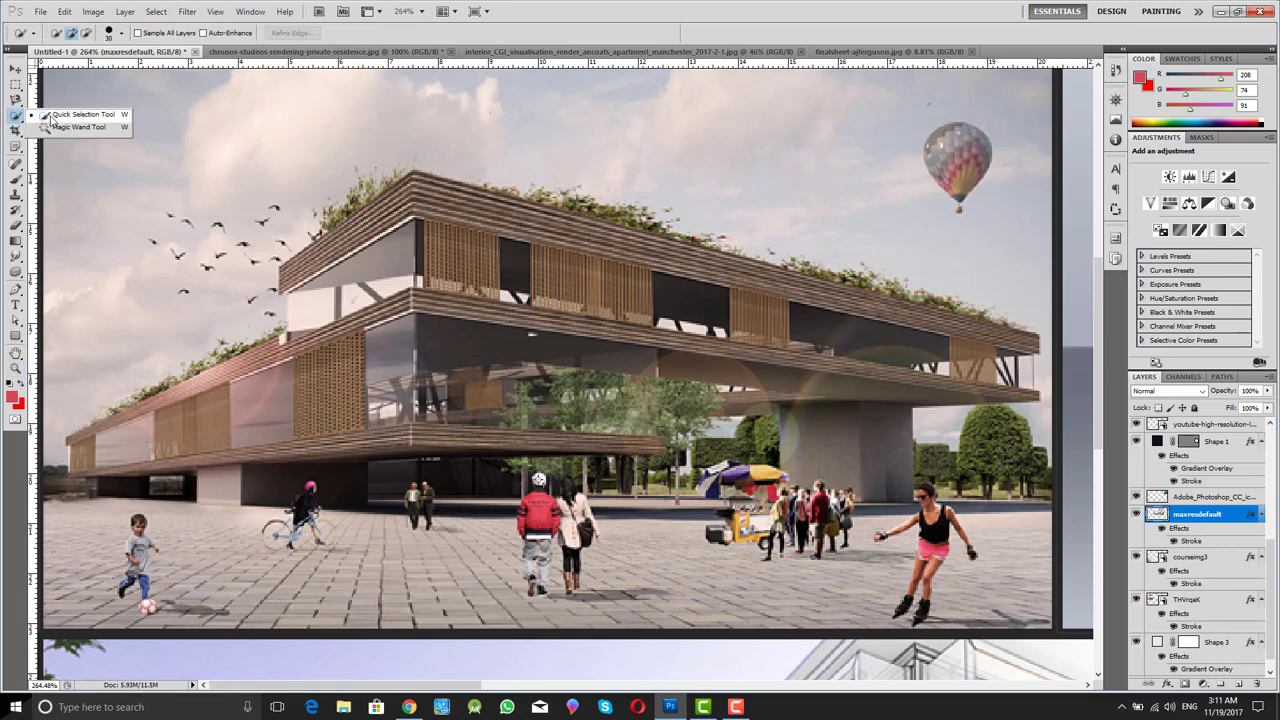
left_click(70, 116)
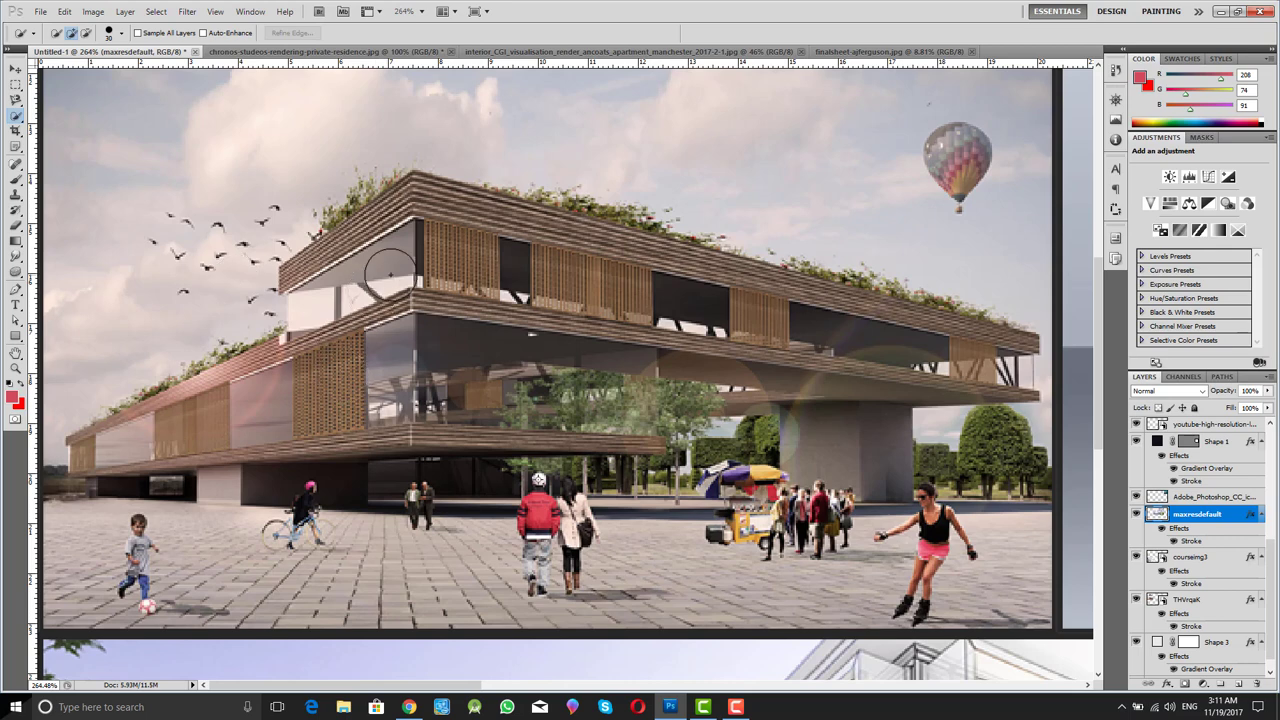
left_click(957, 158)
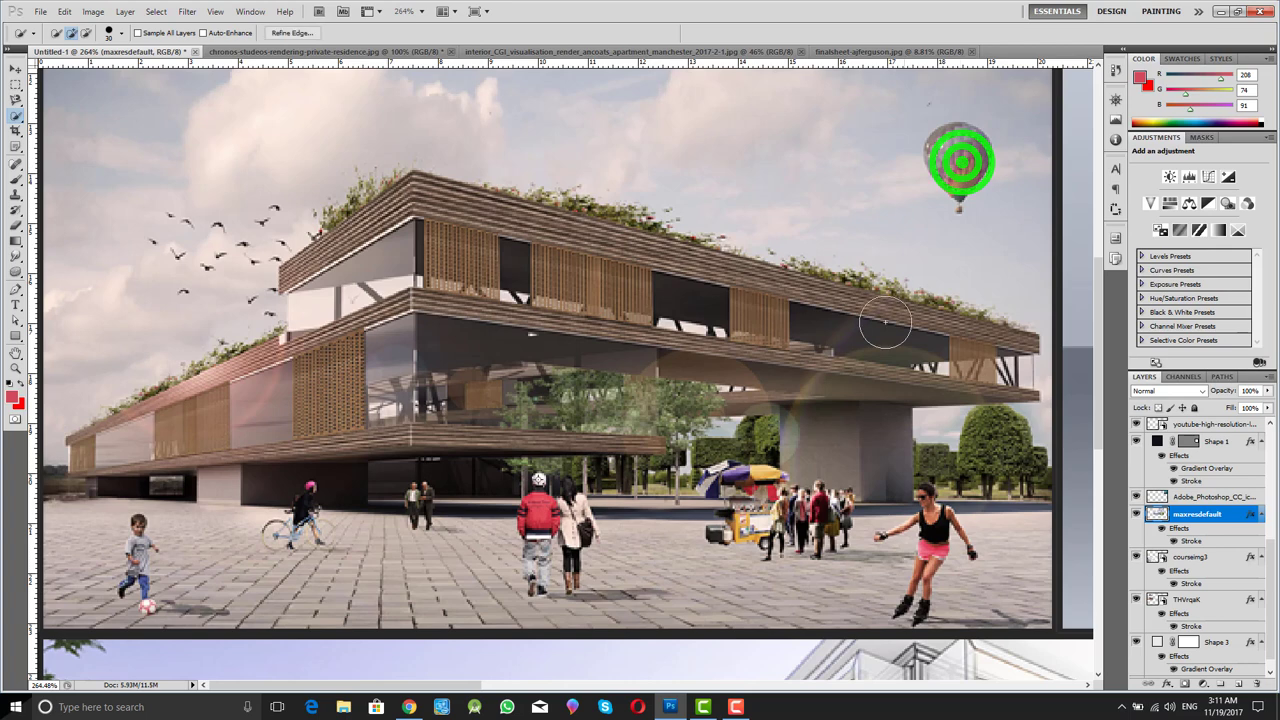
left_click_drag(822, 300, 820, 294)
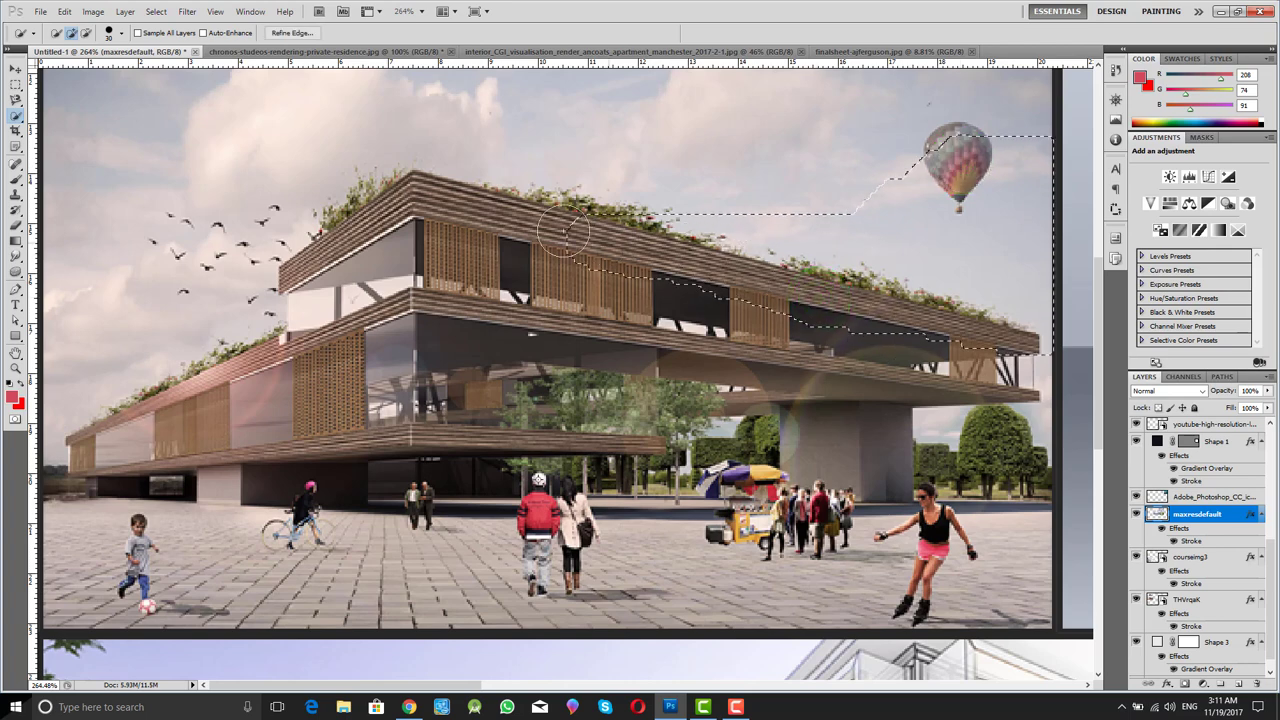
left_click(446, 395)
left_click(612, 361)
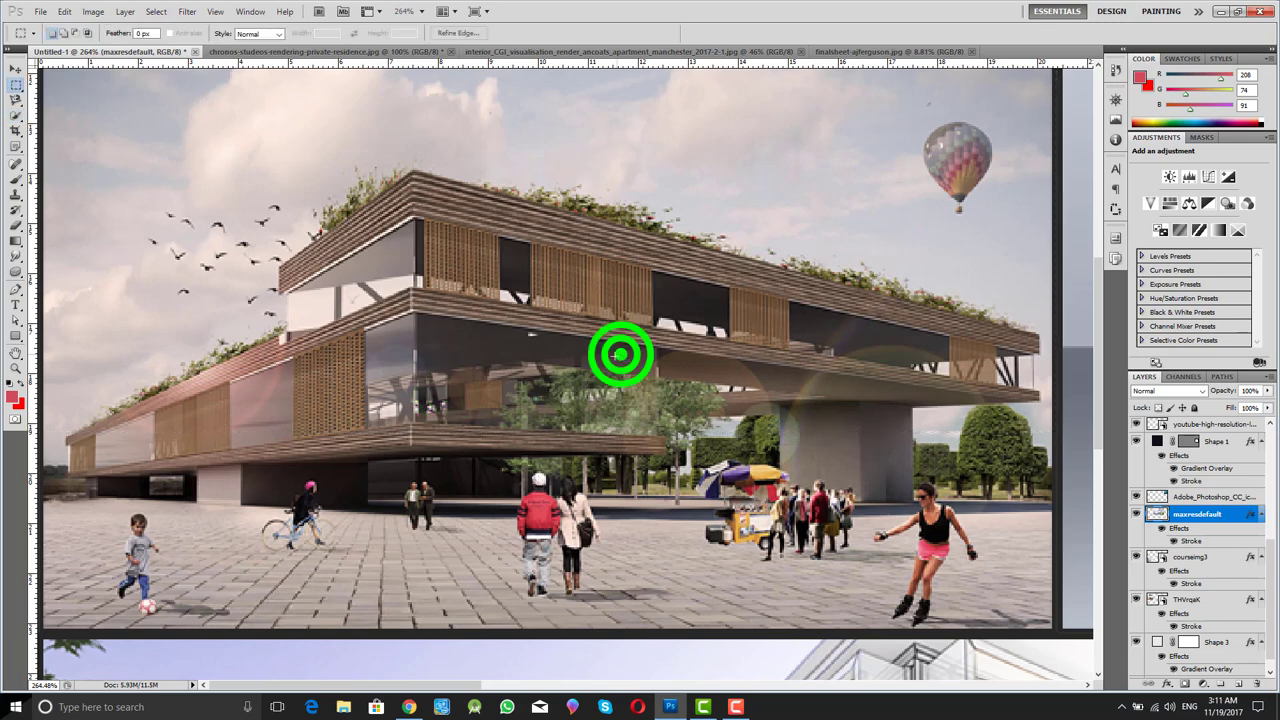
left_click(320, 372)
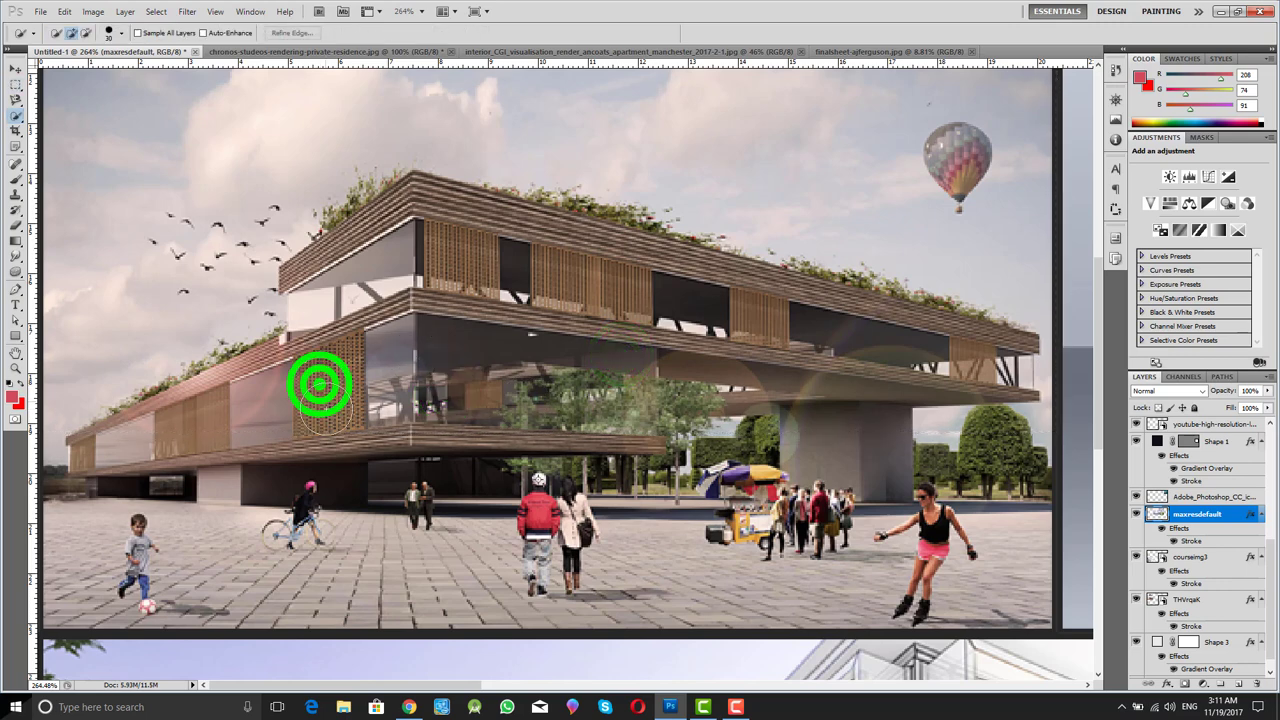
left_click(328, 355)
mouse_move(325, 394)
left_mouse_down()
mouse_move(157, 419)
mouse_move(113, 441)
mouse_move(319, 437)
mouse_move(385, 417)
mouse_move(646, 430)
mouse_move(678, 398)
left_mouse_up()
key("m")
left_click(686, 343)
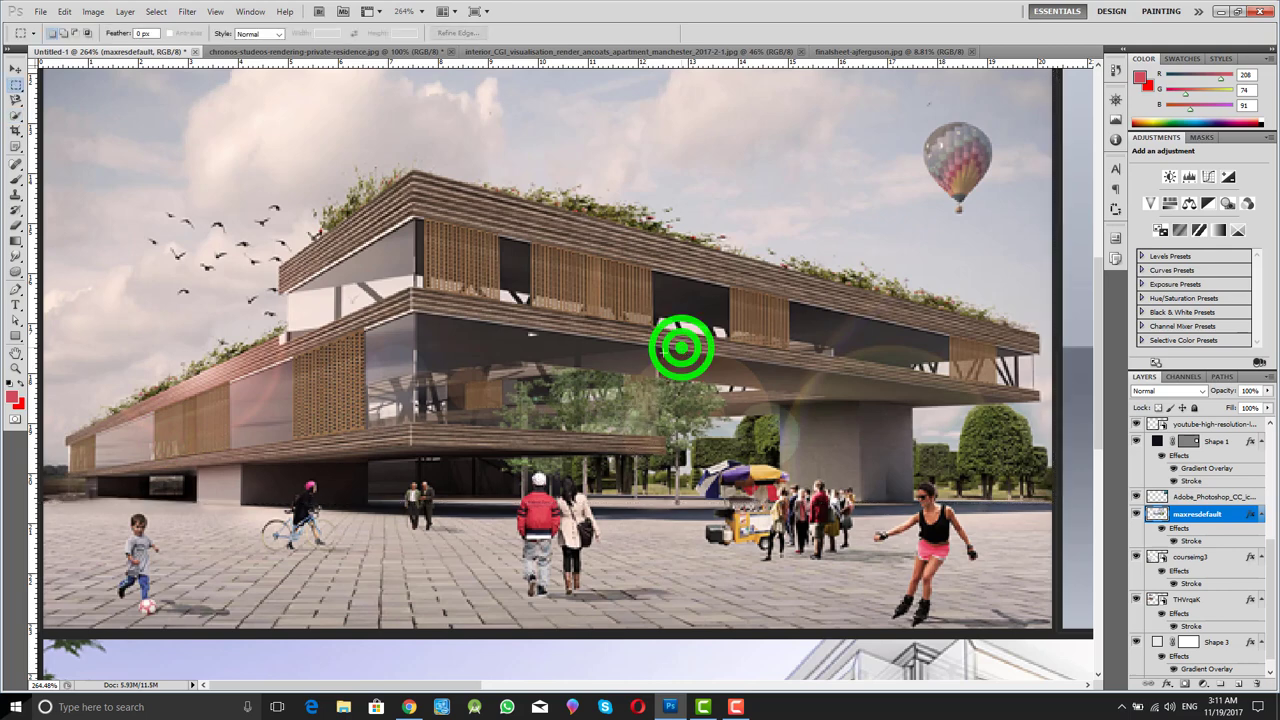
Step: Try the Magic Wand on the building, then zoom out to view the whole collage
left_click(18, 120)
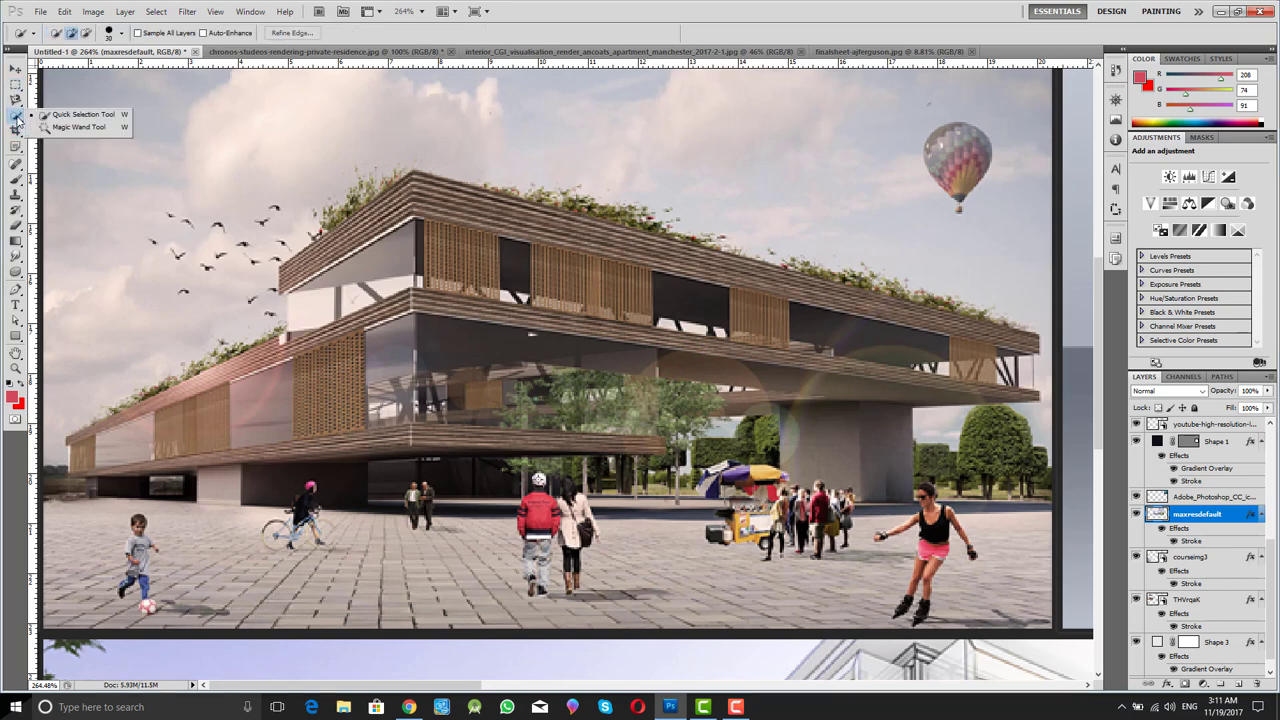
left_click(47, 128)
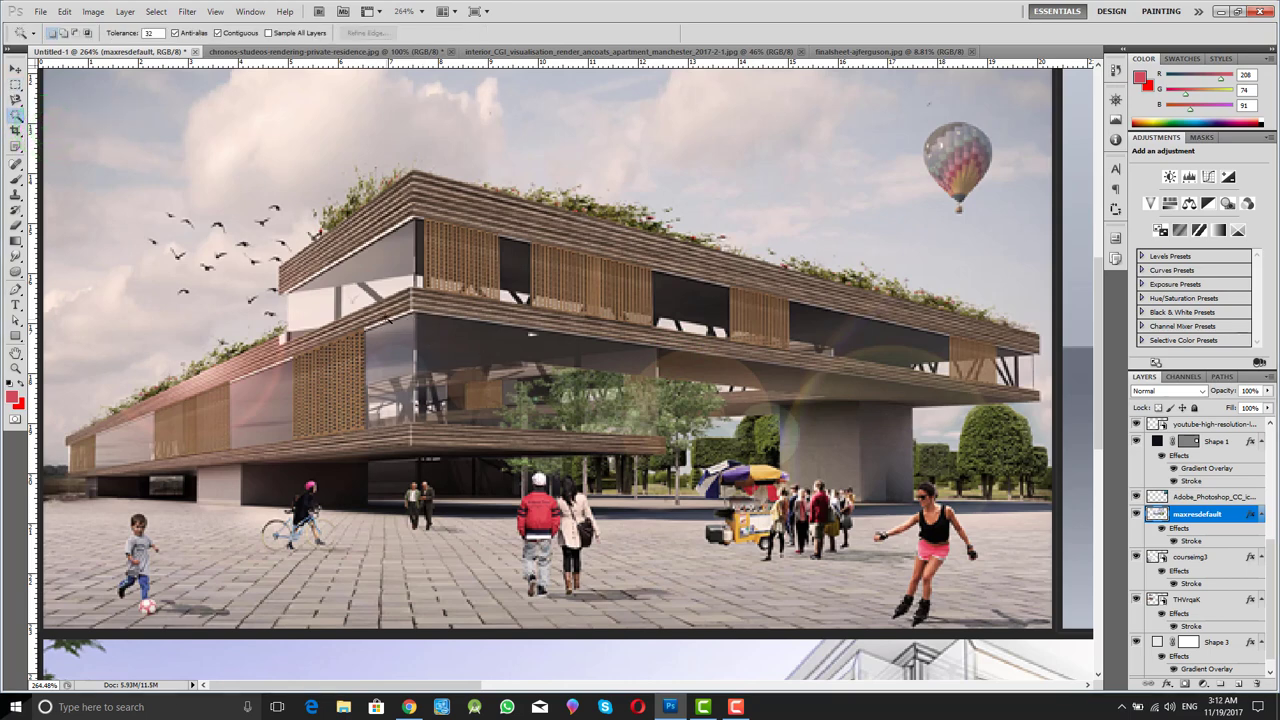
left_click(262, 360)
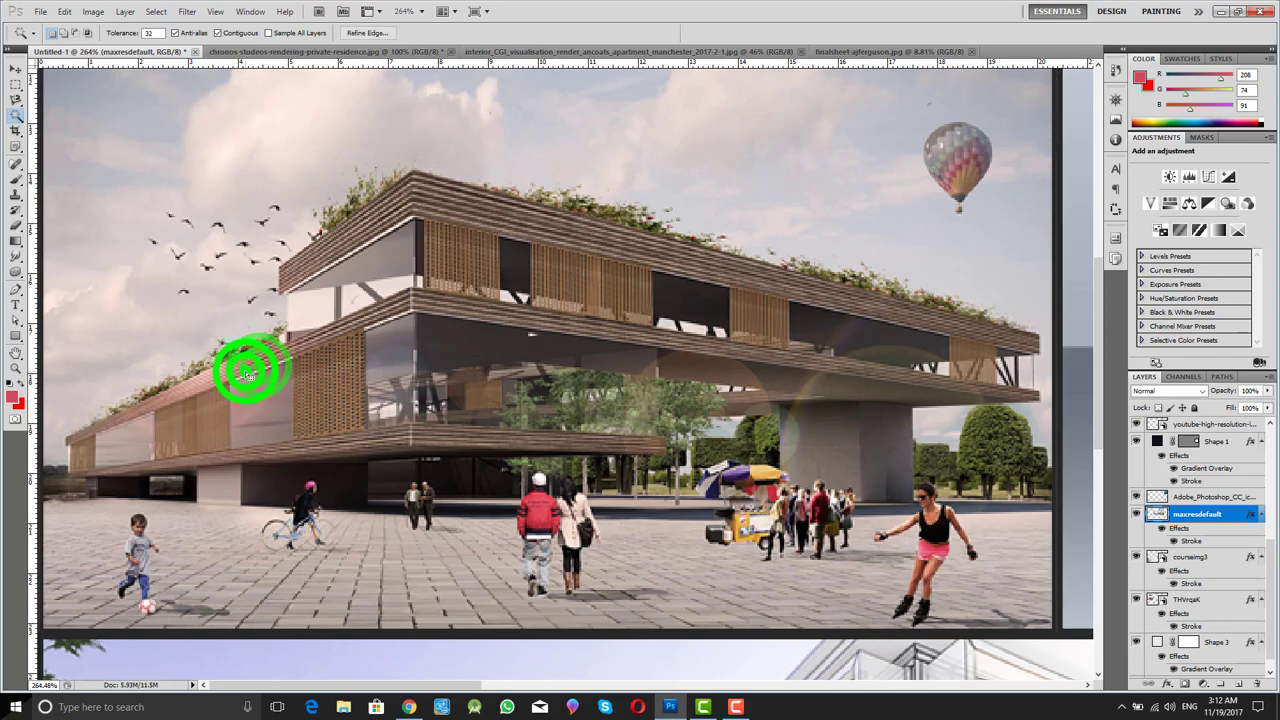
key("z")
left_click_drag(445, 330, 388, 342)
left_click(358, 342, "alt")
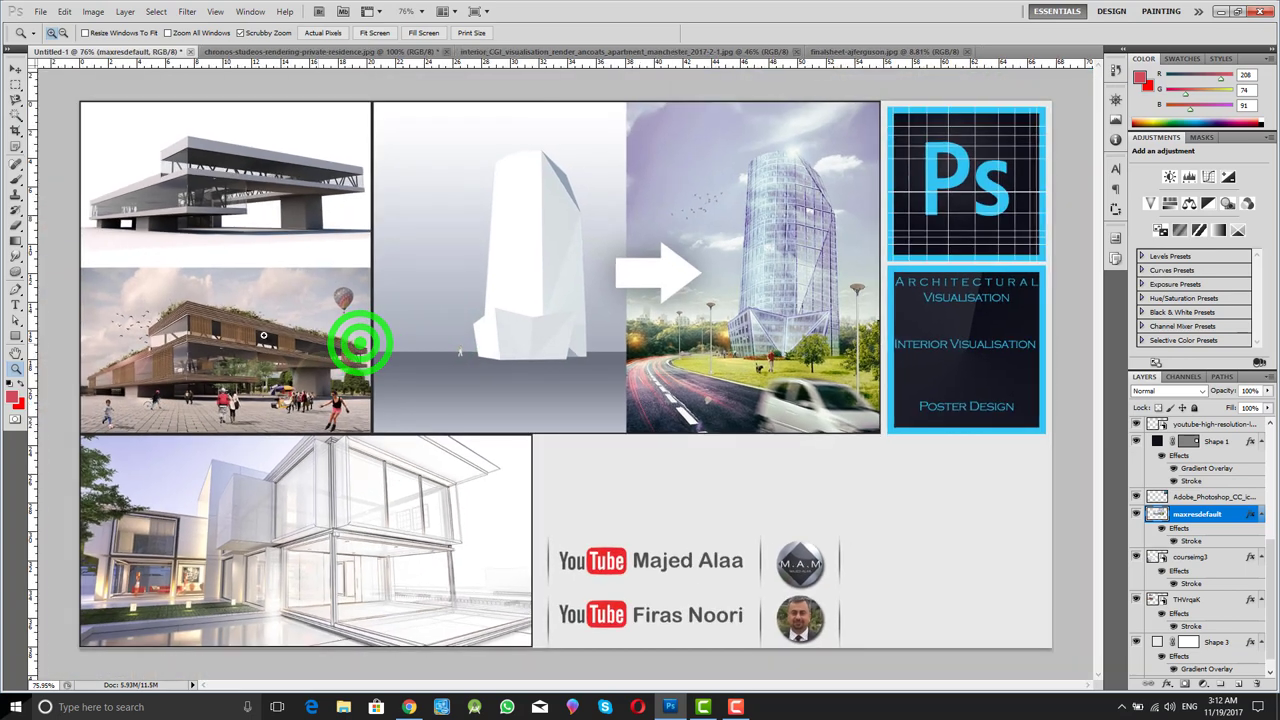
left_click(92, 238)
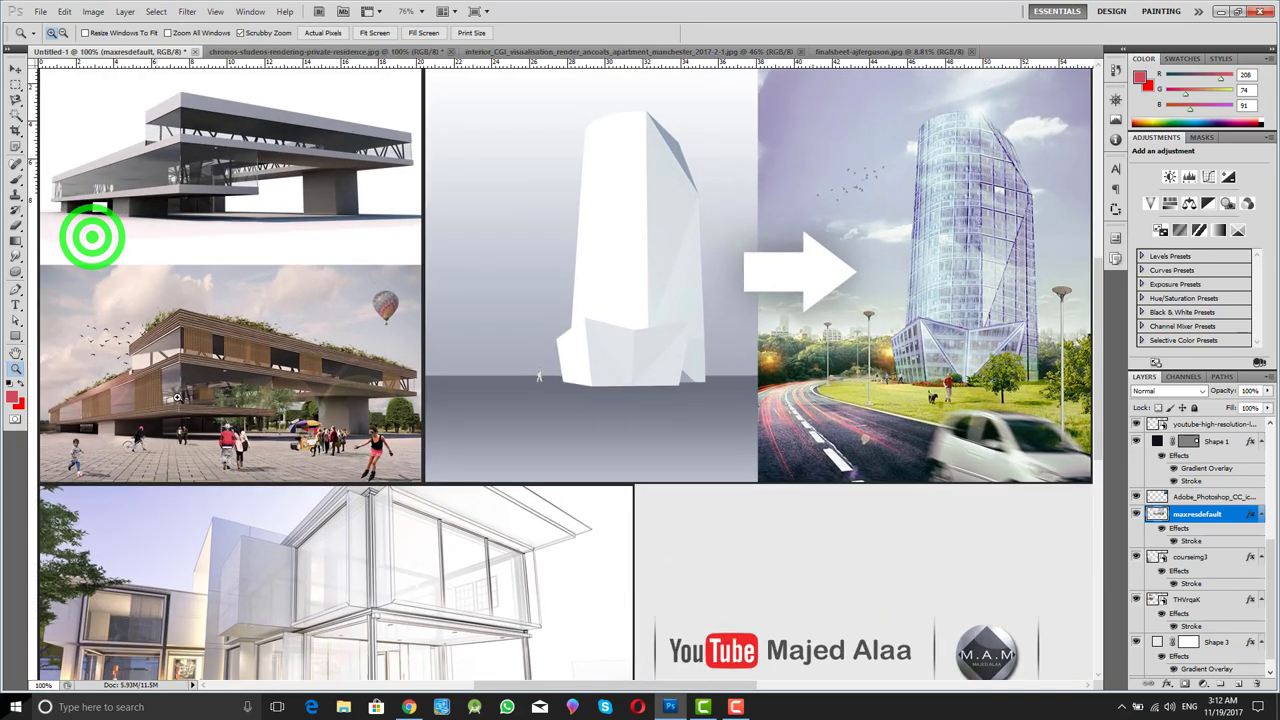
left_click(358, 383, "alt")
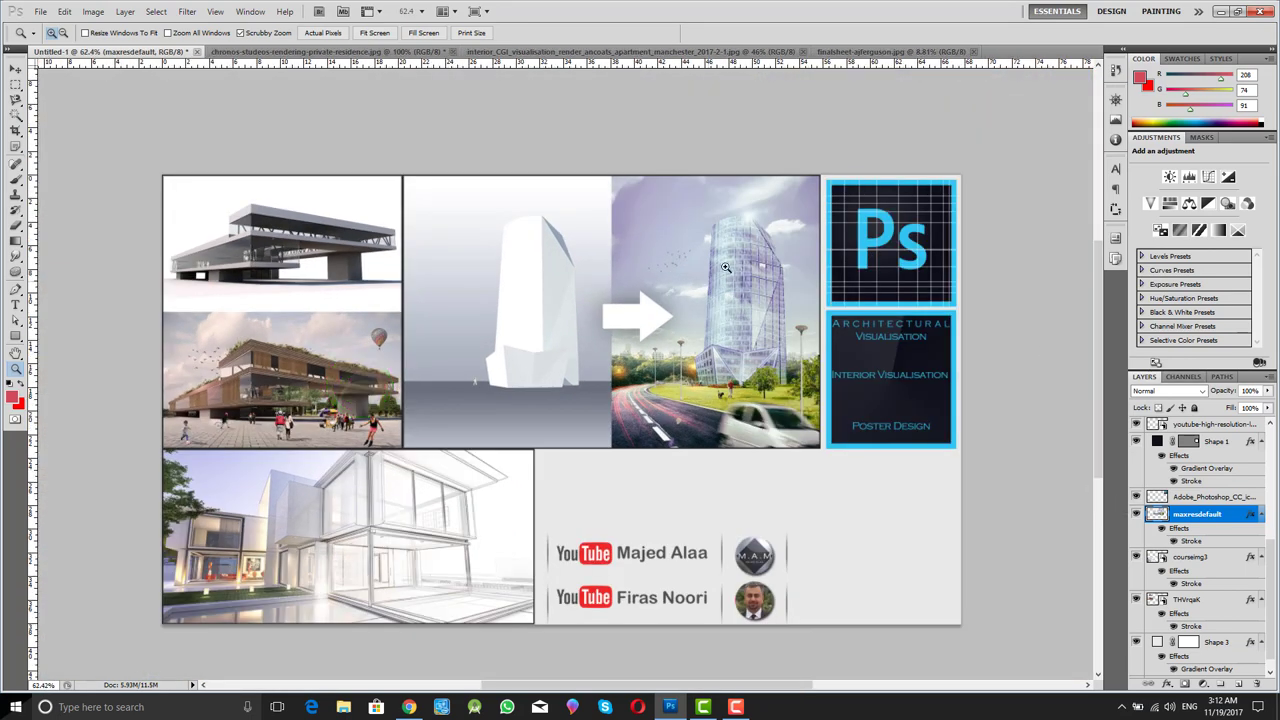
Step: Hide and re-show the maxresdefault layer, then zoom in on the tower images
key("m")
left_click(727, 318)
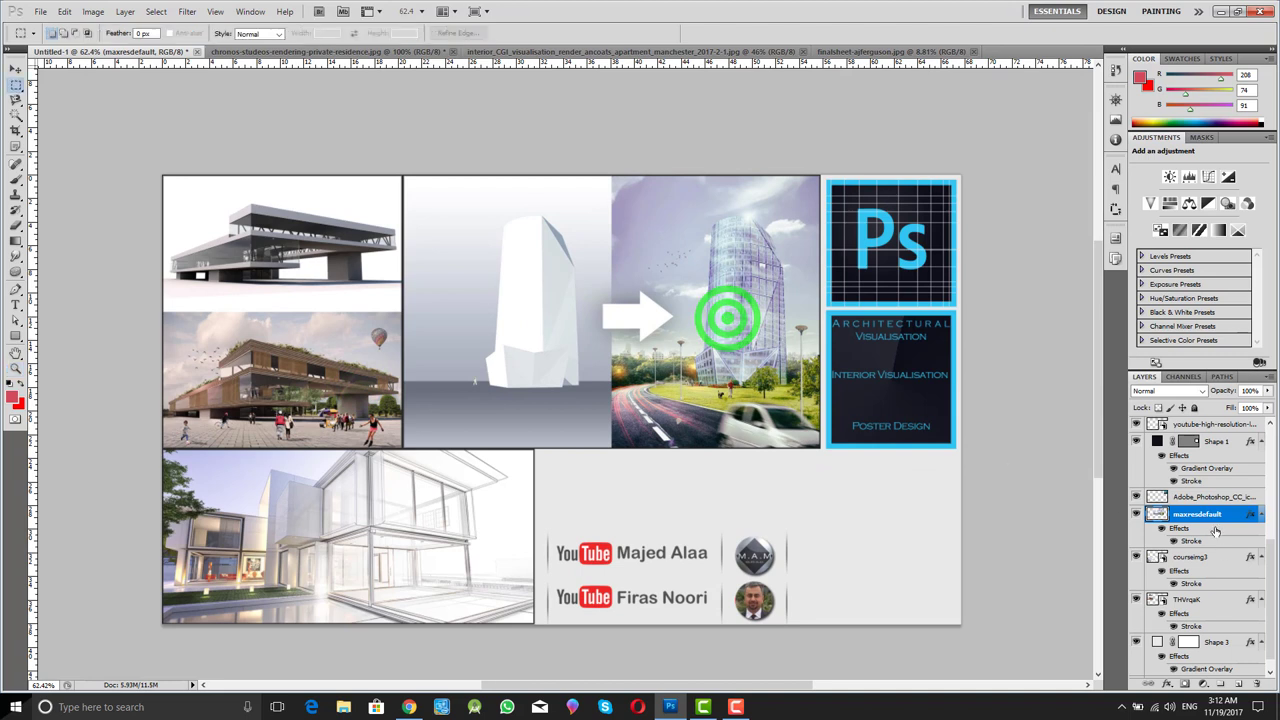
left_click(1195, 556)
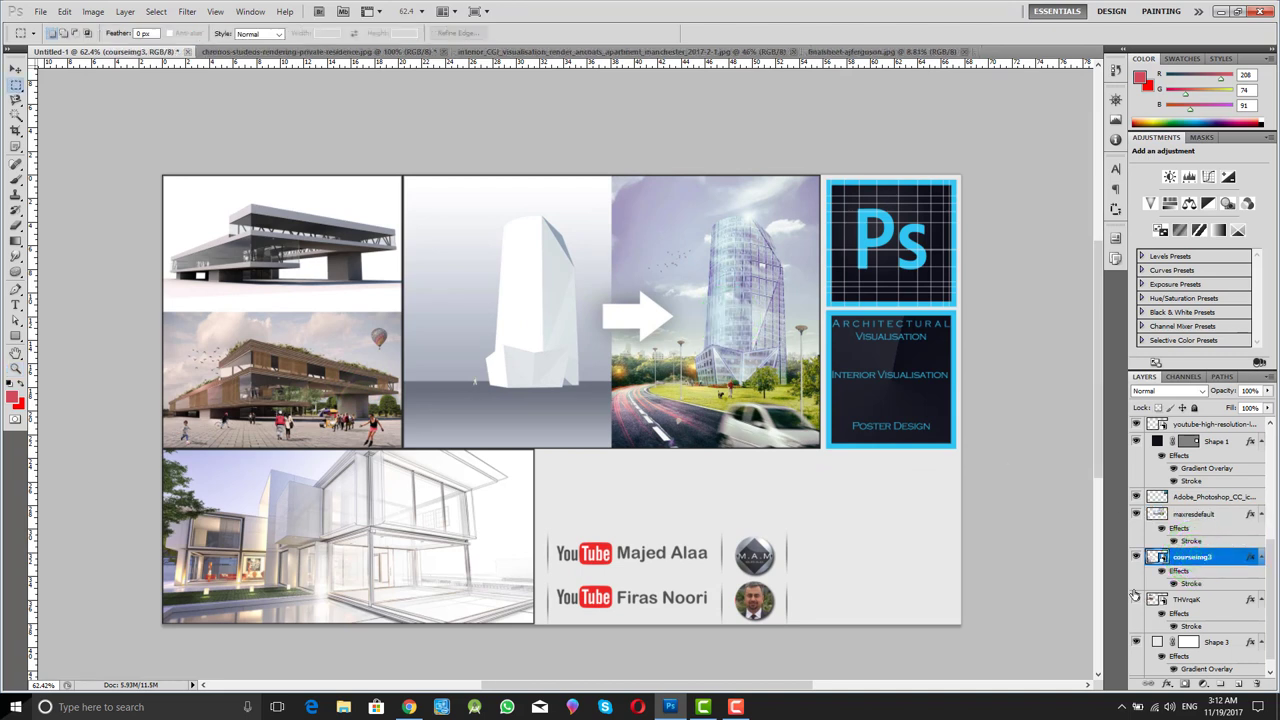
left_click(1194, 514)
left_click(1136, 513)
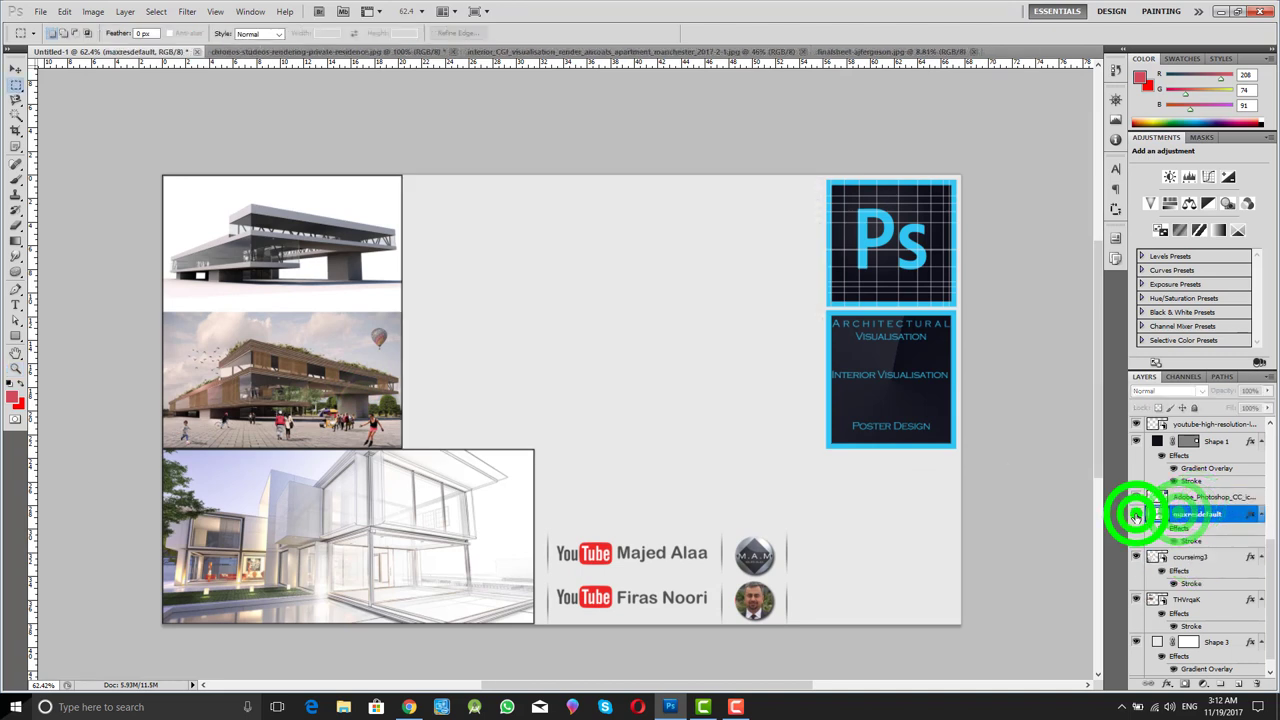
left_click(1136, 513)
key("z")
left_click_drag(755, 278, 757, 277)
Step: Use the Magic Wand to try colour selections on the glass tower and sky
key("w")
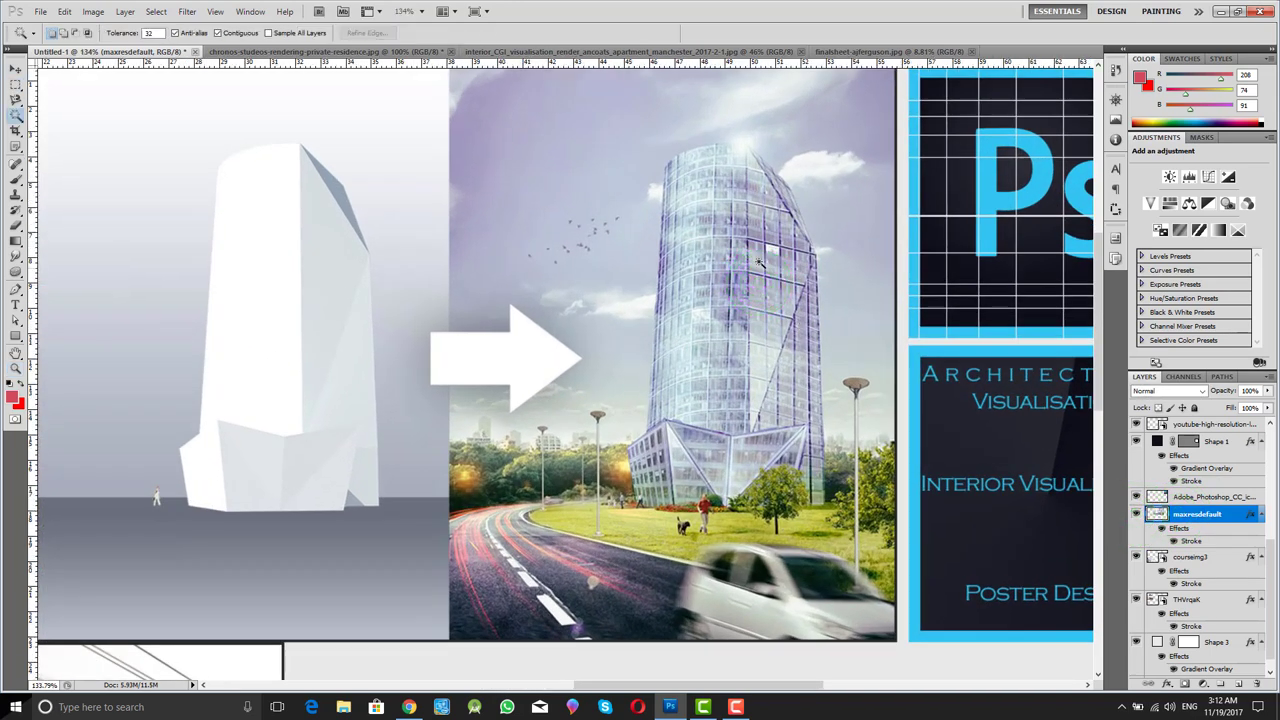
left_click(15, 118)
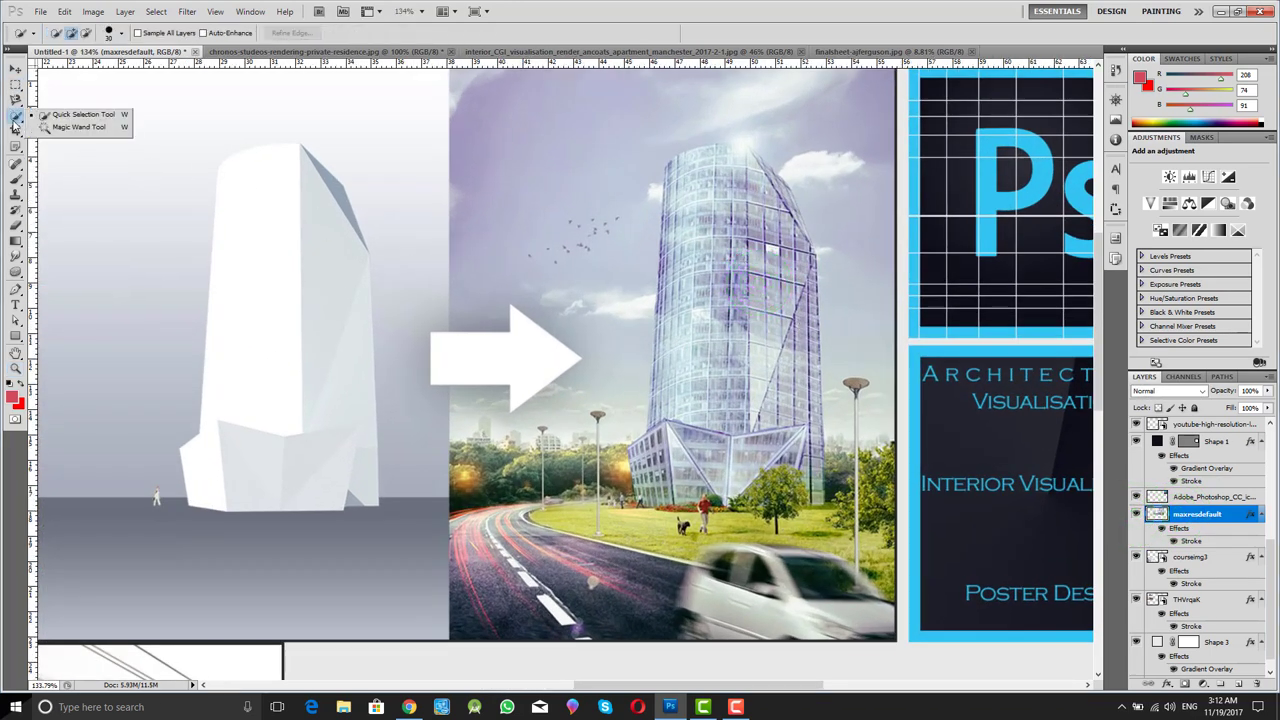
left_click(79, 128)
left_click(722, 265)
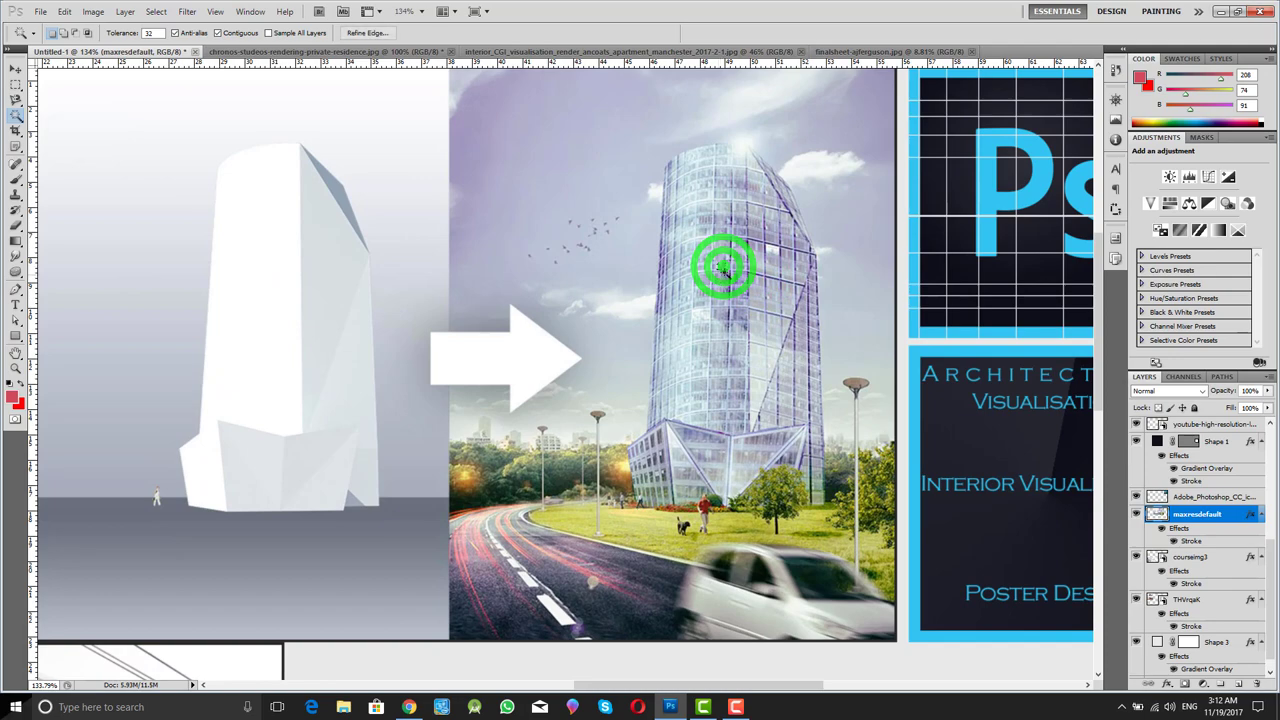
left_click(724, 240)
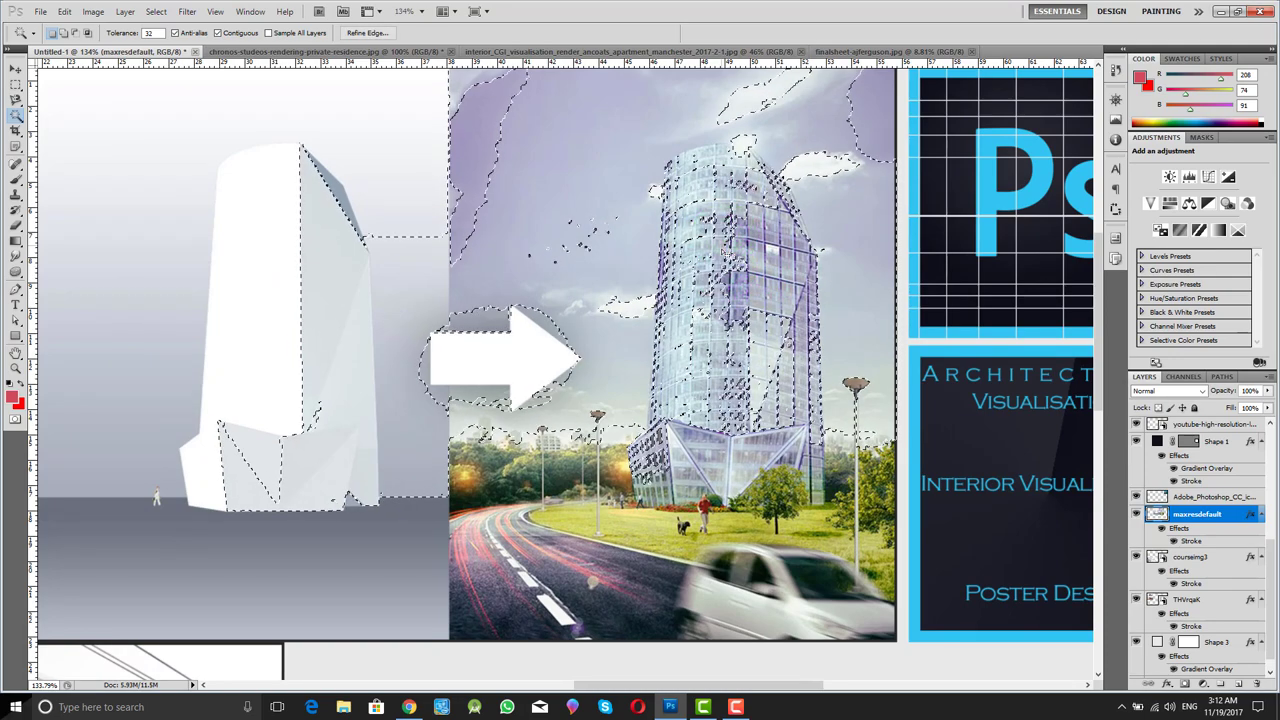
left_click(697, 280)
left_click(703, 249)
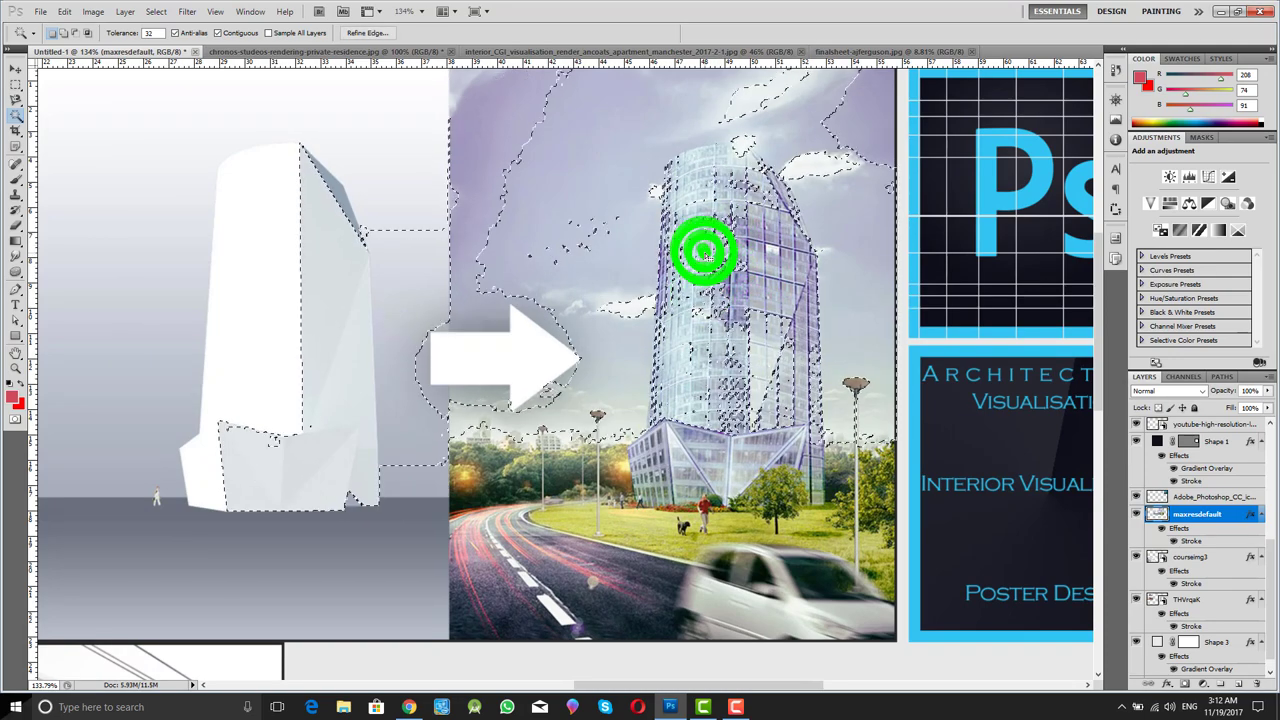
left_click(606, 234)
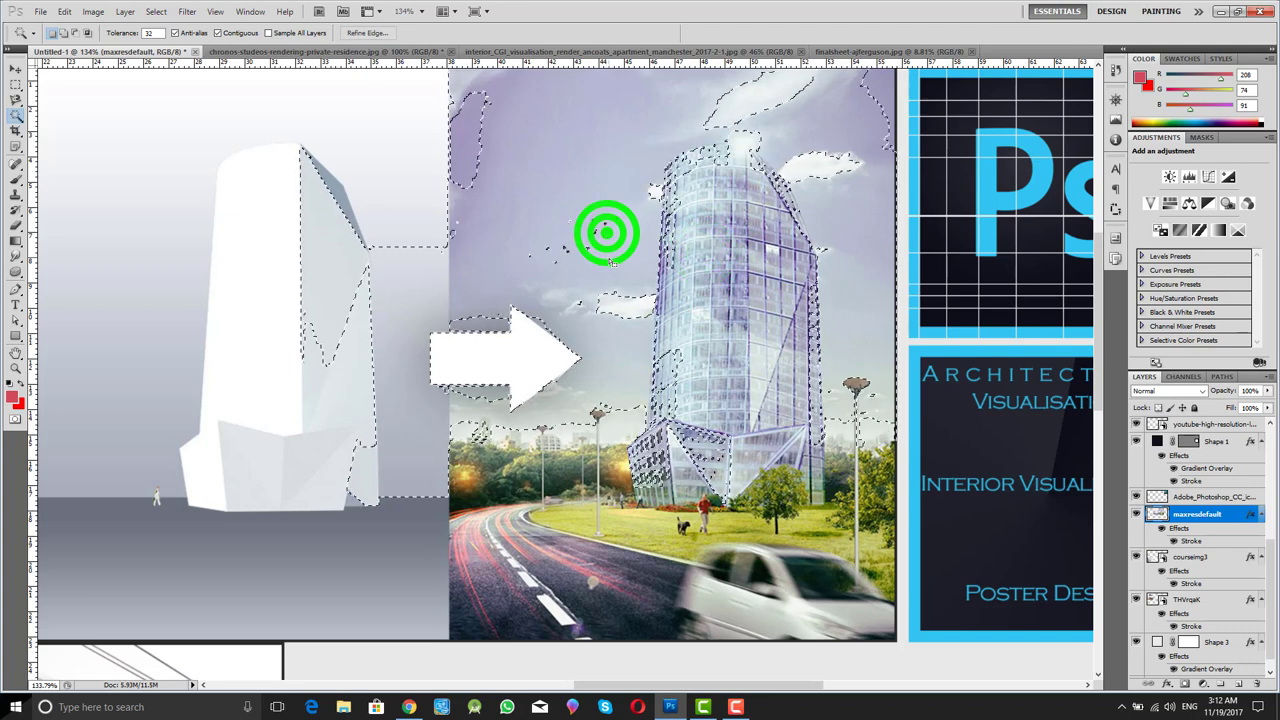
Step: Try more colour selections on the tower, sky and arrow, then clear the selection
left_click(610, 258)
left_click(636, 300)
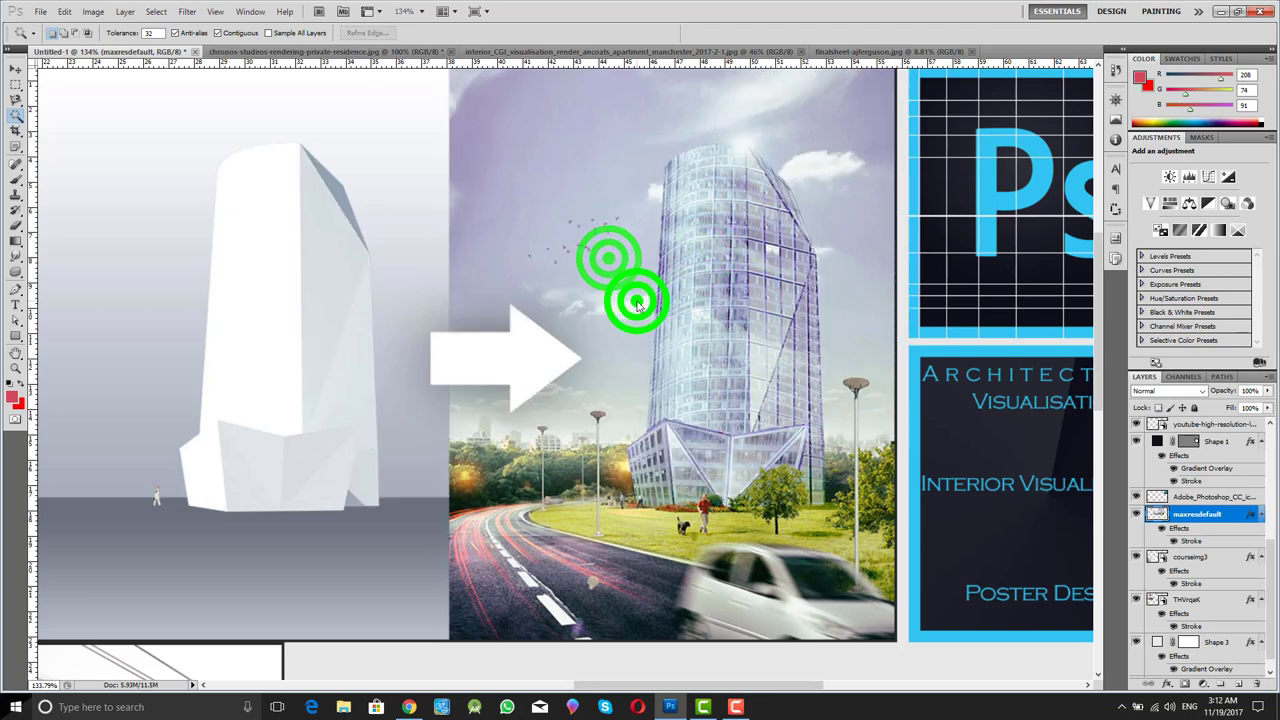
left_click(563, 297)
left_click(771, 382)
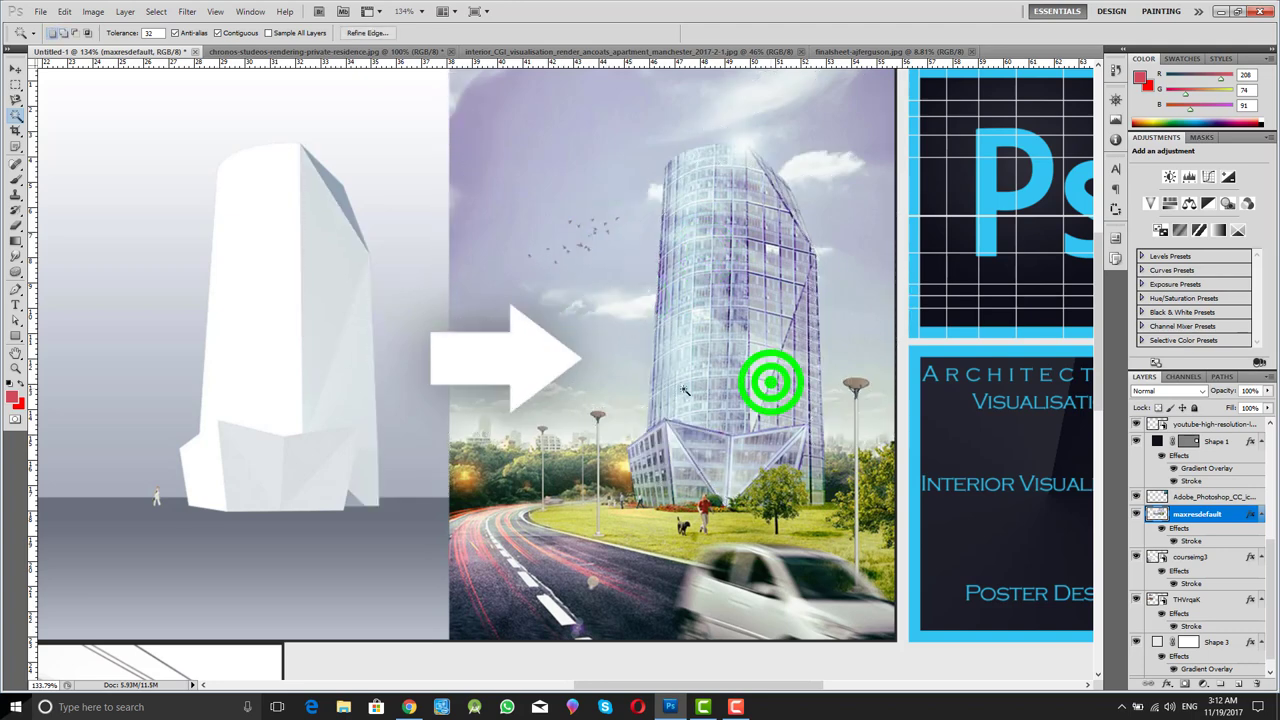
left_click(543, 360)
left_click(683, 348)
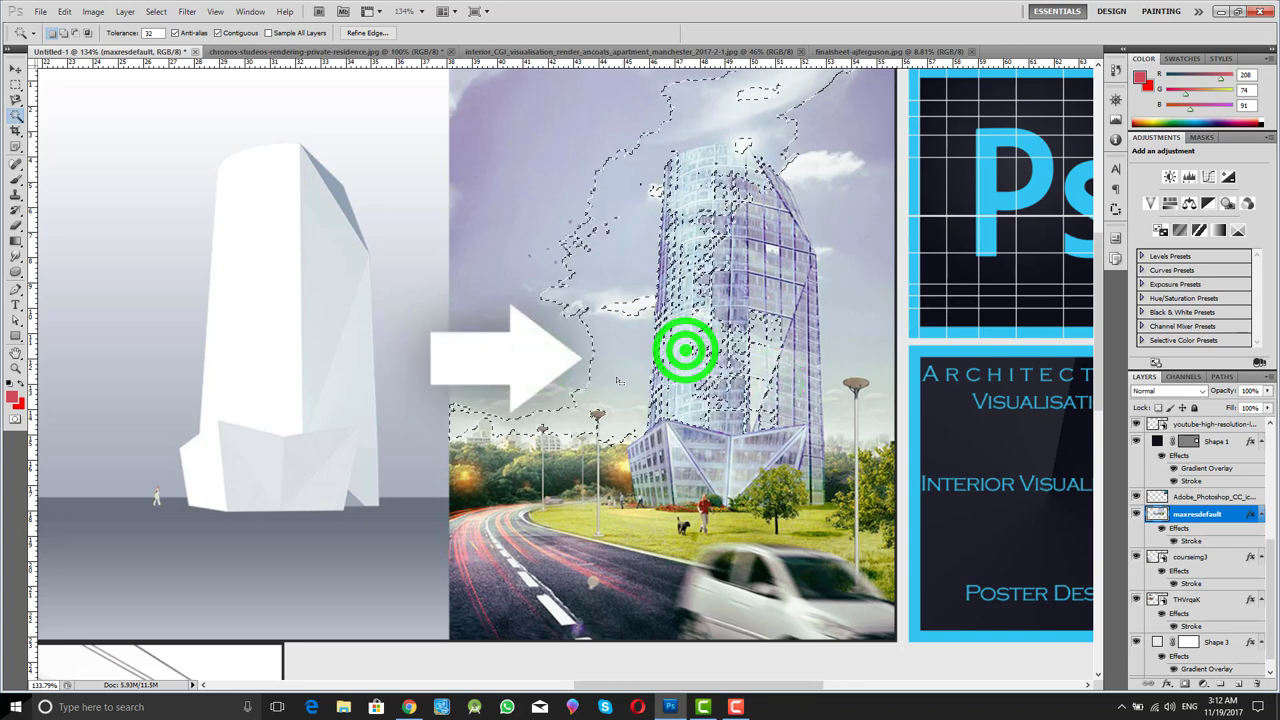
key("m")
left_click(740, 345)
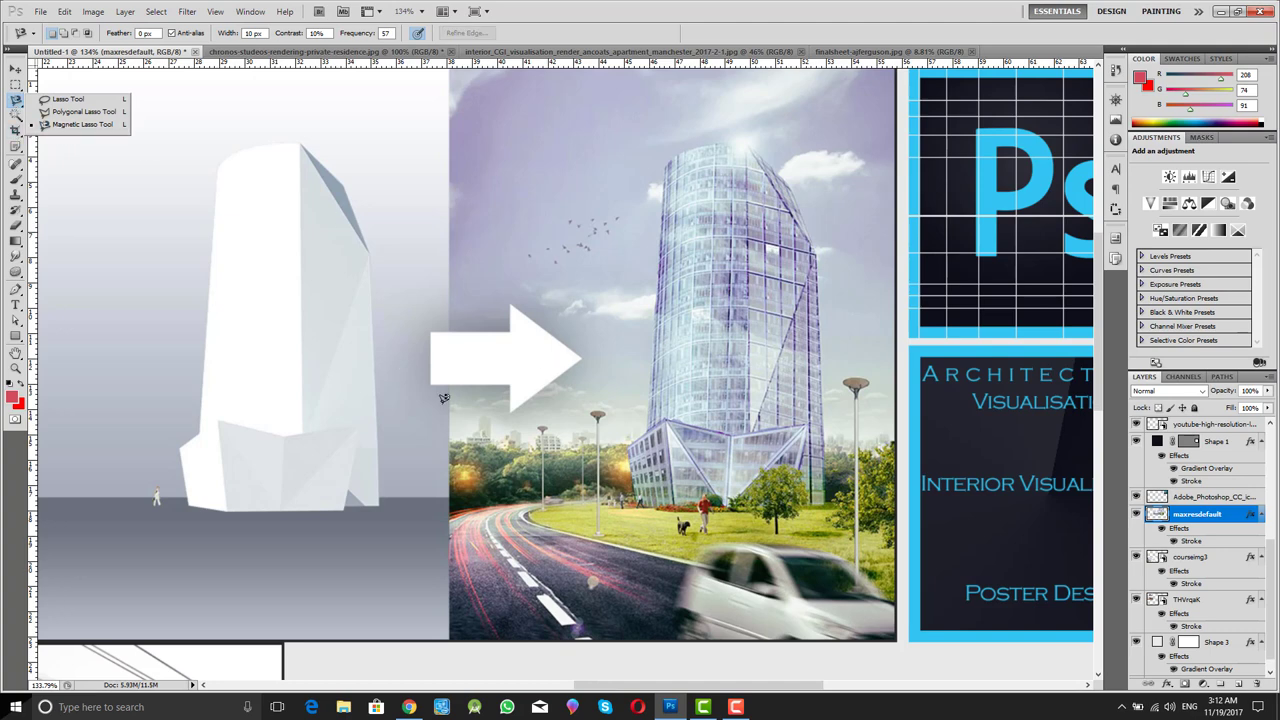
left_click(16, 116)
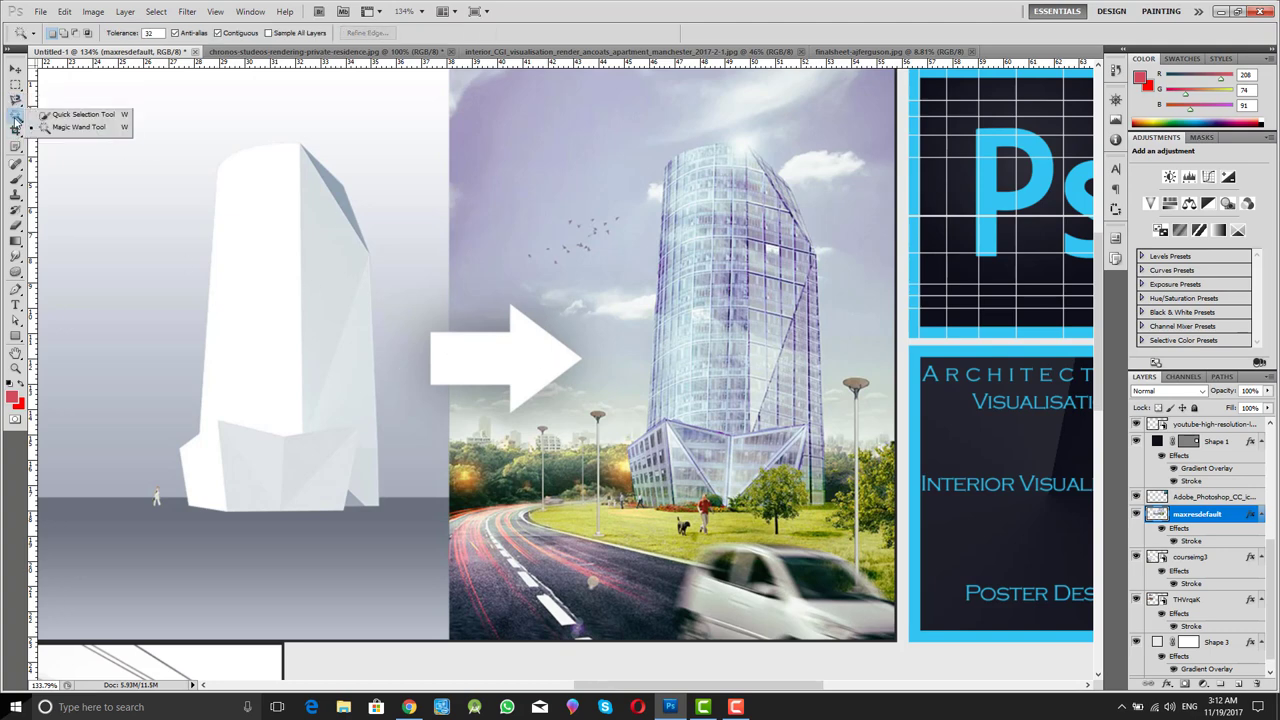
left_click(68, 129)
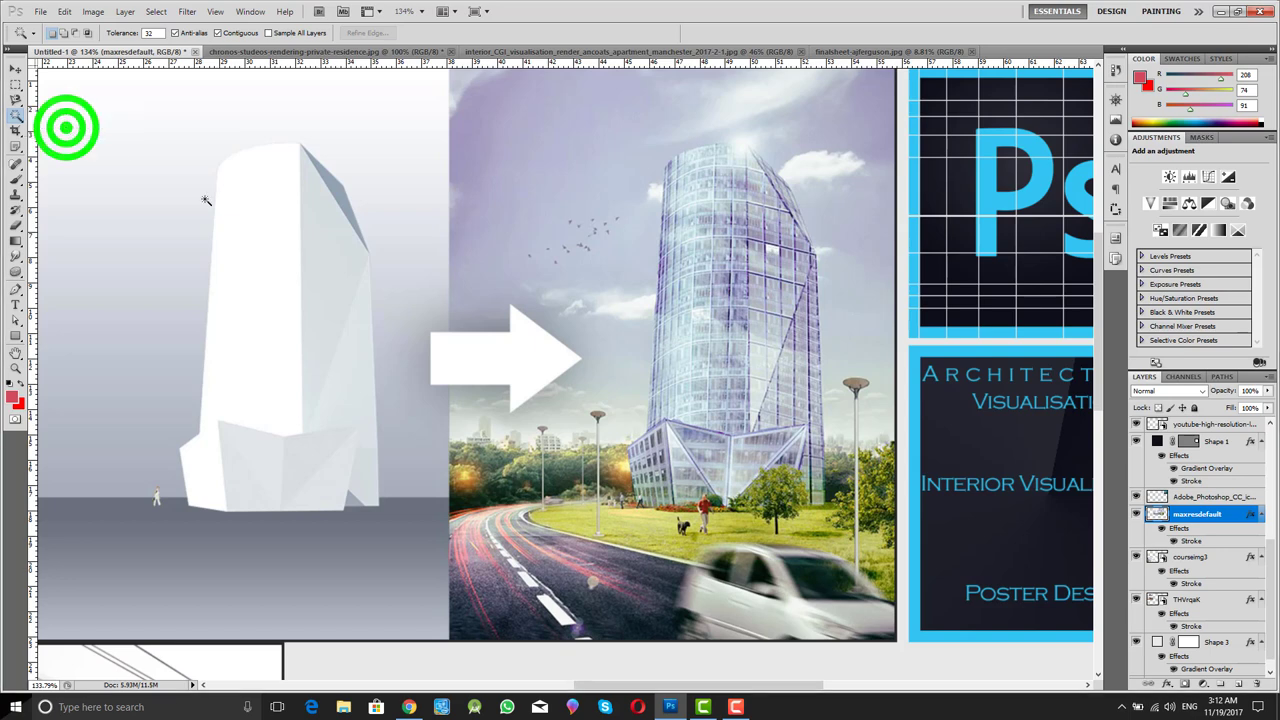
left_click(480, 358)
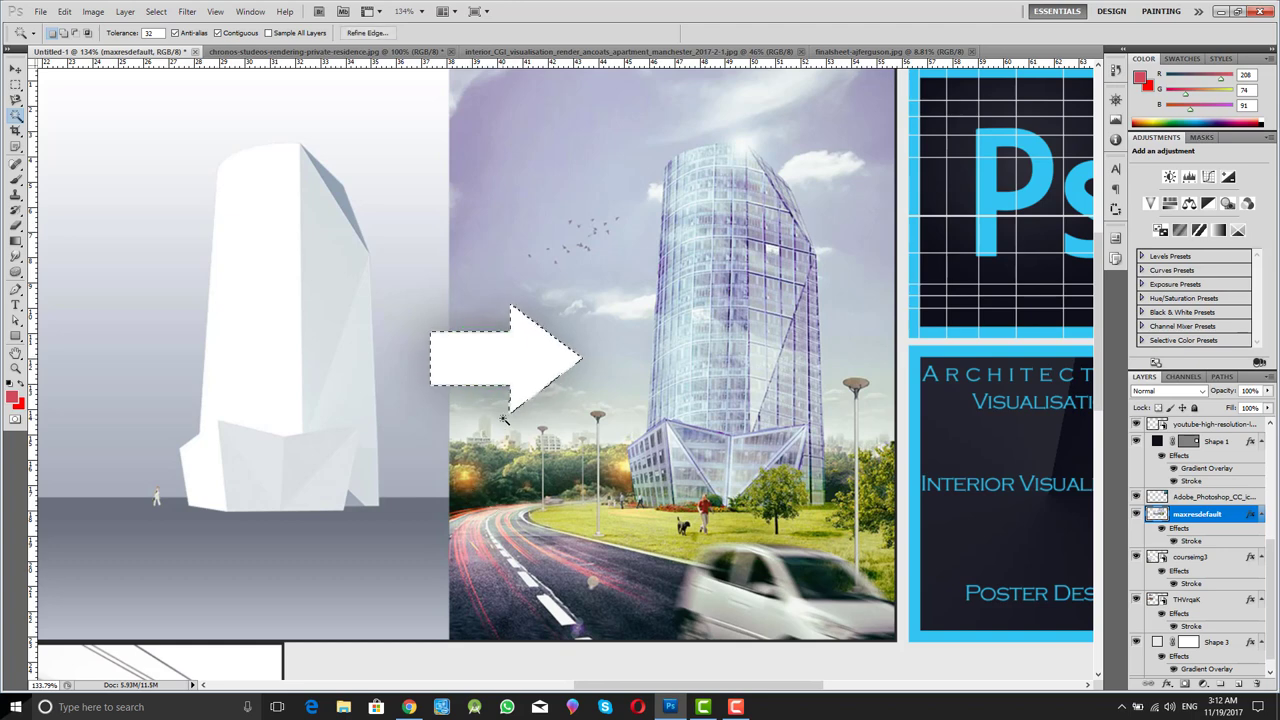
key("m")
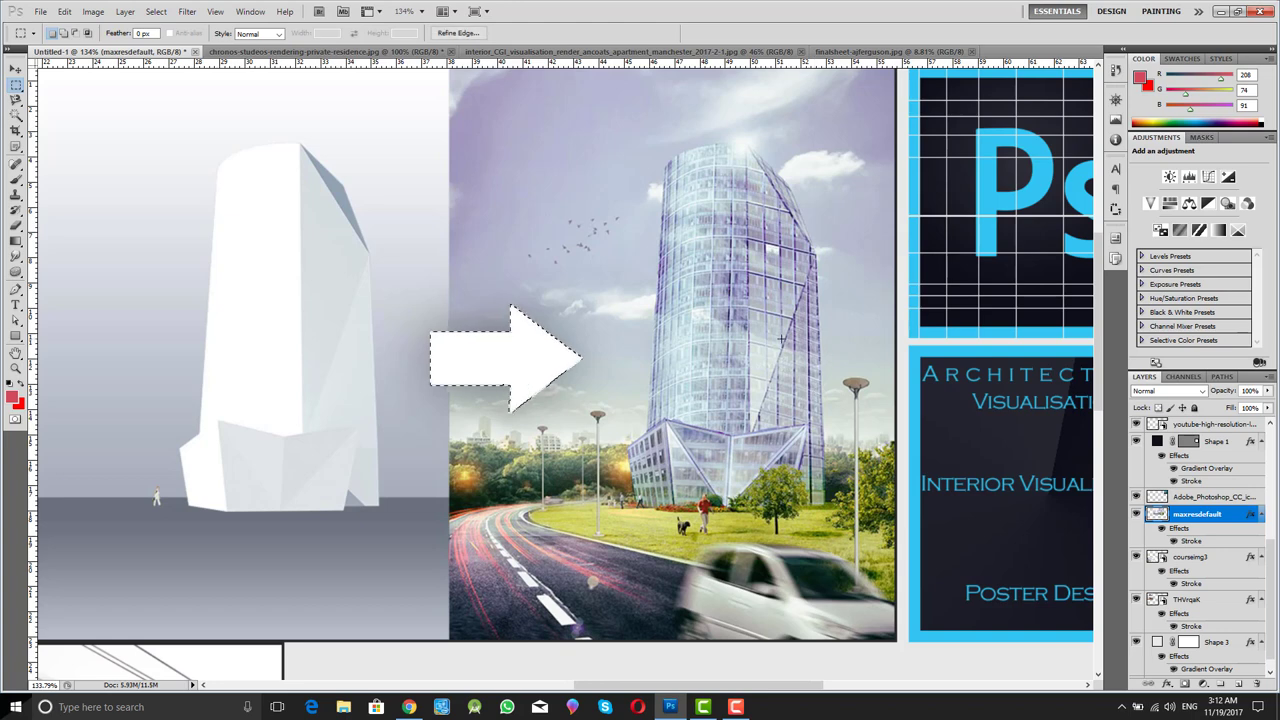
left_click(782, 338)
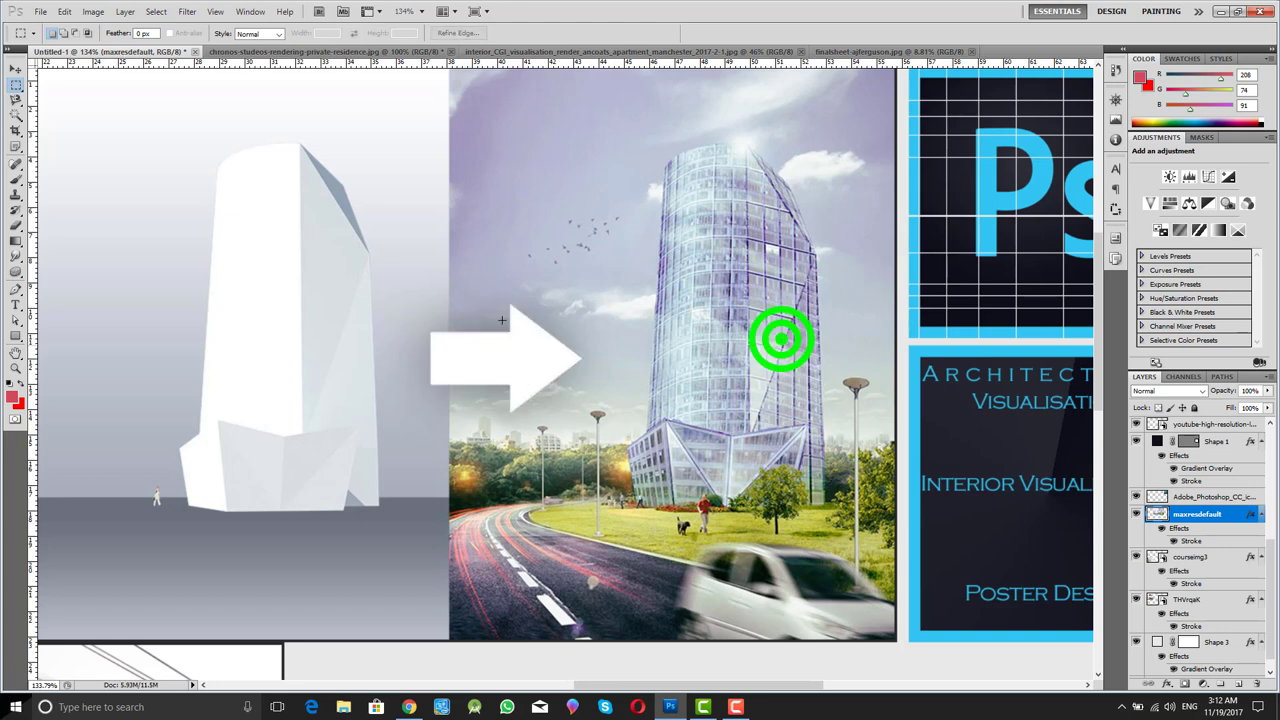
left_click(15, 131)
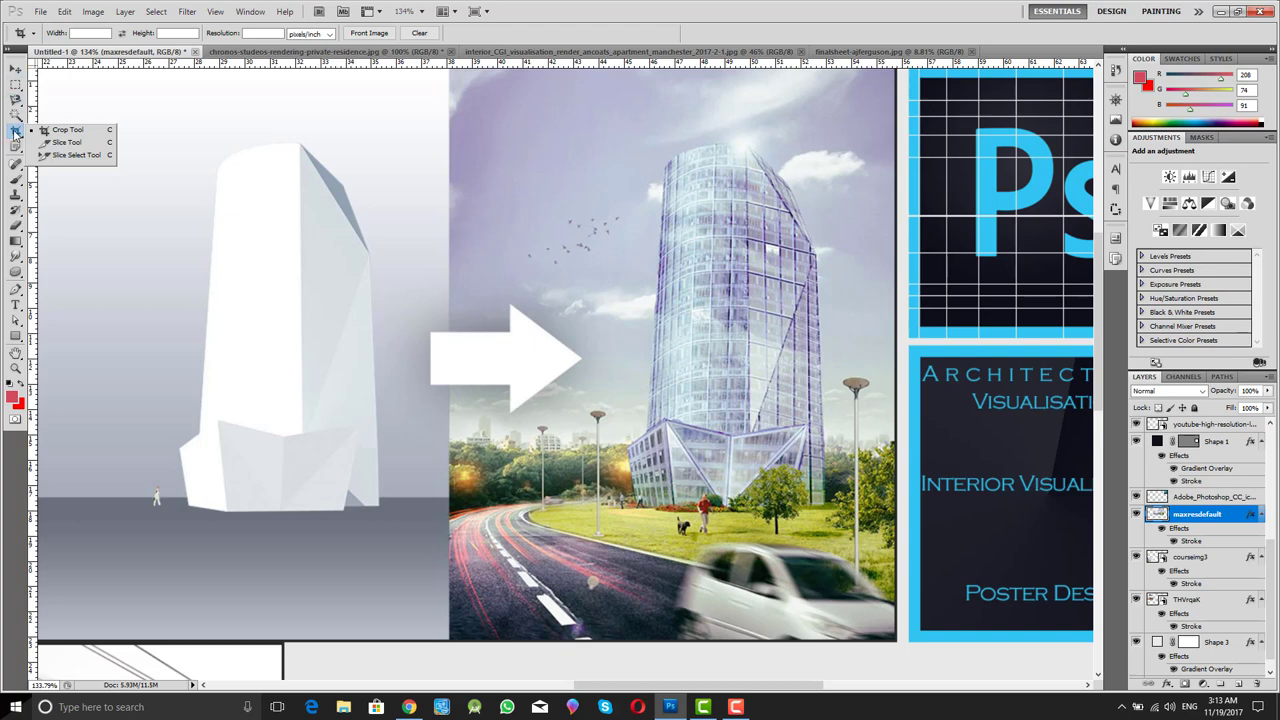
left_click(15, 132)
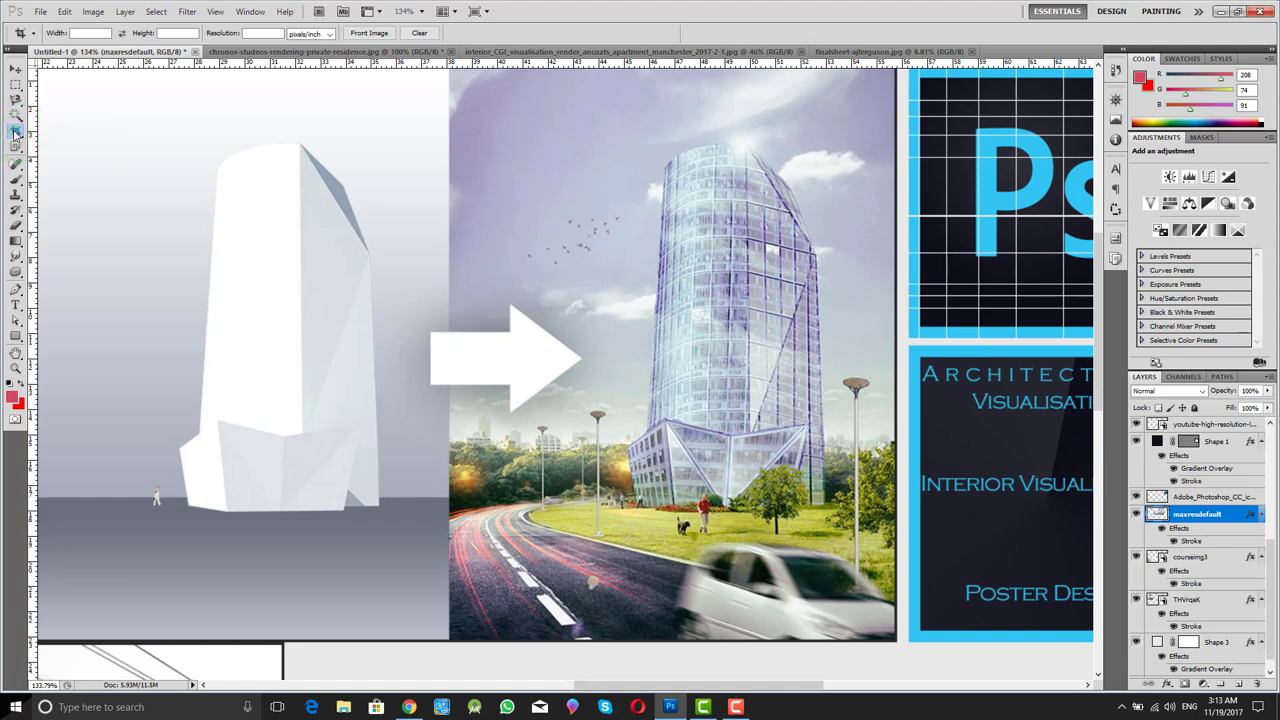
left_click(15, 132)
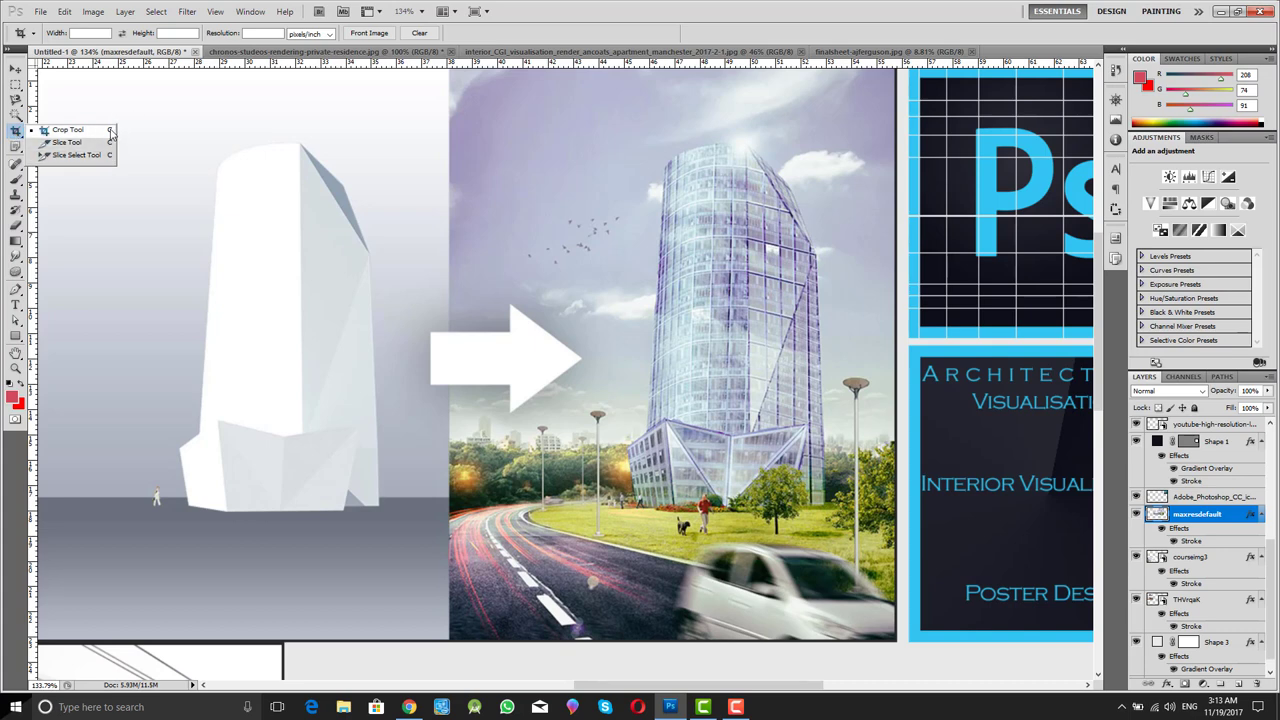
left_click(18, 118)
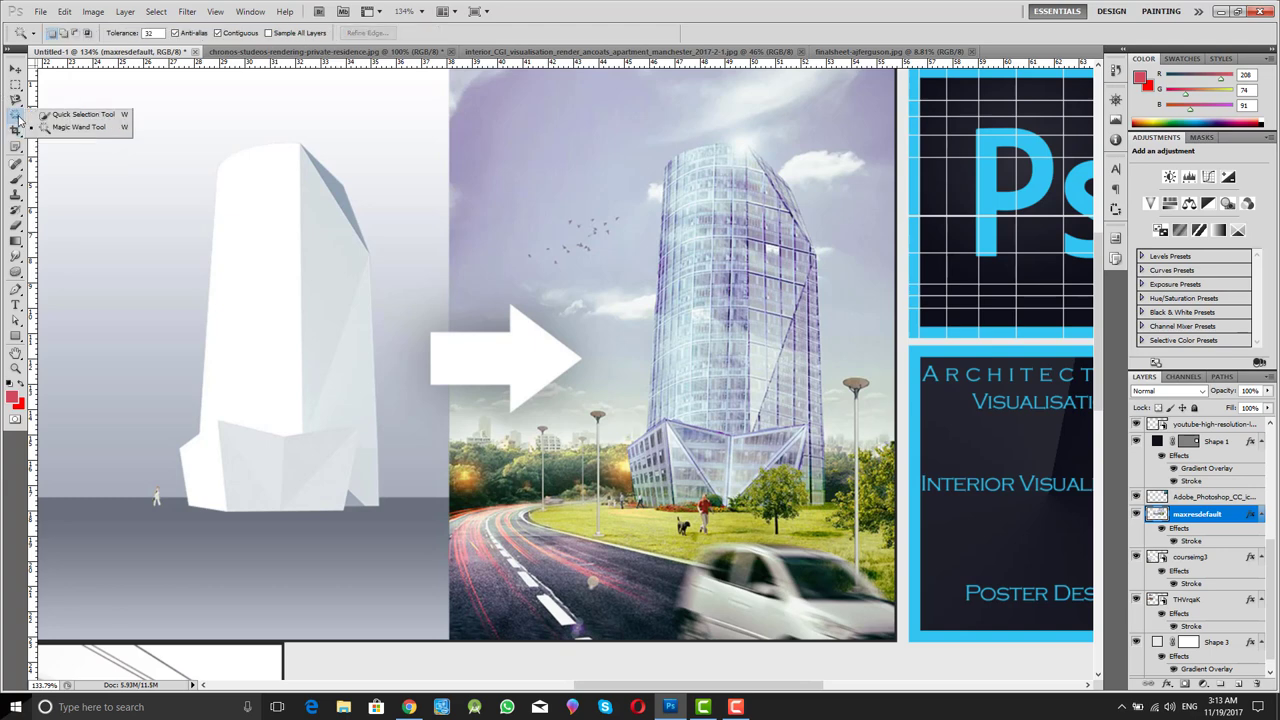
left_click(16, 102)
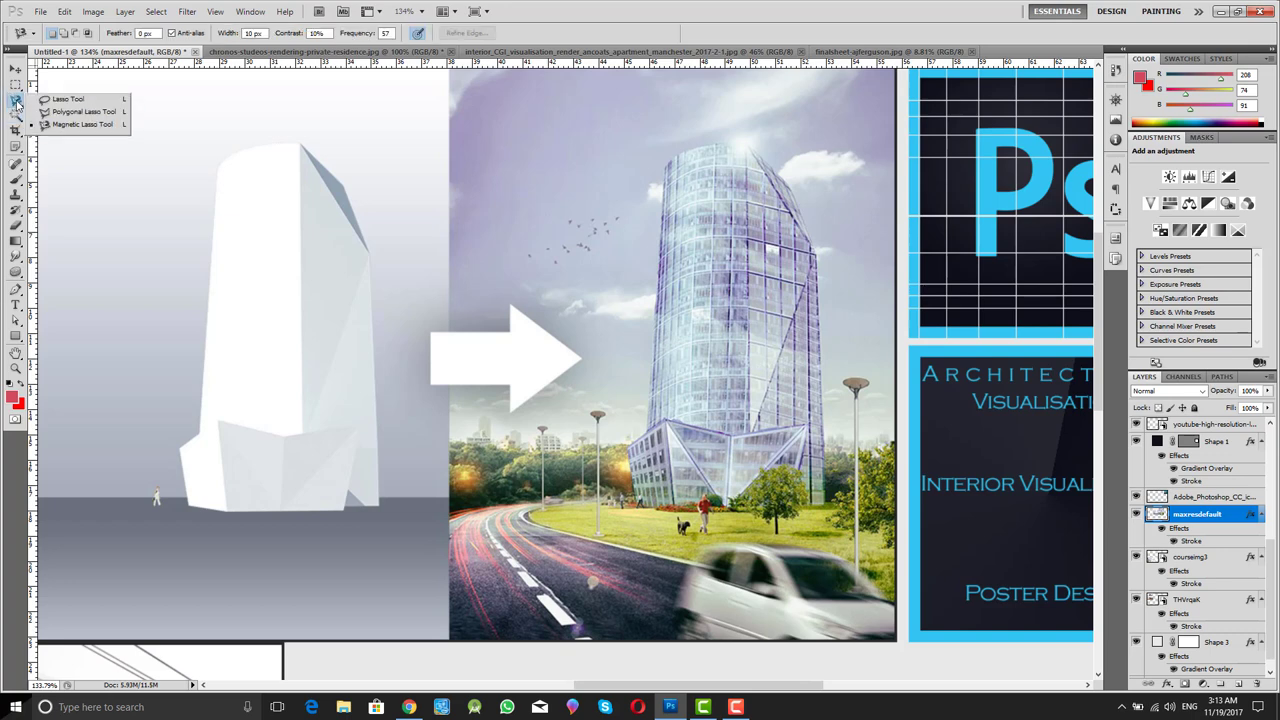
left_click(17, 88)
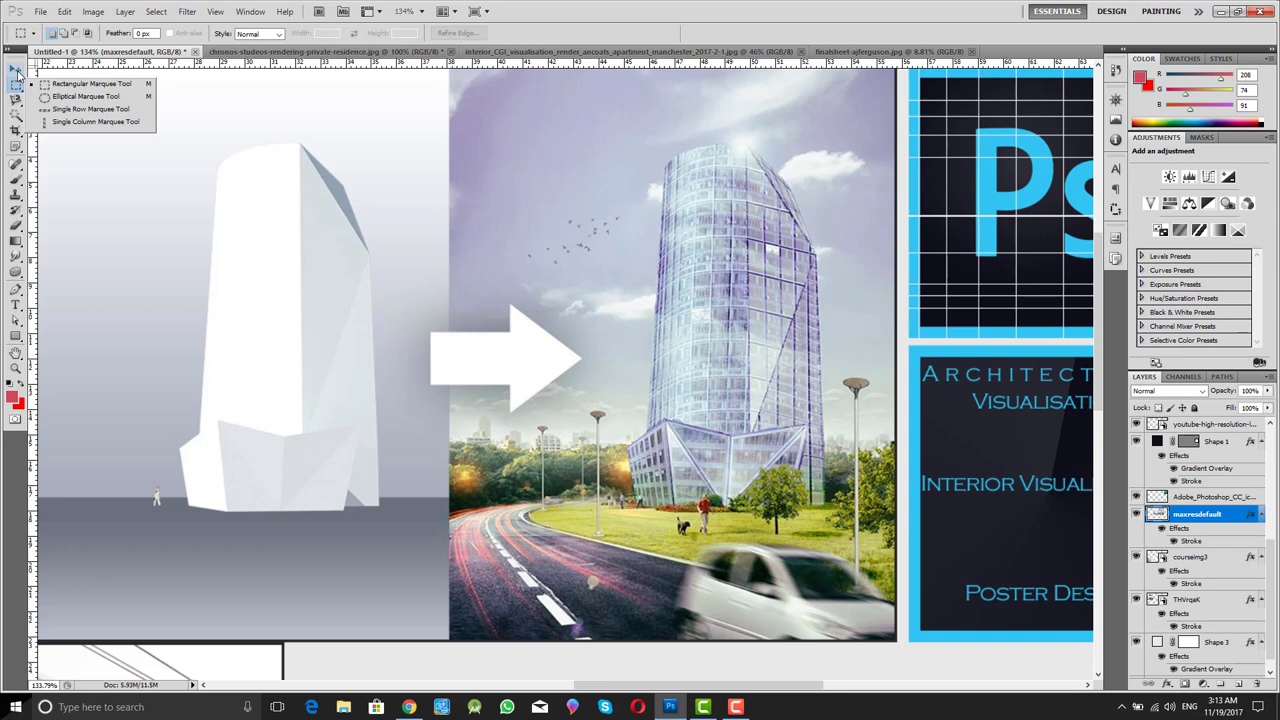
left_click(17, 74)
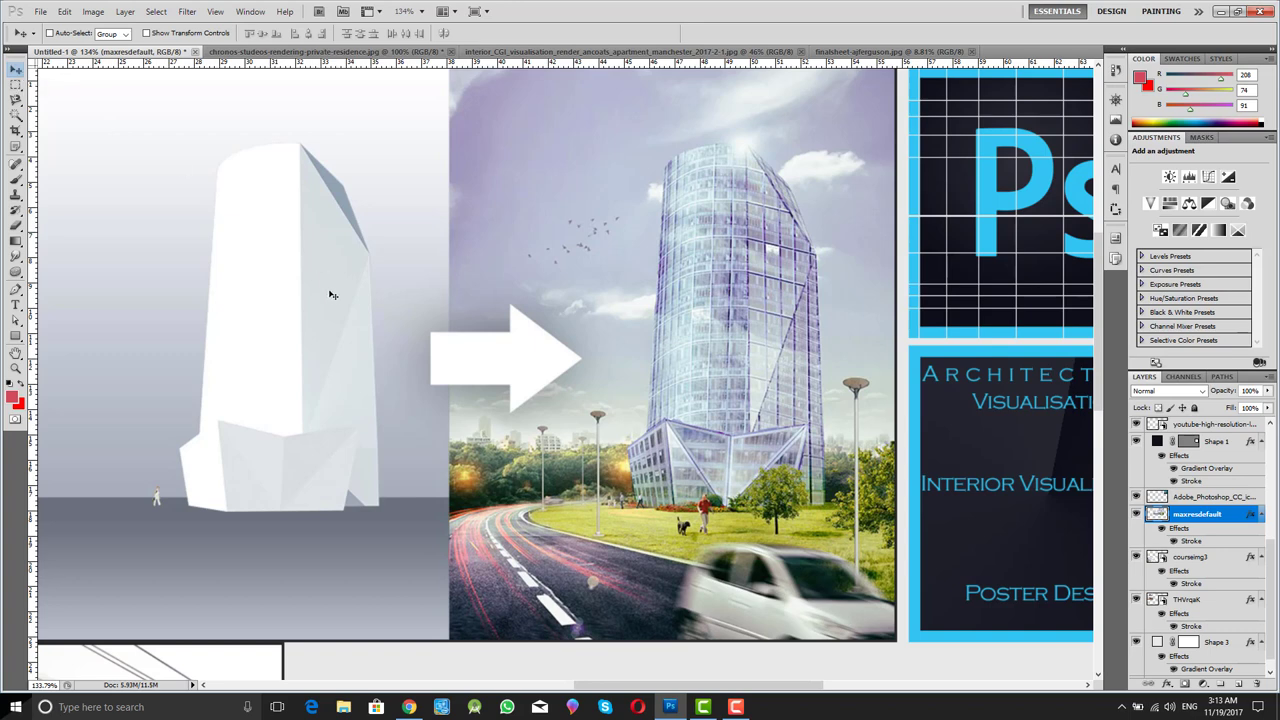
Step: Zoom out and fit the whole banner, with the channel name strip, on screen at 76.9%
key("c")
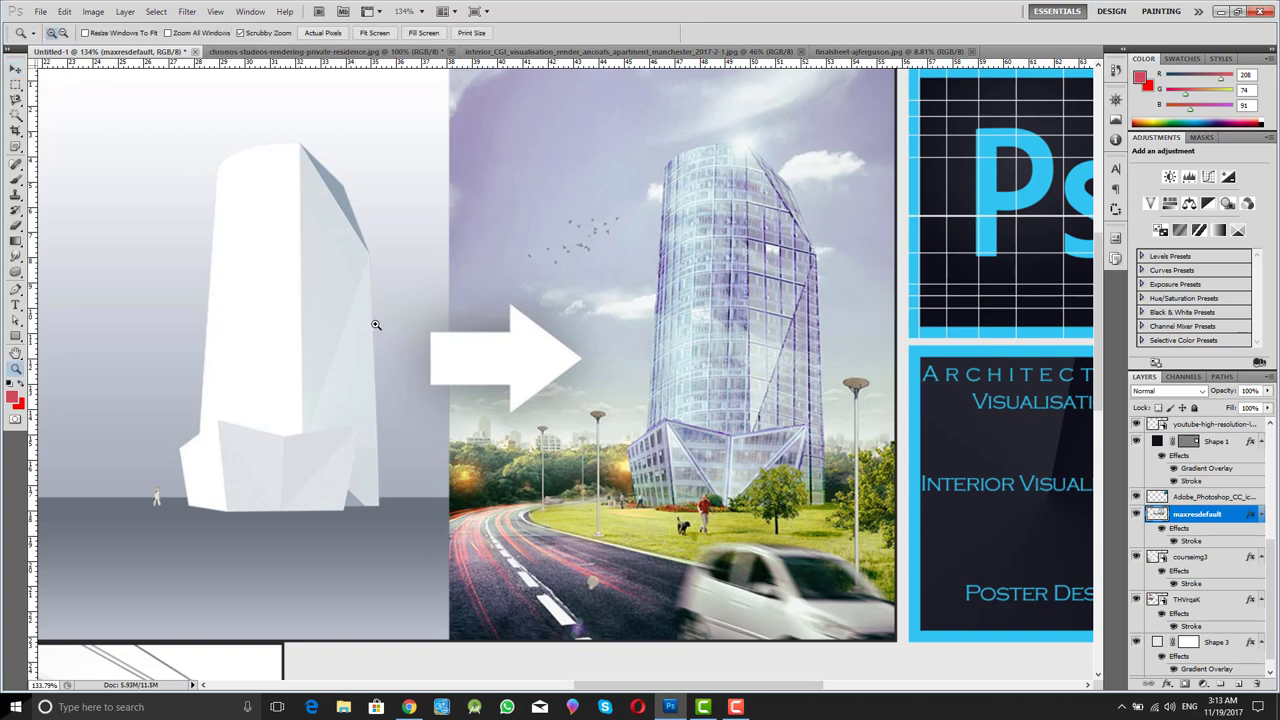
left_click(15, 134)
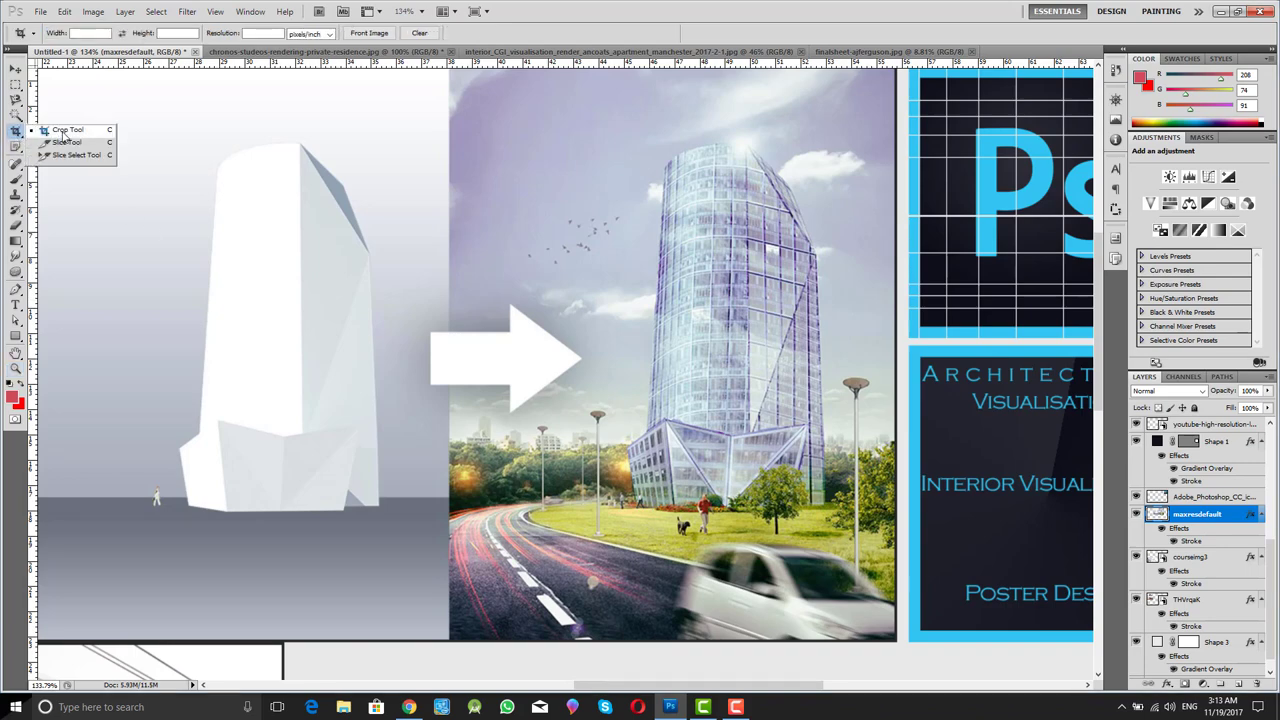
left_click(20, 128)
key("z")
left_click(586, 286, "alt")
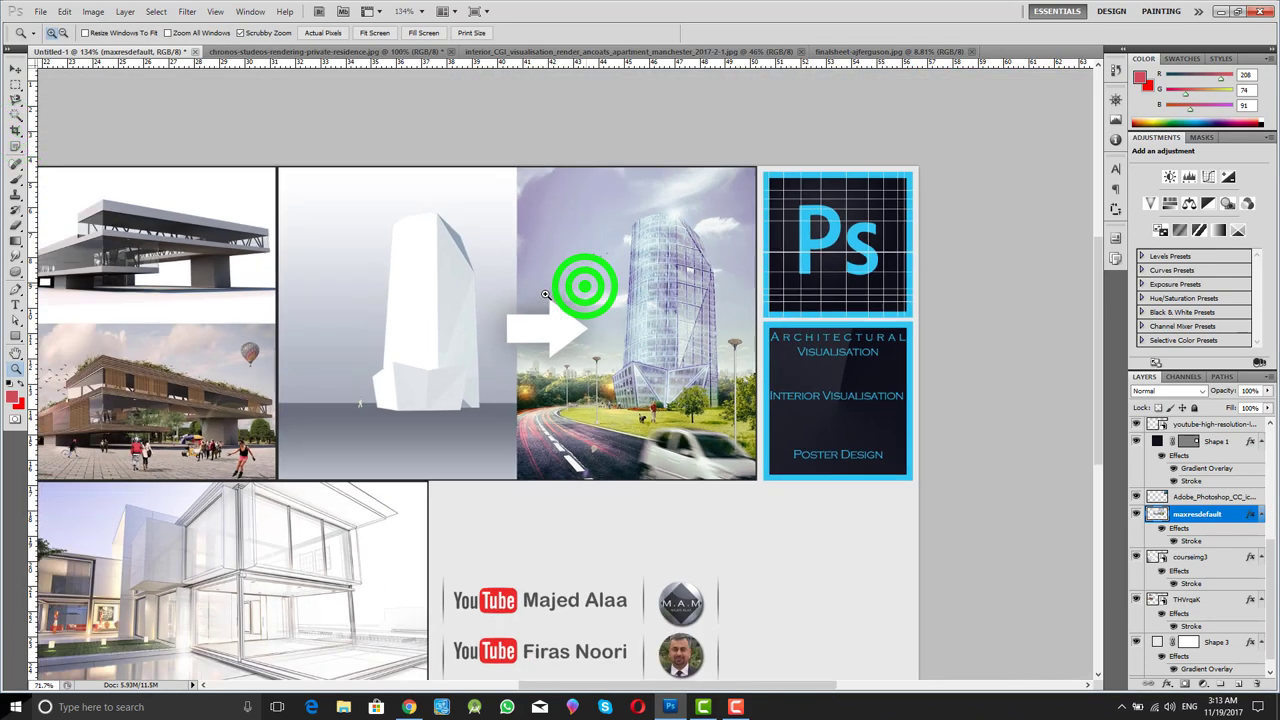
left_click(546, 293, "alt")
right_click(345, 382)
left_click(365, 392)
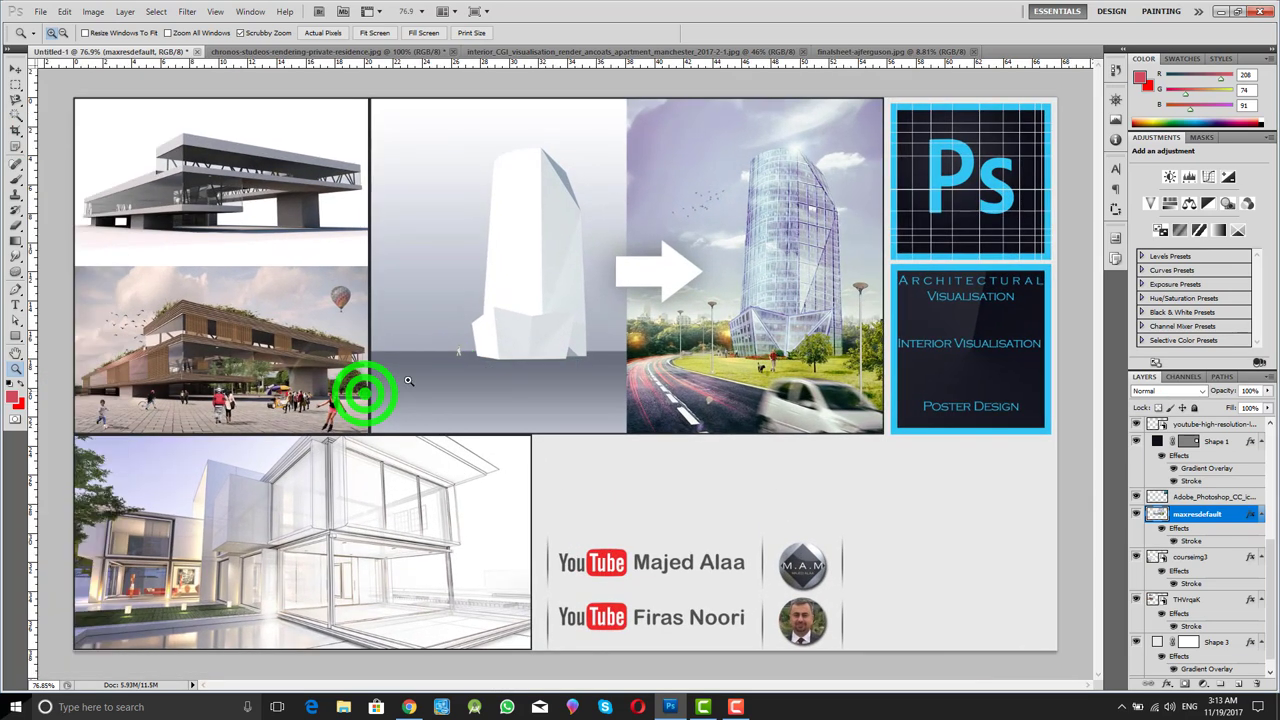
left_click(16, 128)
left_click(48, 130)
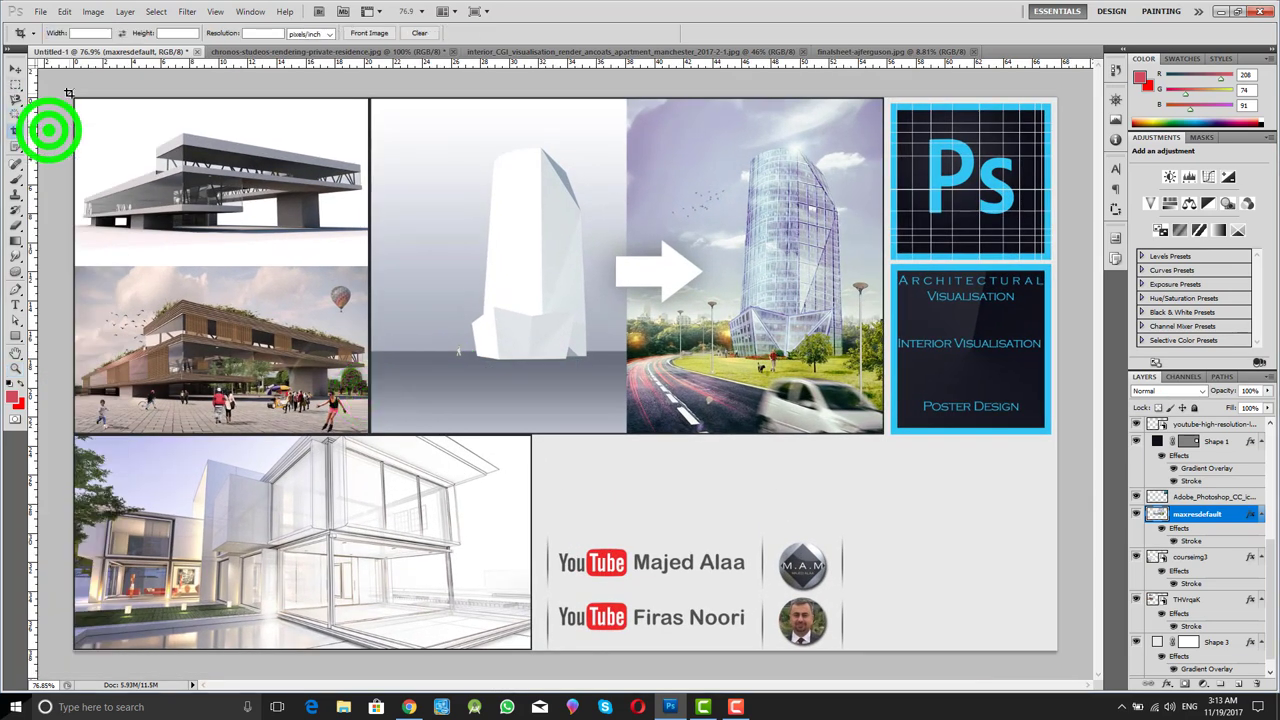
left_click_drag(64, 82, 625, 432)
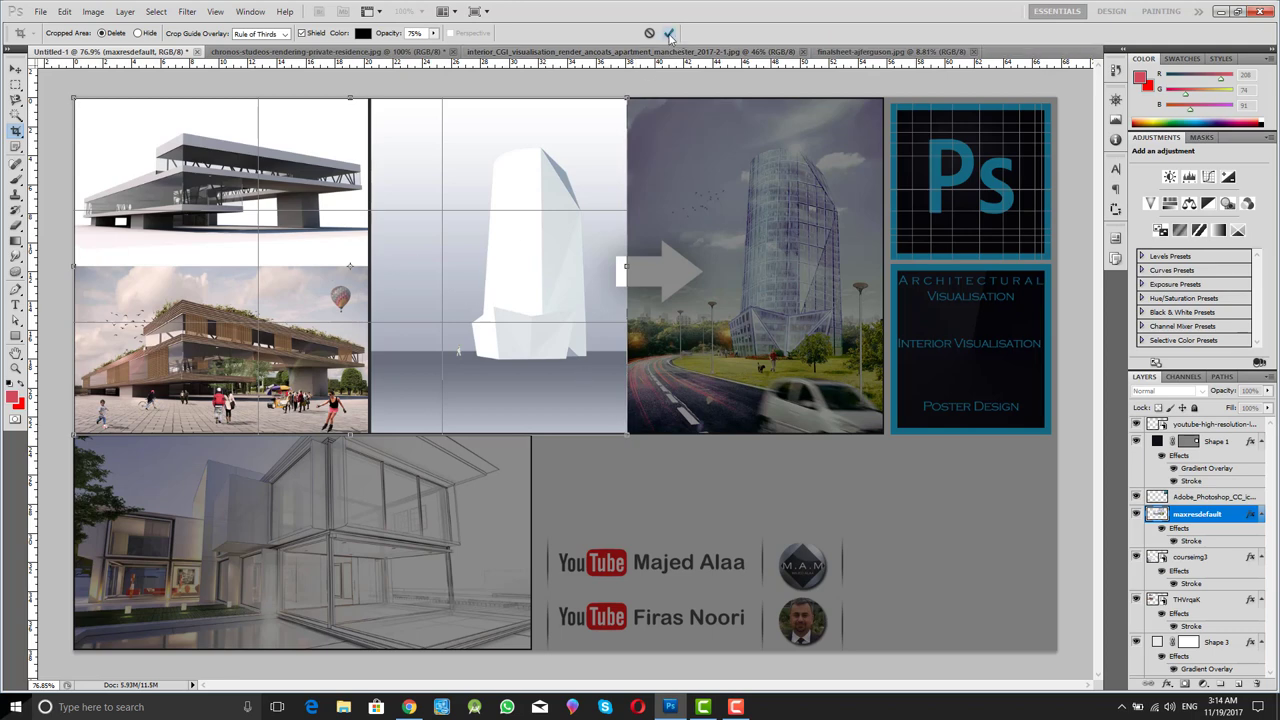
double_click(541, 219)
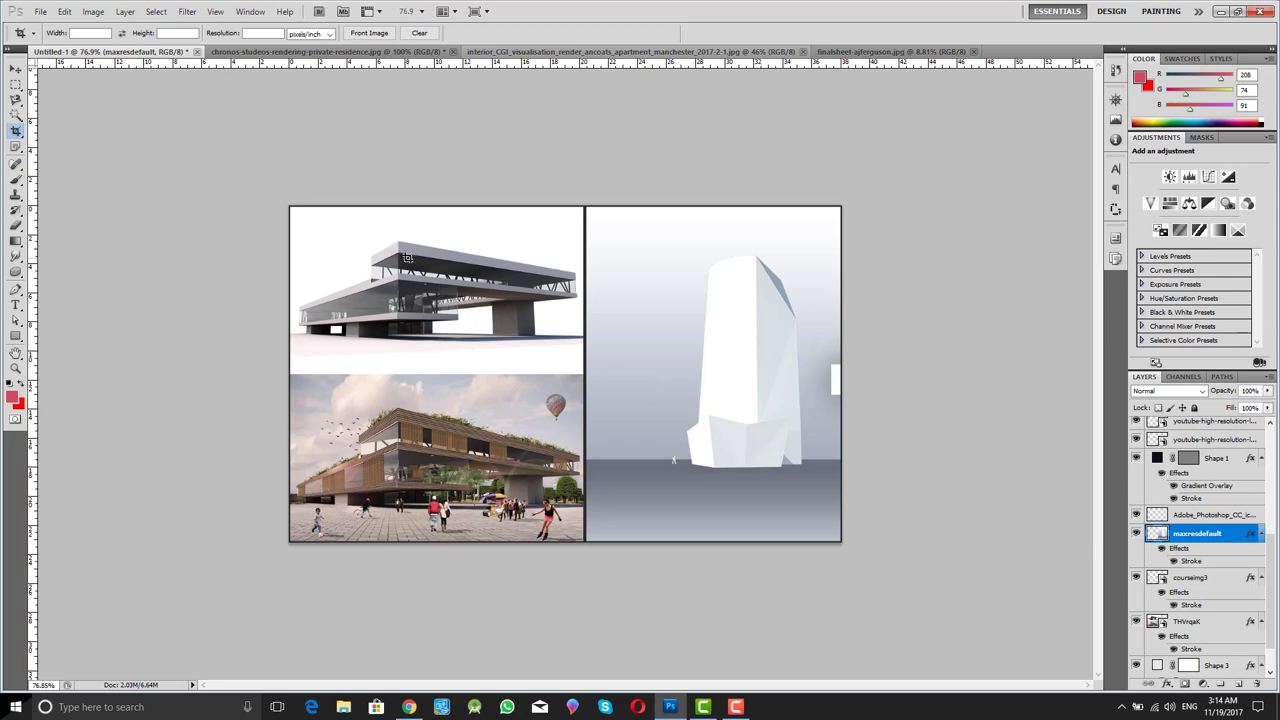
key("ctrl+z")
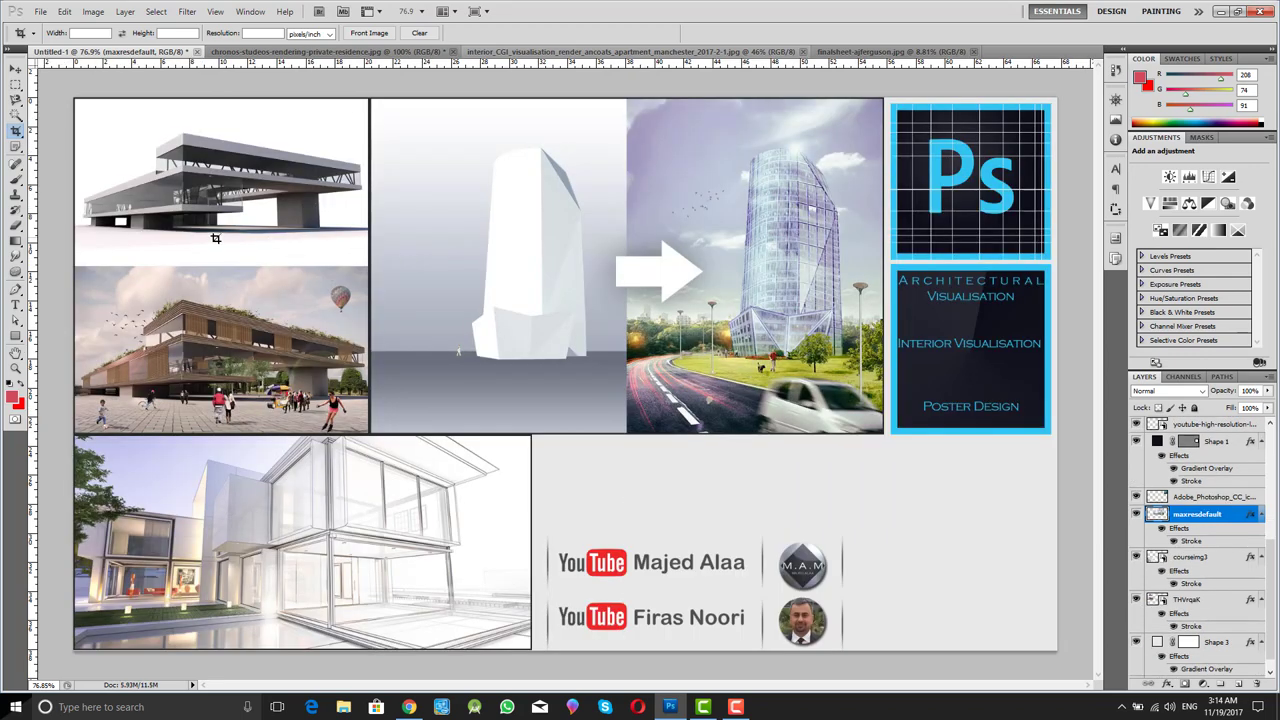
left_click(17, 132)
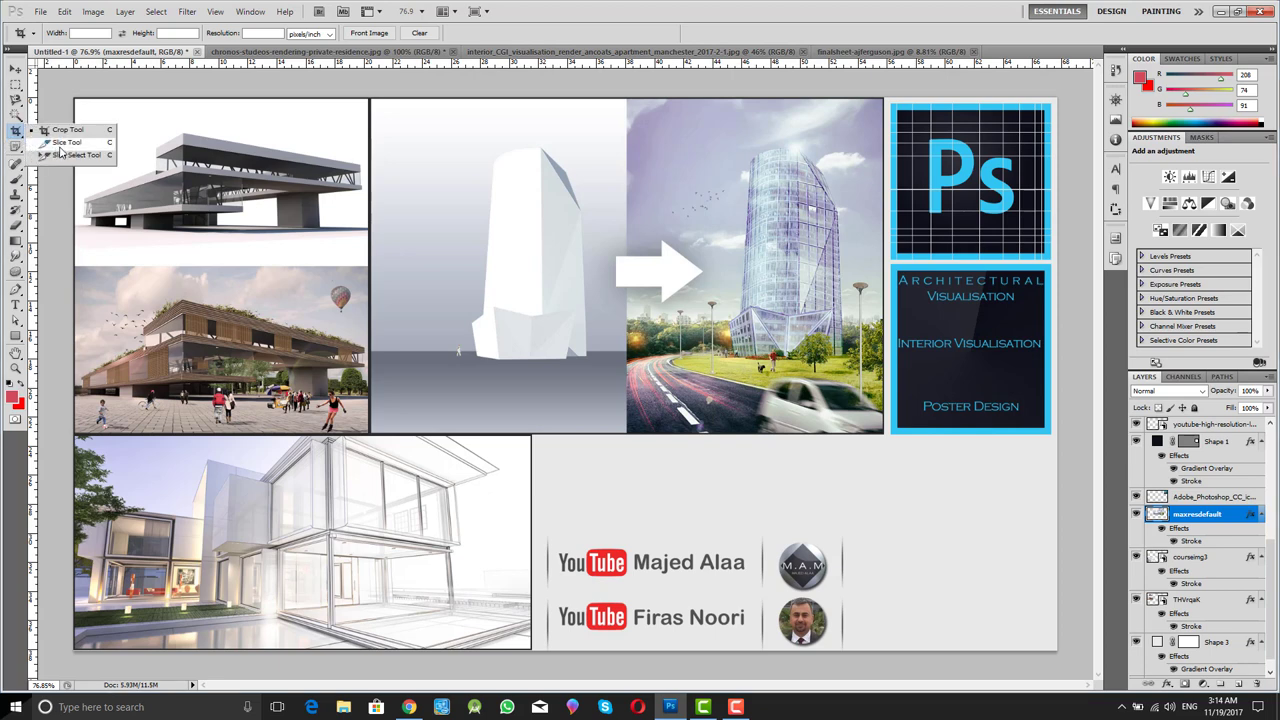
Step: Slice the top-left render, both towers, the logo photos and the house render, then clear the slices
left_click(62, 143)
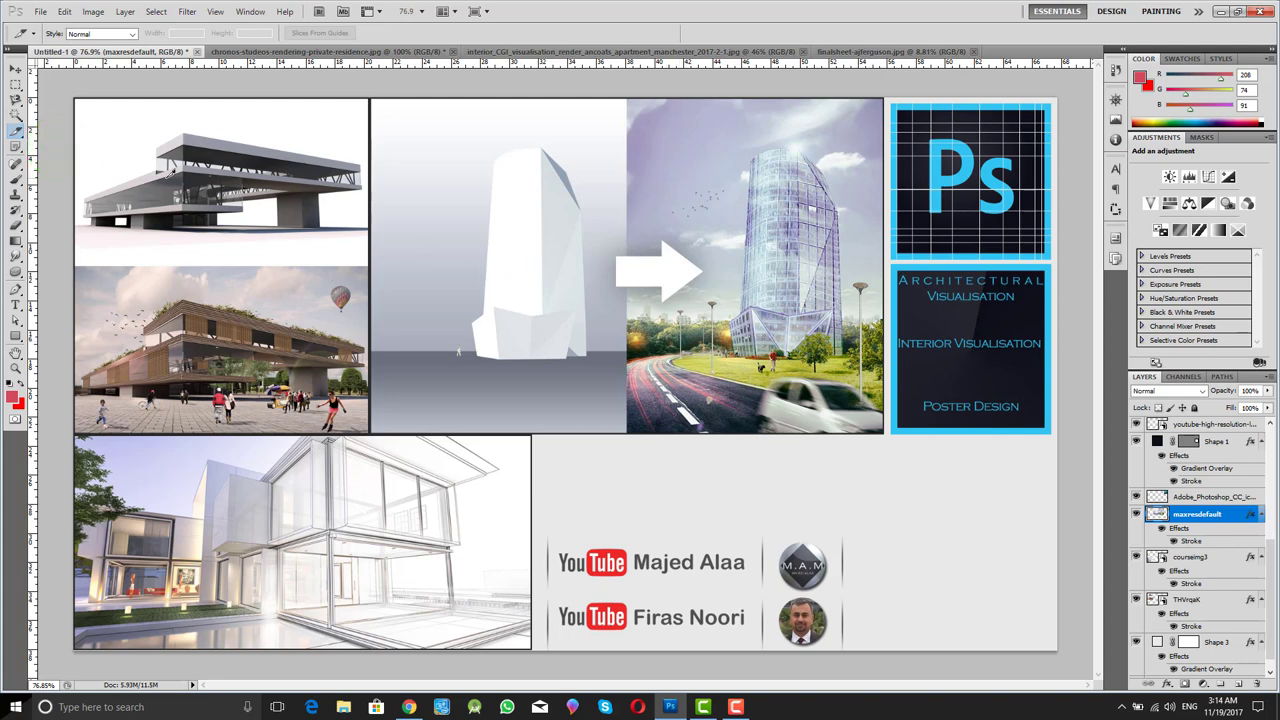
left_click_drag(114, 129, 362, 249)
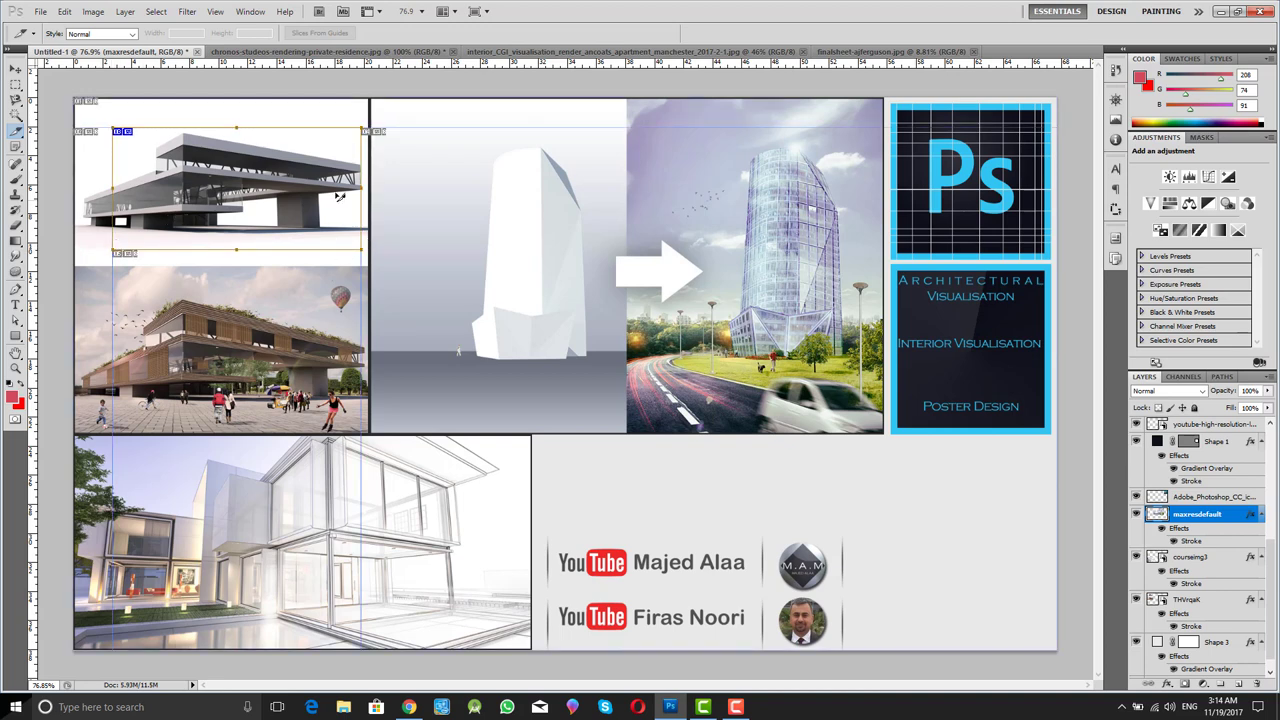
left_click_drag(484, 143, 594, 375)
mouse_move(716, 140)
left_mouse_down()
mouse_move(790, 316)
mouse_move(842, 378)
left_mouse_up()
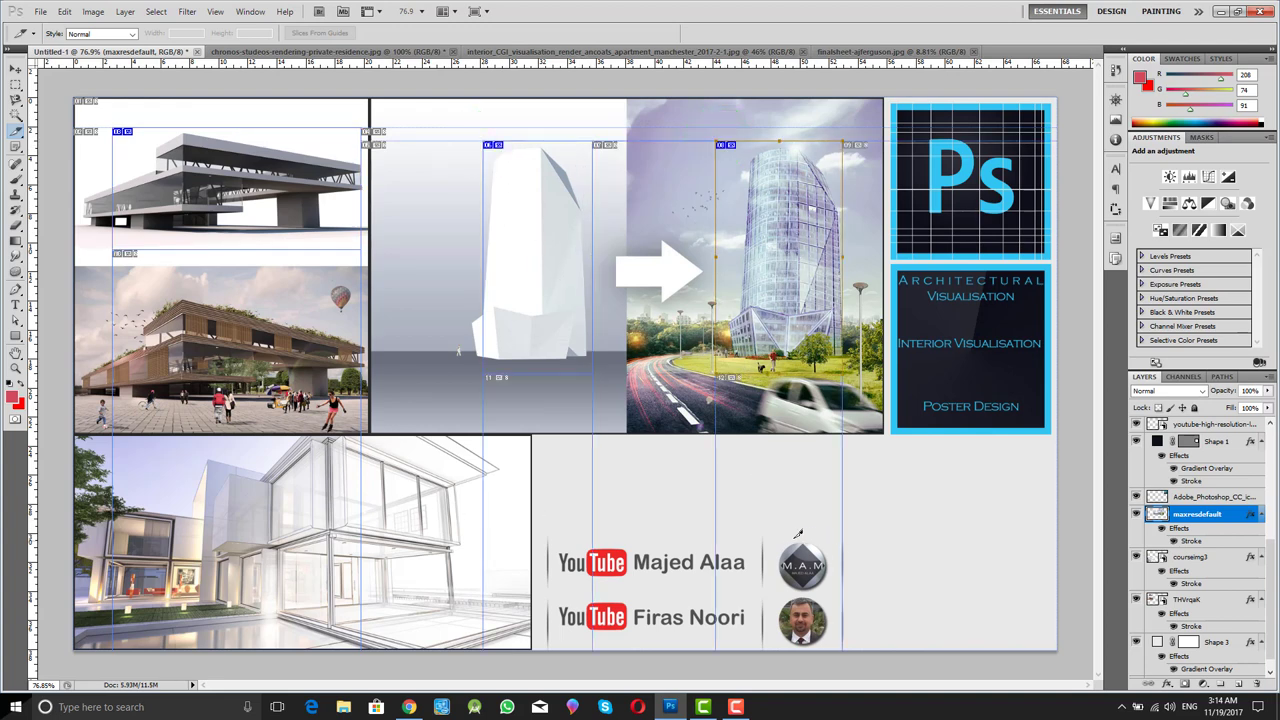
left_click_drag(778, 535, 832, 648)
left_click_drag(69, 438, 484, 644)
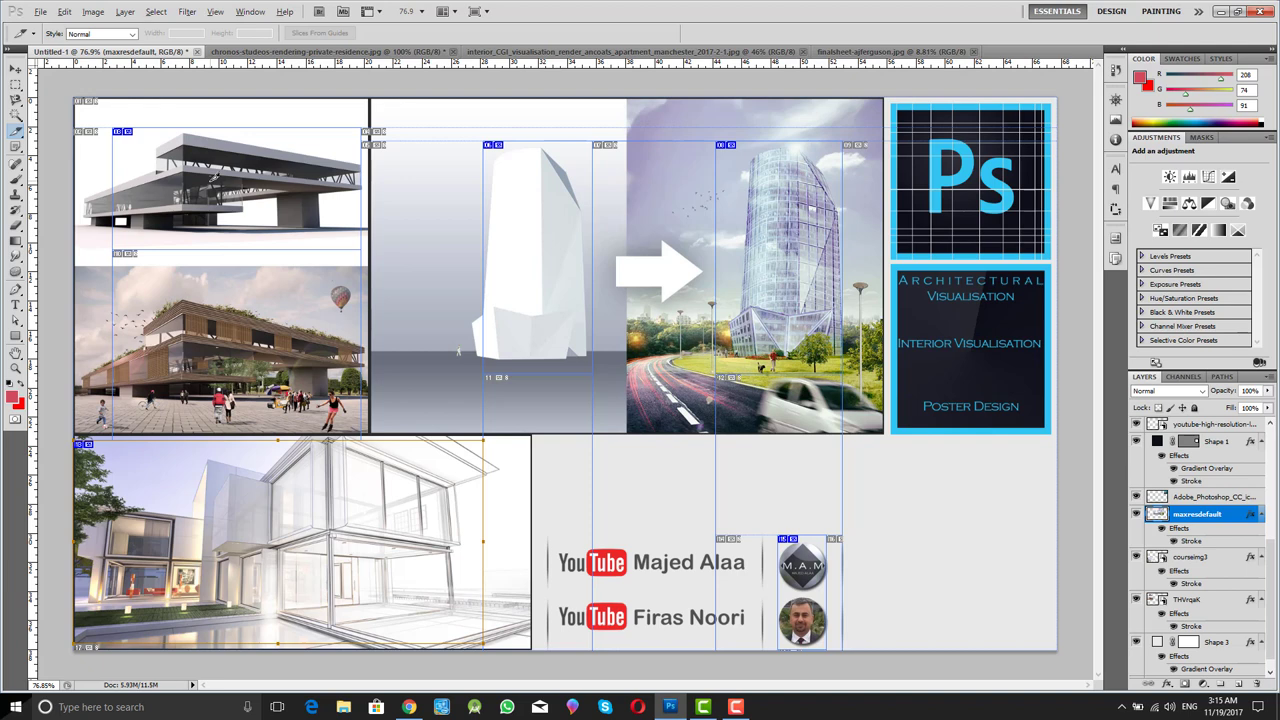
key("ctrl+h")
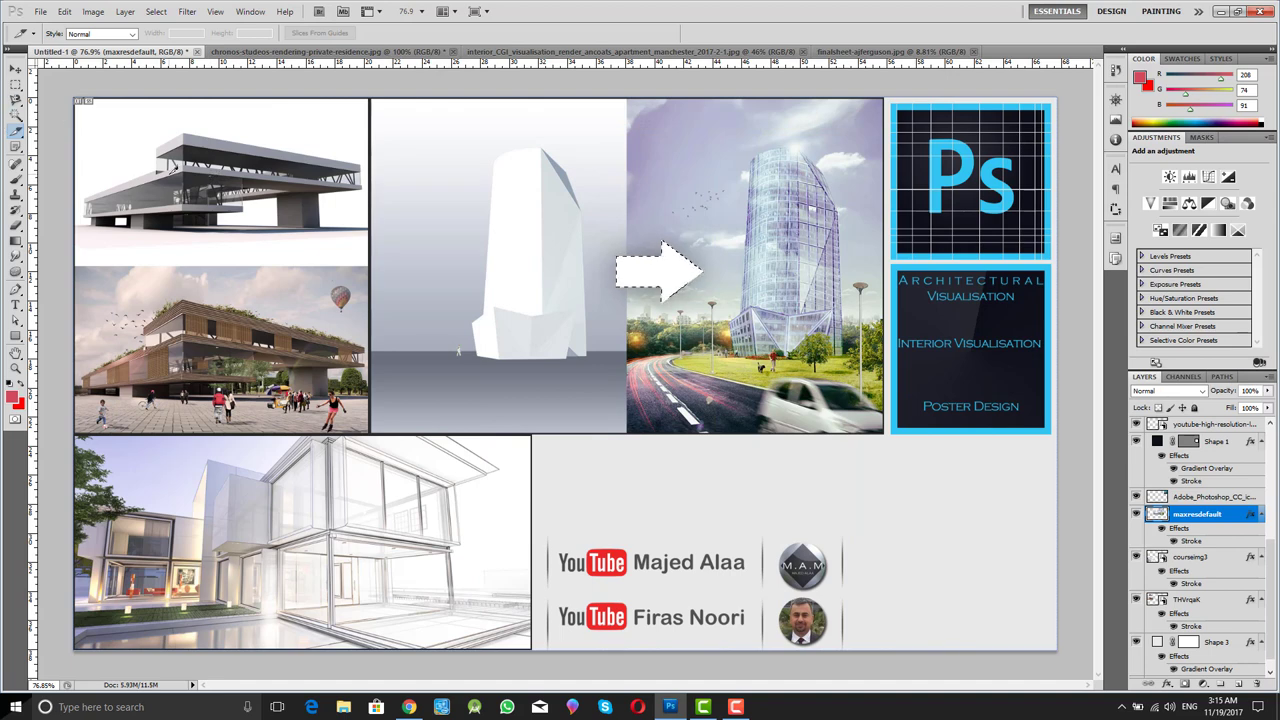
Step: Pick slices on the top-left render and draw a new slice over the white building
left_click(521, 260)
left_click(17, 131)
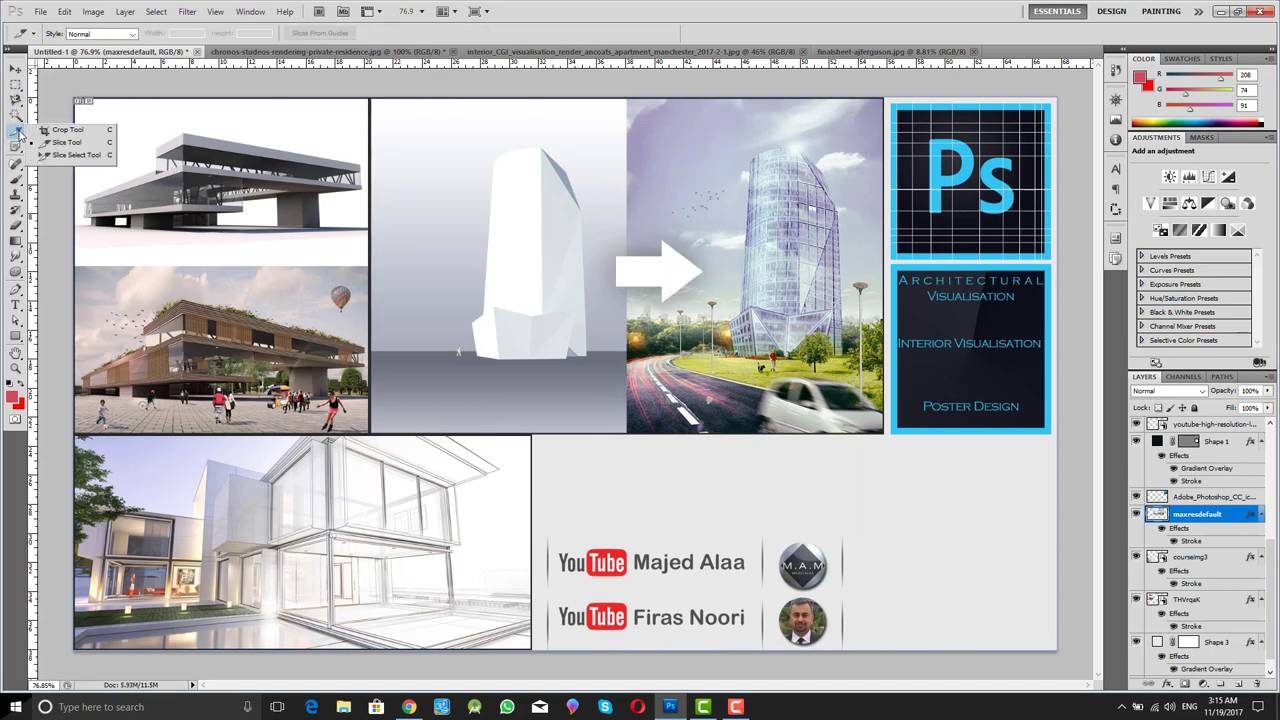
left_click(66, 155)
left_click(194, 191)
left_click(178, 208)
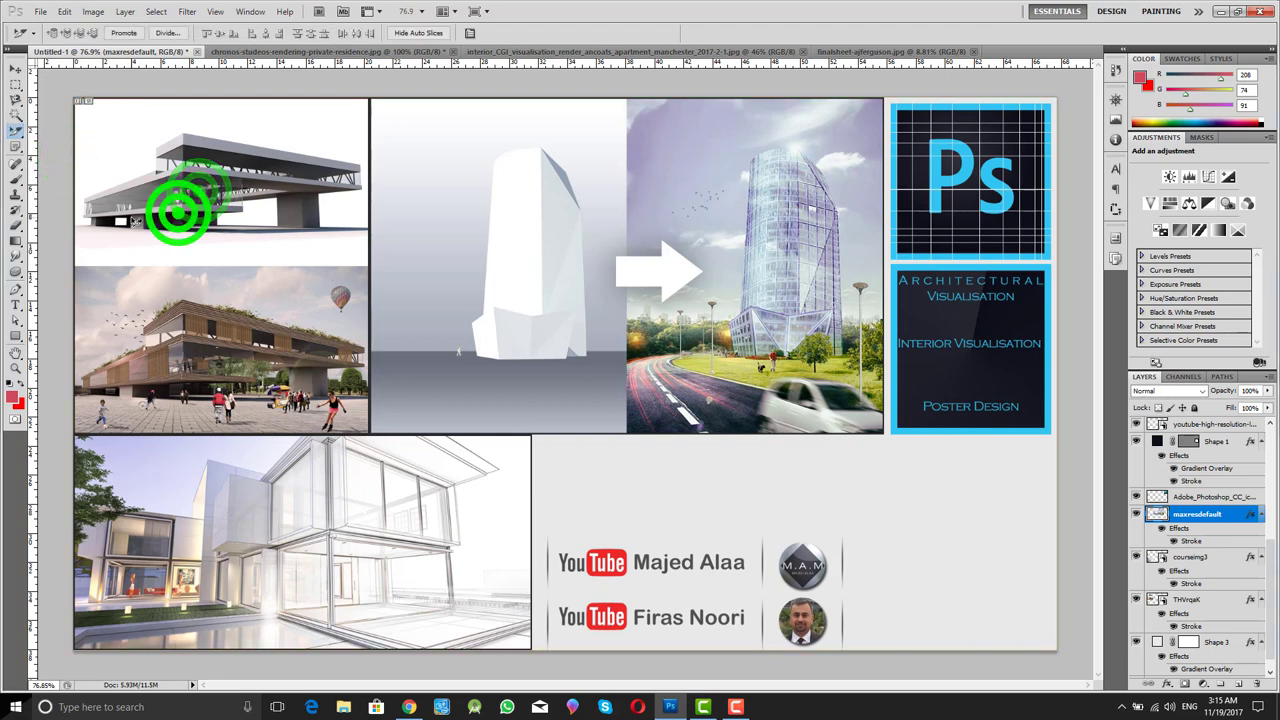
left_click(125, 212)
left_click(17, 131)
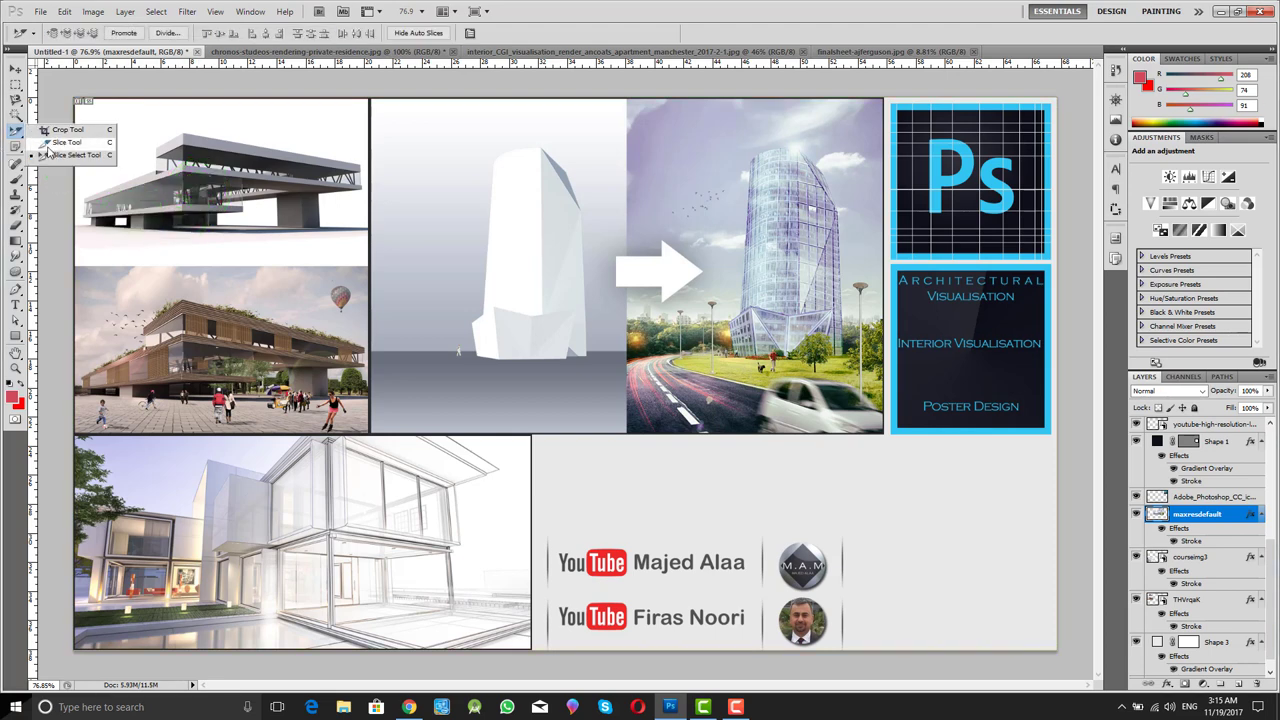
left_click(80, 141)
left_click_drag(464, 202, 594, 385)
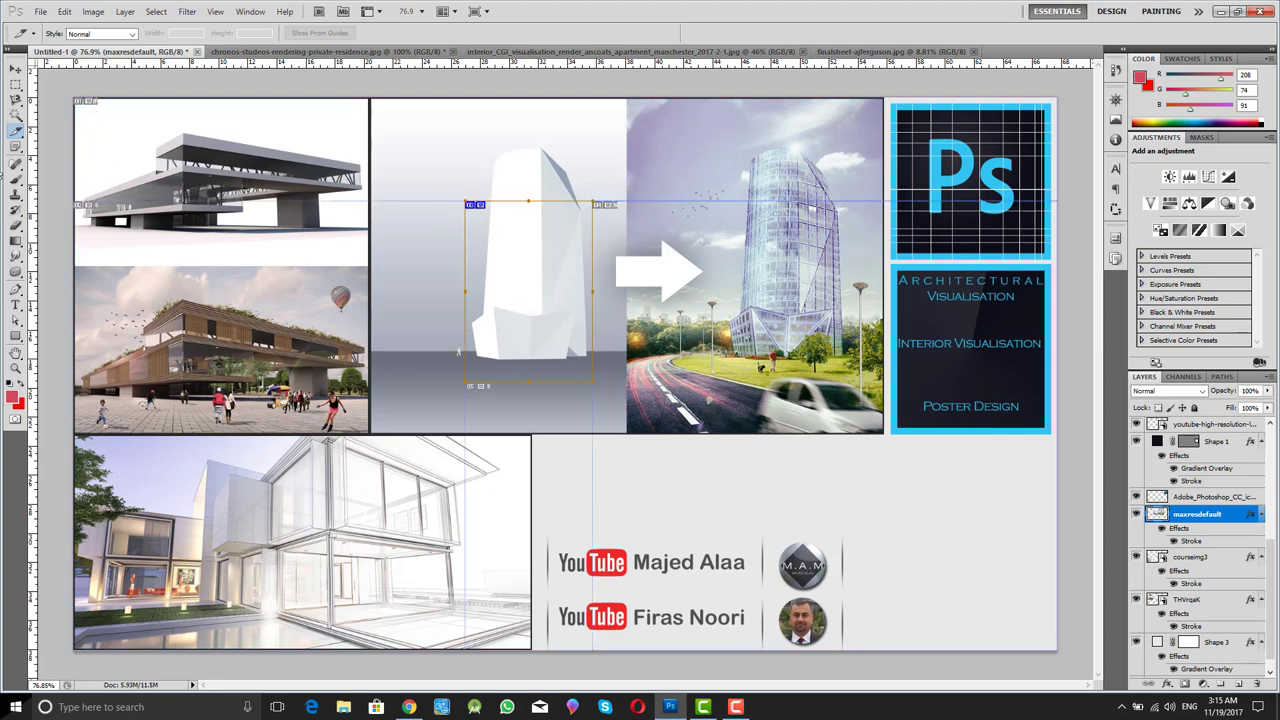
Step: Draw slices over the lower-left renders and the space above the logo photos
left_click(17, 131)
left_click(47, 152)
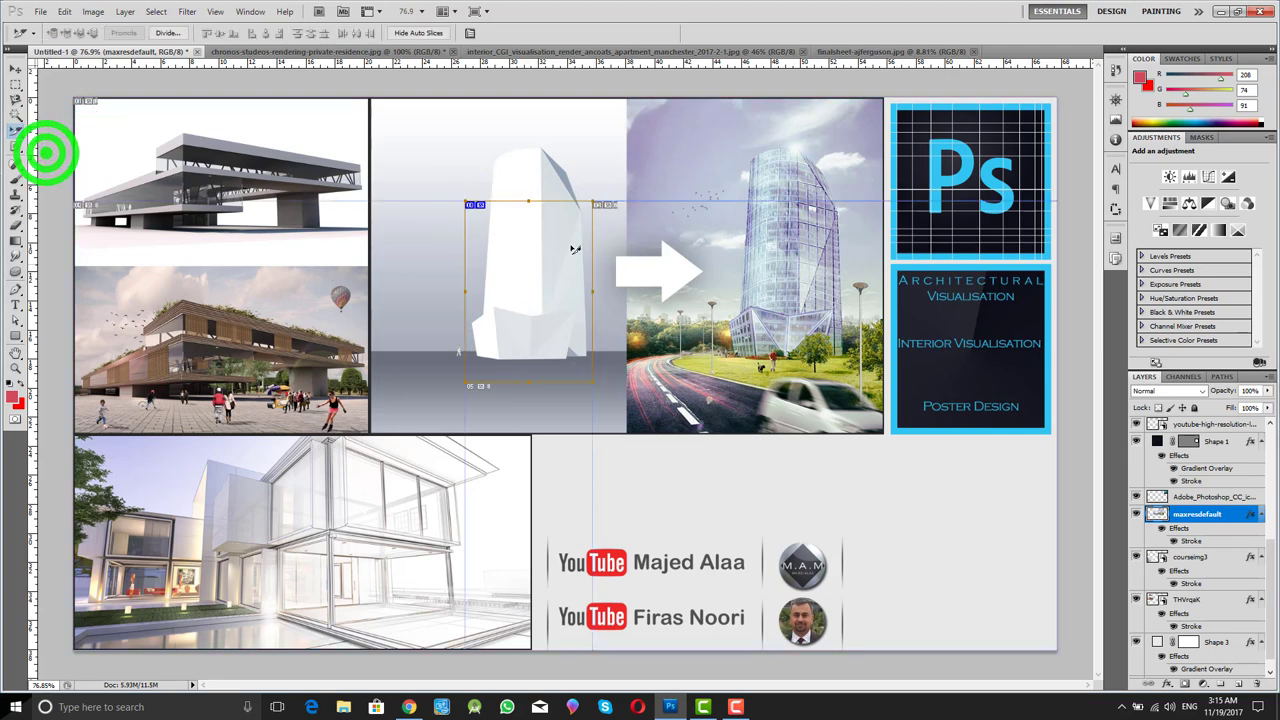
left_click(545, 239)
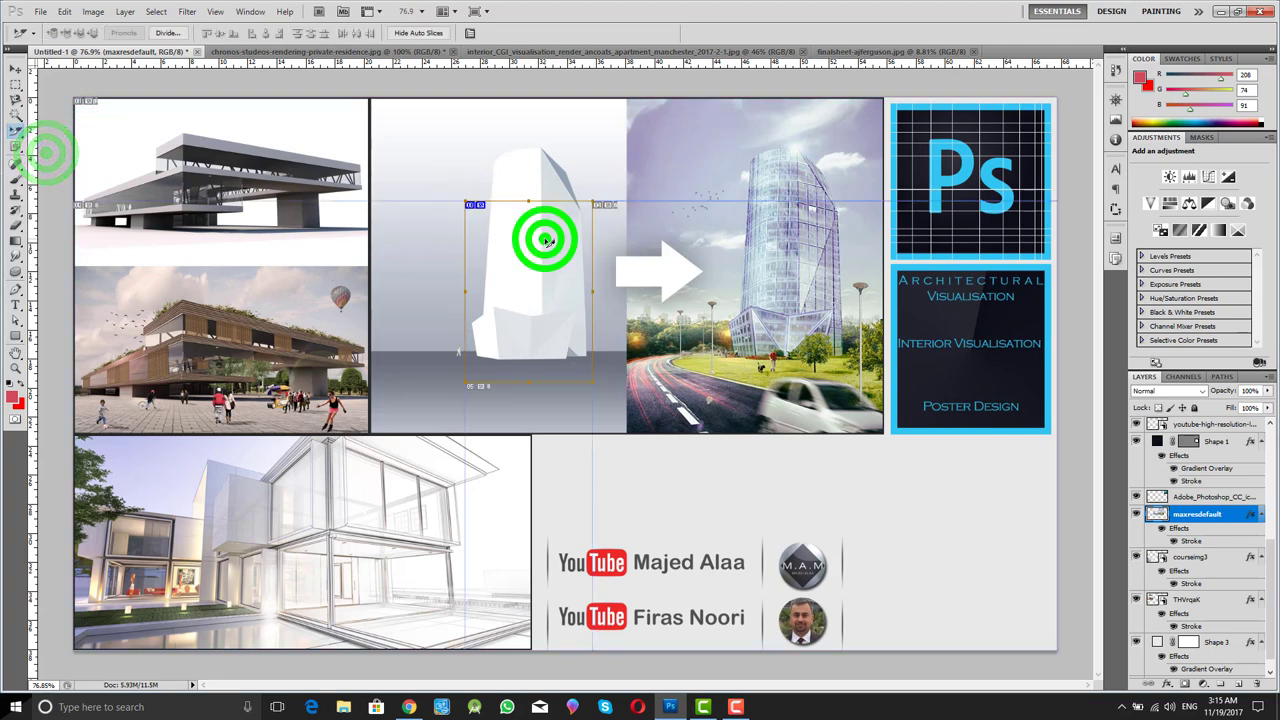
left_click(17, 131)
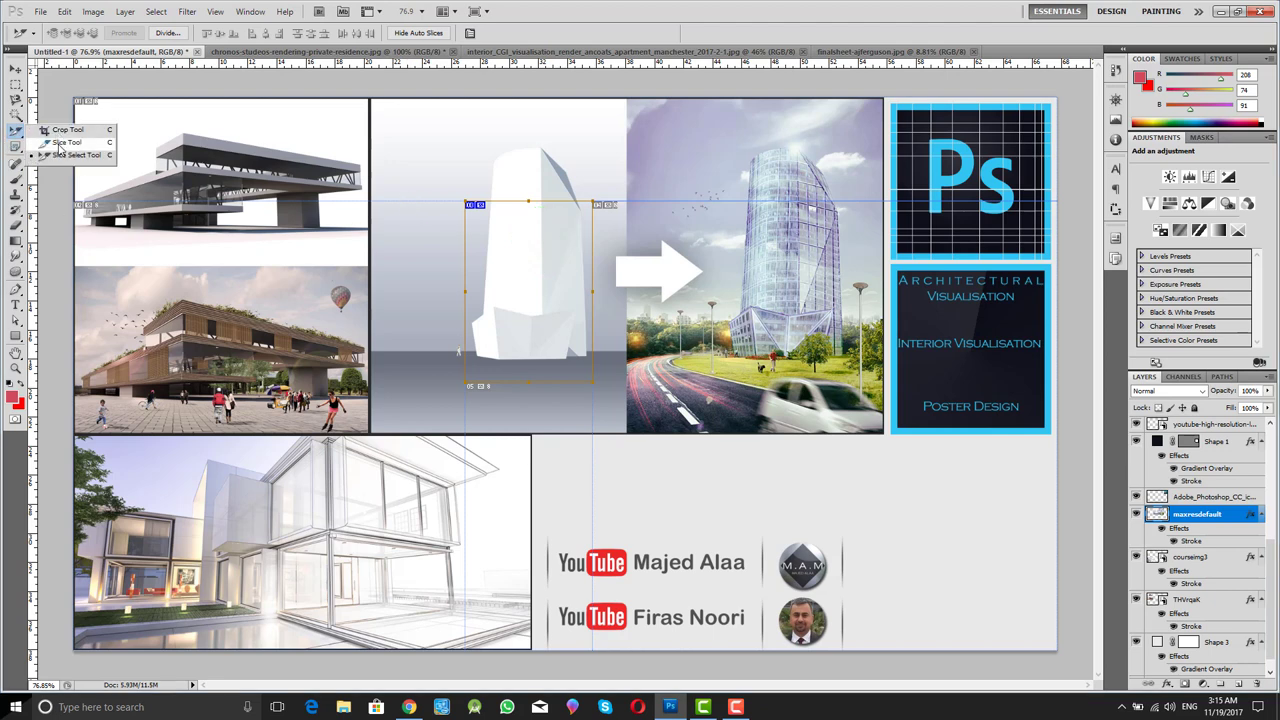
left_click(57, 143)
left_click_drag(251, 300, 455, 510)
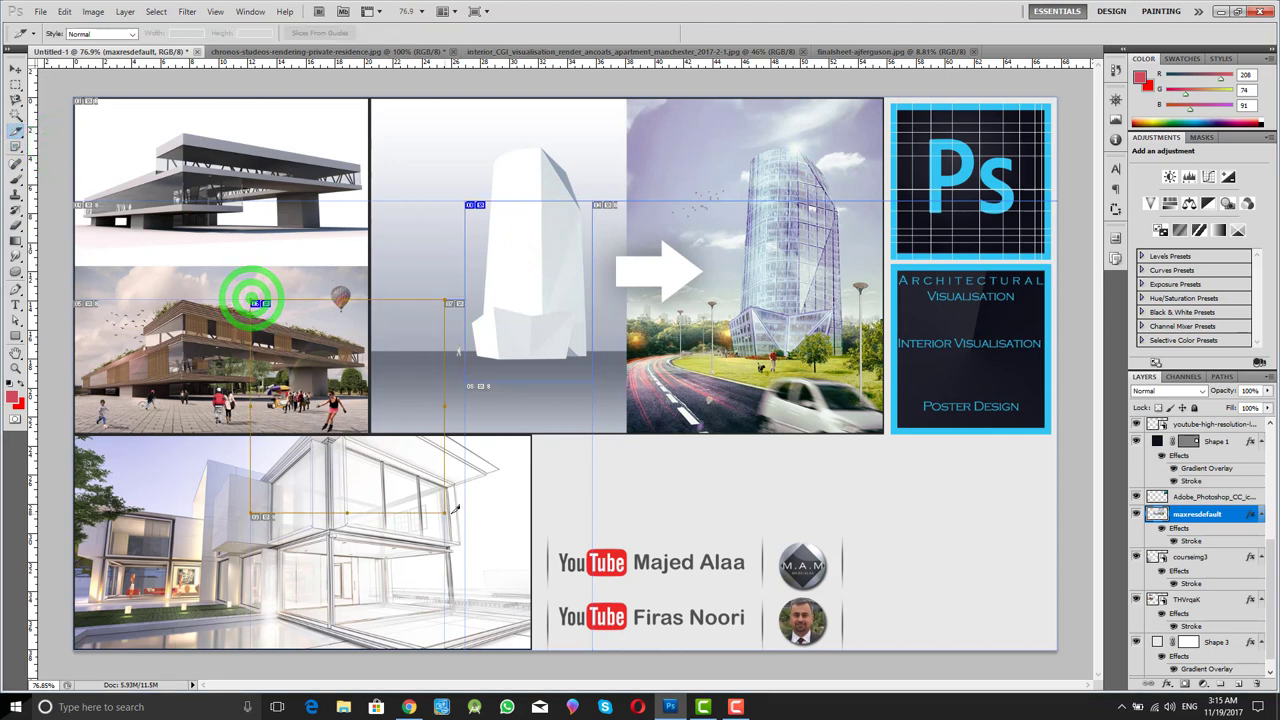
left_click_drag(736, 421, 855, 580)
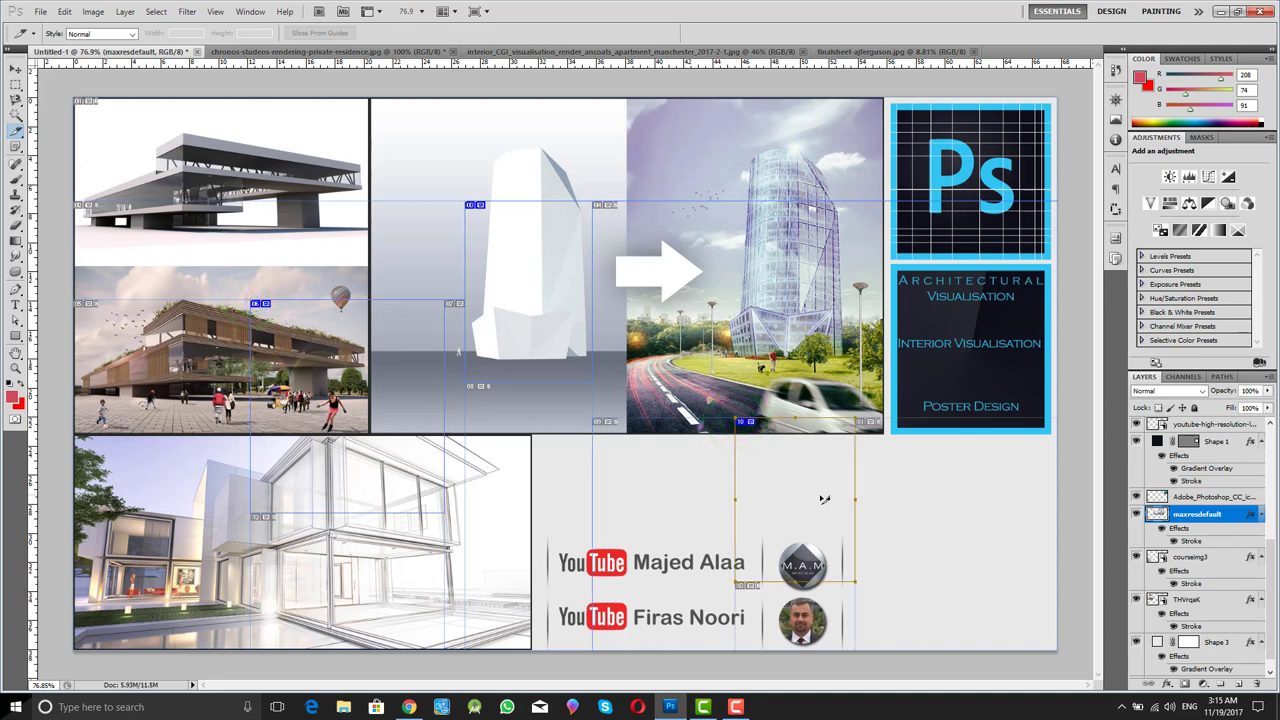
Step: Move a slice onto the white building and stretch its top edge higher
left_click(15, 131)
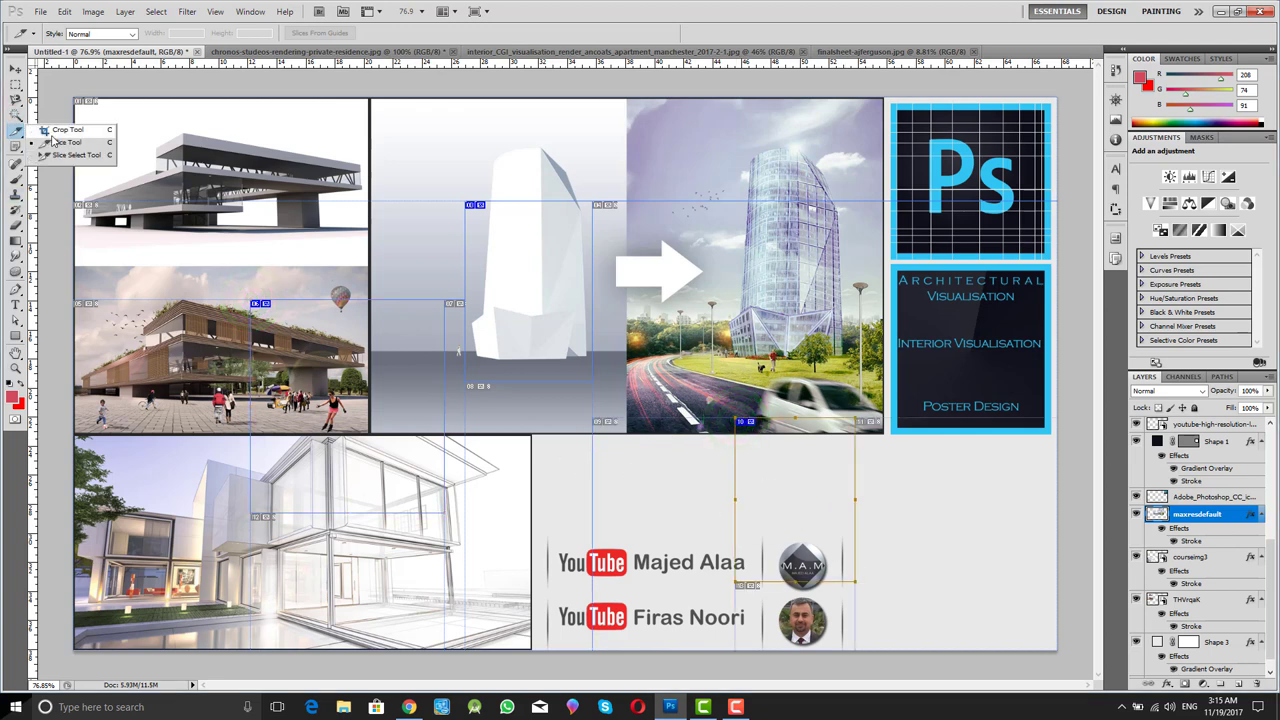
left_click(60, 157)
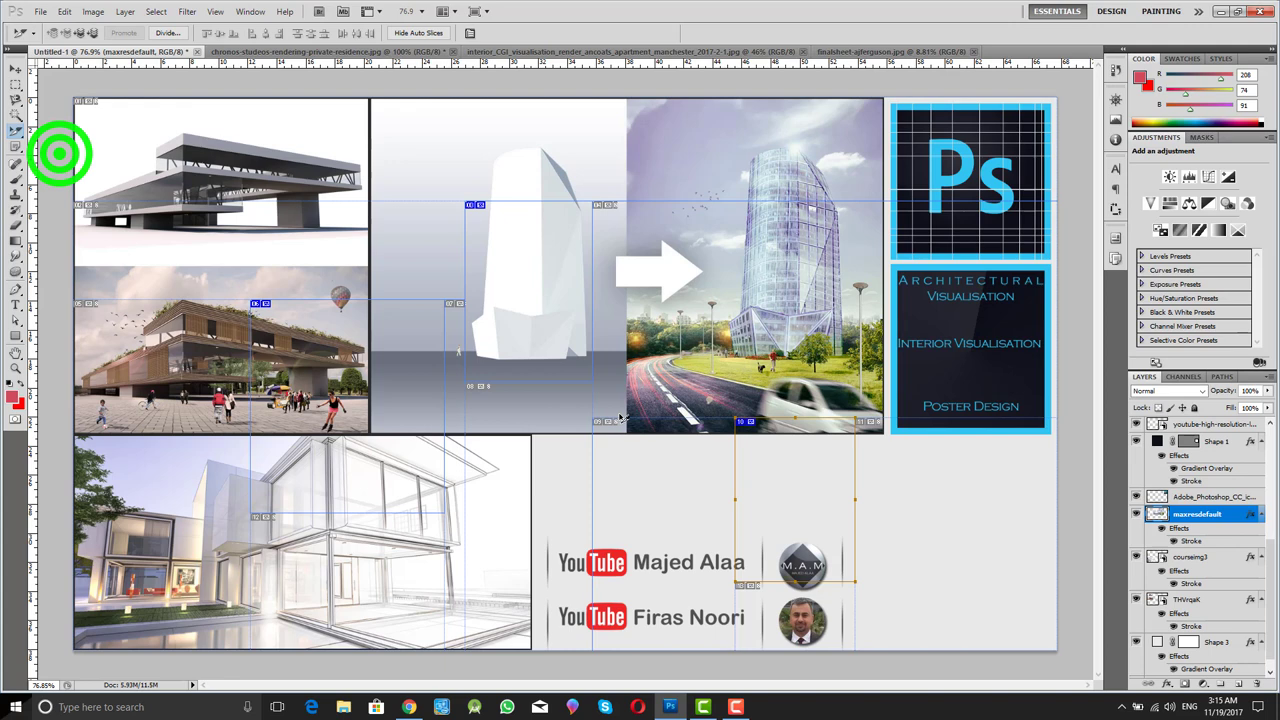
left_click(791, 469)
left_click_drag(519, 262, 519, 262)
left_click_drag(465, 203, 466, 143)
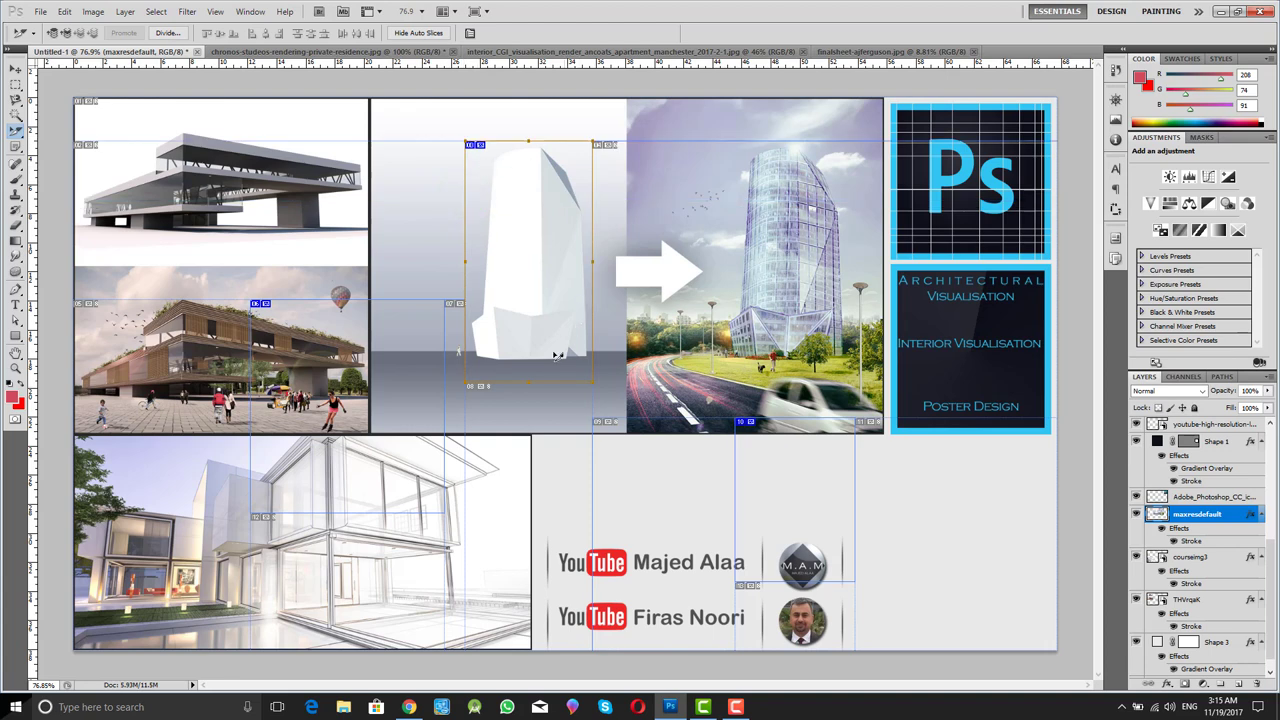
left_click_drag(531, 381, 531, 376)
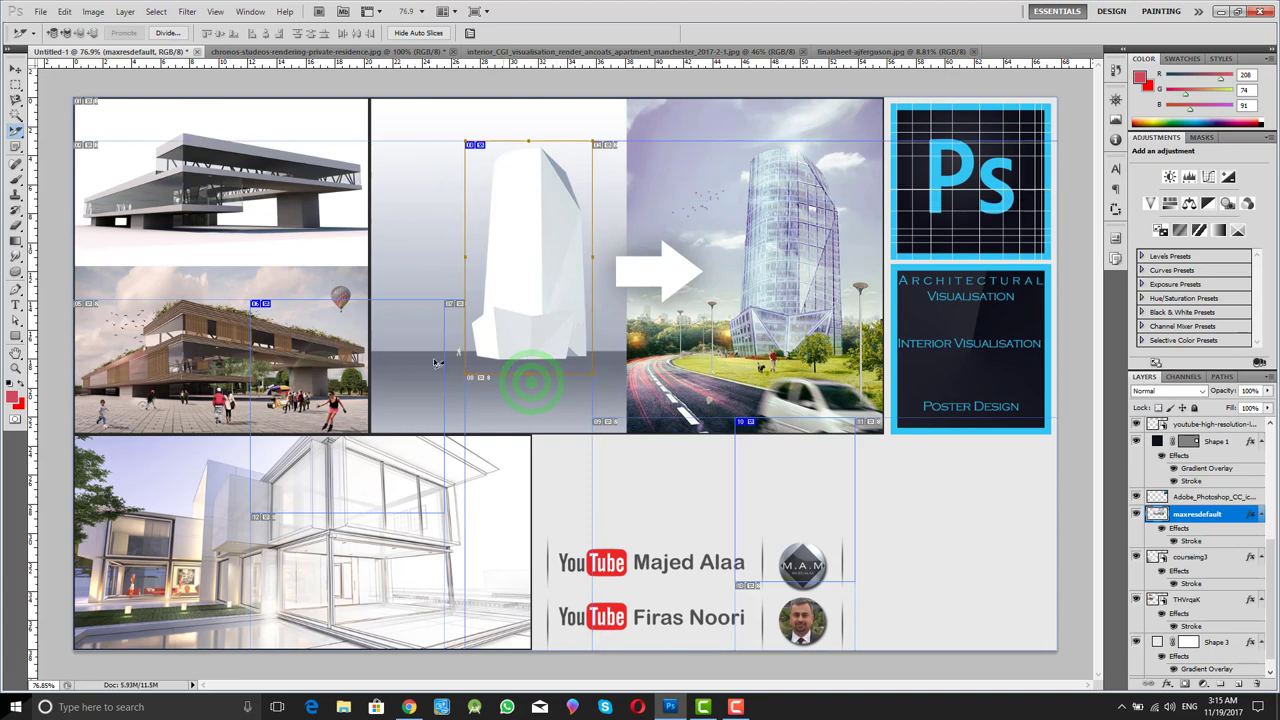
Step: Inspect the user and automatic slices, then hide all slice outlines with Ctrl+H
left_click(343, 340)
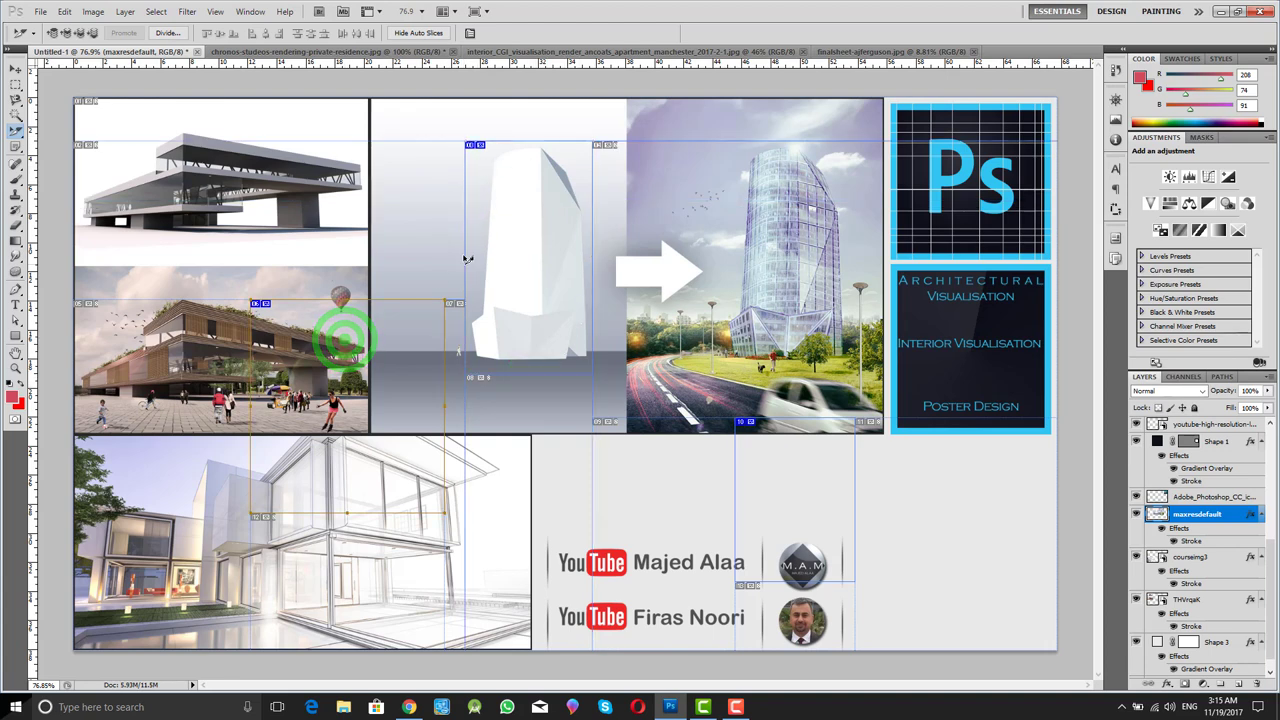
left_click(502, 230)
left_click(790, 448)
left_click(535, 294)
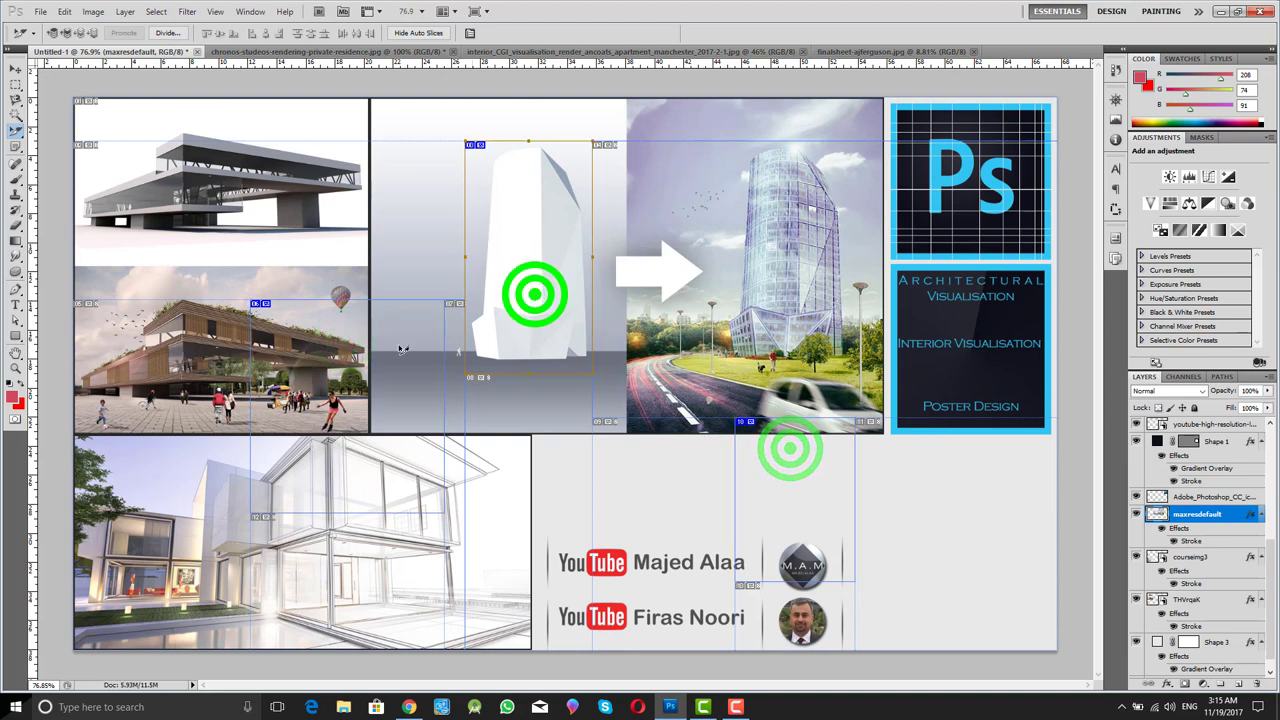
left_click(343, 377)
left_click(520, 238)
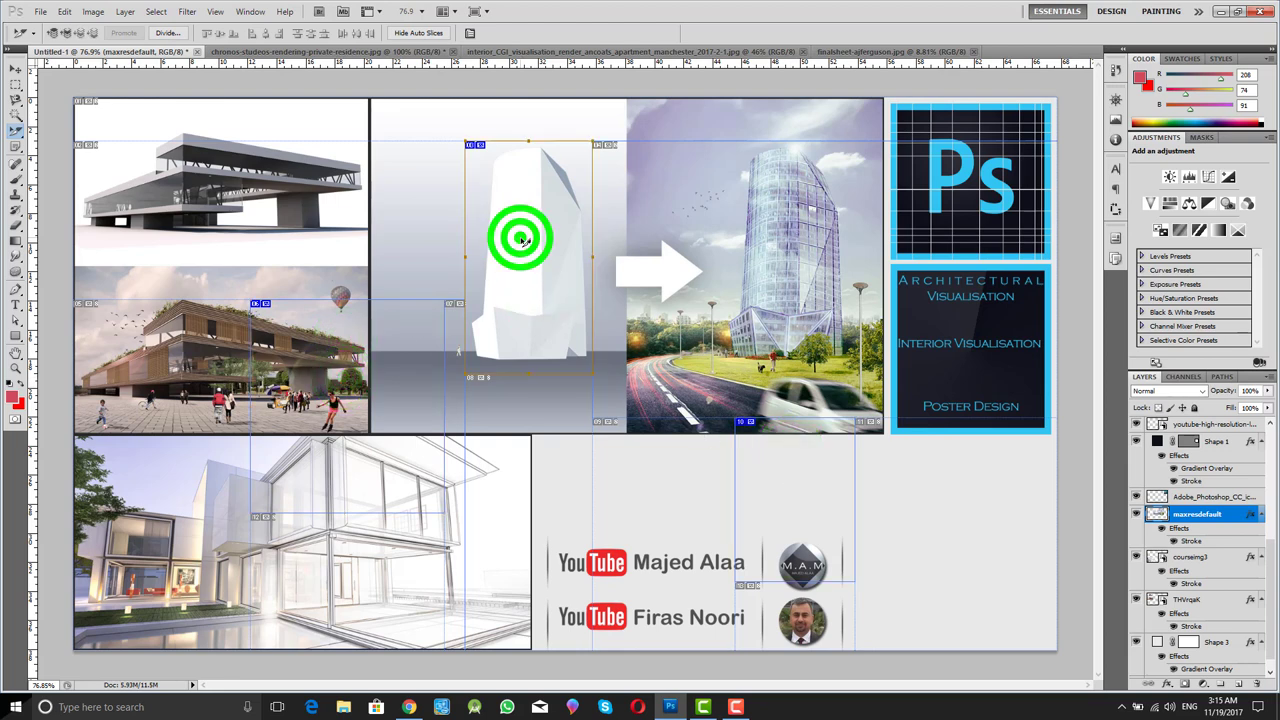
left_click(820, 458)
left_click(389, 410)
left_click(511, 256)
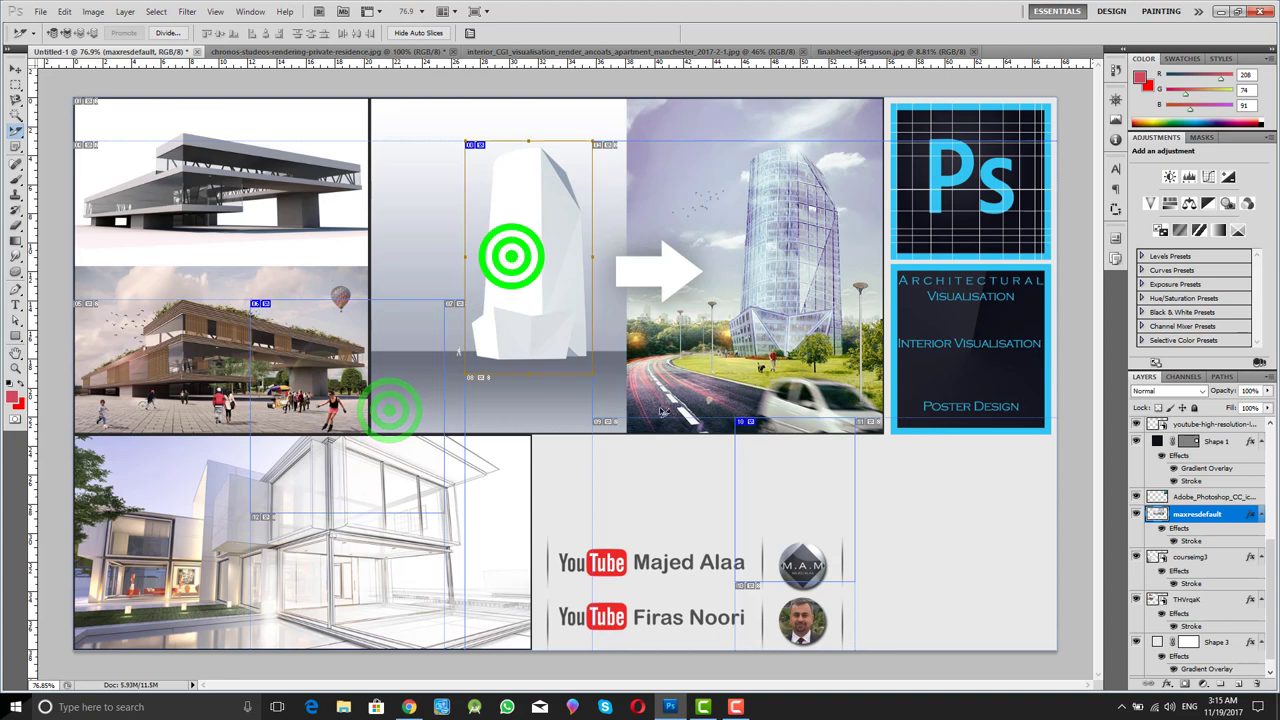
left_click(760, 468)
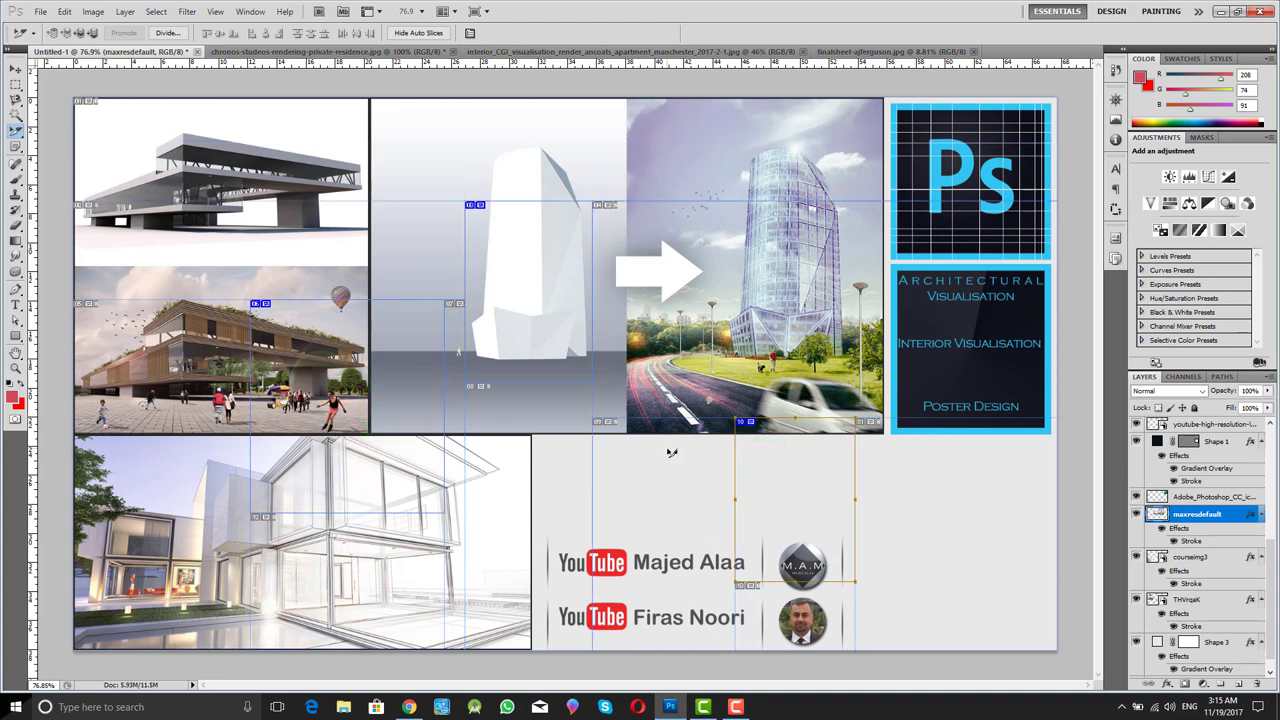
key("ctrl+h")
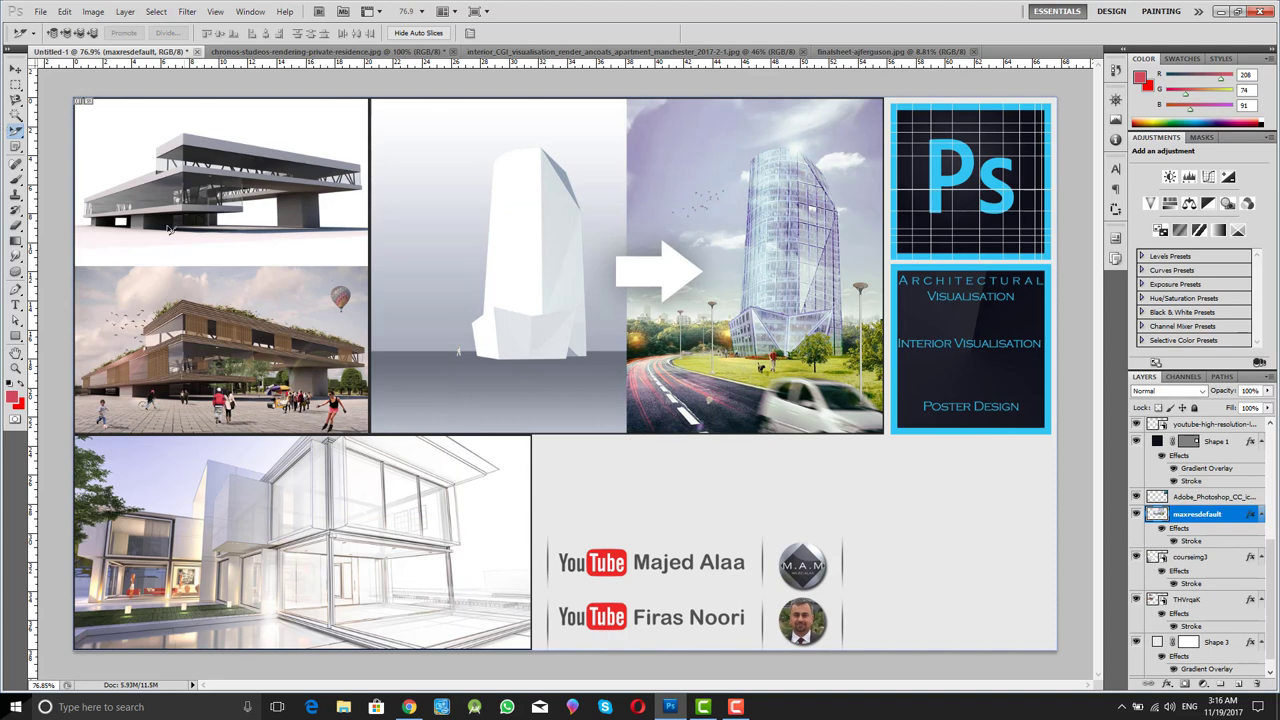
Step: Sample the glass tower, wooden building and top-left render, ending on grey 153, 155, 166
right_click(15, 134)
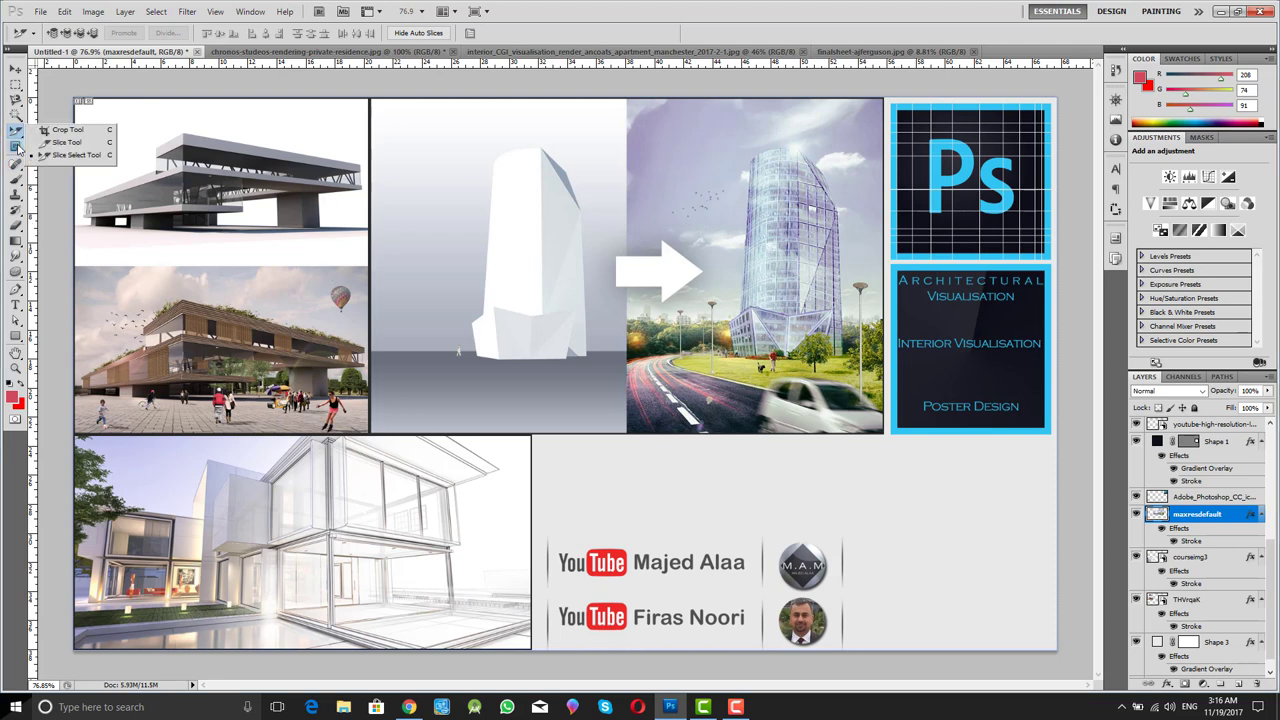
left_click(15, 147)
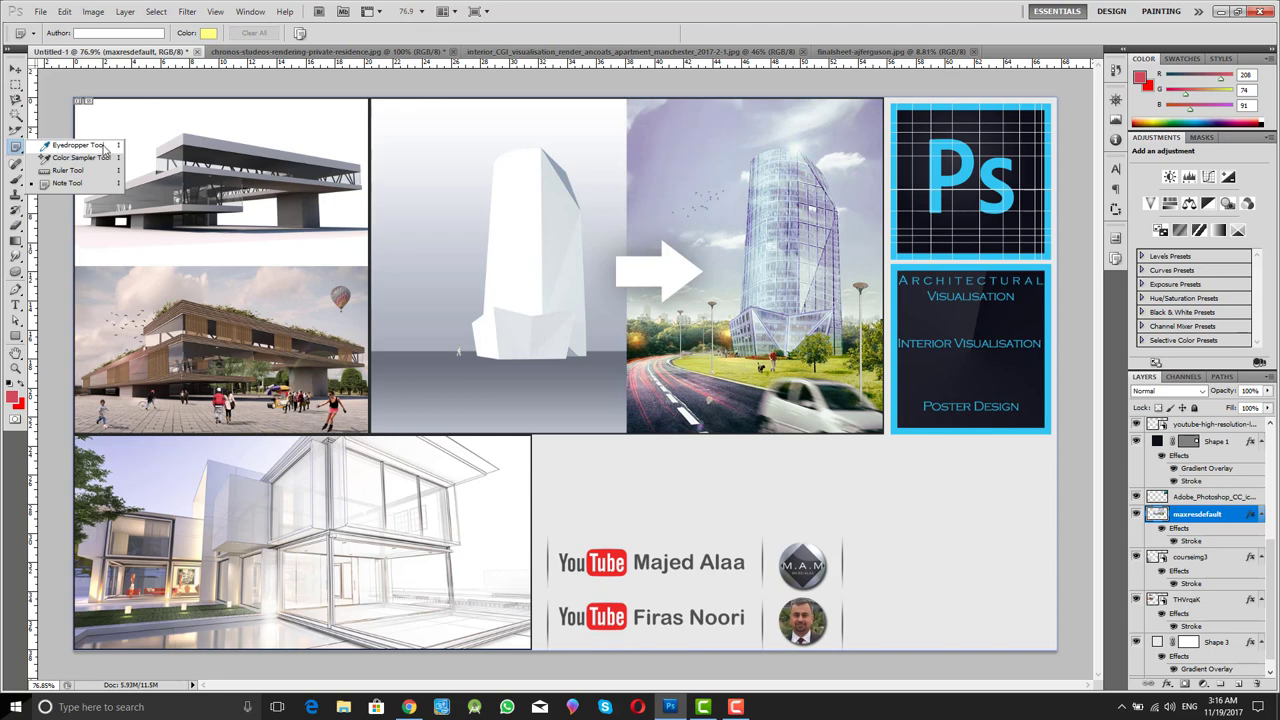
left_click(67, 145)
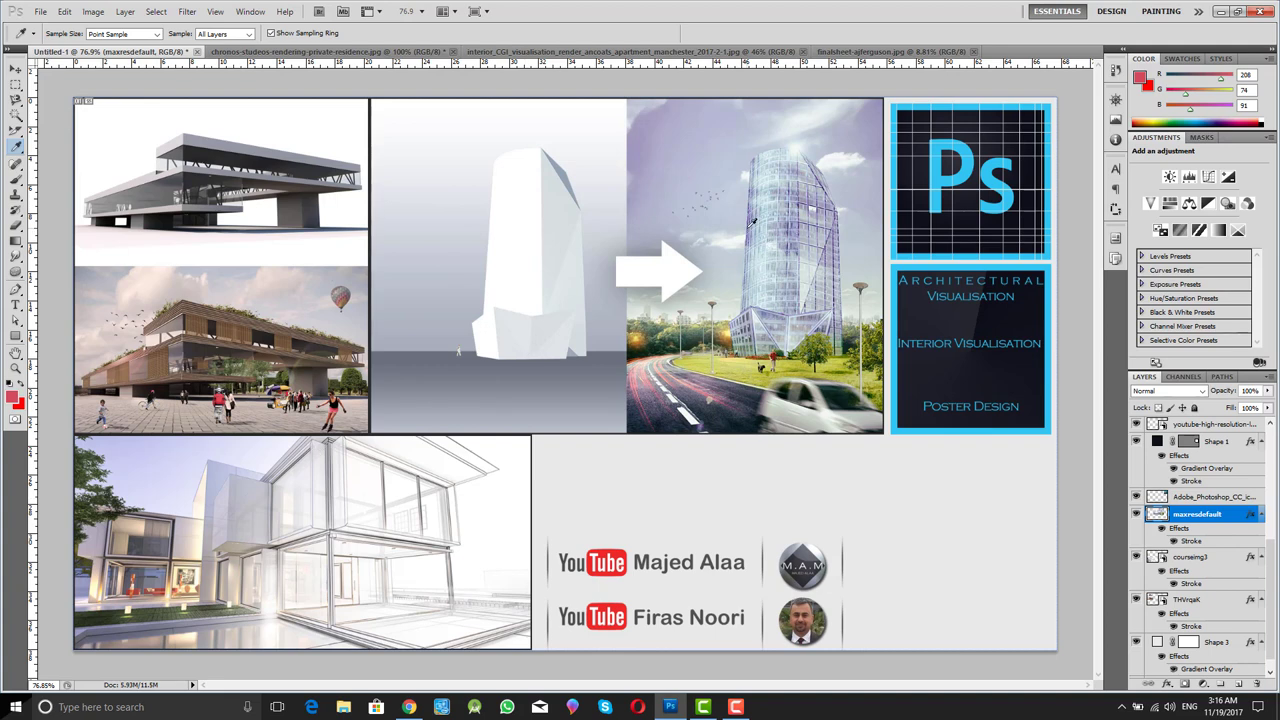
mouse_move(752, 222)
left_mouse_down()
mouse_move(737, 205)
mouse_move(751, 221)
left_mouse_up()
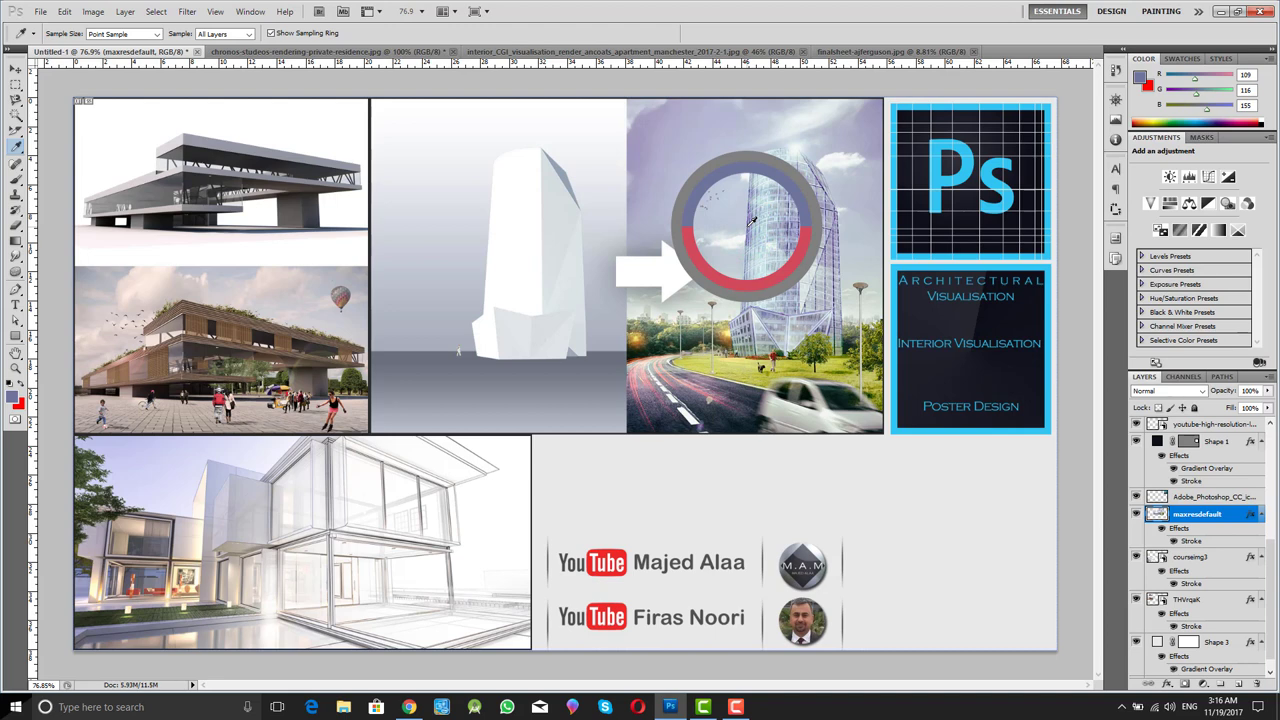
left_click_drag(752, 222, 750, 224)
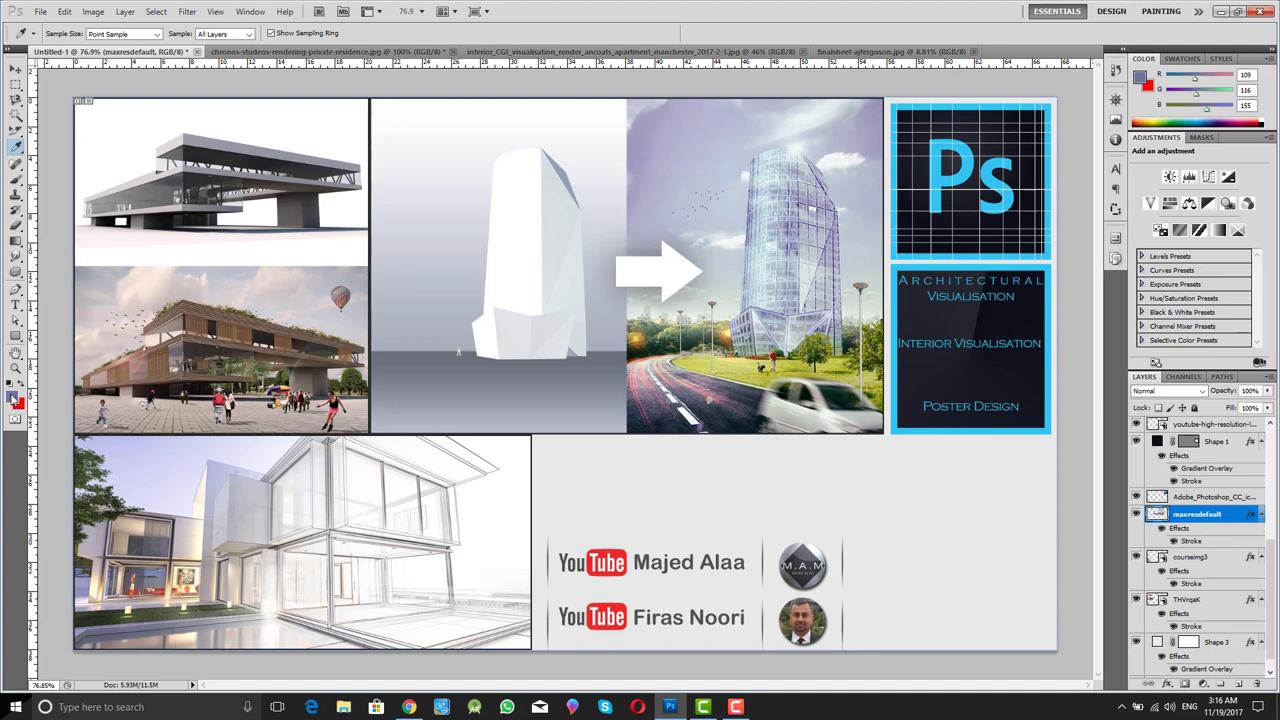
left_click_drag(193, 323, 145, 586)
left_click_drag(199, 139, 199, 139)
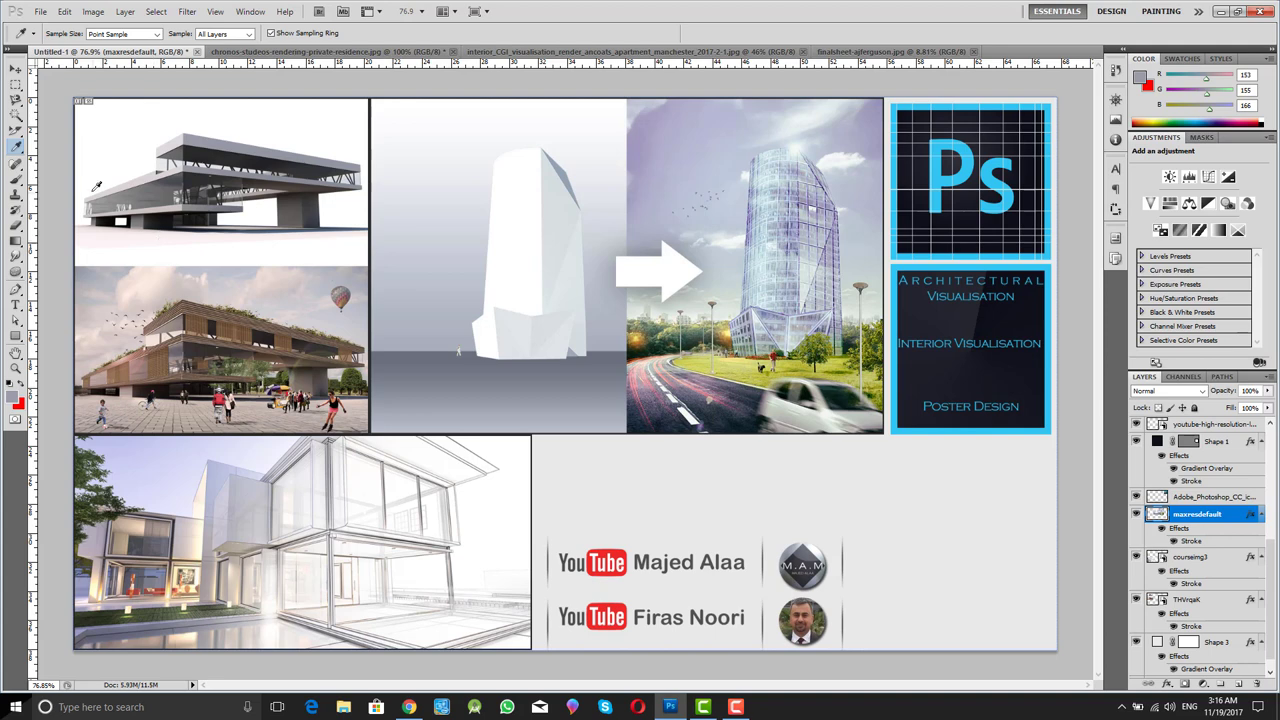
Step: Place colour sampler #1 on the building render, reading R 253, G 238, B 236
left_click(16, 148)
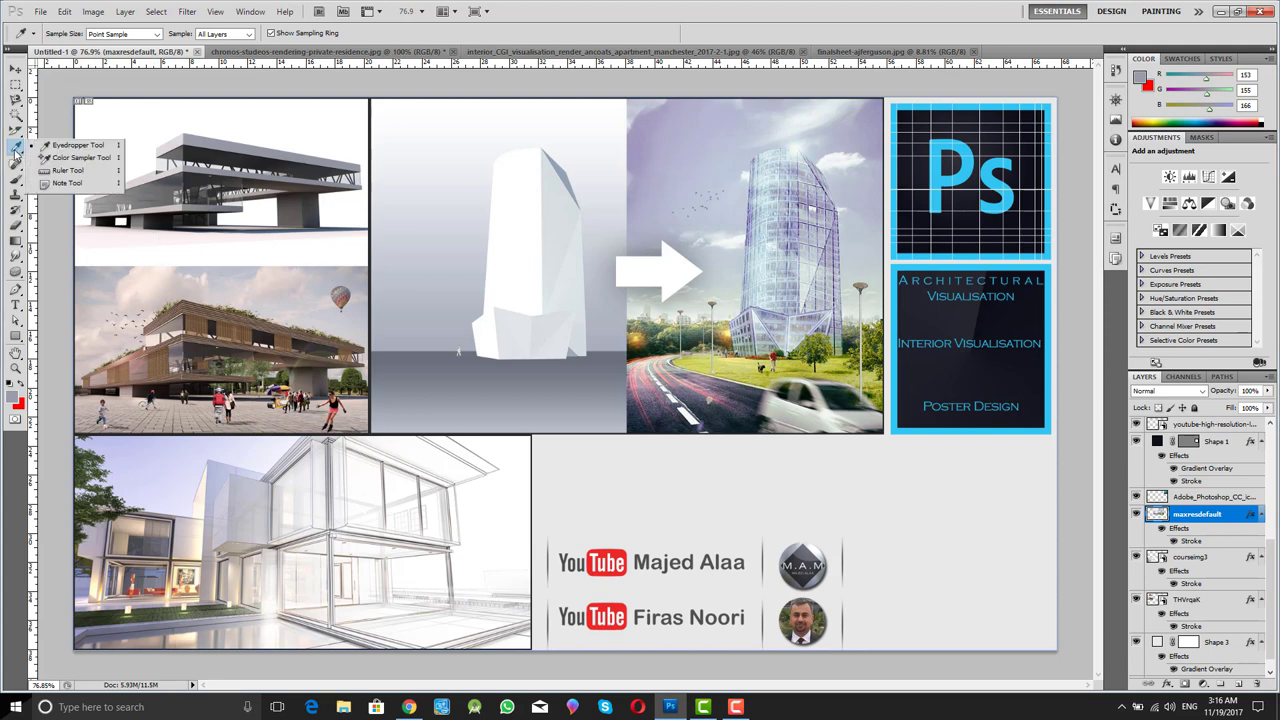
left_click(68, 158)
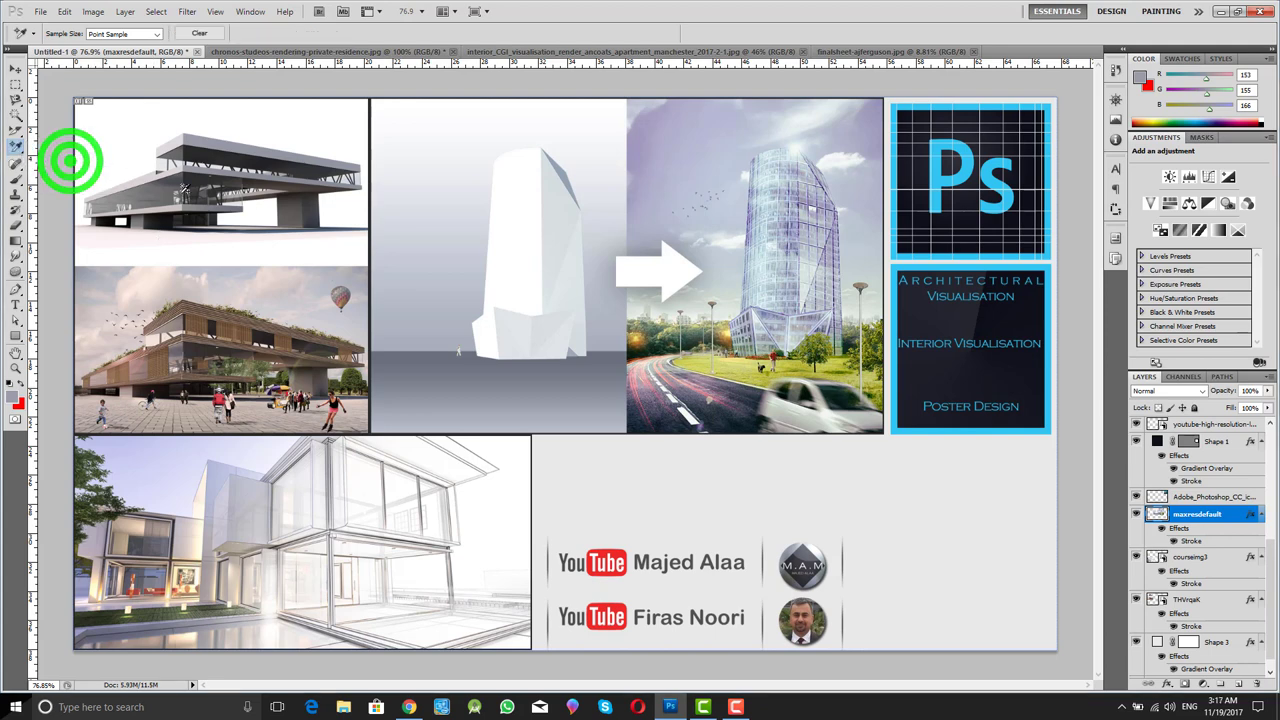
left_click(200, 322)
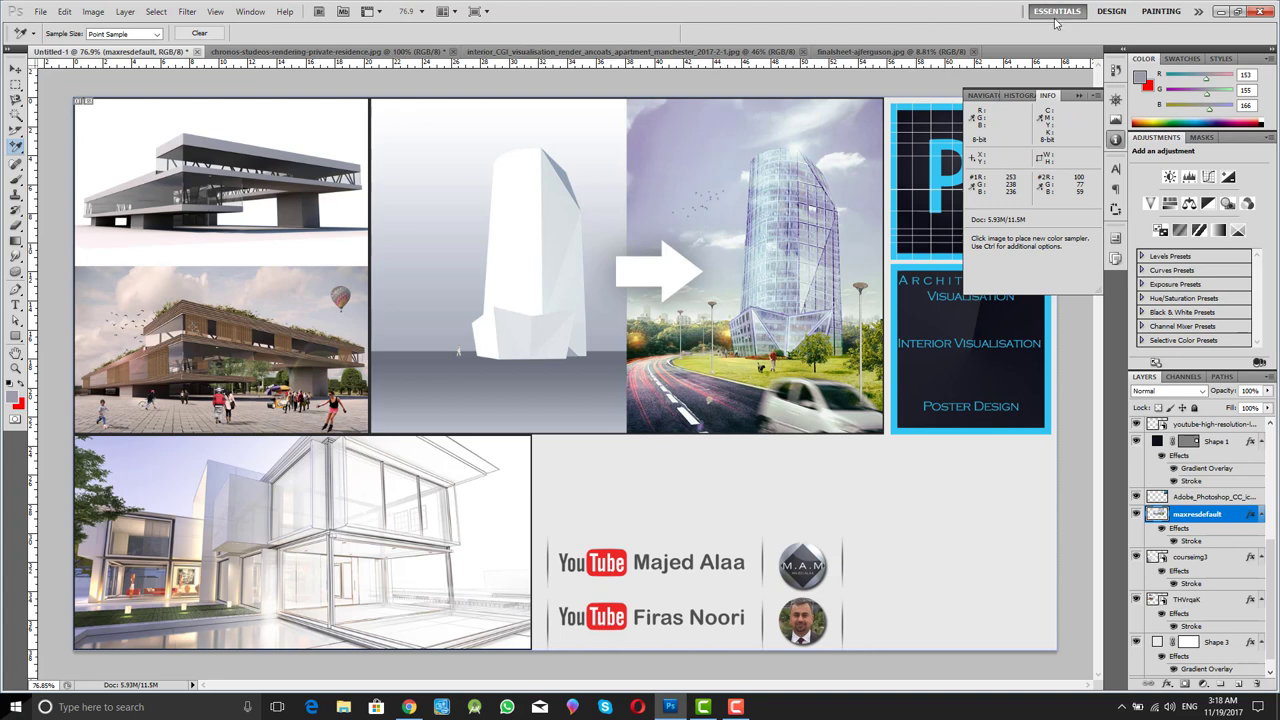
left_click(15, 145)
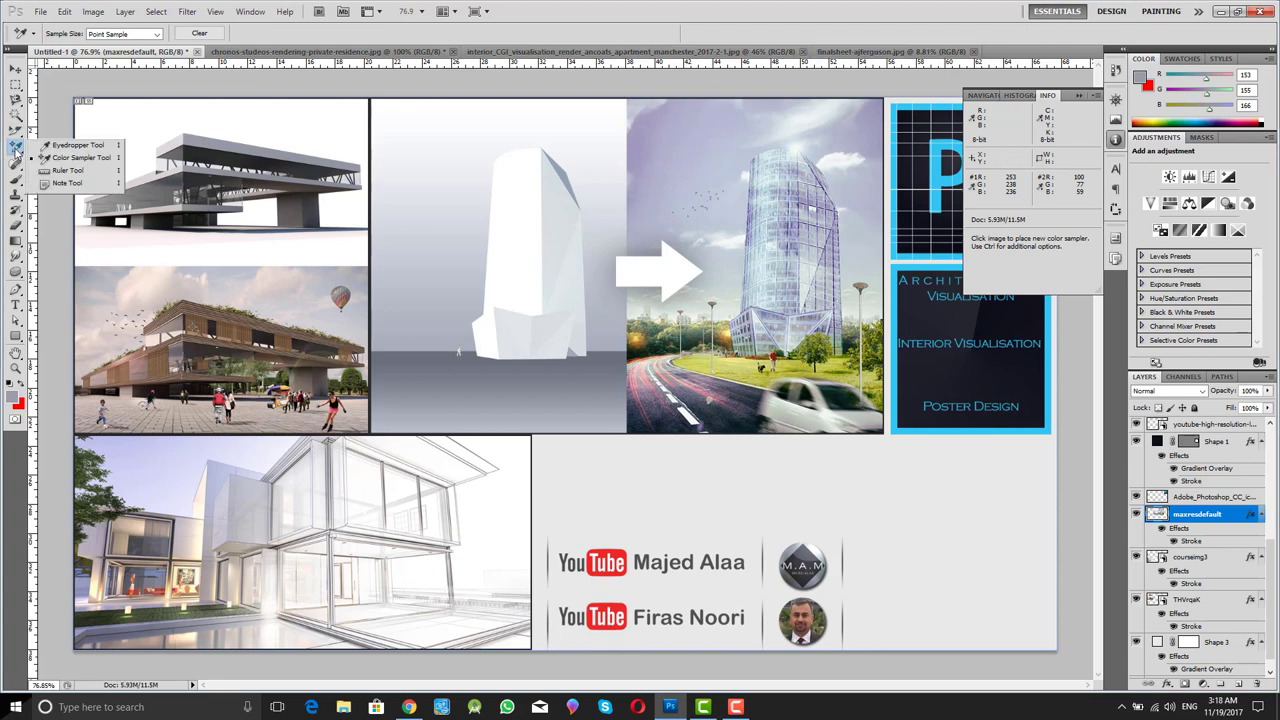
Step: Close the Info panel and confirm the image size stays 1920 × 1080
left_click(64, 176)
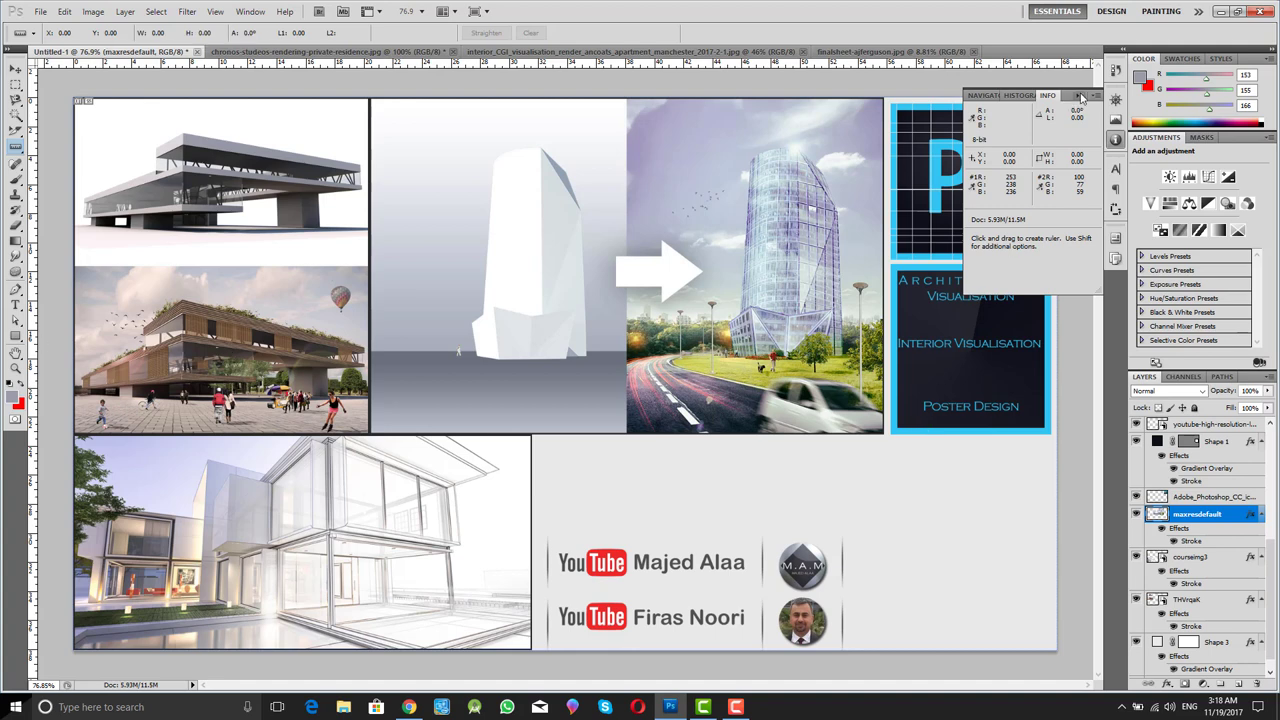
left_click(1080, 96)
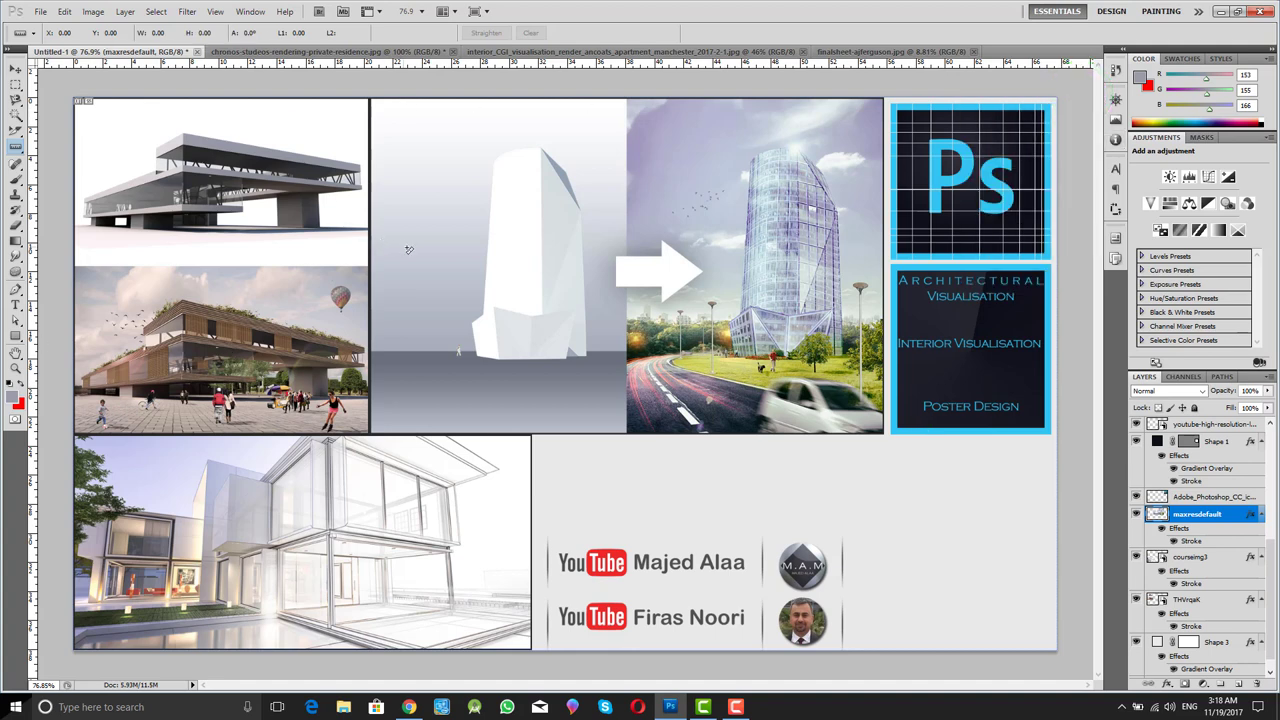
left_click(92, 12)
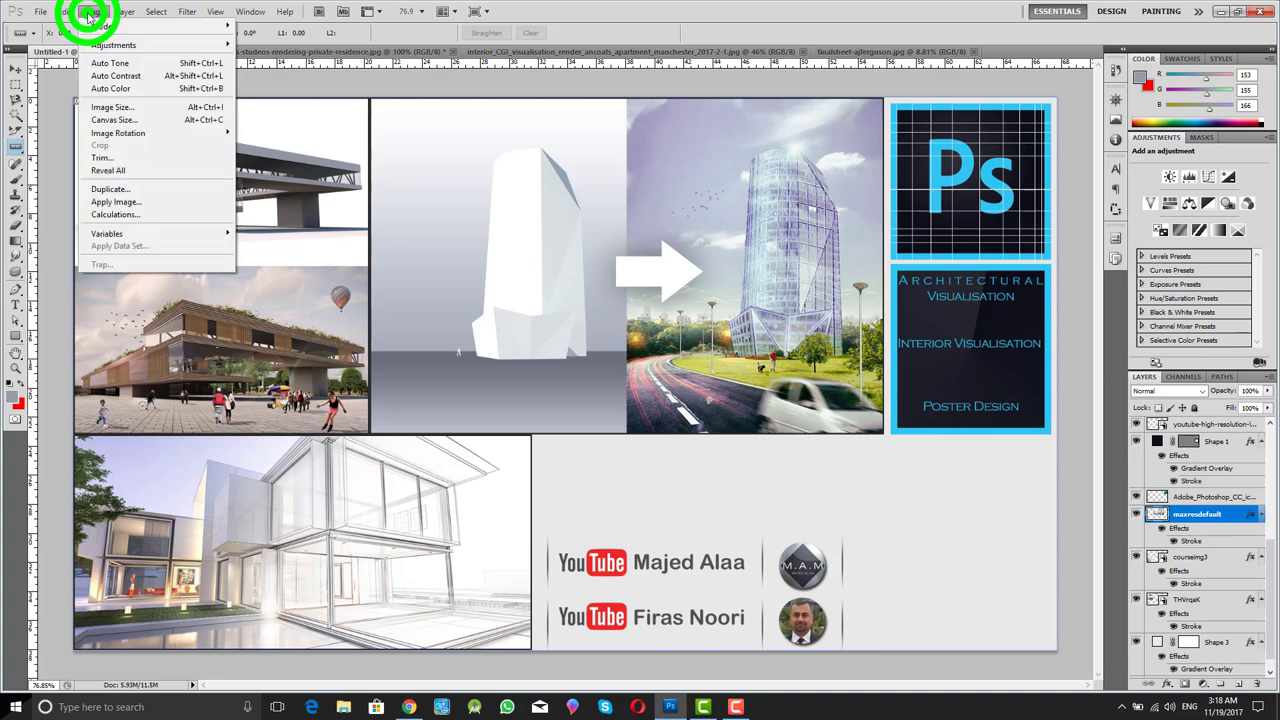
left_click(124, 110)
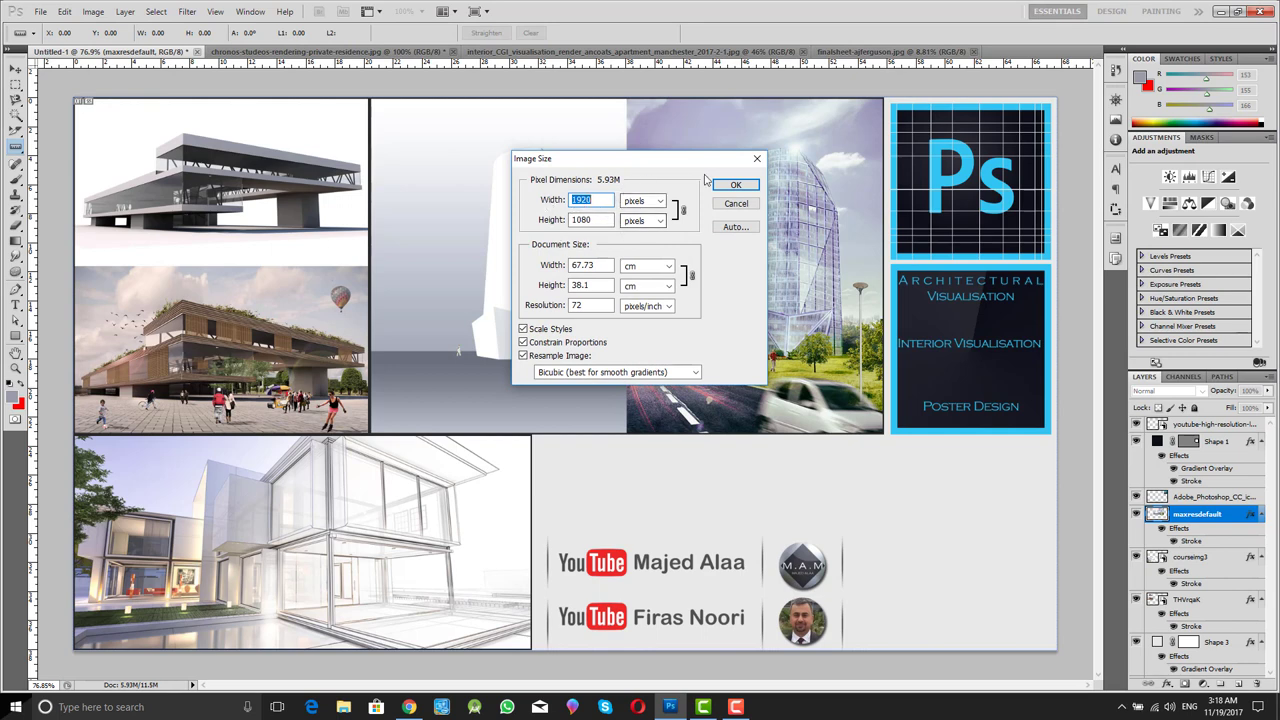
left_click(748, 185)
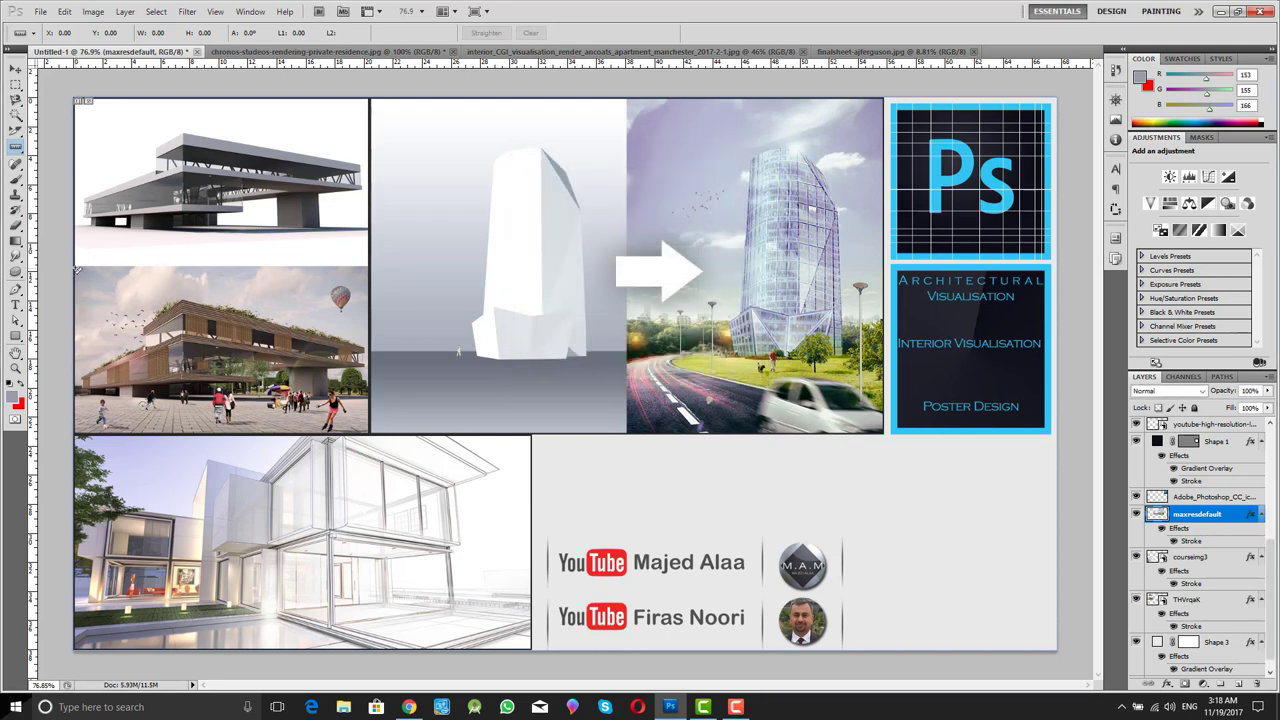
Step: Drag ruler measurements, ending with a vertical line of length 11.61 at -90°
left_click_drag(75, 268, 369, 286)
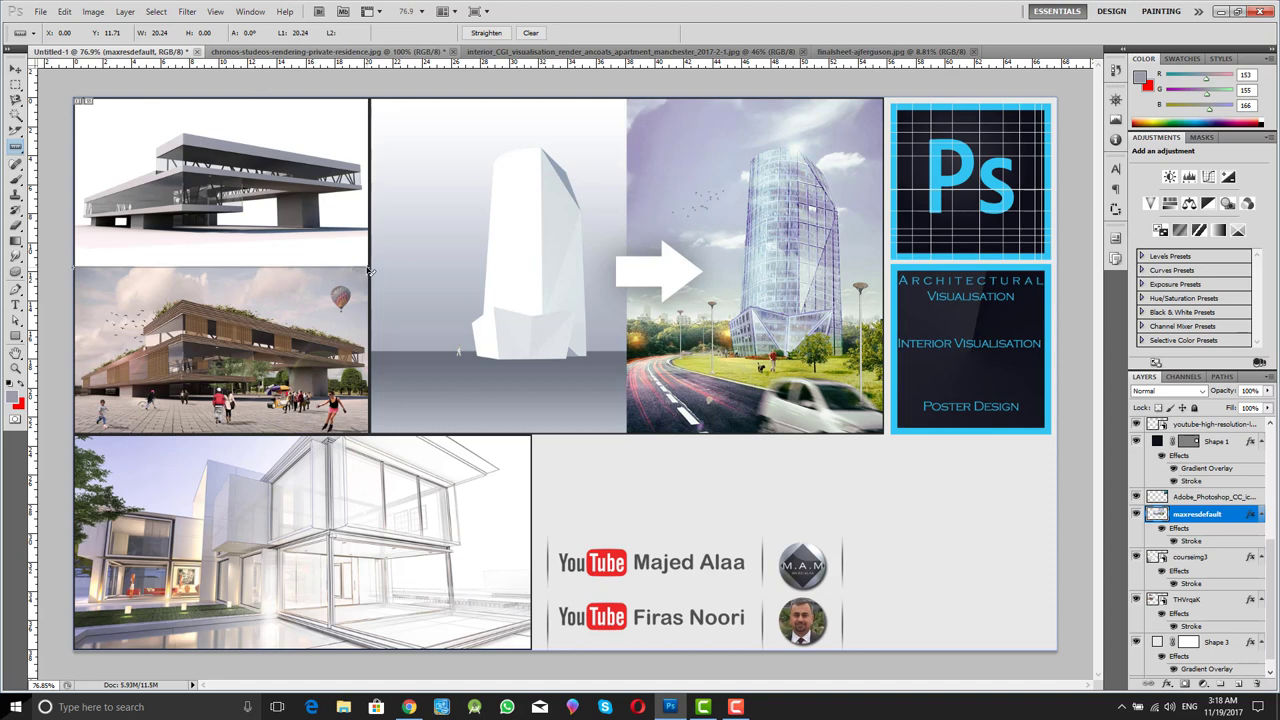
left_click_drag(368, 262, 362, 432)
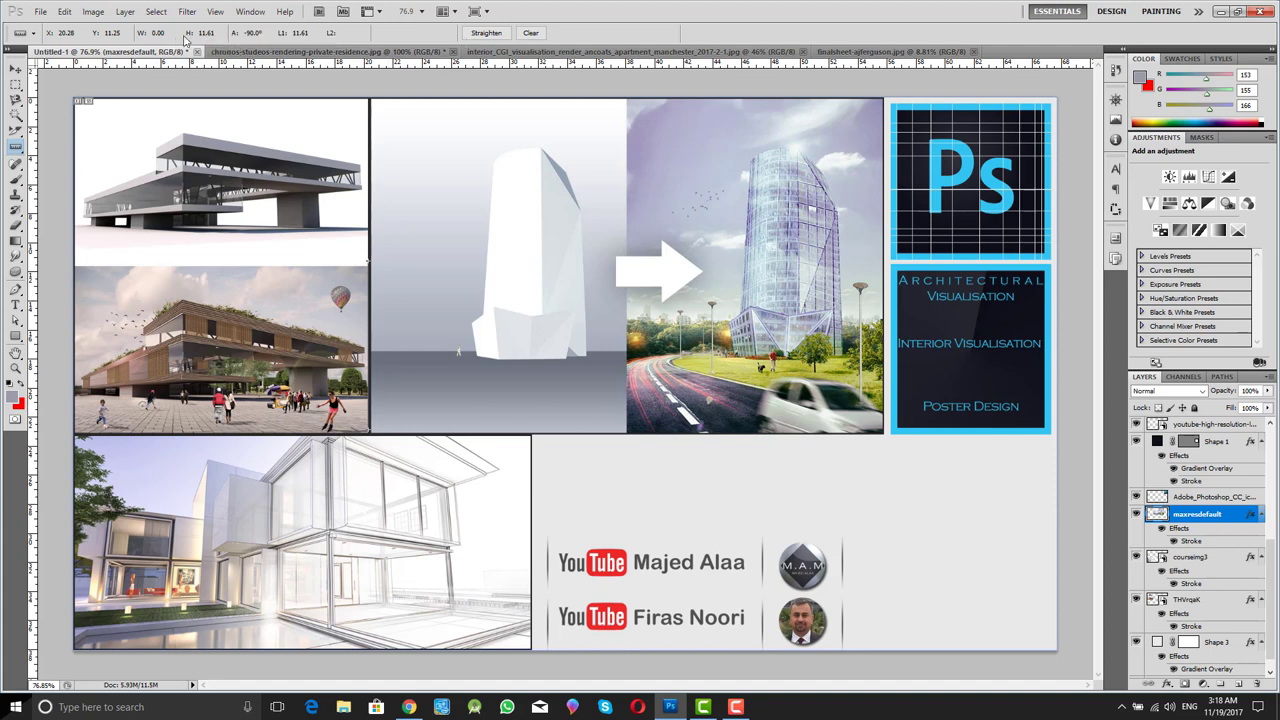
left_click(18, 148)
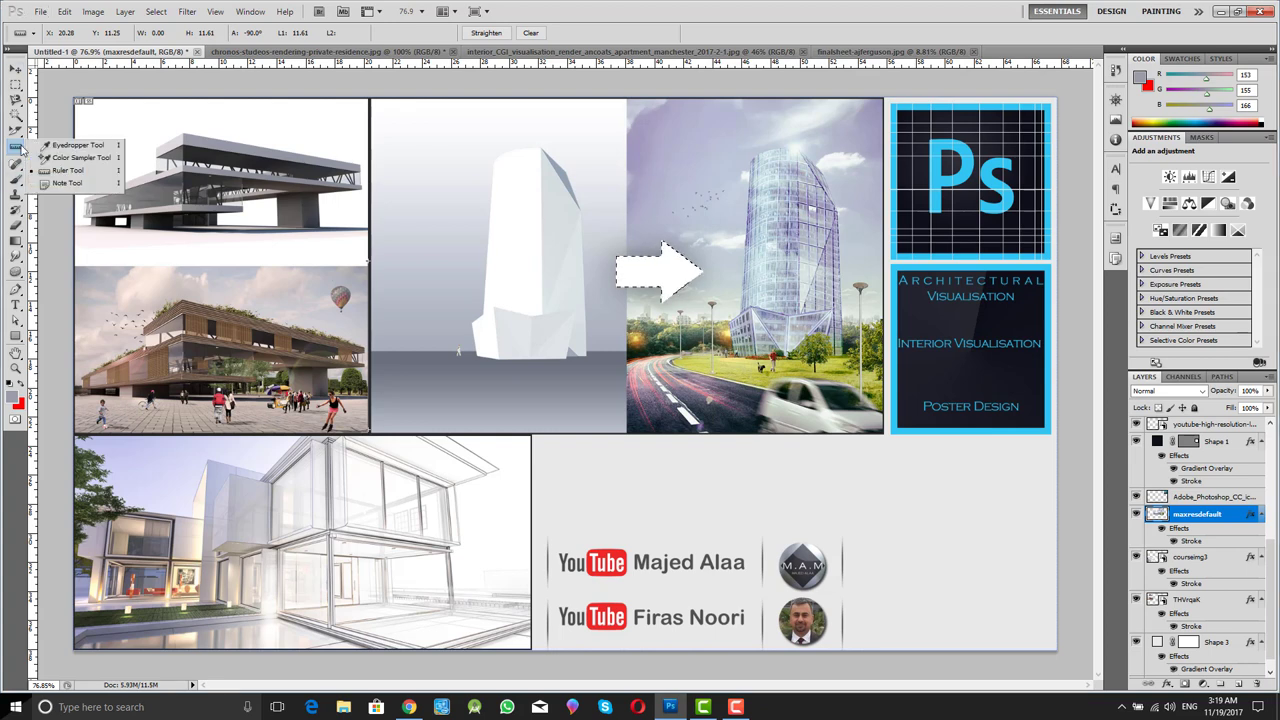
Step: Zoom in to 128% on the rooftop-garden building render
left_click(66, 185)
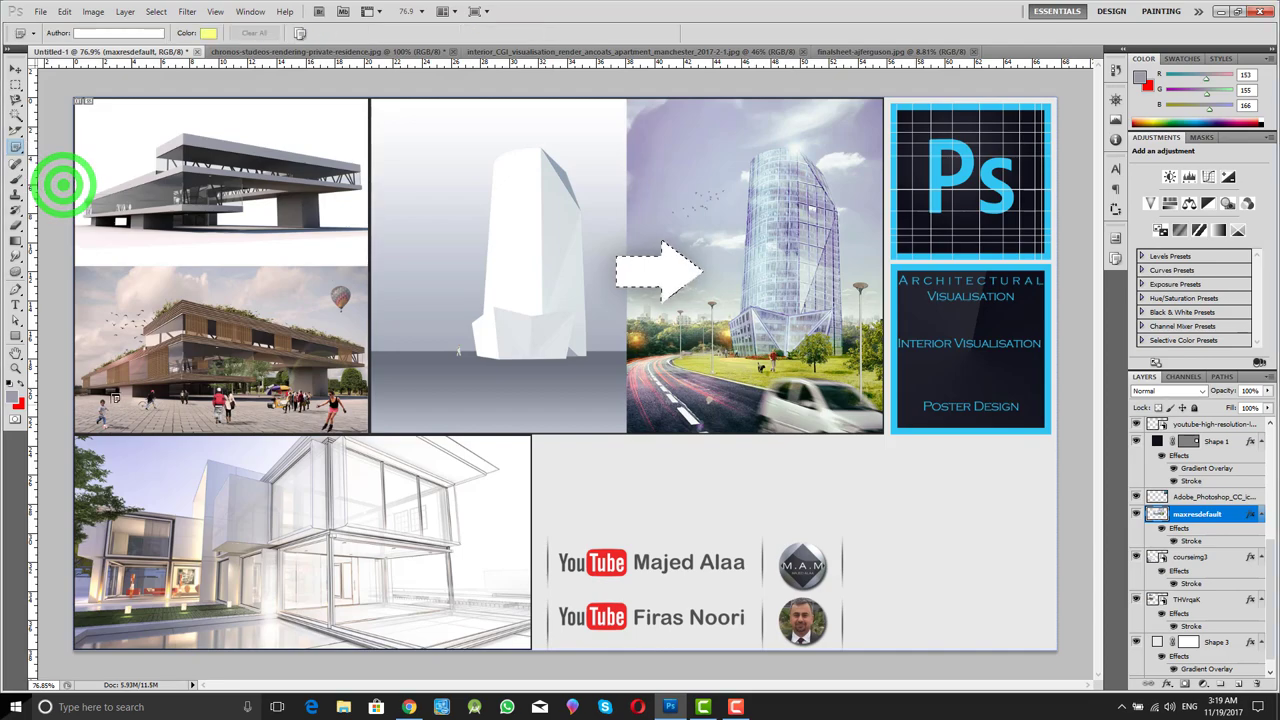
key("z")
left_click(99, 395)
left_click_drag(99, 395, 128, 386)
mouse_move(228, 386)
left_mouse_down()
mouse_move(200, 380)
mouse_move(234, 391)
left_mouse_up()
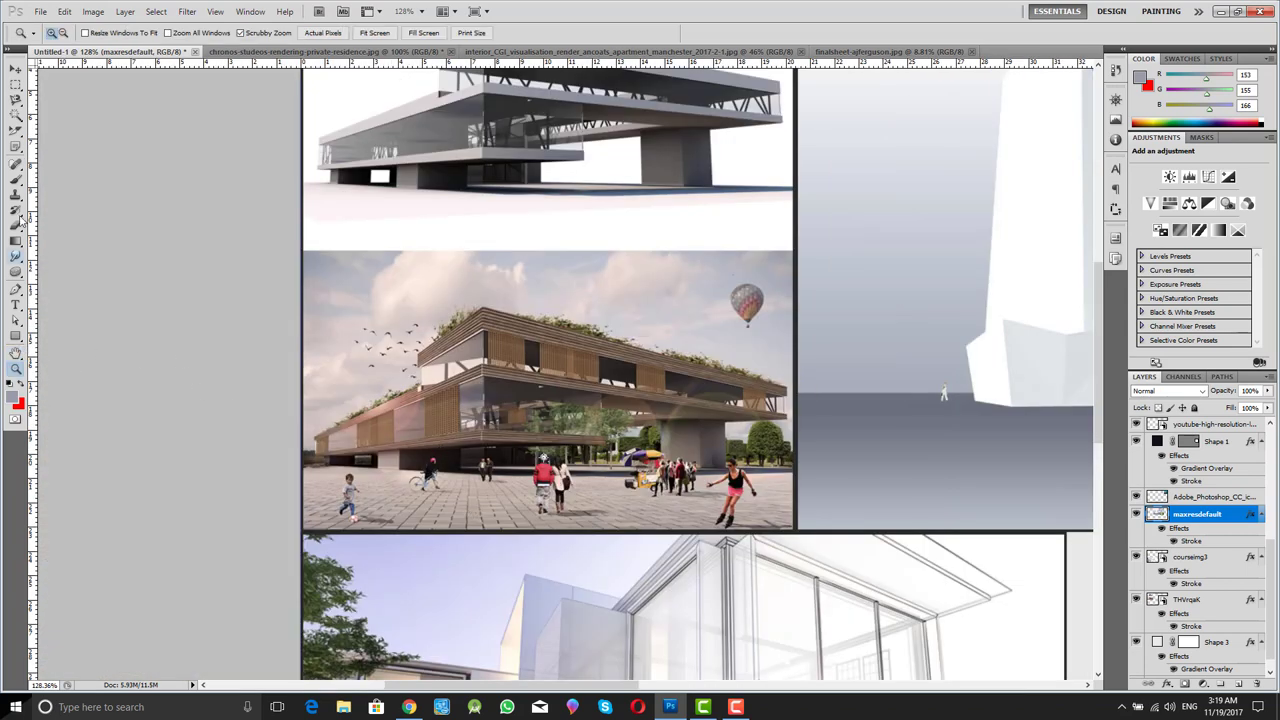
Step: Add a note reading 'In this part i wanna add a plane object' and zoom back out
left_click(22, 147)
left_click(64, 182)
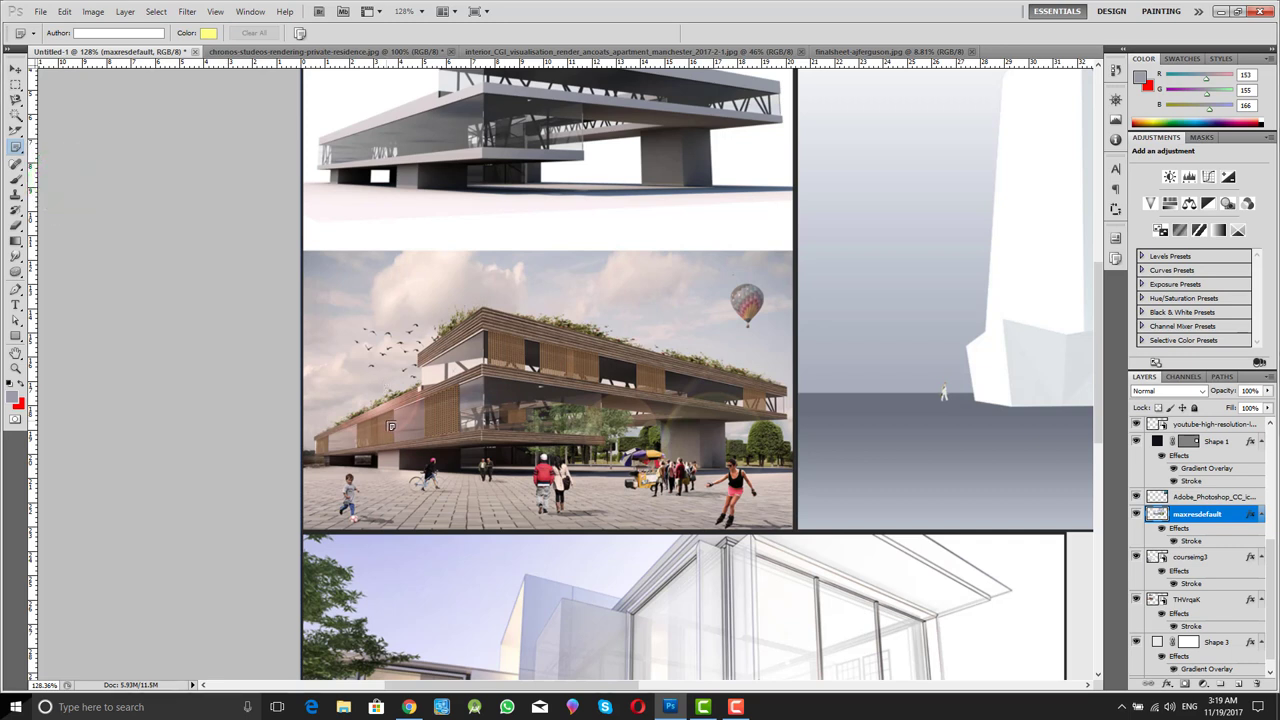
left_click(342, 334)
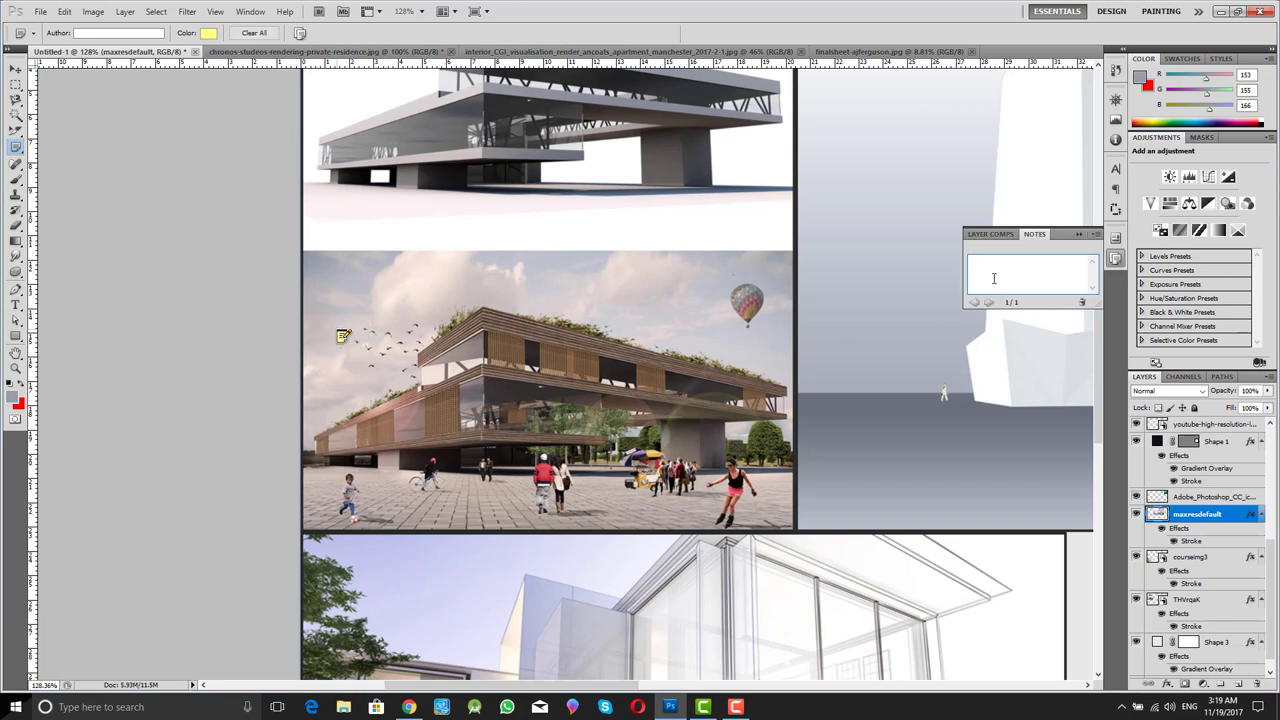
left_click(994, 278)
type("t")
type("ct")
left_click(14, 69)
left_click(243, 229)
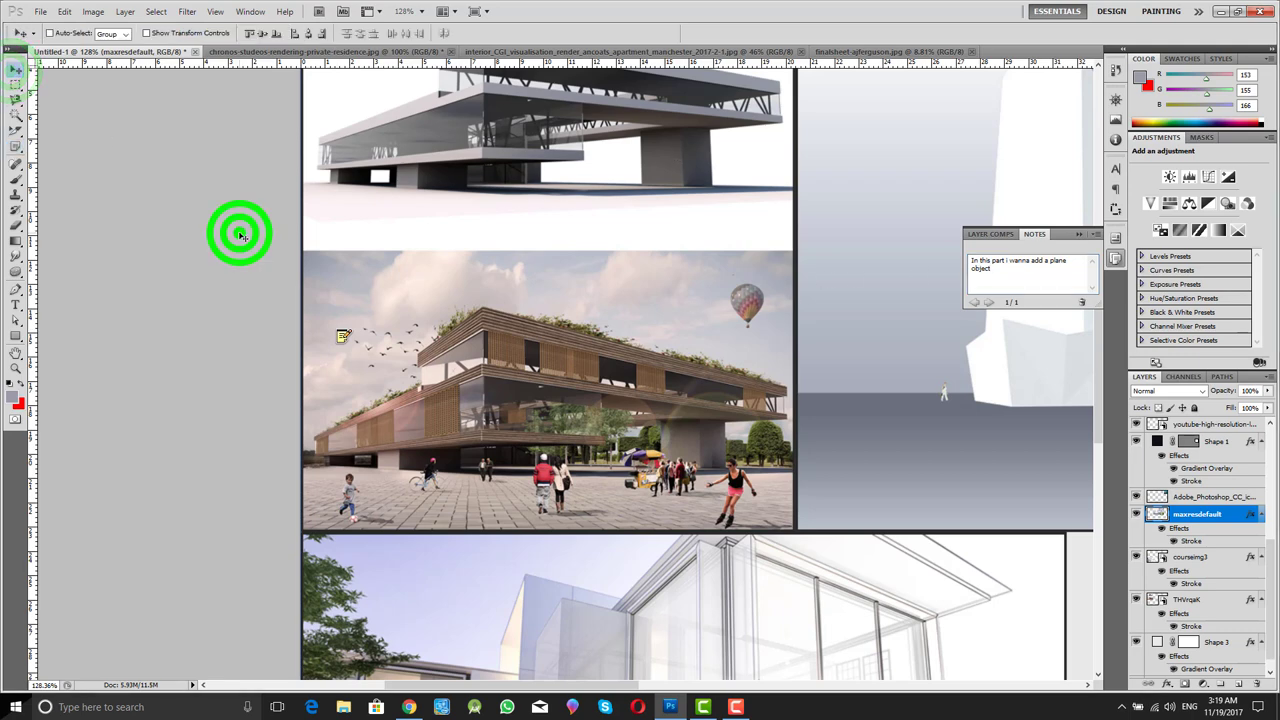
left_click(1076, 236)
key("z")
left_click_drag(503, 294, 893, 370)
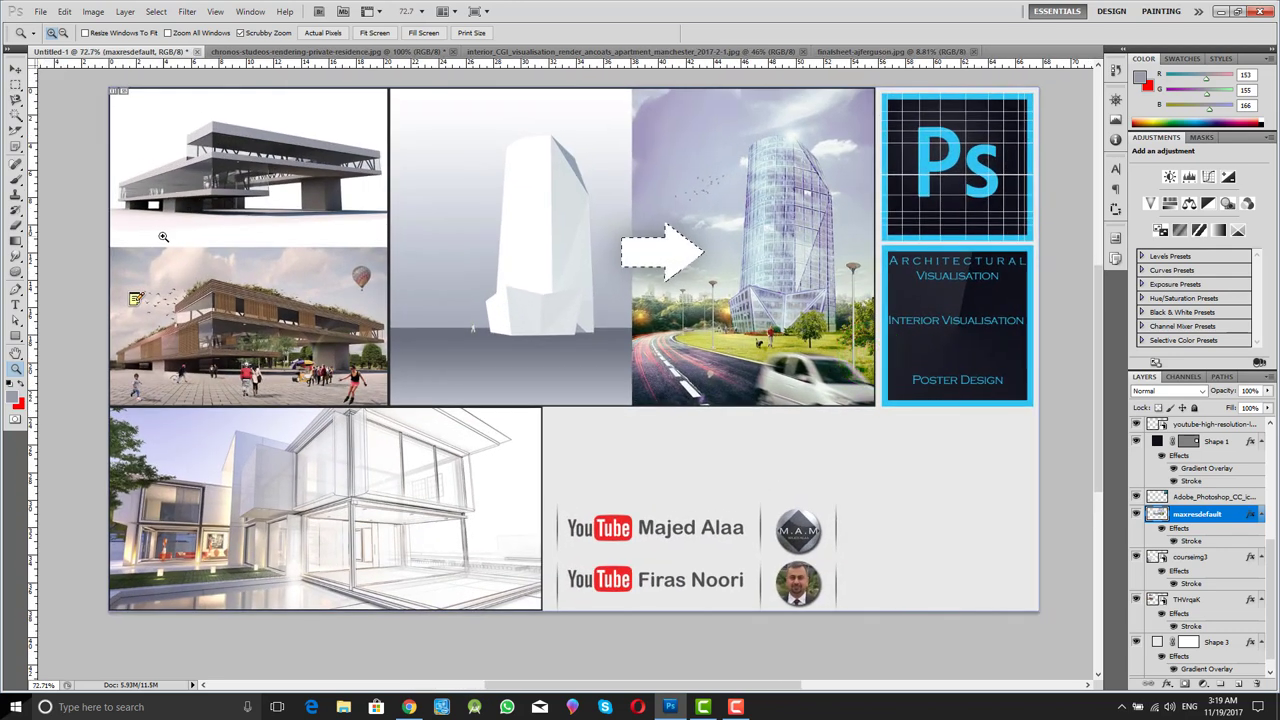
Step: Clear the arrow selection and open the note to read its text
key("v")
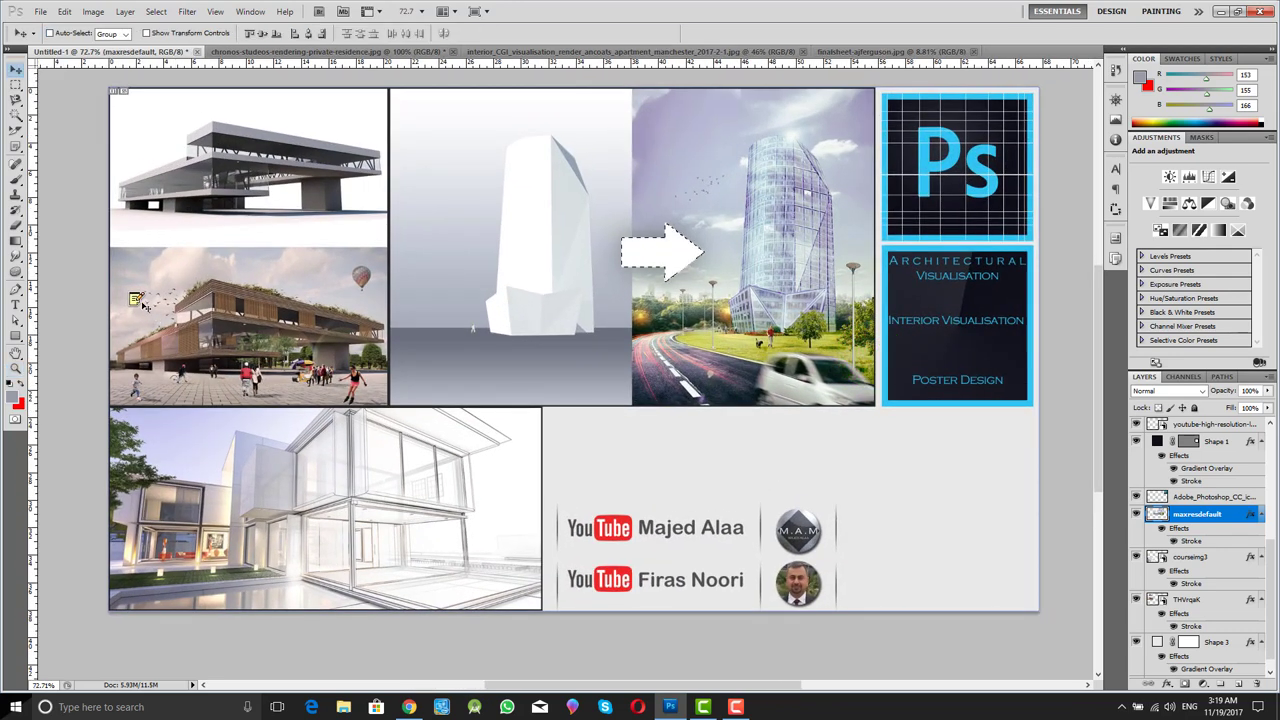
left_click(133, 294)
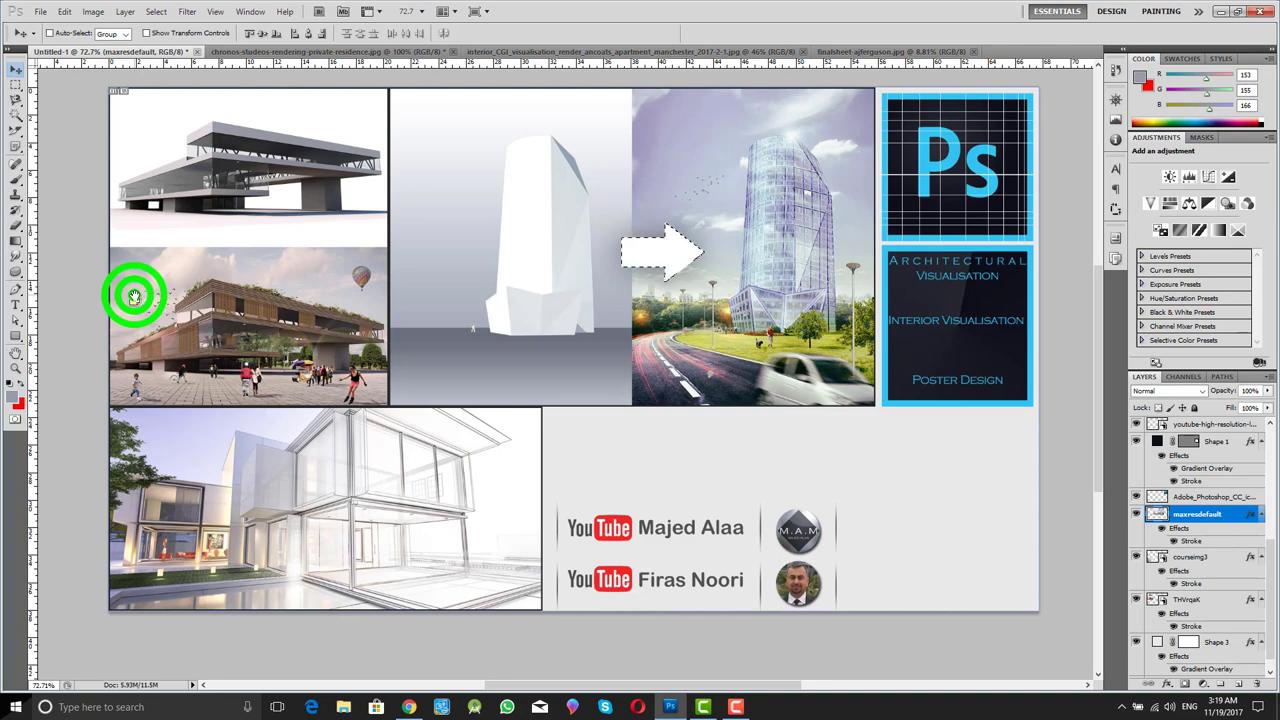
left_click(15, 70)
left_click(120, 120)
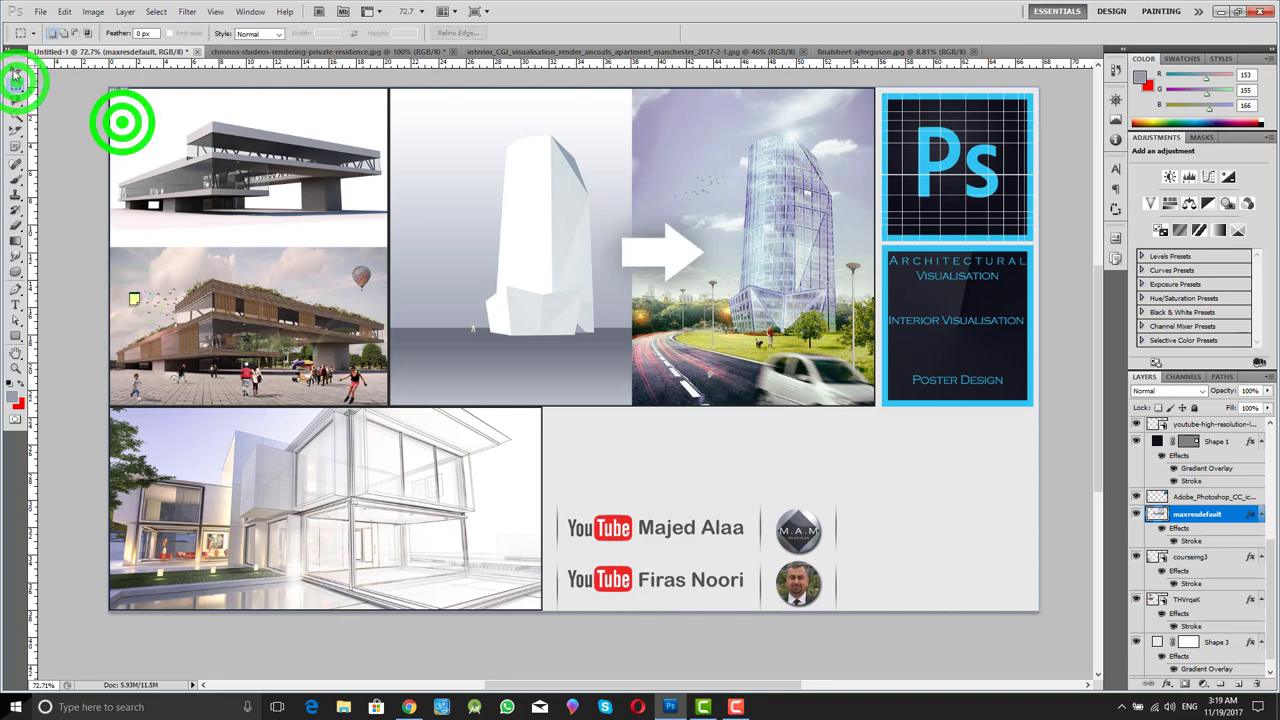
left_click(135, 297)
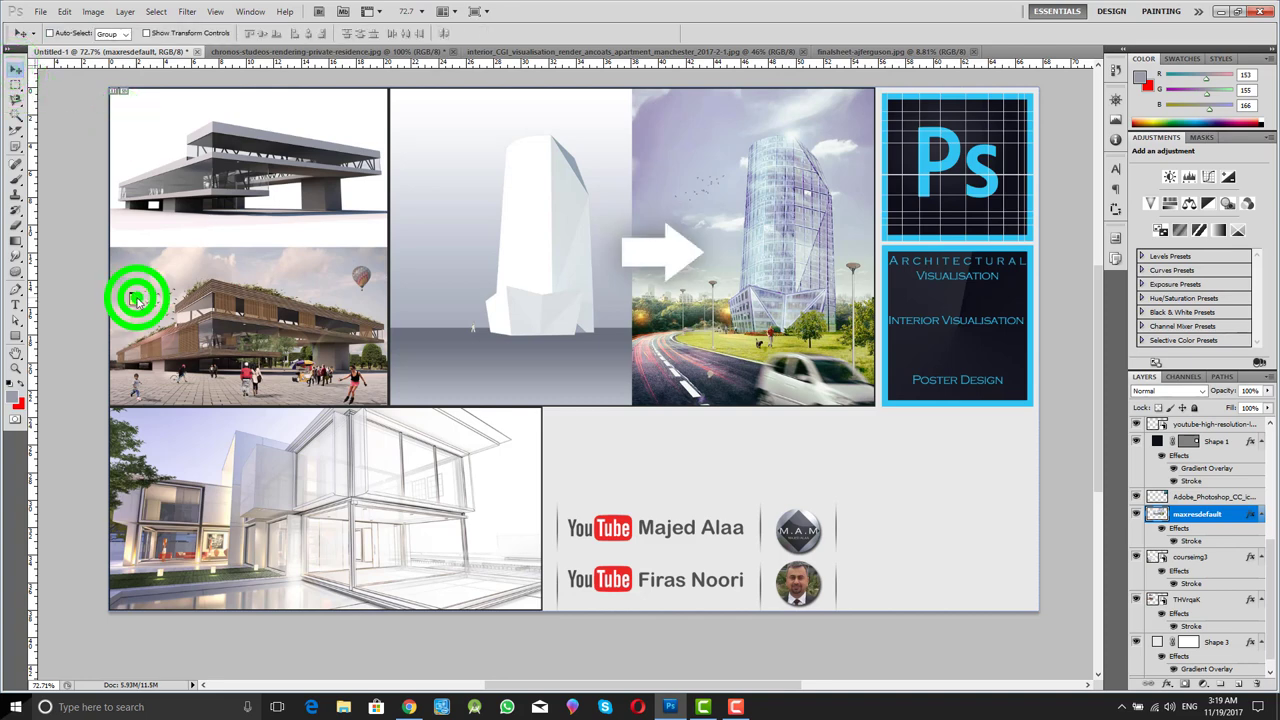
double_click(135, 299)
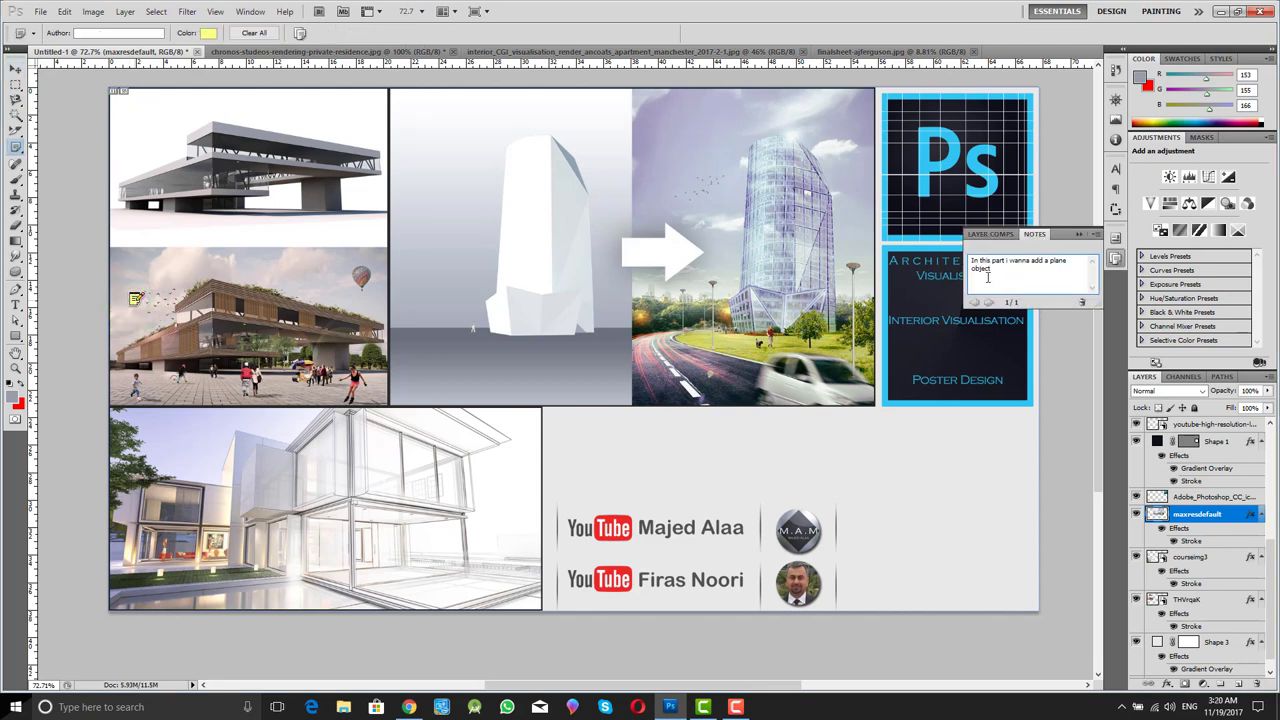
left_click(1074, 270)
left_click(1083, 234)
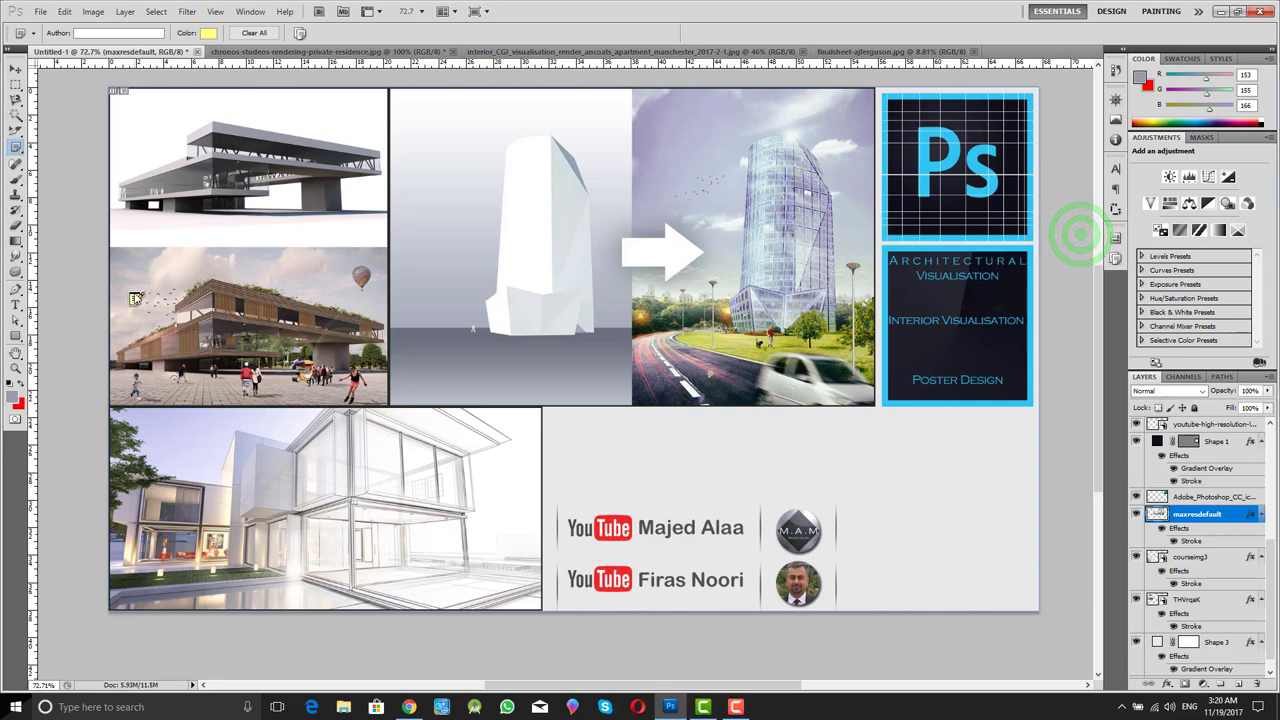
Step: Delete the note from the rooftop-garden render and confirm the deletion
right_click(137, 298)
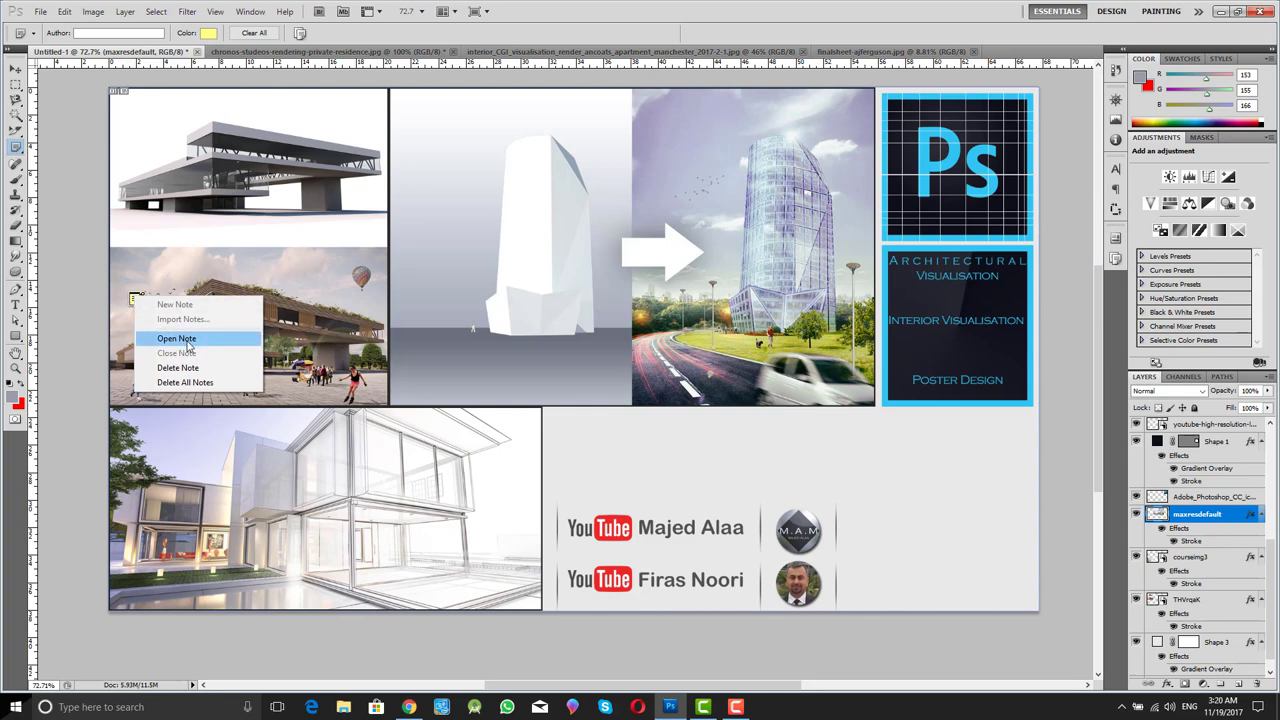
right_click(134, 299)
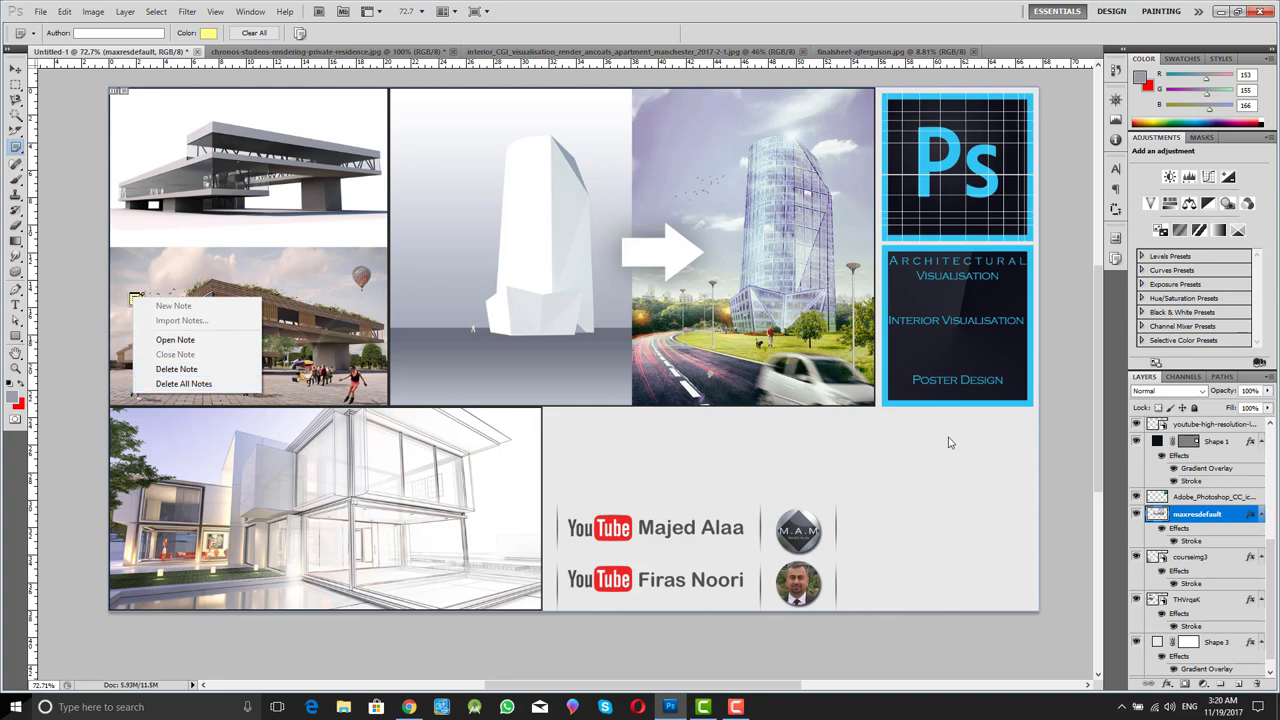
left_click(212, 369)
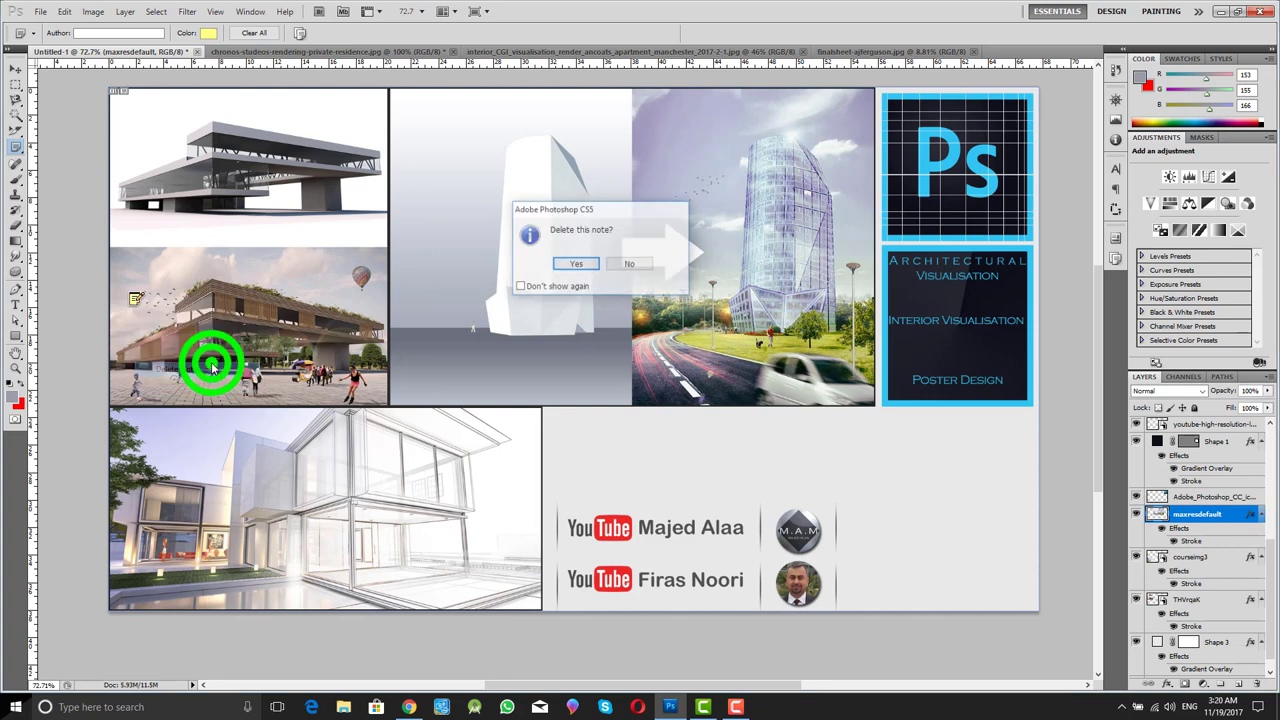
left_click(578, 265)
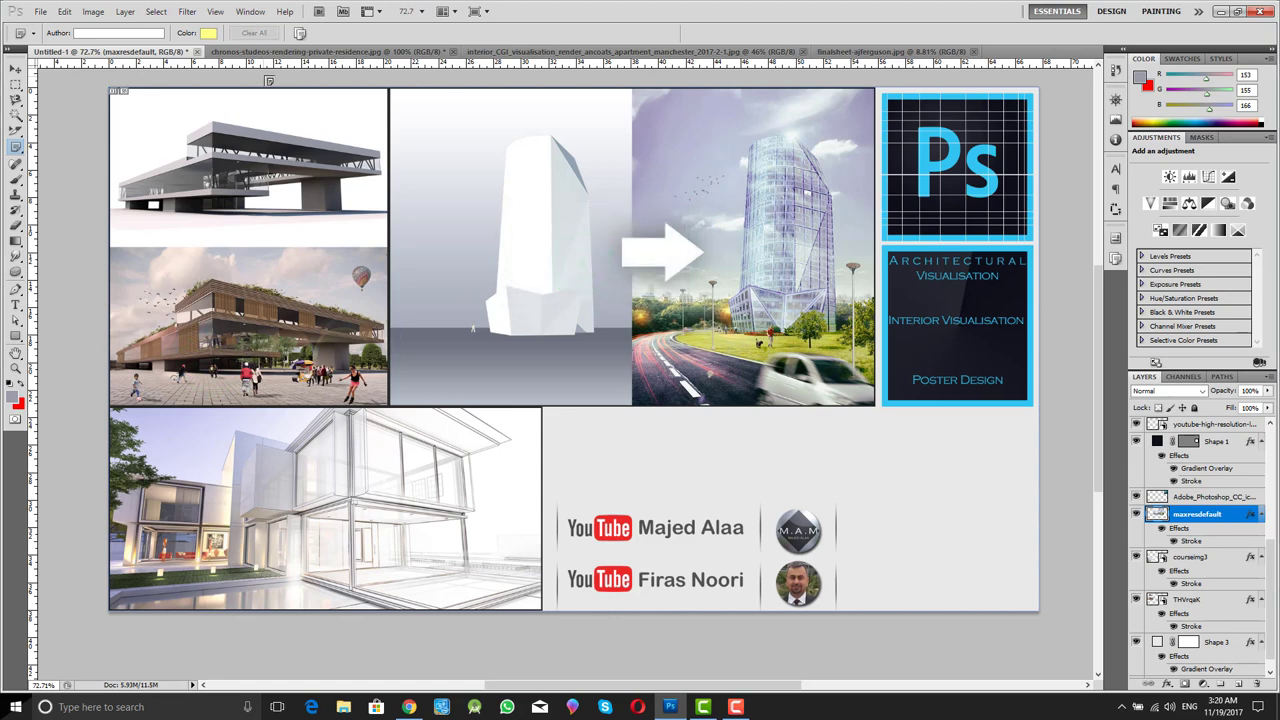